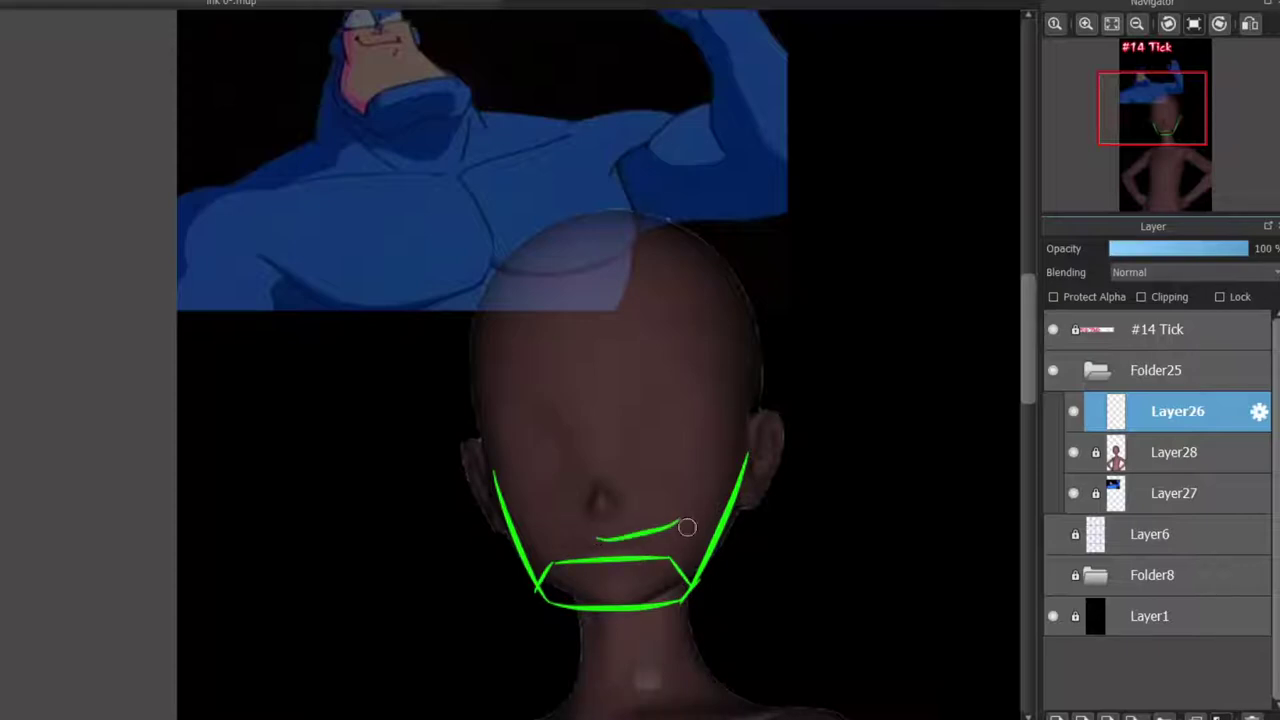
Step: Sketch a curved line over the top of the head and two arching antennae with forked tips in green
{"action": "left_click_drag", "start_coordinate": [638, 450], "coordinate": [679, 453]}
{"action": "key", "text": "ctrl+z"}
{"action": "scroll", "coordinate": [689, 430], "scroll_direction": "up", "scroll_amount": 3}
{"action": "mouse_move", "coordinate": [634, 377]}
{"action": "left_mouse_down"}
{"action": "mouse_move", "coordinate": [728, 424]}
{"action": "mouse_move", "coordinate": [620, 255]}
{"action": "left_mouse_up"}
{"action": "left_click_drag", "start_coordinate": [525, 376], "coordinate": [545, 424]}
{"action": "scroll", "coordinate": [556, 314], "scroll_direction": "up", "scroll_amount": 2}
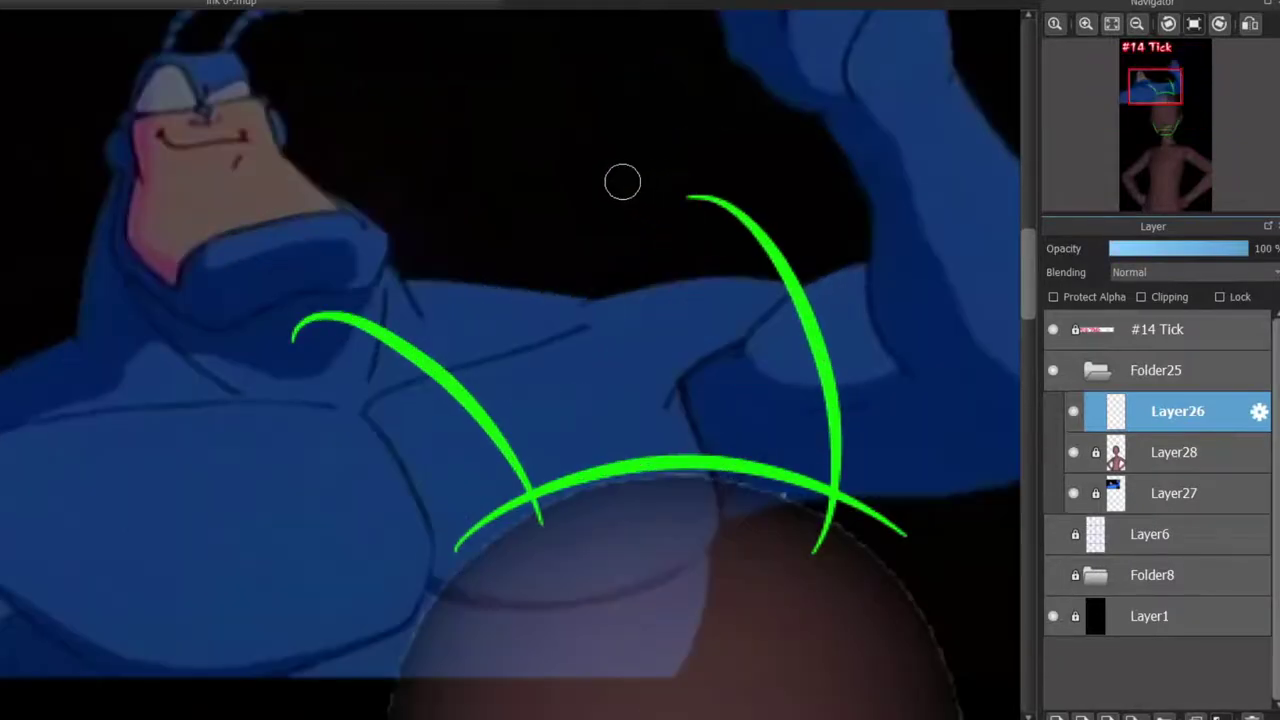
{"action": "left_click_drag", "start_coordinate": [620, 180], "coordinate": [665, 240]}
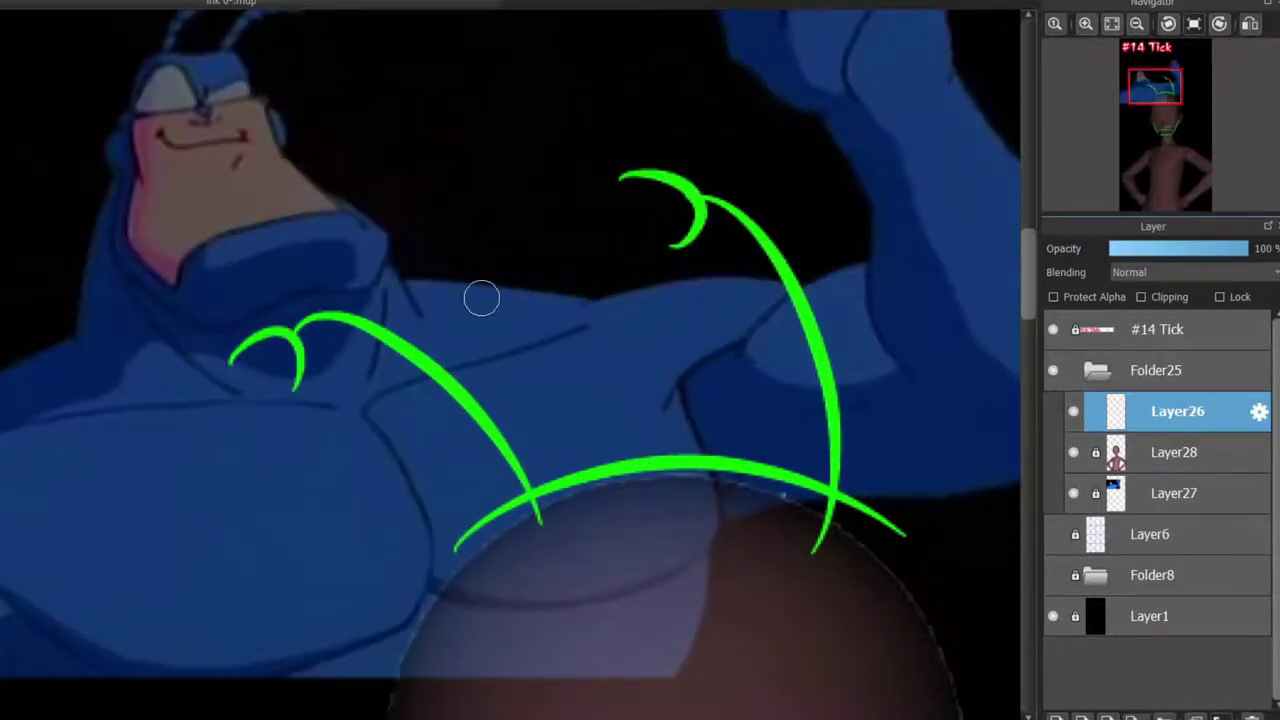
Step: Sketch the angled collarbone line, the vertical chest centre line and the curved lower chest line over the torso
{"action": "scroll", "coordinate": [983, 363], "scroll_direction": "down", "scroll_amount": 2}
{"action": "scroll", "coordinate": [600, 300], "scroll_direction": "up", "scroll_amount": 2}
{"action": "scroll", "coordinate": [594, 243], "scroll_direction": "down", "scroll_amount": 2}
{"action": "left_click_drag", "start_coordinate": [594, 243], "coordinate": [760, 222]}
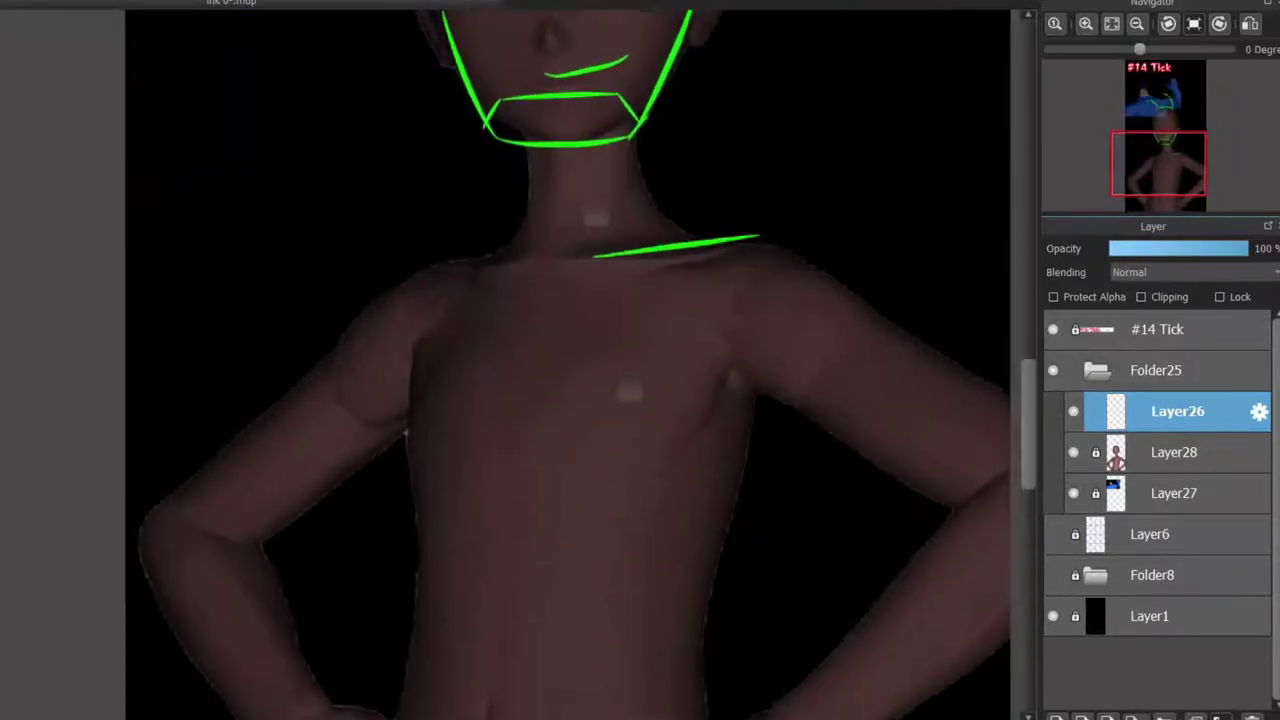
{"action": "left_click_drag", "start_coordinate": [500, 450], "coordinate": [385, 470]}
{"action": "key", "text": "ctrl+z"}
{"action": "left_click_drag", "start_coordinate": [390, 325], "coordinate": [380, 437]}
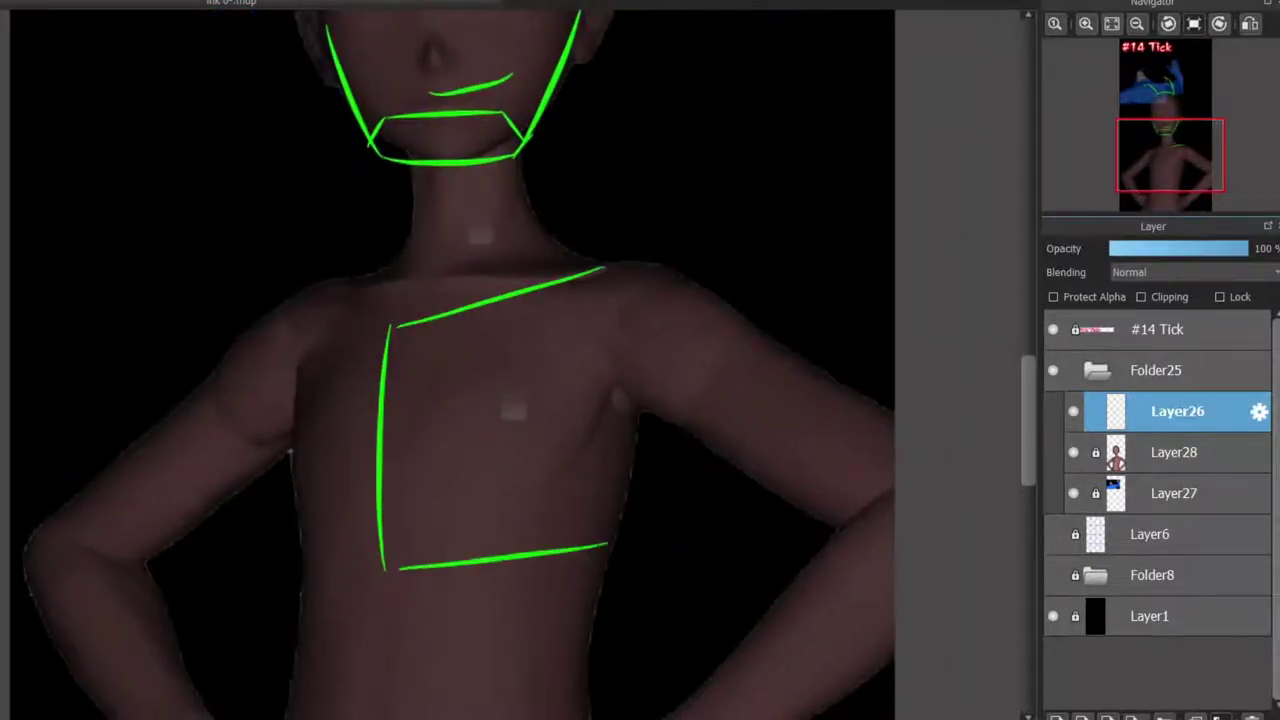
{"action": "key", "text": "ctrl+z"}
{"action": "left_click_drag", "start_coordinate": [393, 577], "coordinate": [596, 565]}
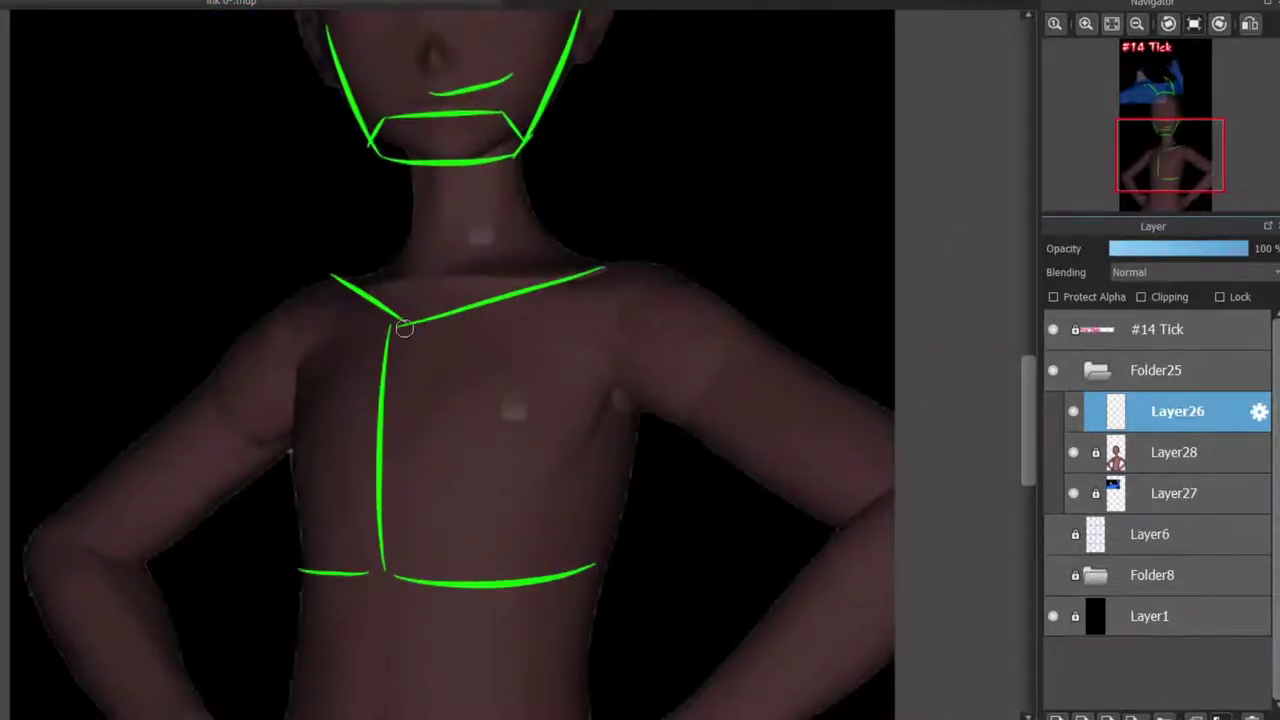
Step: Sketch the figure's left arm with a rounded shoulder cap and the upper-arm and forearm contours outside the mannequin
{"action": "mouse_move", "coordinate": [616, 246]}
{"action": "left_mouse_down"}
{"action": "mouse_move", "coordinate": [894, 364]}
{"action": "mouse_move", "coordinate": [731, 272]}
{"action": "left_mouse_up"}
{"action": "key", "text": "ctrl+z"}
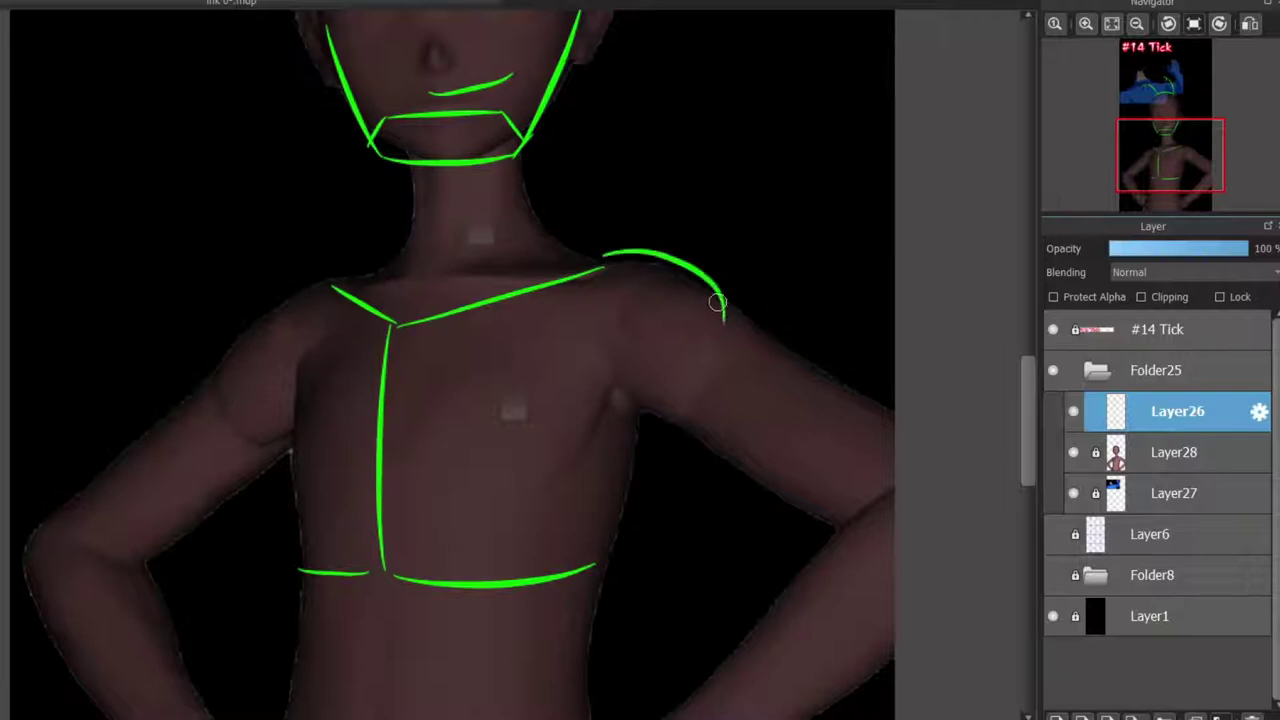
{"action": "scroll", "coordinate": [783, 317], "scroll_direction": "up", "scroll_amount": 10}
{"action": "scroll", "coordinate": [700, 250], "scroll_direction": "down", "scroll_amount": 12}
{"action": "key", "text": "ctrl+z"}
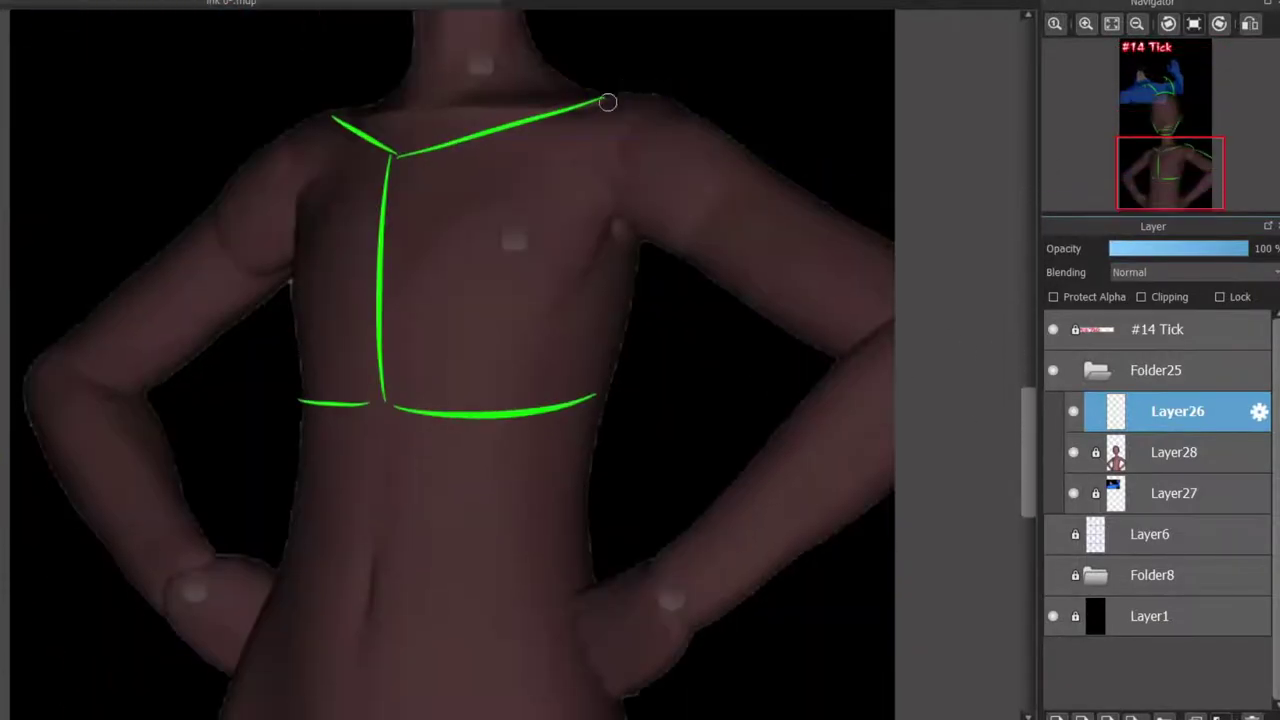
{"action": "left_click_drag", "start_coordinate": [746, 148], "coordinate": [777, 150]}
{"action": "mouse_move", "coordinate": [844, 351]}
{"action": "left_mouse_down"}
{"action": "mouse_move", "coordinate": [885, 362]}
{"action": "mouse_move", "coordinate": [665, 550]}
{"action": "left_mouse_up"}
{"action": "left_click_drag", "start_coordinate": [693, 607], "coordinate": [895, 518]}
Step: Draw the figure's left torso contour from the armpit in to the waist and out over the hip
{"action": "scroll", "coordinate": [983, 451], "scroll_direction": "down", "scroll_amount": 3}
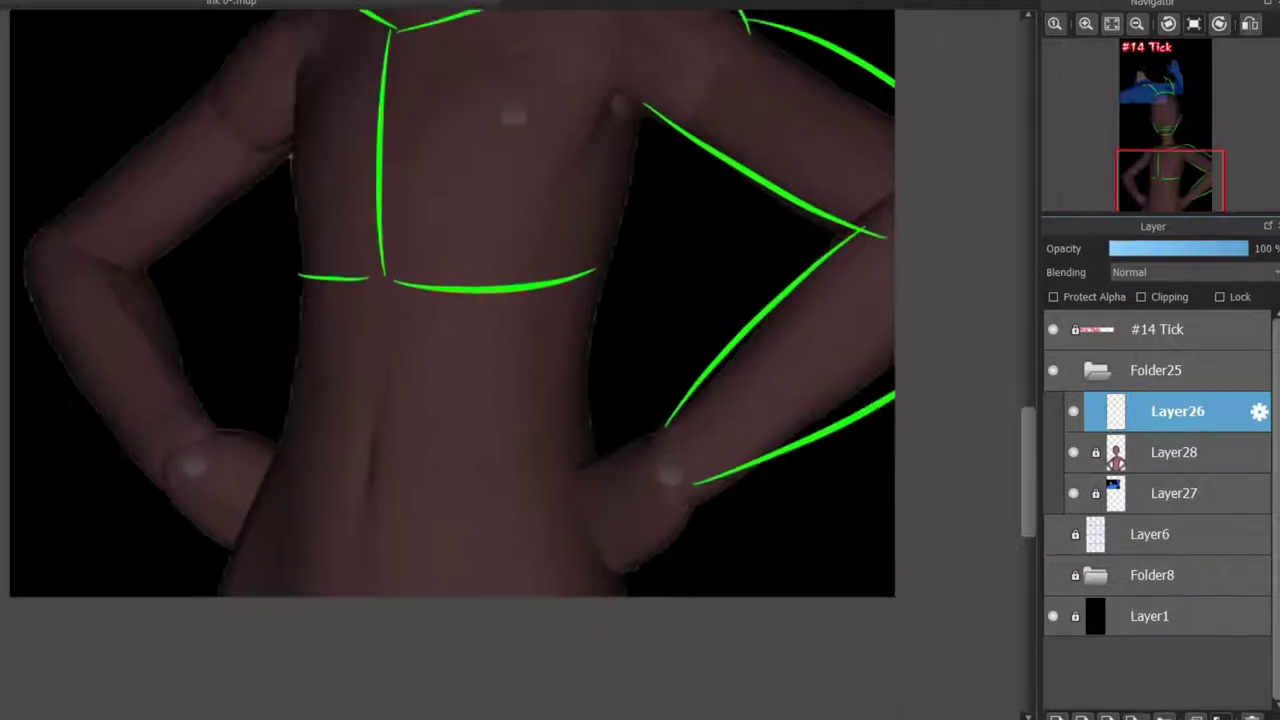
{"action": "scroll", "coordinate": [983, 451], "scroll_direction": "up", "scroll_amount": 1}
{"action": "mouse_move", "coordinate": [638, 165]}
{"action": "left_mouse_down"}
{"action": "mouse_move", "coordinate": [665, 640]}
{"action": "mouse_move", "coordinate": [595, 430]}
{"action": "left_mouse_up"}
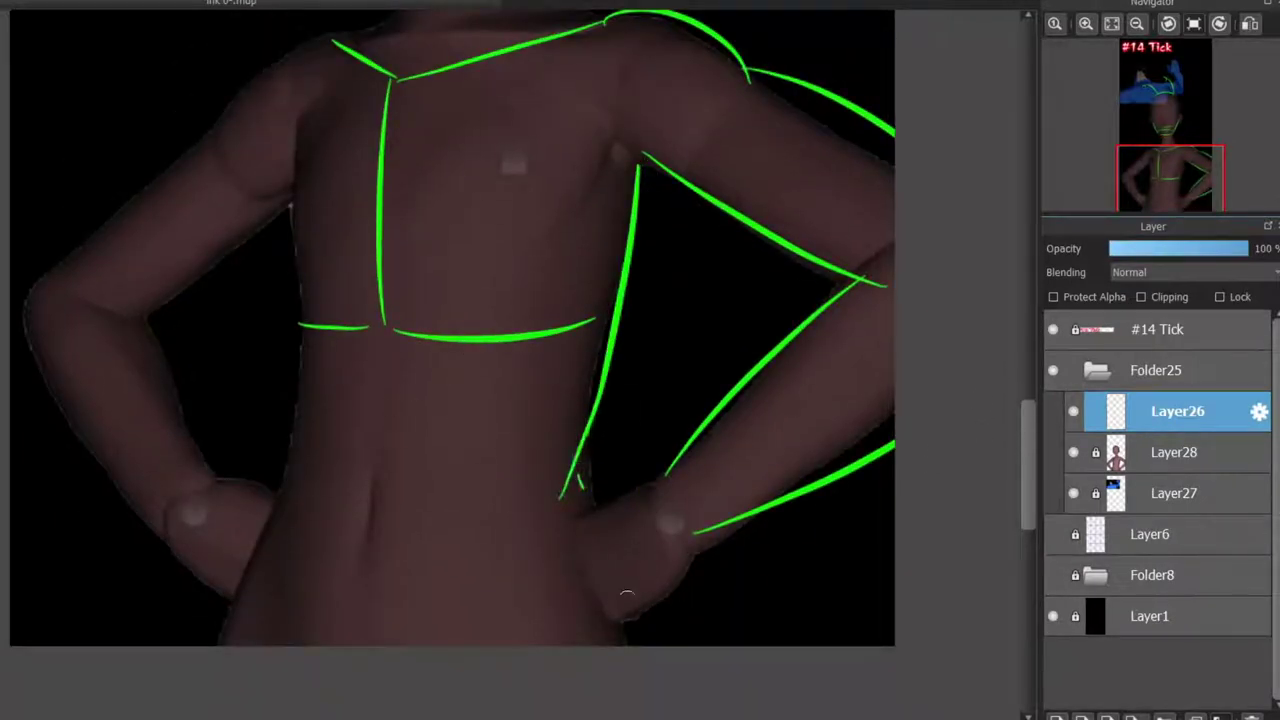
{"action": "left_click_drag", "start_coordinate": [578, 476], "coordinate": [638, 645]}
{"action": "key", "text": "ctrl+z"}
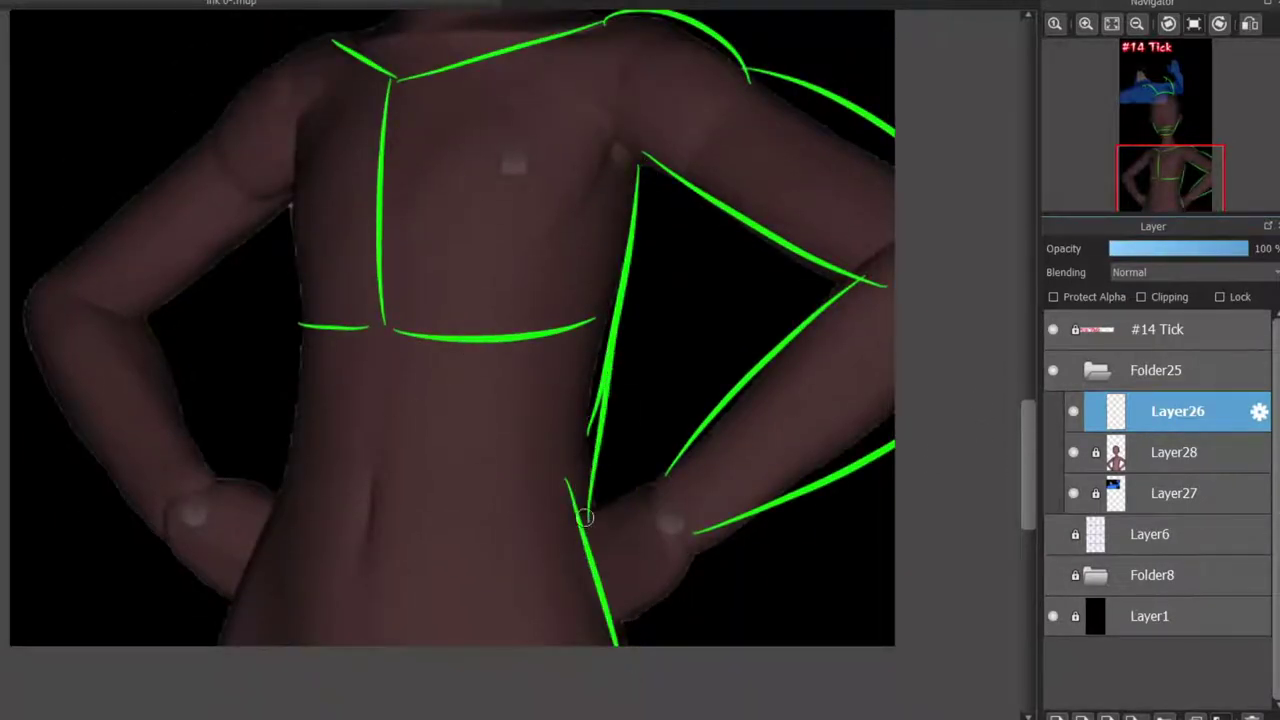
{"action": "key", "text": "ctrl+z"}
{"action": "key", "text": "ctrl+z"}
{"action": "mouse_move", "coordinate": [640, 165]}
{"action": "left_mouse_down"}
{"action": "mouse_move", "coordinate": [600, 488]}
{"action": "mouse_move", "coordinate": [628, 645]}
{"action": "left_mouse_up"}
{"action": "key", "text": "ctrl+z"}
{"action": "mouse_move", "coordinate": [590, 490]}
{"action": "left_mouse_down"}
{"action": "mouse_move", "coordinate": [634, 150]}
{"action": "mouse_move", "coordinate": [584, 470]}
{"action": "left_mouse_up"}
{"action": "key", "text": "ctrl+z"}
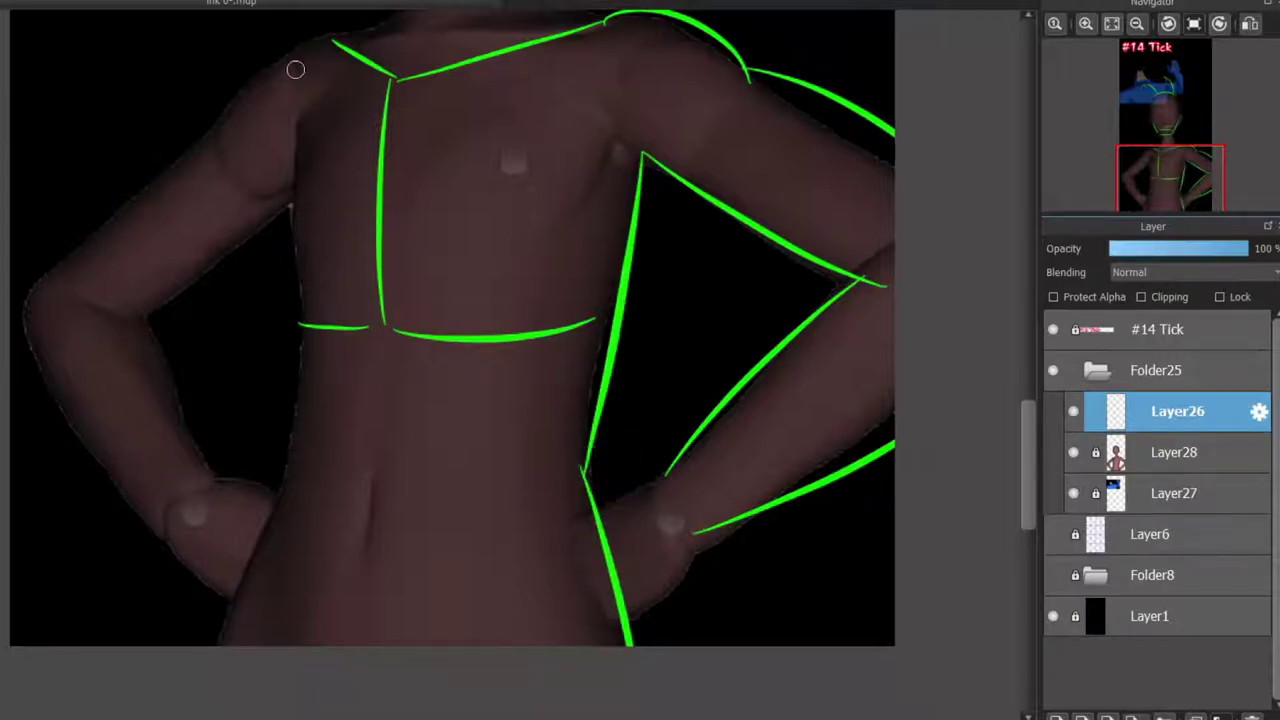
Step: Draw the figure's right torso contour from the shoulder to the lower chest line and down to the hip
{"action": "left_click_drag", "start_coordinate": [295, 69], "coordinate": [294, 242]}
{"action": "key", "text": "ctrl+z"}
{"action": "mouse_move", "coordinate": [275, 108]}
{"action": "left_mouse_down"}
{"action": "mouse_move", "coordinate": [297, 338]}
{"action": "mouse_move", "coordinate": [226, 645]}
{"action": "left_mouse_up"}
{"action": "key", "text": "ctrl+z"}
{"action": "left_click_drag", "start_coordinate": [295, 342], "coordinate": [222, 645]}
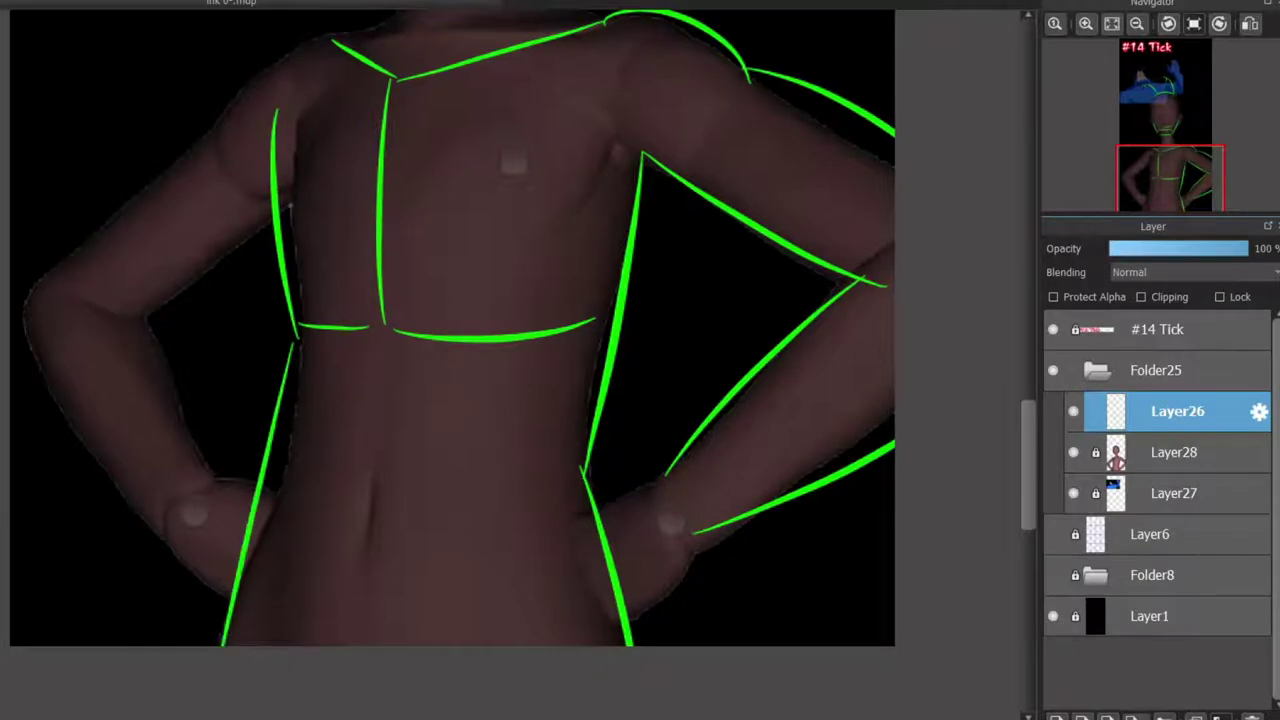
Step: Draw the curved outer edge of the figure's left chest muscle from the armpit to the lower chest line
{"action": "scroll", "coordinate": [450, 360], "scroll_direction": "up", "scroll_amount": 5}
{"action": "scroll", "coordinate": [450, 360], "scroll_direction": "down", "scroll_amount": 4}
{"action": "key", "text": "ctrl+z"}
{"action": "key", "text": "ctrl+z"}
{"action": "left_click_drag", "start_coordinate": [648, 246], "coordinate": [558, 455]}
Step: Sketch the figure's right arm with both forearm contours, the upper-arm lines and a rounded shoulder cap
{"action": "left_click_drag", "start_coordinate": [123, 421], "coordinate": [216, 612]}
{"action": "left_click_drag", "start_coordinate": [148, 655], "coordinate": [12, 422]}
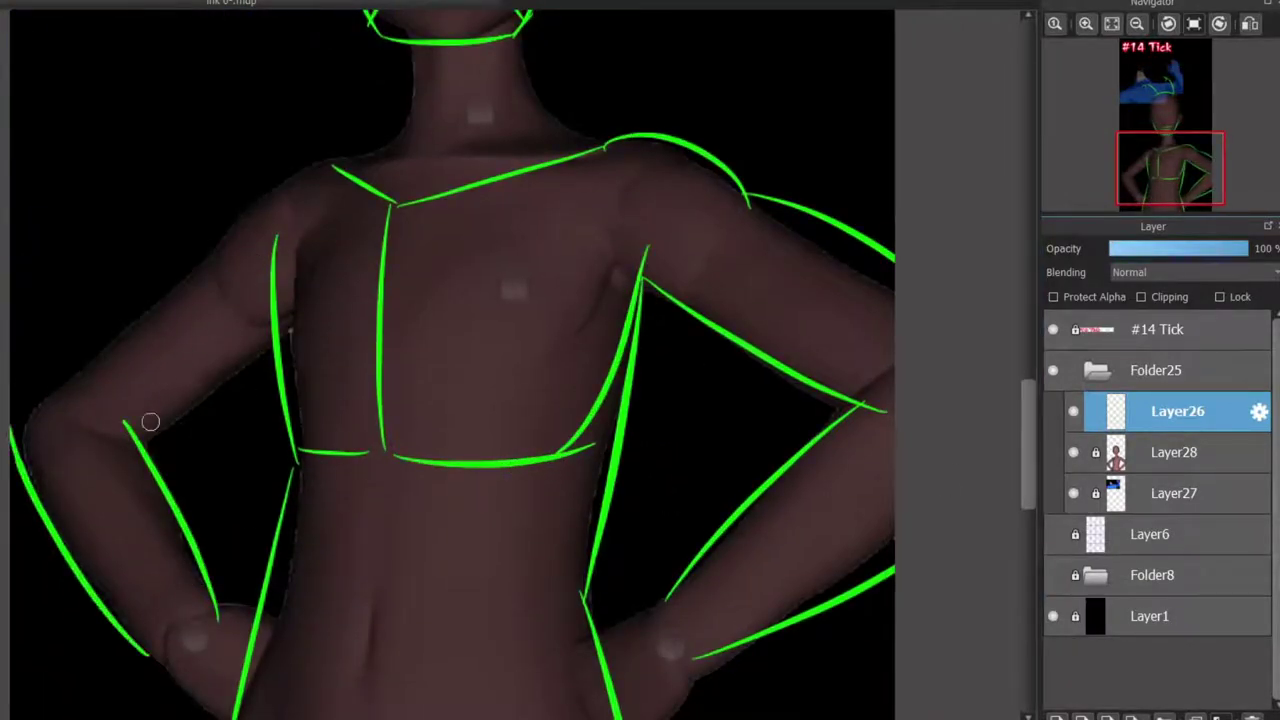
{"action": "left_click_drag", "start_coordinate": [130, 424], "coordinate": [268, 320]}
{"action": "left_click_drag", "start_coordinate": [210, 266], "coordinate": [300, 148]}
{"action": "key", "text": "ctrl+z"}
{"action": "left_click_drag", "start_coordinate": [212, 245], "coordinate": [340, 150]}
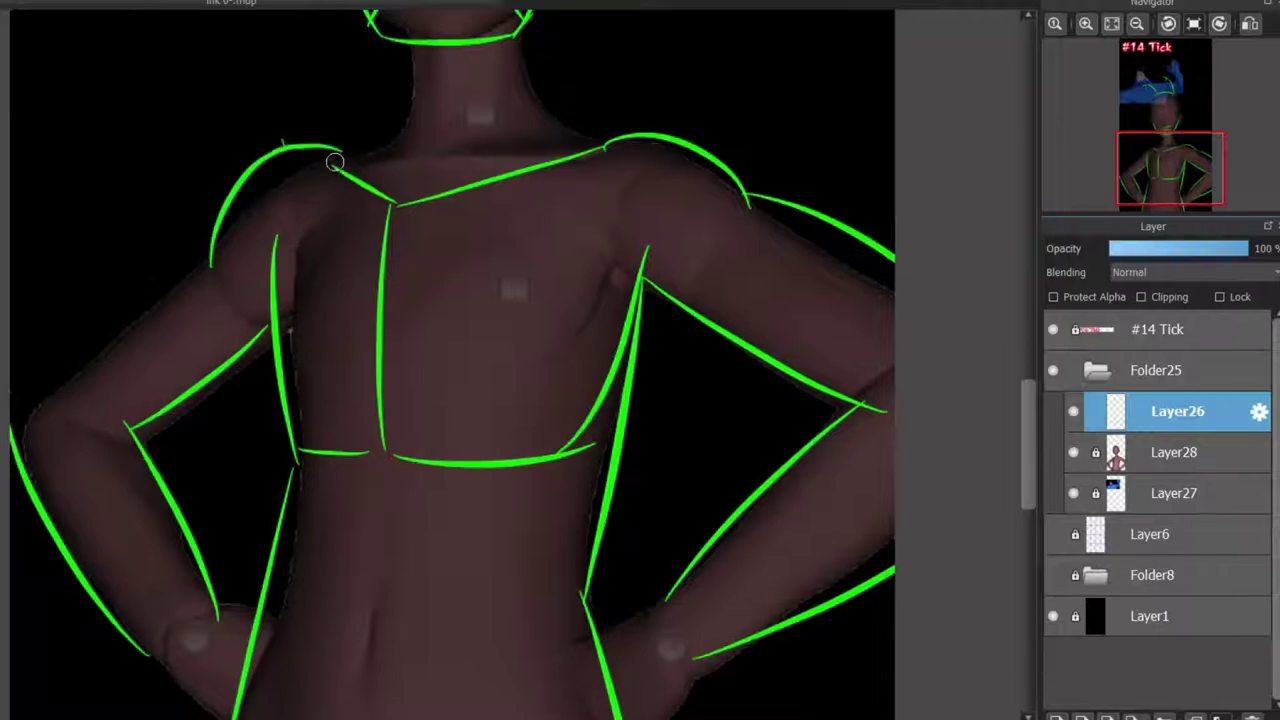
{"action": "left_click_drag", "start_coordinate": [14, 410], "coordinate": [197, 258]}
Step: Draw the mask's lower edge across both cheeks with a V shape dipping down at the nose
{"action": "scroll", "coordinate": [1016, 418], "scroll_direction": "up", "scroll_amount": 5}
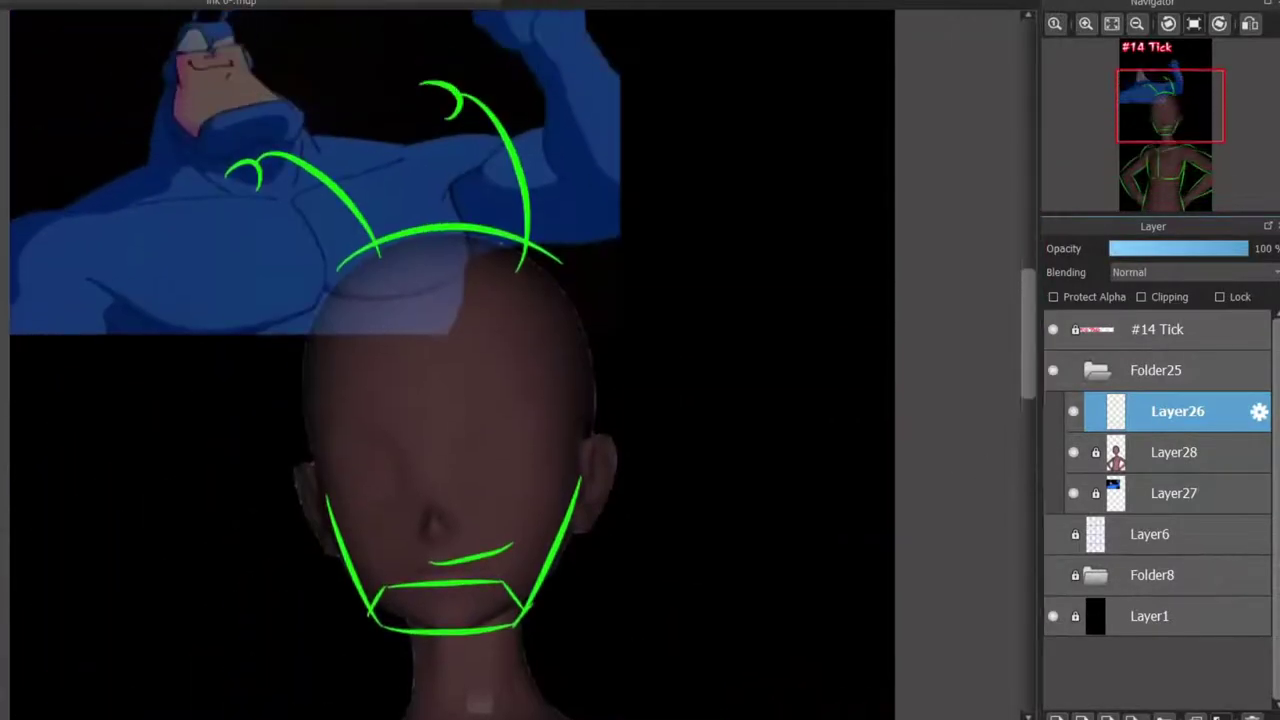
{"action": "scroll", "coordinate": [438, 429], "scroll_direction": "up", "scroll_amount": 2}
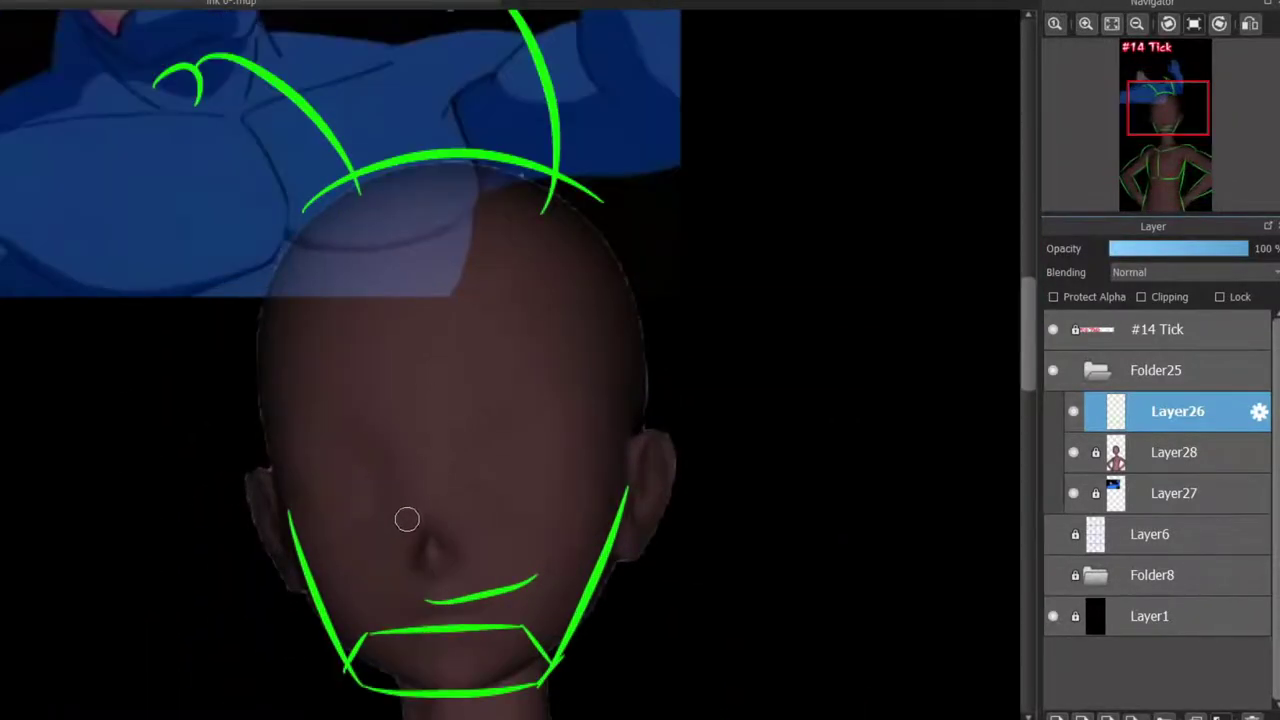
{"action": "left_click_drag", "start_coordinate": [490, 501], "coordinate": [665, 472]}
{"action": "key", "text": "ctrl+z"}
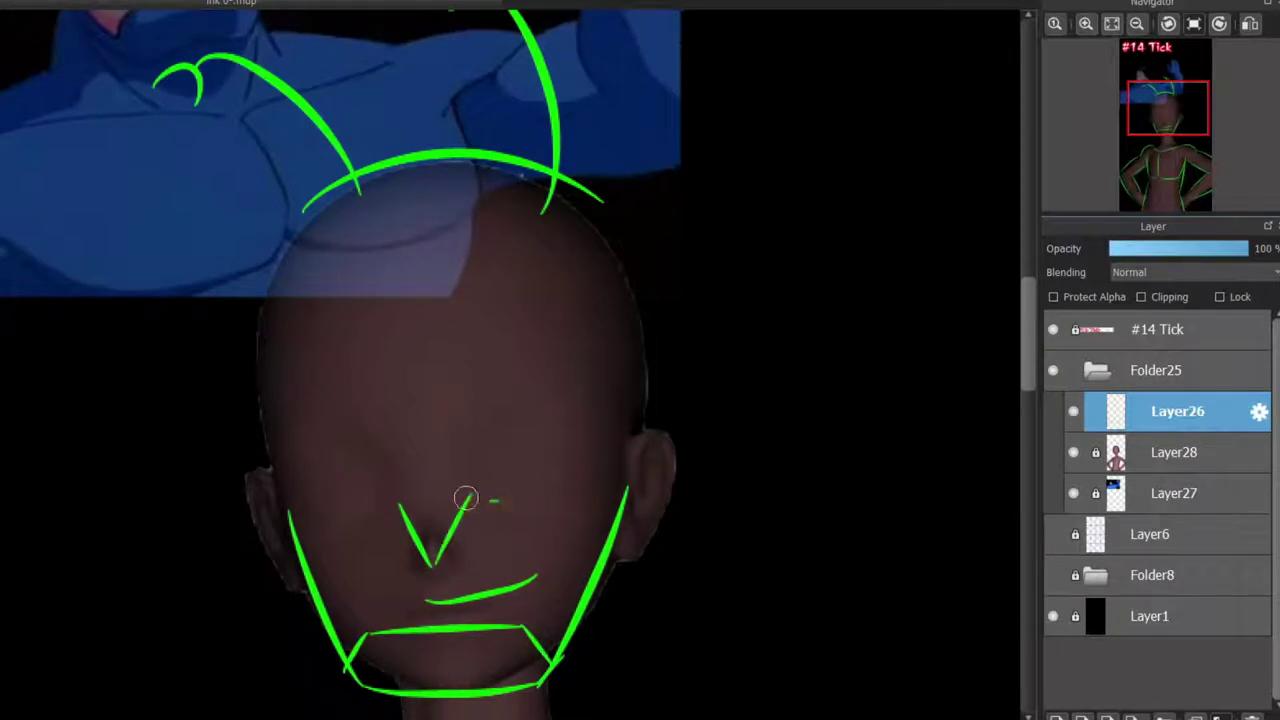
{"action": "left_click_drag", "start_coordinate": [467, 495], "coordinate": [625, 489]}
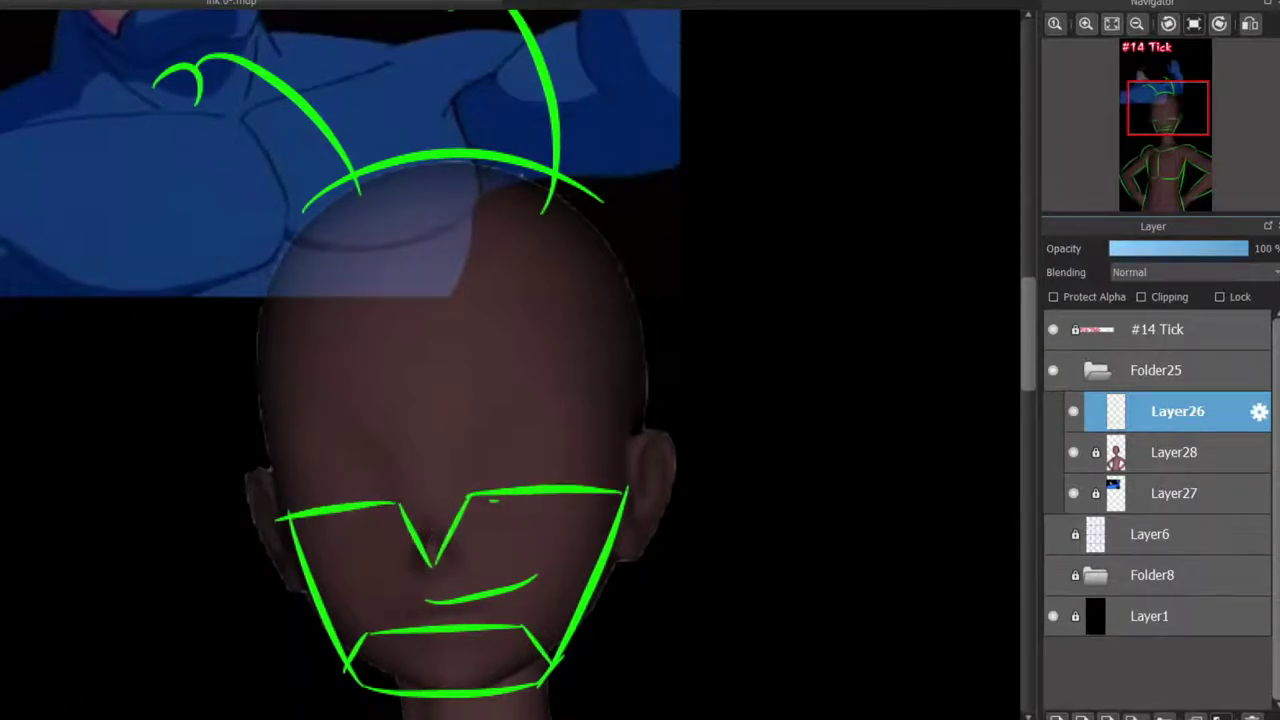
Step: Sketch the figure's left eye above the mask line with a slanted upper lid, two side lines and an eyebrow
{"action": "scroll", "coordinate": [471, 523], "scroll_direction": "down", "scroll_amount": 1}
{"action": "scroll", "coordinate": [471, 523], "scroll_direction": "up", "scroll_amount": 2}
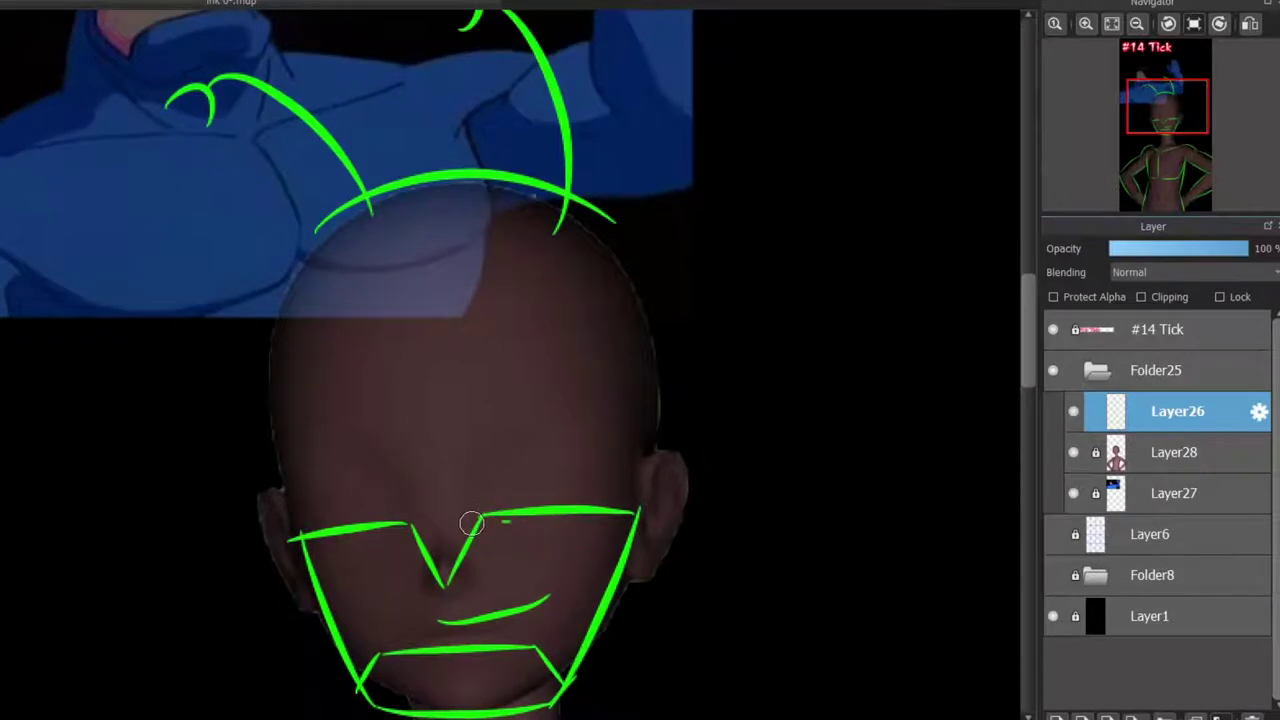
{"action": "scroll", "coordinate": [471, 523], "scroll_direction": "up", "scroll_amount": 1}
{"action": "left_click_drag", "start_coordinate": [486, 474], "coordinate": [586, 371]}
{"action": "key", "text": "ctrl+z"}
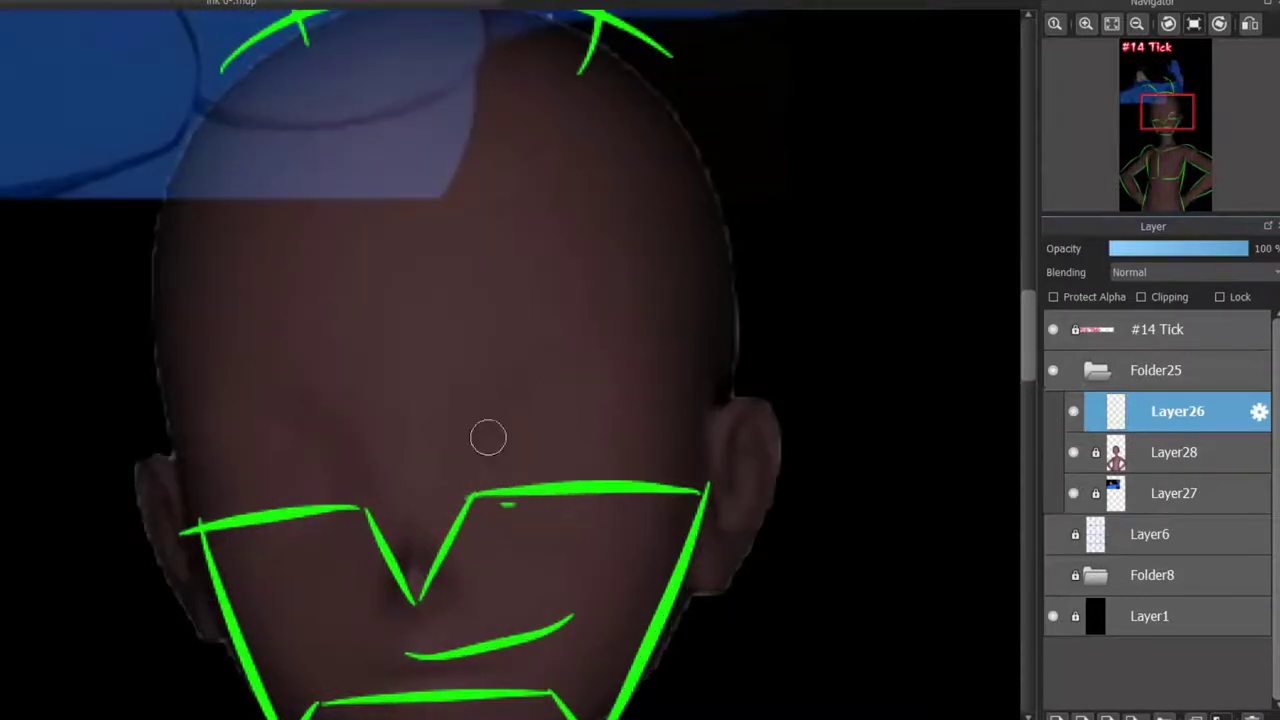
{"action": "left_click_drag", "start_coordinate": [462, 420], "coordinate": [734, 378]}
{"action": "left_click_drag", "start_coordinate": [508, 400], "coordinate": [499, 478]}
{"action": "left_click_drag", "start_coordinate": [688, 478], "coordinate": [660, 378]}
{"action": "key", "text": "ctrl+z"}
{"action": "left_click_drag", "start_coordinate": [476, 380], "coordinate": [650, 336]}
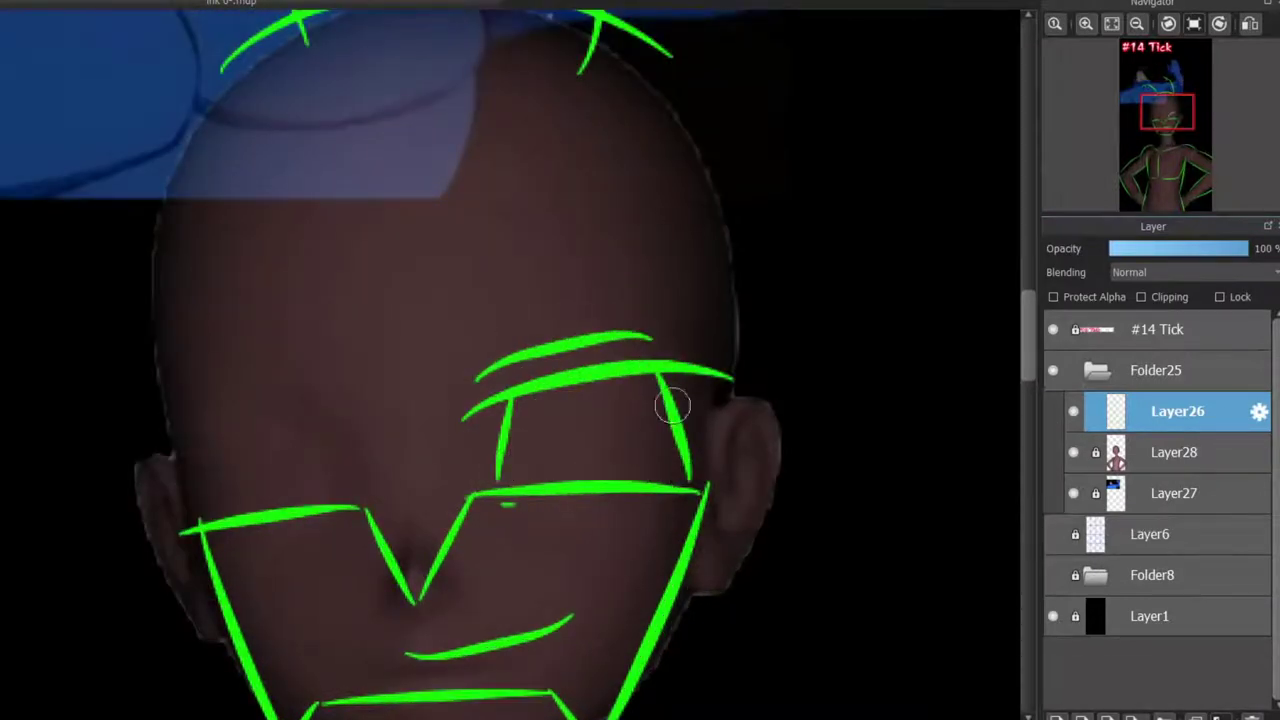
Step: Sketch the figure's right eye as a tall arch above the mask line, with a curved eyebrow over it
{"action": "left_click_drag", "start_coordinate": [240, 505], "coordinate": [270, 370]}
{"action": "left_click_drag", "start_coordinate": [345, 505], "coordinate": [263, 357]}
{"action": "key", "text": "ctrl+z"}
{"action": "left_click_drag", "start_coordinate": [250, 420], "coordinate": [363, 397]}
{"action": "key", "text": "ctrl+z"}
{"action": "key", "text": "ctrl+z"}
{"action": "mouse_move", "coordinate": [355, 495]}
{"action": "left_mouse_down"}
{"action": "mouse_move", "coordinate": [209, 434]}
{"action": "mouse_move", "coordinate": [212, 510]}
{"action": "left_mouse_up"}
{"action": "left_click_drag", "start_coordinate": [225, 315], "coordinate": [357, 352]}
{"action": "key", "text": "ctrl+z"}
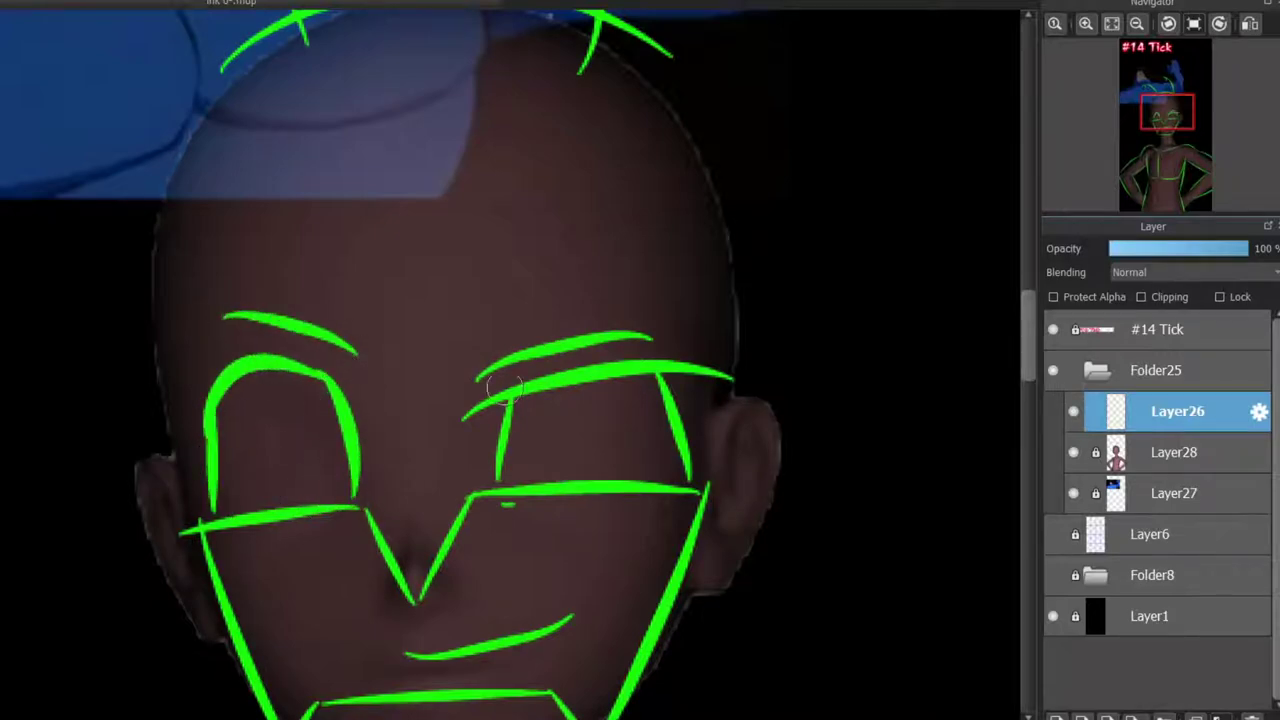
Step: Draw both sides of the neck sloping into the shoulders, with short trapezius lines behind the collarbones
{"action": "scroll", "coordinate": [957, 434], "scroll_direction": "down", "scroll_amount": 3}
{"action": "scroll", "coordinate": [957, 434], "scroll_direction": "up", "scroll_amount": 3}
{"action": "scroll", "coordinate": [397, 506], "scroll_direction": "down", "scroll_amount": 3}
{"action": "scroll", "coordinate": [694, 465], "scroll_direction": "up", "scroll_amount": 3}
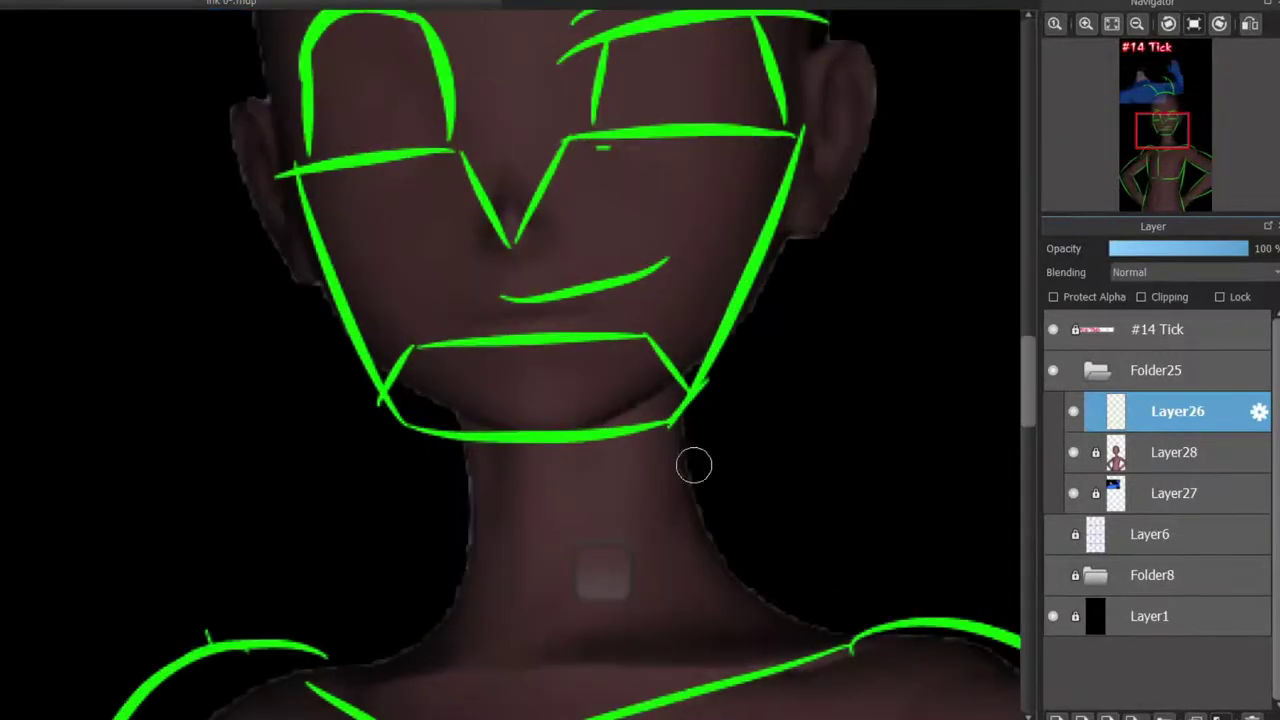
{"action": "left_click_drag", "start_coordinate": [694, 425], "coordinate": [862, 641]}
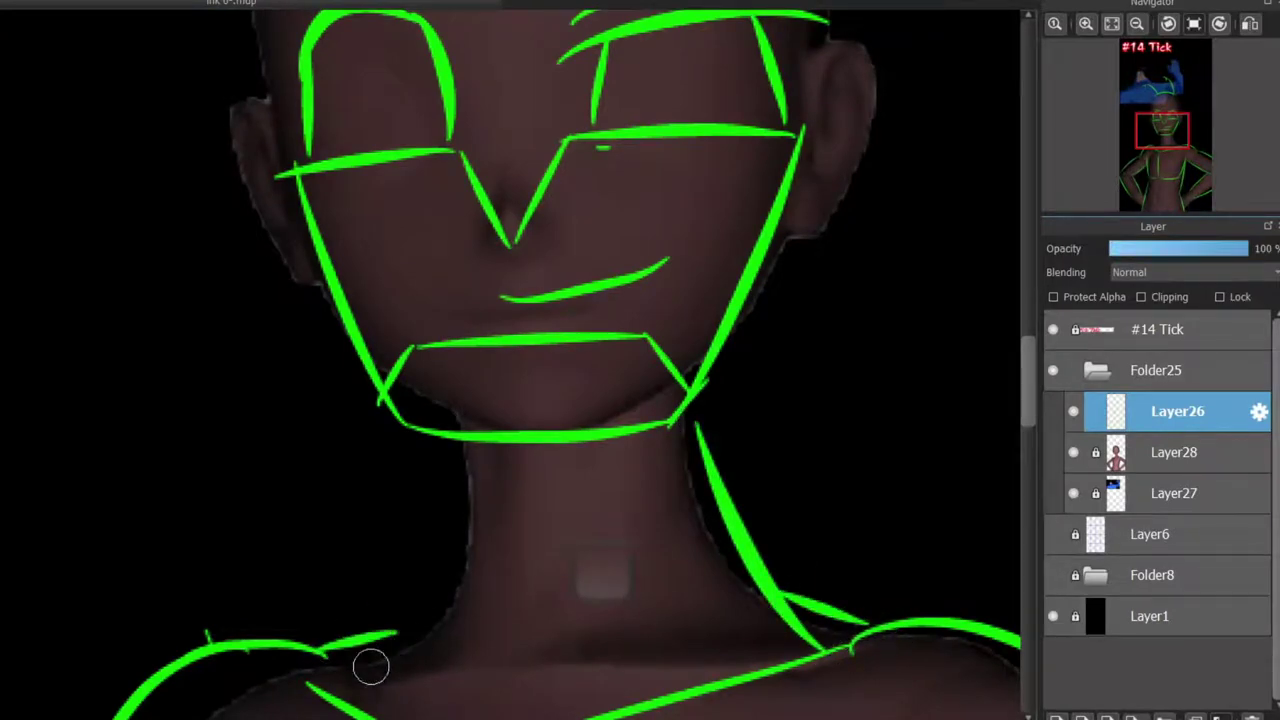
{"action": "left_click_drag", "start_coordinate": [366, 666], "coordinate": [474, 456]}
{"action": "scroll", "coordinate": [586, 337], "scroll_direction": "down", "scroll_amount": 3}
{"action": "scroll", "coordinate": [1011, 352], "scroll_direction": "up", "scroll_amount": 5}
{"action": "scroll", "coordinate": [558, 450], "scroll_direction": "down", "scroll_amount": 2}
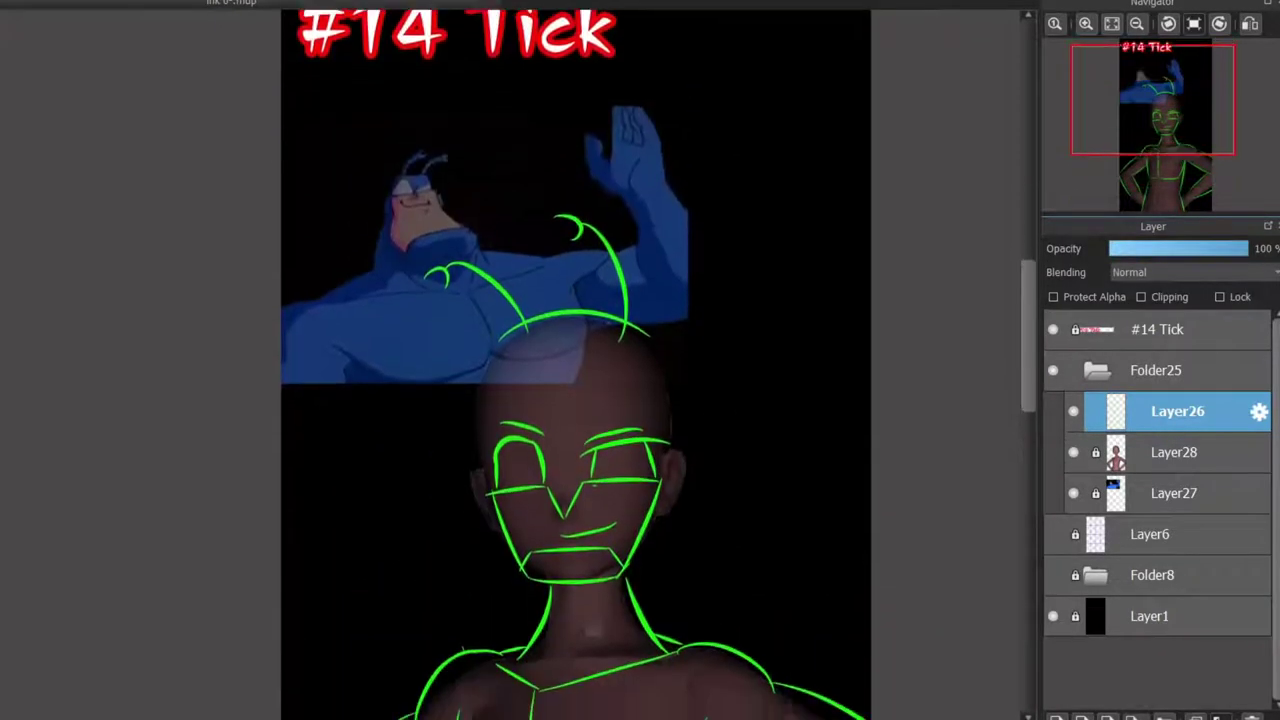
{"action": "scroll", "coordinate": [594, 378], "scroll_direction": "up", "scroll_amount": 2}
{"action": "left_click_drag", "start_coordinate": [730, 150], "coordinate": [790, 410]}
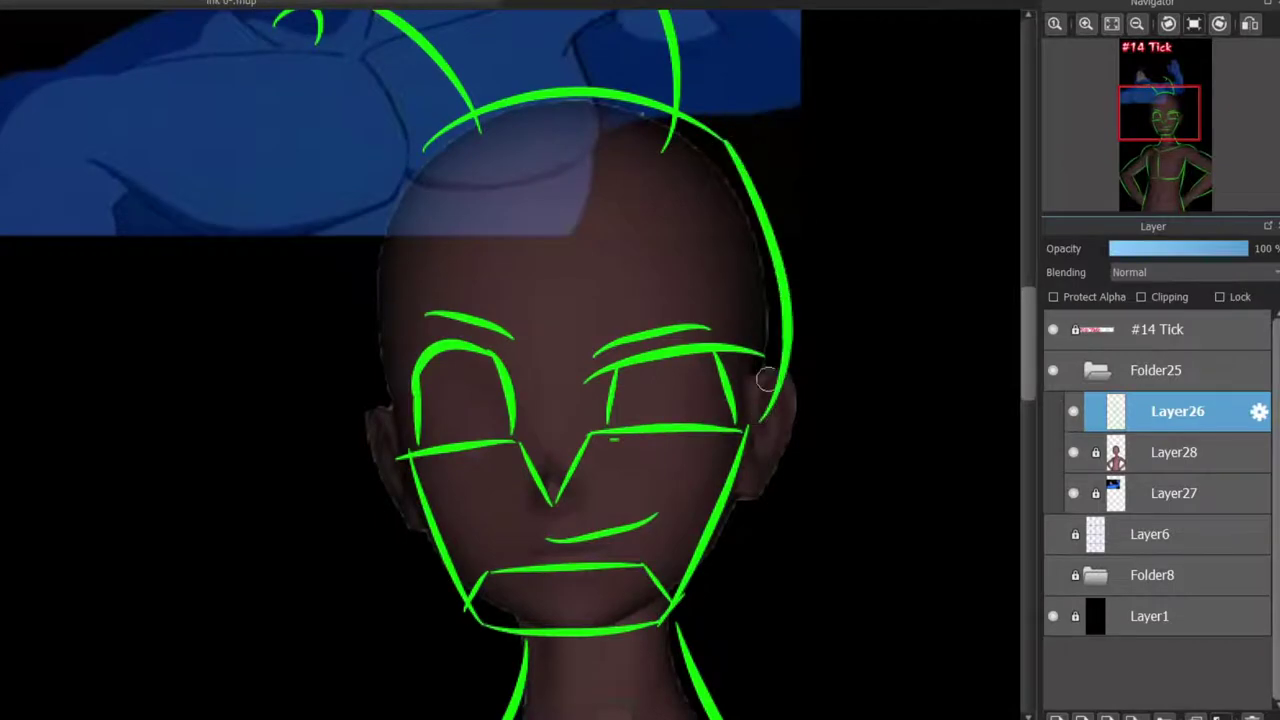
{"action": "scroll", "coordinate": [790, 410], "scroll_direction": "up", "scroll_amount": 3}
{"action": "scroll", "coordinate": [840, 418], "scroll_direction": "down", "scroll_amount": 3}
{"action": "key", "text": "ctrl+z"}
{"action": "key", "text": "ctrl+z"}
Step: Outline the head with both ears, the sides of the skull and the outer jaw lines down to the chin
{"action": "left_click_drag", "start_coordinate": [778, 362], "coordinate": [757, 488]}
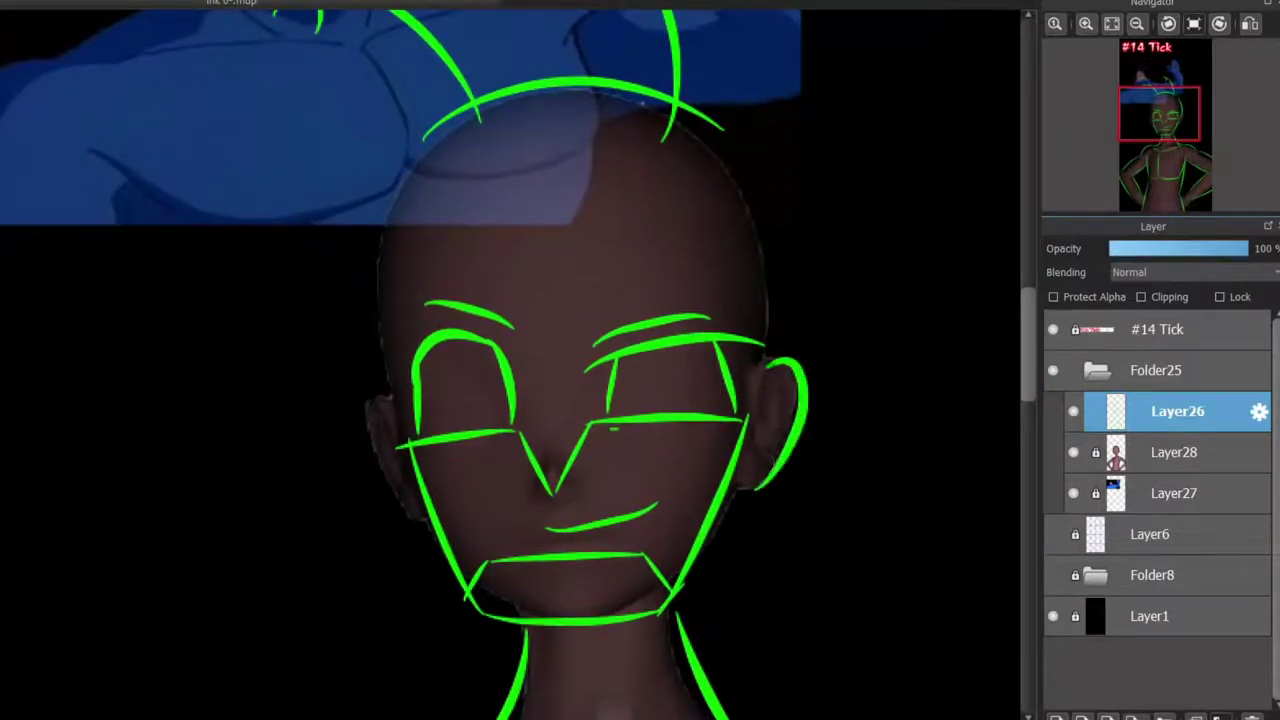
{"action": "left_click_drag", "start_coordinate": [718, 130], "coordinate": [782, 385]}
{"action": "left_click_drag", "start_coordinate": [757, 488], "coordinate": [668, 608]}
{"action": "left_click_drag", "start_coordinate": [399, 488], "coordinate": [478, 612]}
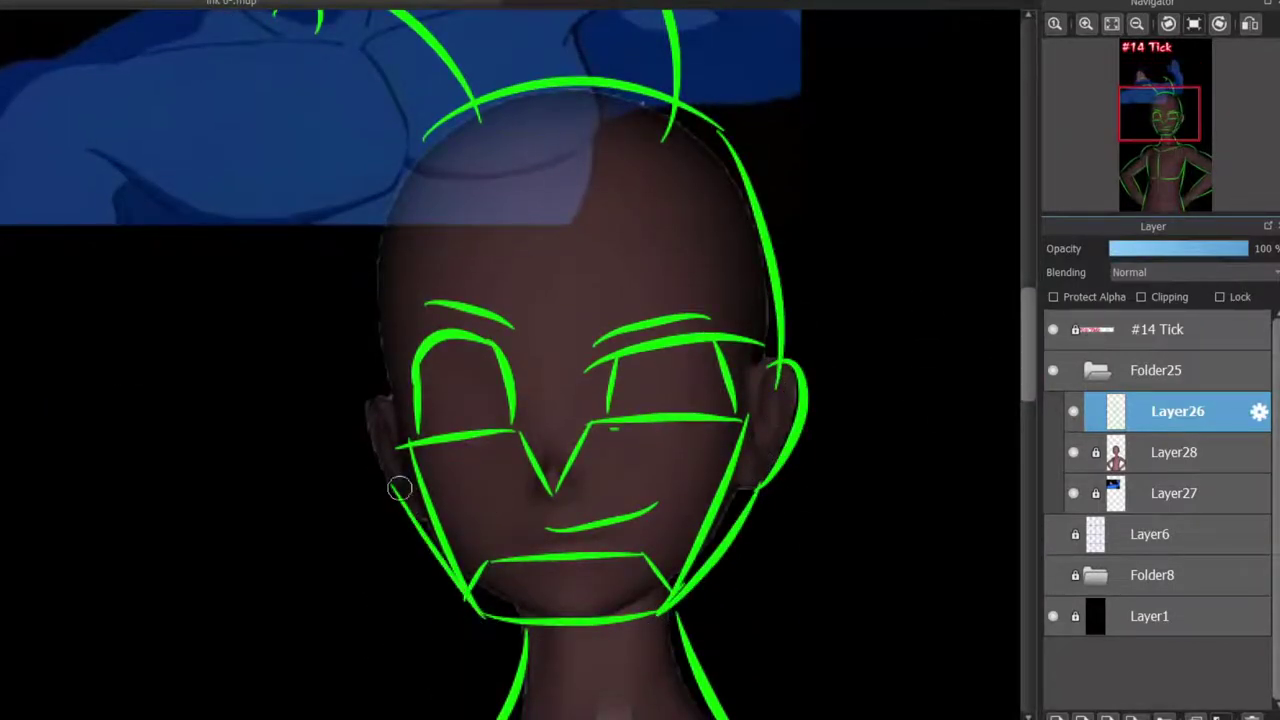
{"action": "left_click_drag", "start_coordinate": [428, 152], "coordinate": [370, 430]}
{"action": "key", "text": "ctrl+z"}
{"action": "left_click_drag", "start_coordinate": [402, 195], "coordinate": [366, 428]}
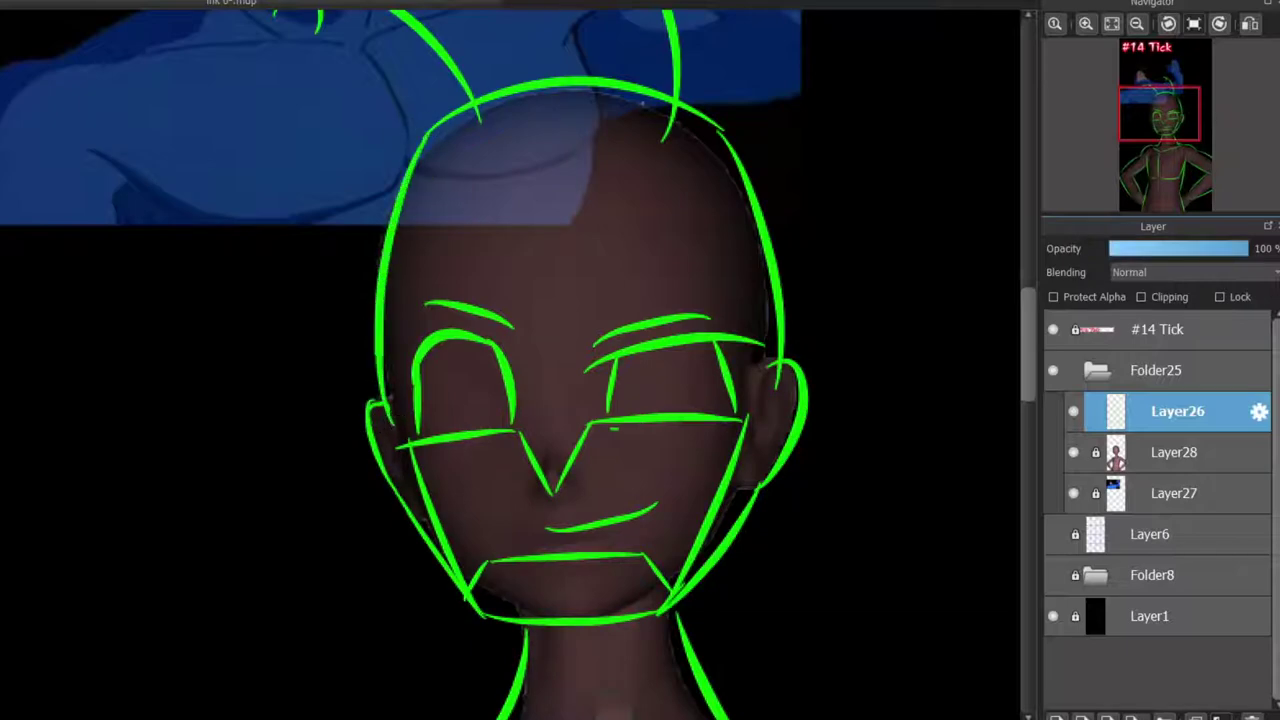
{"action": "scroll", "coordinate": [510, 360], "scroll_direction": "down", "scroll_amount": 5}
{"action": "scroll", "coordinate": [510, 360], "scroll_direction": "up", "scroll_amount": 4}
{"action": "scroll", "coordinate": [510, 360], "scroll_direction": "down", "scroll_amount": 4}
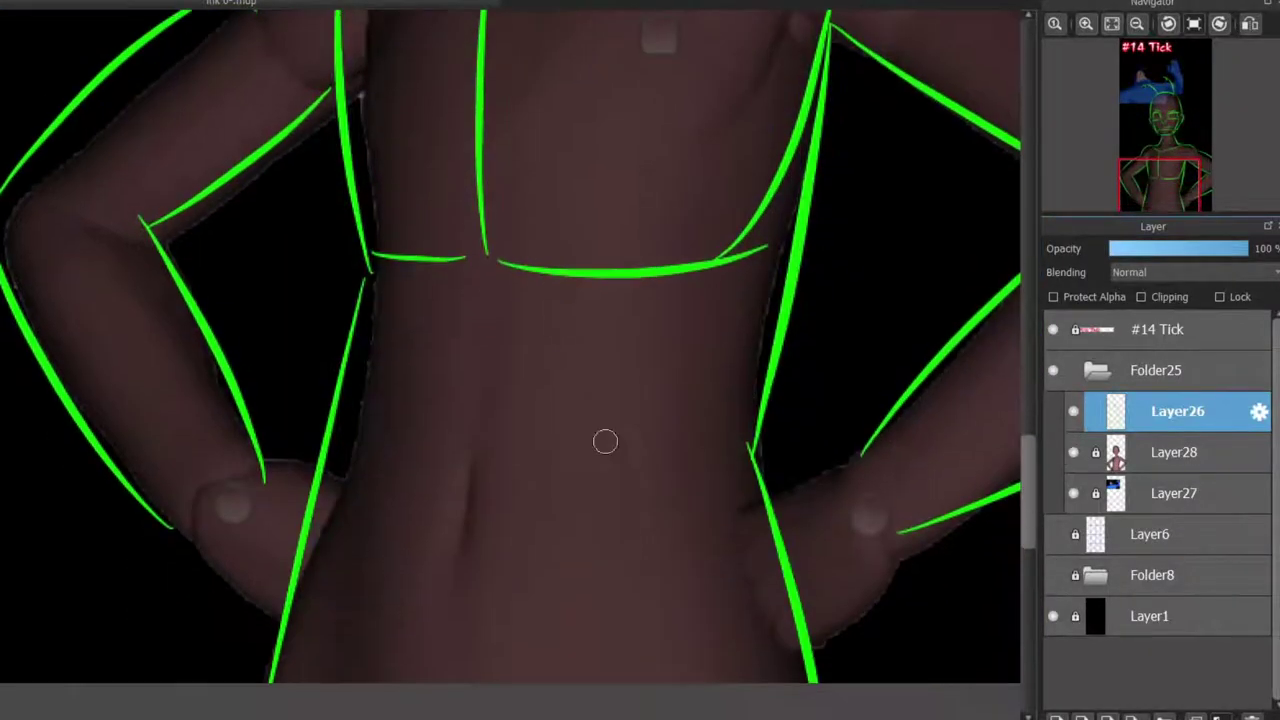
{"action": "mouse_move", "coordinate": [366, 264]}
{"action": "left_mouse_down"}
{"action": "mouse_move", "coordinate": [358, 473]}
{"action": "mouse_move", "coordinate": [284, 650]}
{"action": "left_mouse_up"}
{"action": "key", "text": "ctrl+z"}
{"action": "scroll", "coordinate": [985, 419], "scroll_direction": "up", "scroll_amount": 6}
{"action": "scroll", "coordinate": [700, 360], "scroll_direction": "down", "scroll_amount": 4}
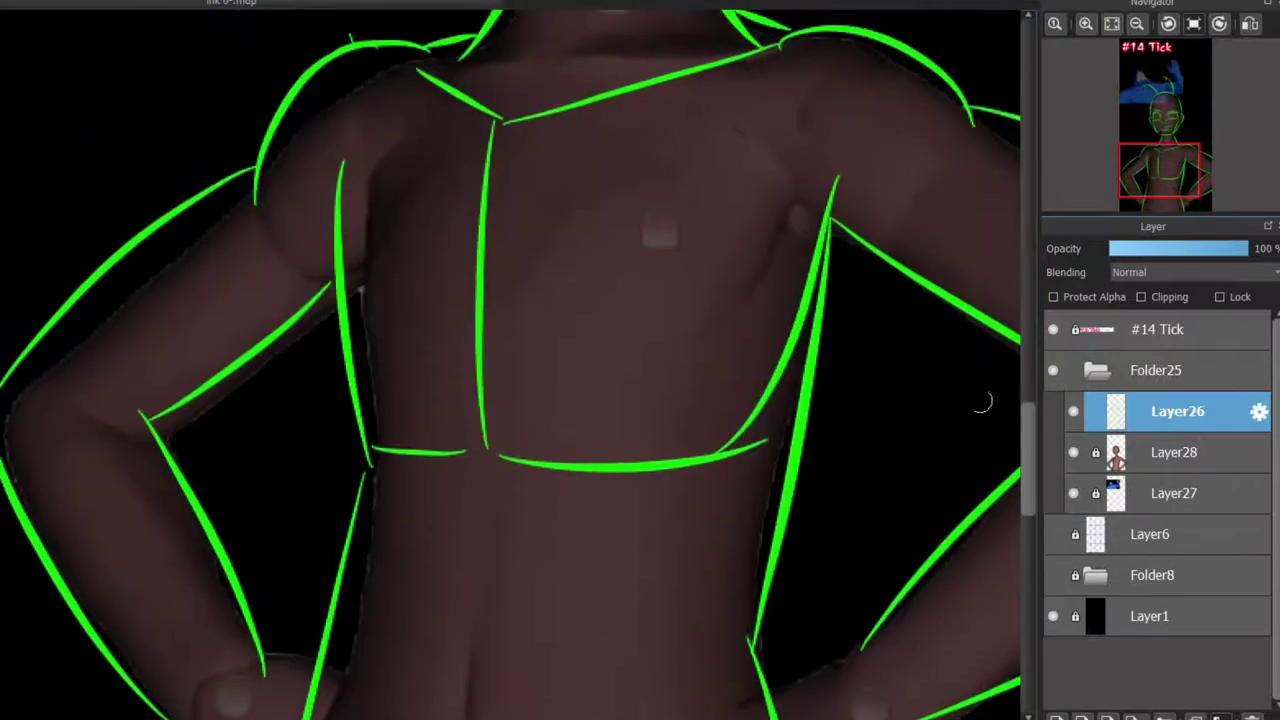
{"action": "left_click_drag", "start_coordinate": [376, 478], "coordinate": [344, 140]}
{"action": "key", "text": "ctrl+z"}
Step: Select the chest area of the sketch with a rectangle and set up a mesh transform with 2 columns and 2 rows
{"action": "left_click_drag", "start_coordinate": [316, 34], "coordinate": [850, 497]}
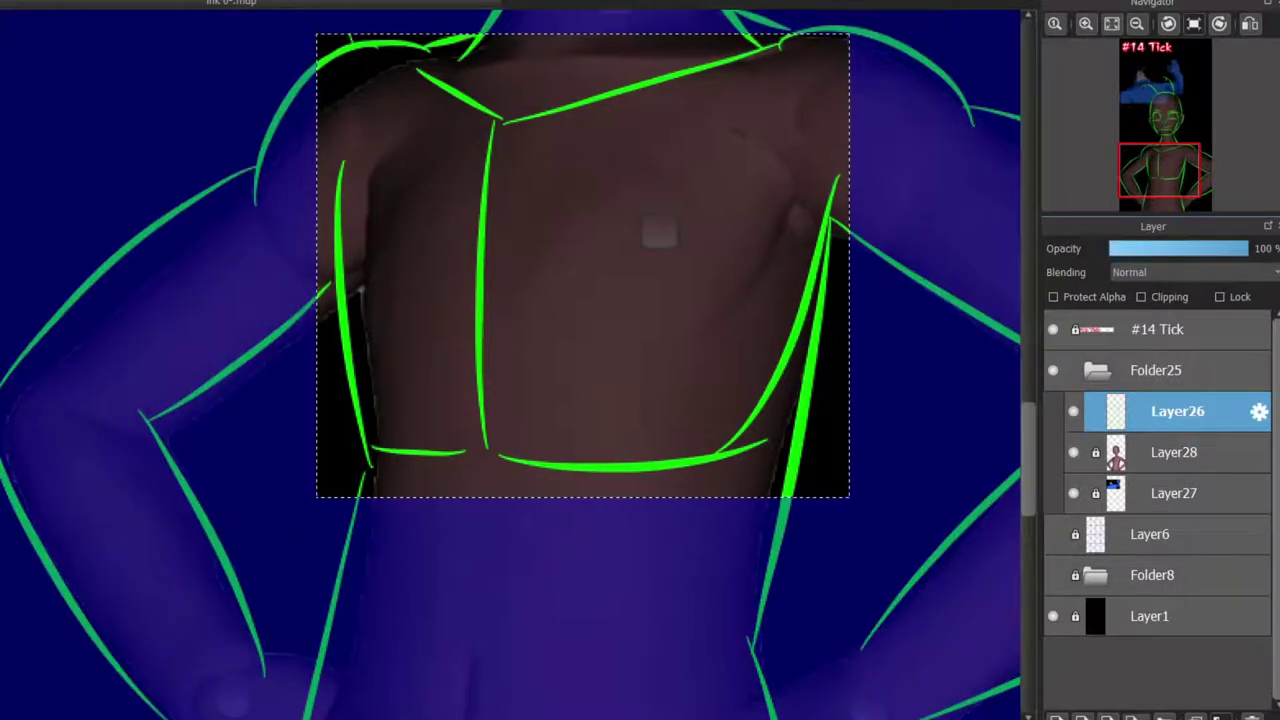
{"action": "key", "text": "ctrl+t"}
{"action": "key", "text": "Return"}
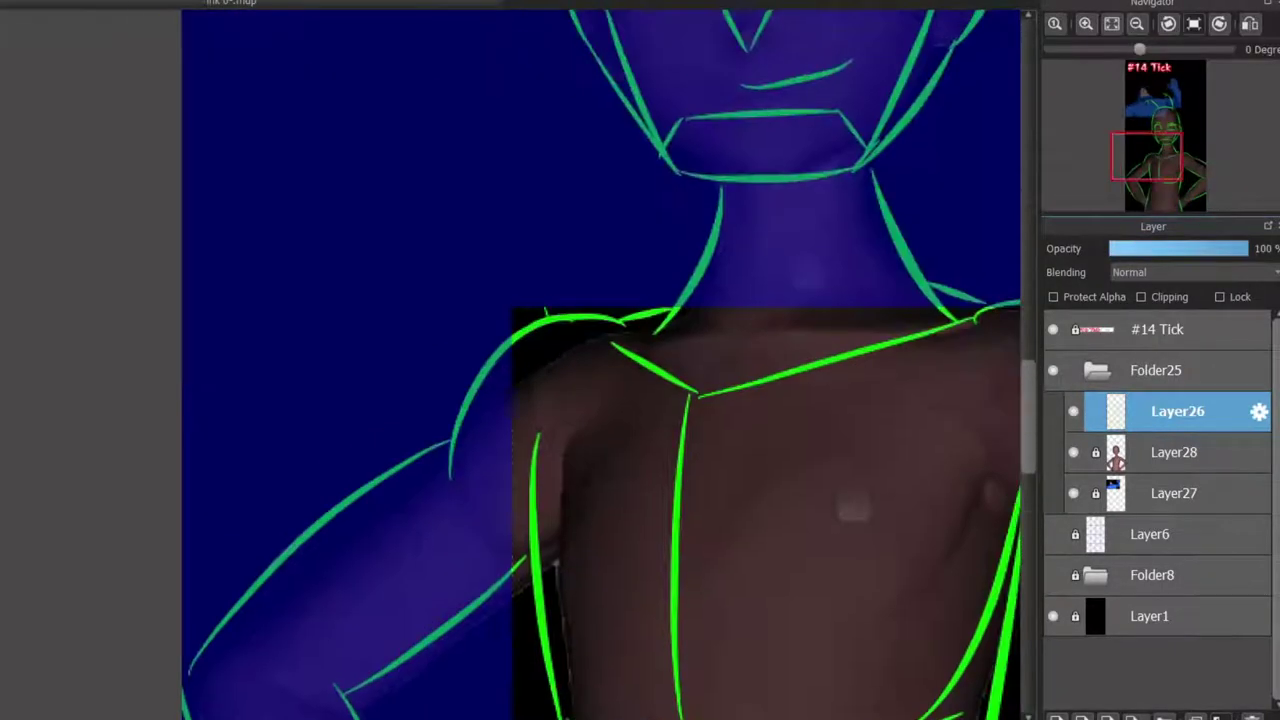
{"action": "key", "text": "ctrl+d"}
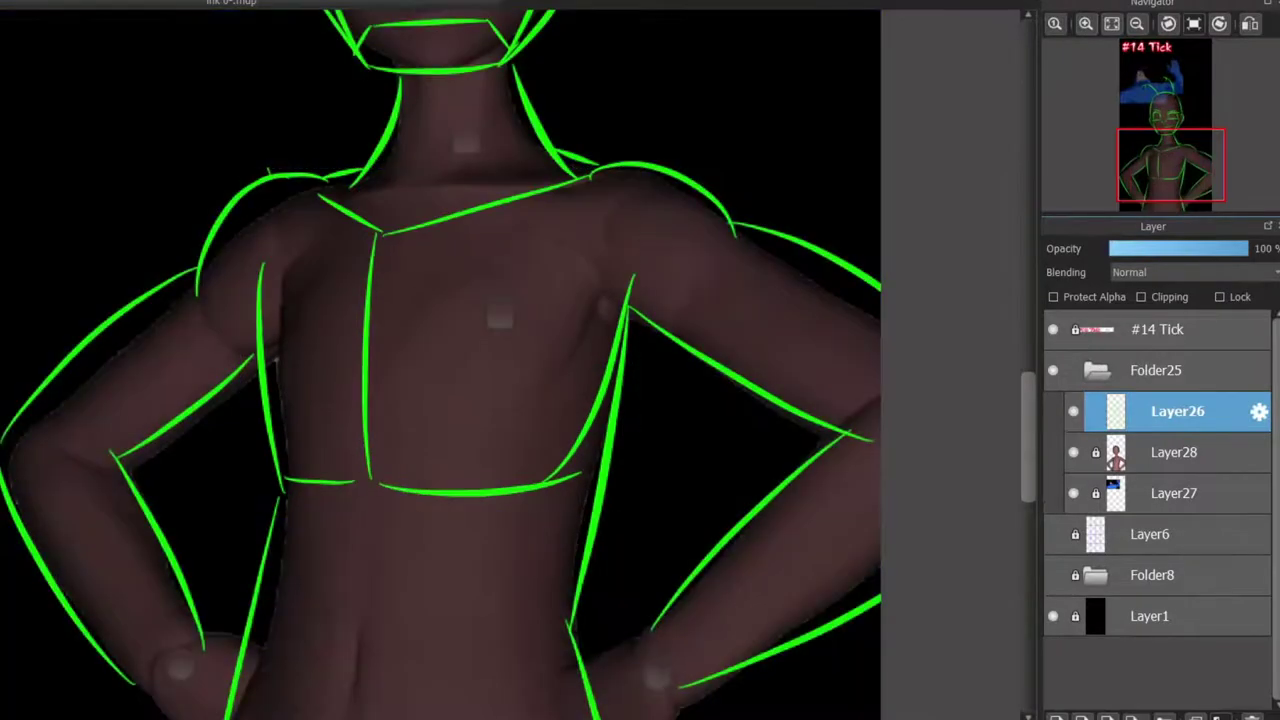
{"action": "key", "text": "ctrl+z"}
{"action": "key", "text": "ctrl+shift+t"}
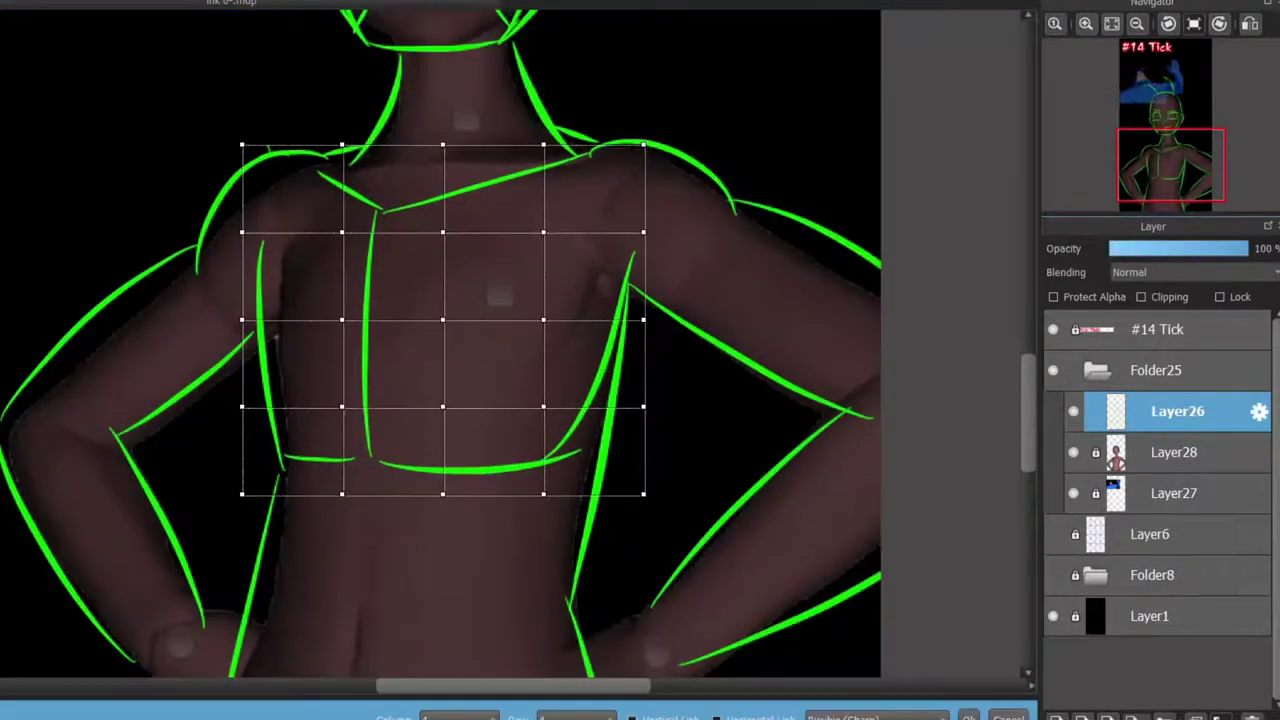
{"action": "type", "text": "2"}
{"action": "key", "text": "Tab"}
{"action": "type", "text": "2"}
Step: Warp the mesh to bow the chest's centre line and push both sides of the torso outward, and apply the transform
{"action": "scroll", "coordinate": [356, 244], "scroll_direction": "up", "scroll_amount": 2}
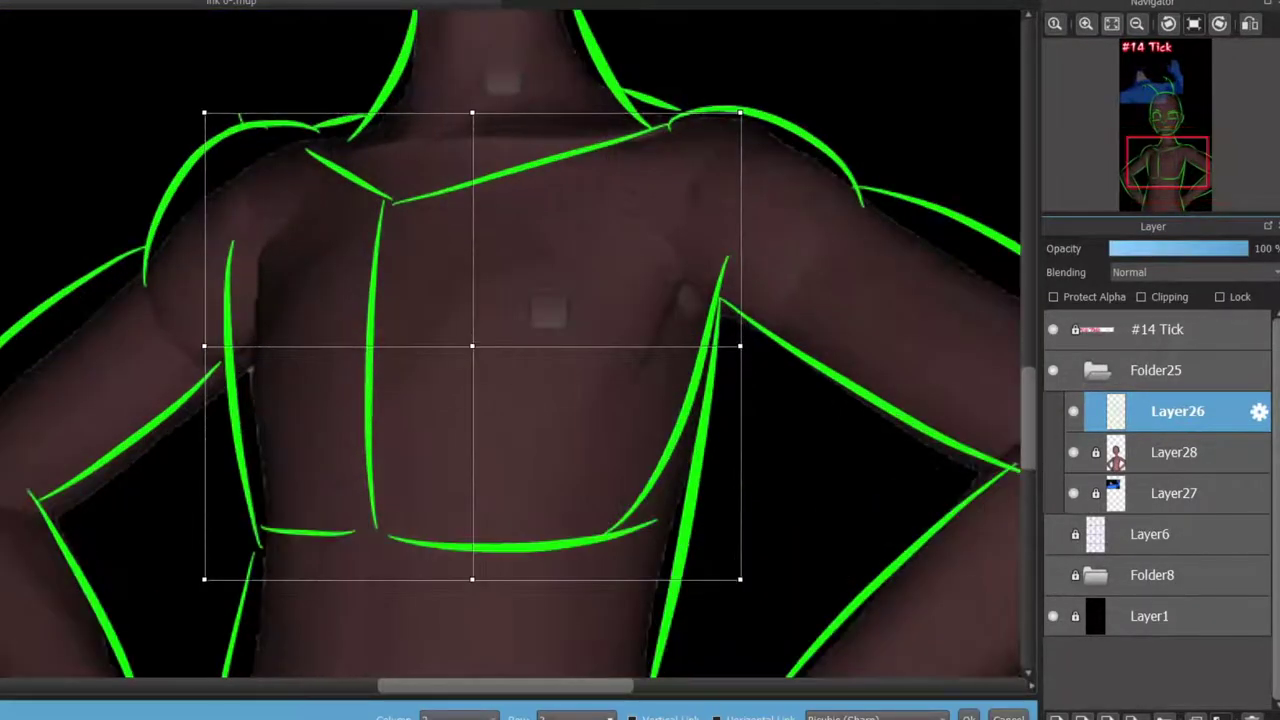
{"action": "left_click_drag", "start_coordinate": [472, 345], "coordinate": [430, 365]}
{"action": "left_click_drag", "start_coordinate": [204, 578], "coordinate": [224, 592]}
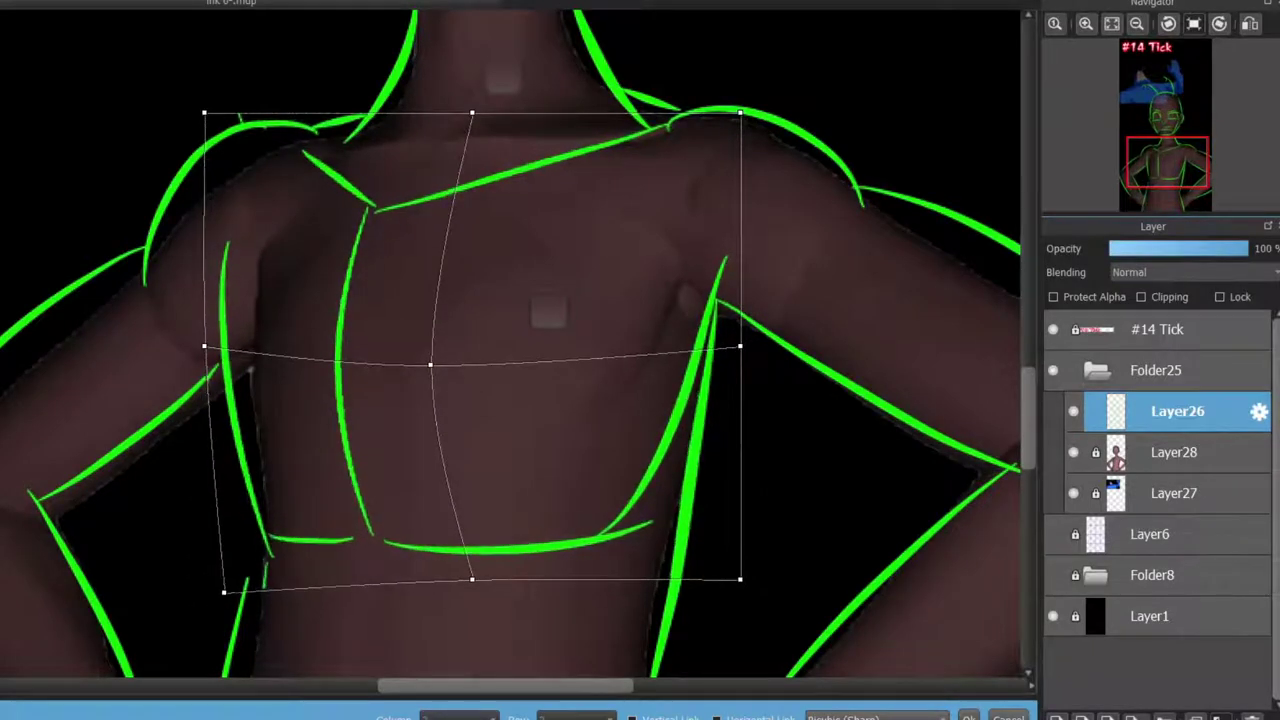
{"action": "left_click_drag", "start_coordinate": [204, 346], "coordinate": [181, 347]}
{"action": "left_click_drag", "start_coordinate": [740, 346], "coordinate": [774, 350]}
{"action": "left_click_drag", "start_coordinate": [472, 113], "coordinate": [459, 124]}
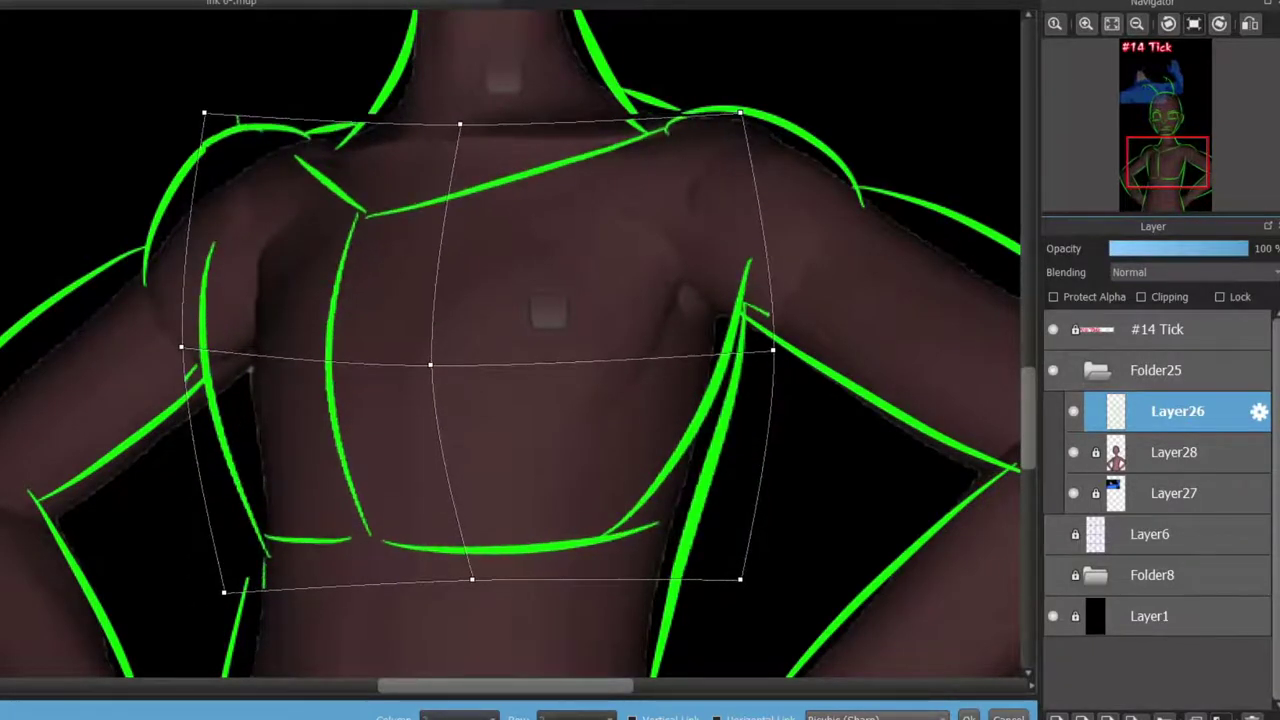
{"action": "left_click_drag", "start_coordinate": [740, 578], "coordinate": [751, 581]}
{"action": "key", "text": "Return"}
{"action": "scroll", "coordinate": [600, 370], "scroll_direction": "down", "scroll_amount": 3}
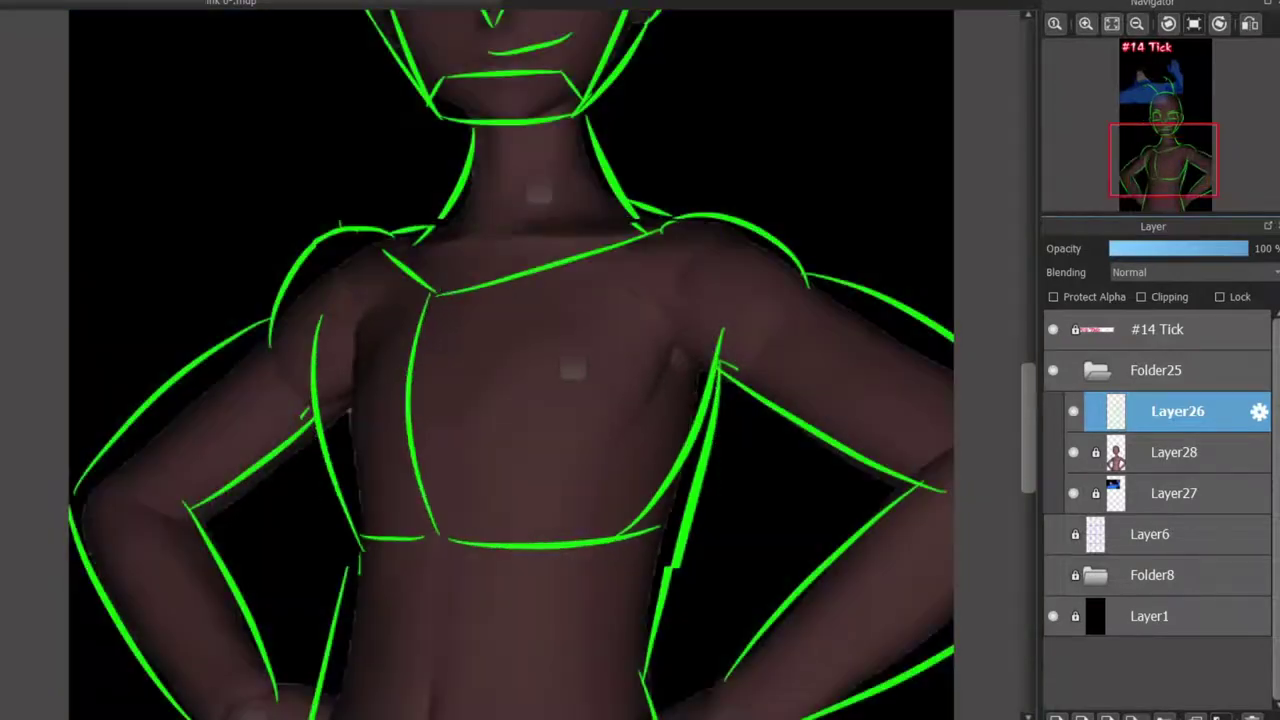
Step: Erase the eyebrow strokes above both of the figure's eyes
{"action": "scroll", "coordinate": [538, 338], "scroll_direction": "up", "scroll_amount": 2}
{"action": "scroll", "coordinate": [538, 338], "scroll_direction": "up", "scroll_amount": 5}
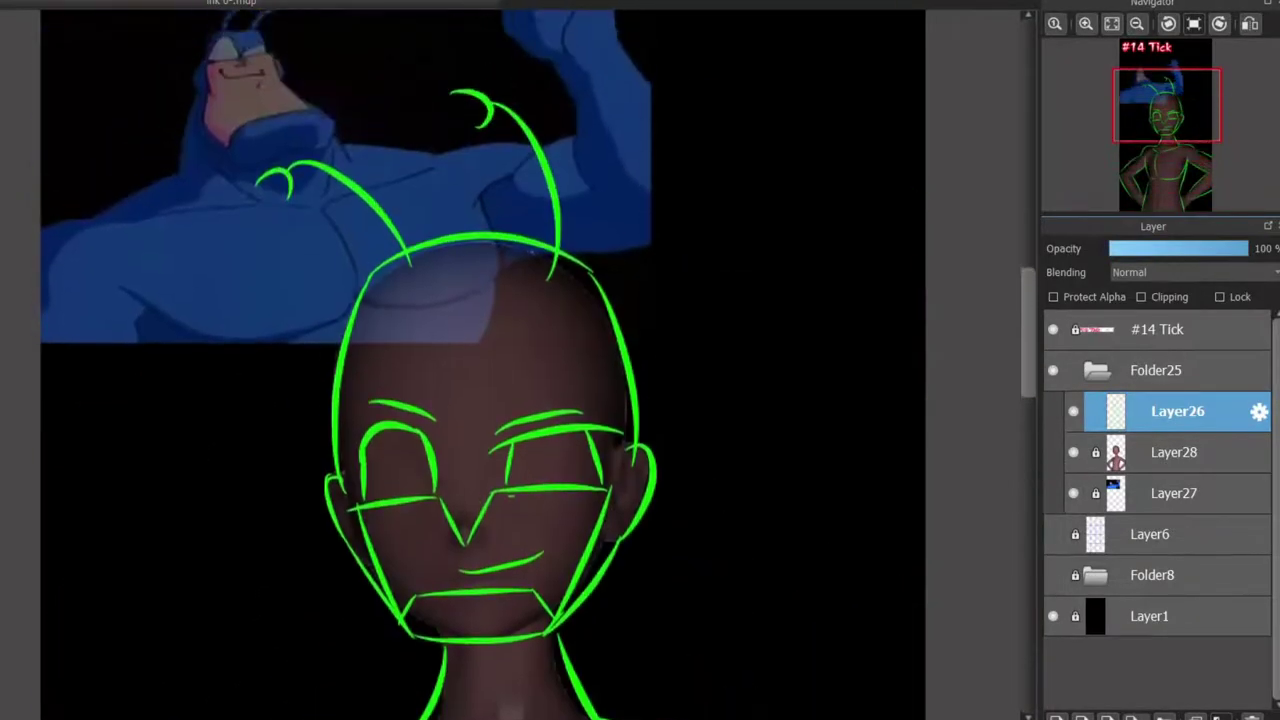
{"action": "scroll", "coordinate": [538, 338], "scroll_direction": "up", "scroll_amount": 2}
{"action": "scroll", "coordinate": [480, 370], "scroll_direction": "down", "scroll_amount": 3}
{"action": "scroll", "coordinate": [480, 370], "scroll_direction": "up", "scroll_amount": 3}
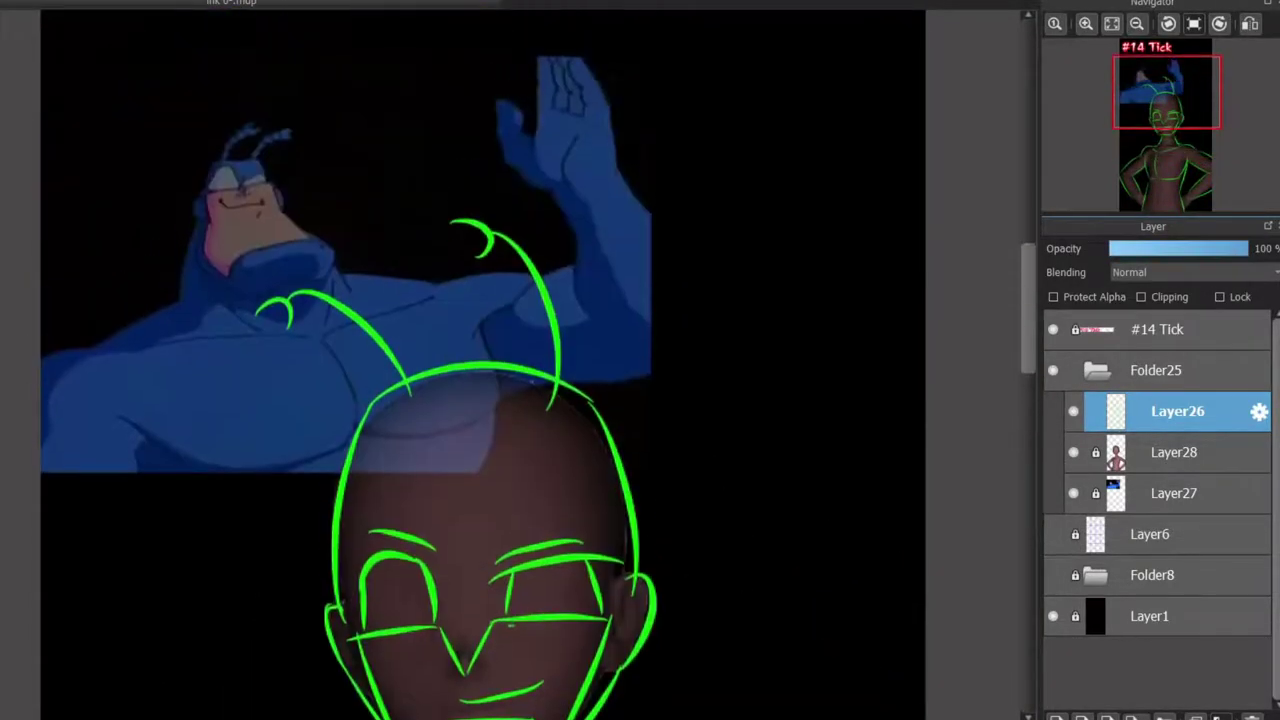
{"action": "scroll", "coordinate": [480, 370], "scroll_direction": "down", "scroll_amount": 3}
{"action": "scroll", "coordinate": [480, 370], "scroll_direction": "up", "scroll_amount": 2}
{"action": "scroll", "coordinate": [480, 370], "scroll_direction": "down", "scroll_amount": 1}
{"action": "scroll", "coordinate": [480, 370], "scroll_direction": "up", "scroll_amount": 3}
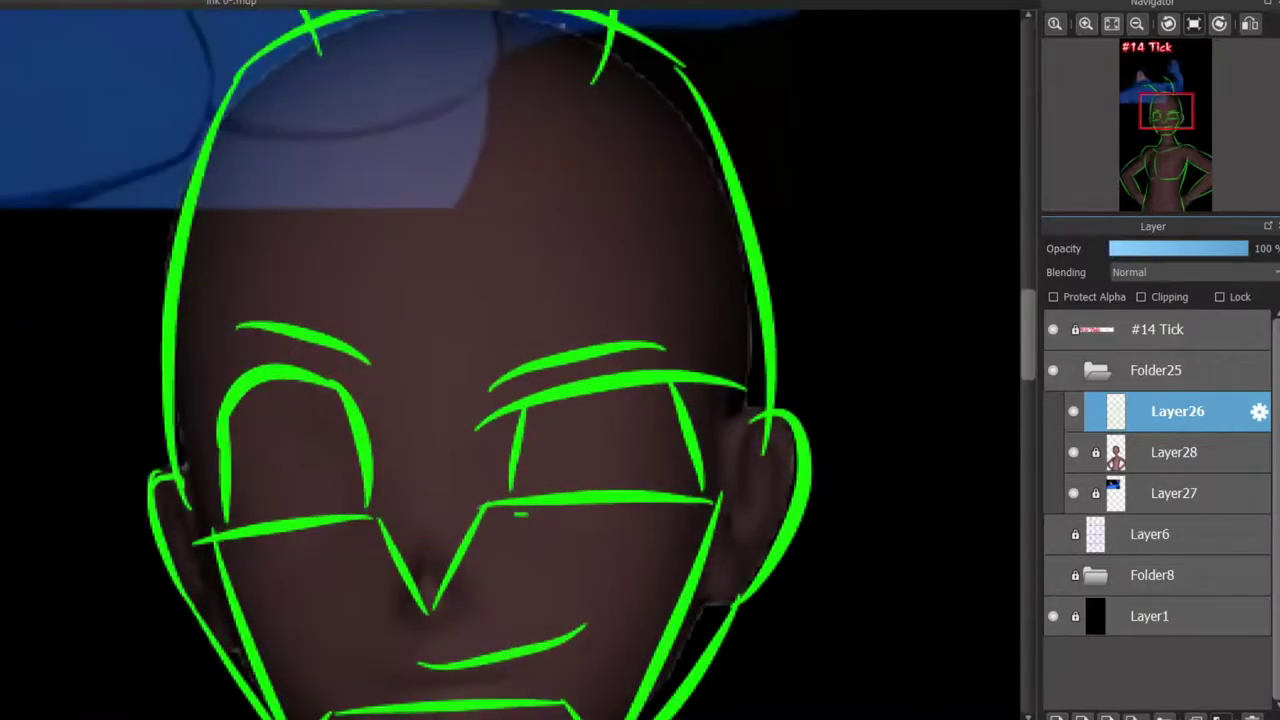
{"action": "scroll", "coordinate": [480, 370], "scroll_direction": "up", "scroll_amount": 3}
{"action": "scroll", "coordinate": [480, 370], "scroll_direction": "down", "scroll_amount": 3}
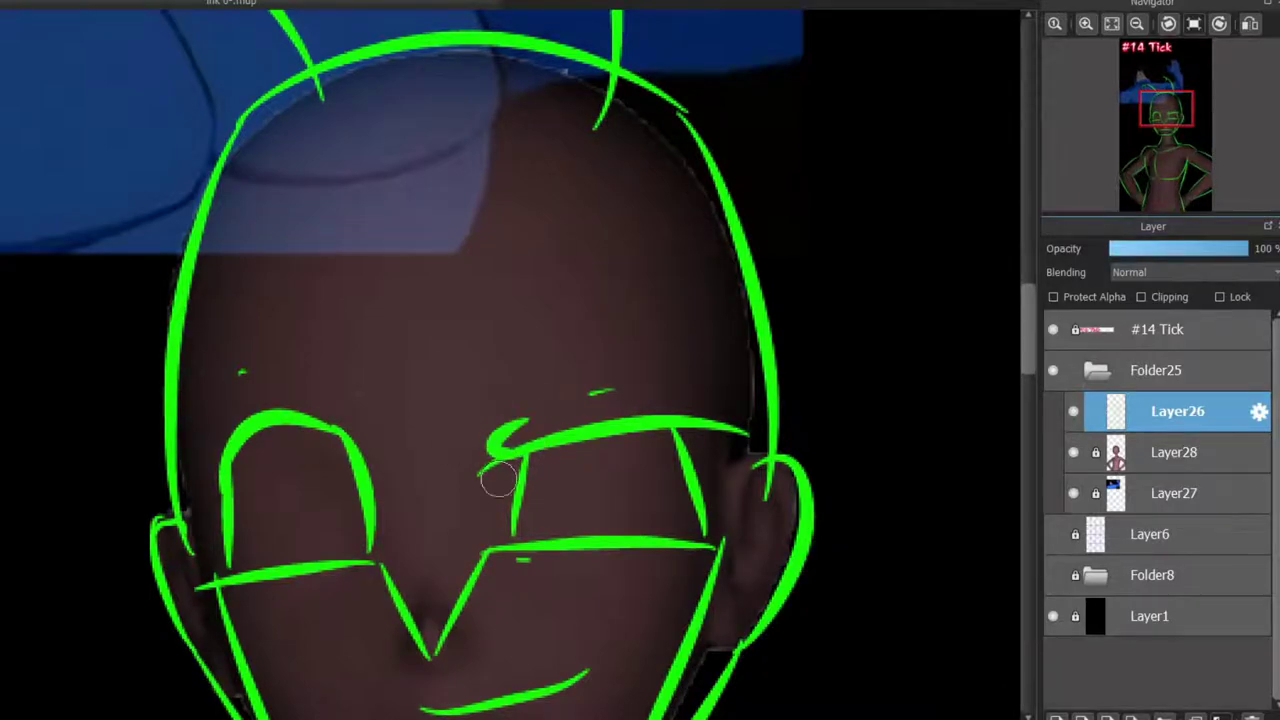
Step: Hide the posed mannequin layer, Layer28
{"action": "scroll", "coordinate": [520, 450], "scroll_direction": "down", "scroll_amount": 2}
{"action": "left_click_drag", "start_coordinate": [1016, 336], "coordinate": [1018, 386]}
{"action": "scroll", "coordinate": [969, 389], "scroll_direction": "down", "scroll_amount": 2}
{"action": "scroll", "coordinate": [969, 389], "scroll_direction": "down", "scroll_amount": 2}
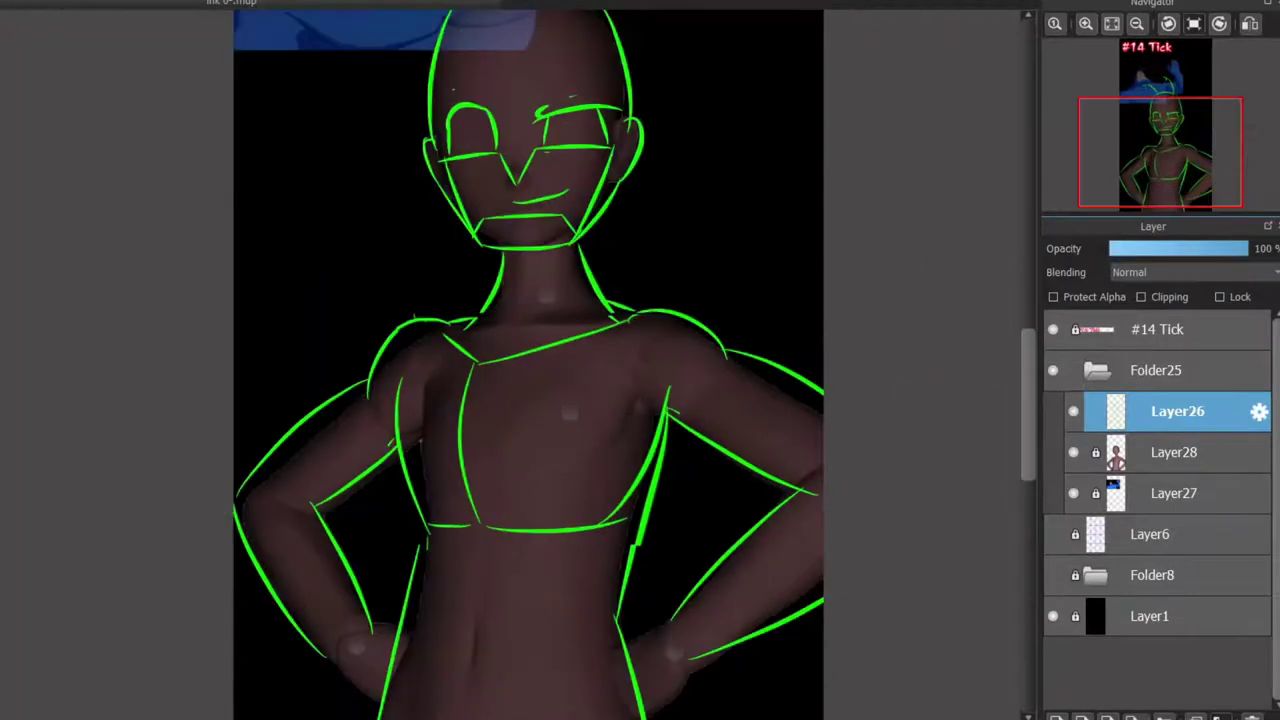
{"action": "left_click", "coordinate": [1073, 452]}
{"action": "scroll", "coordinate": [852, 546], "scroll_direction": "down", "scroll_amount": 2}
{"action": "scroll", "coordinate": [852, 546], "scroll_direction": "up", "scroll_amount": 4}
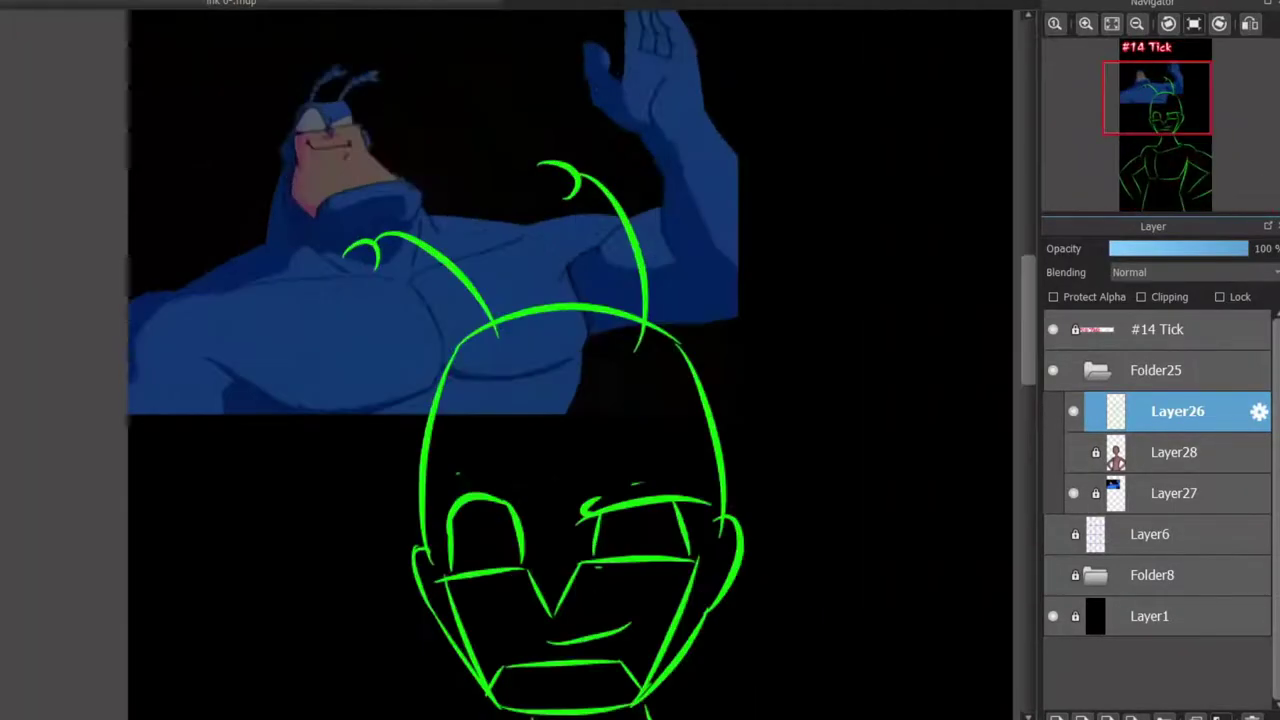
Step: Add short V-shaped segment marks up the lower stalk of the figure's left antenna, starting at its base on the head
{"action": "scroll", "coordinate": [540, 620], "scroll_direction": "right", "scroll_amount": 3}
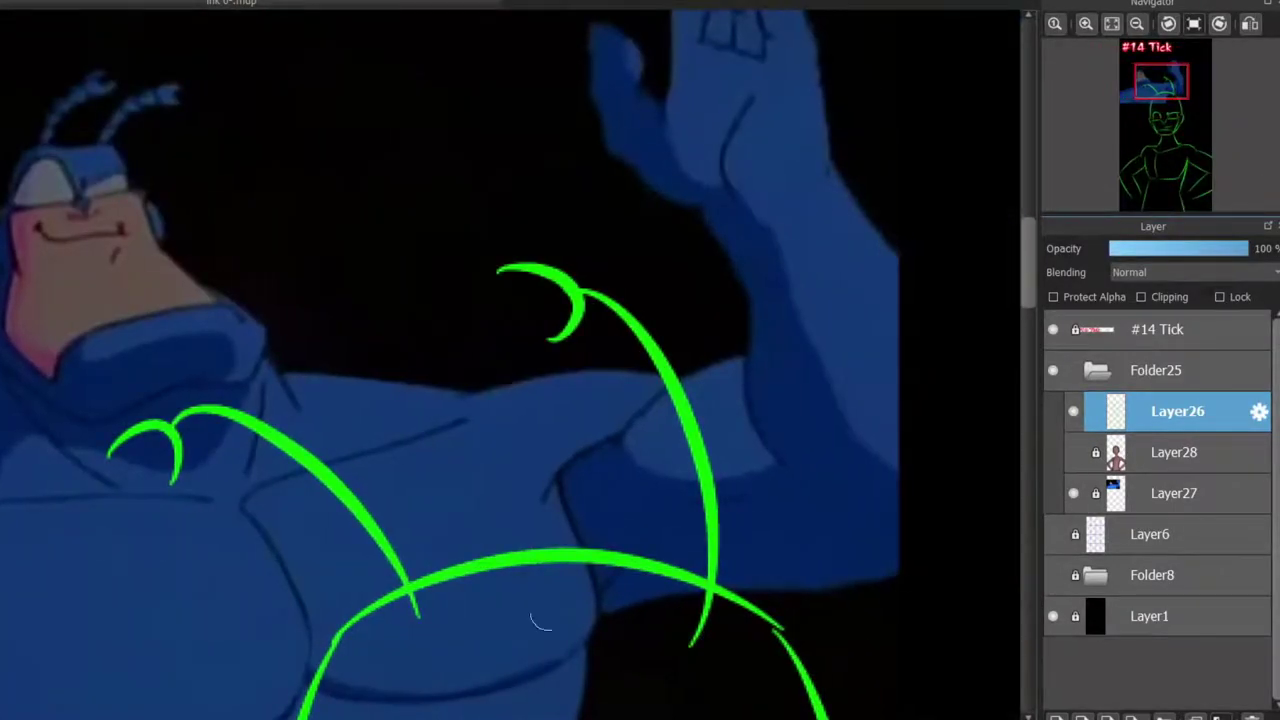
{"action": "left_click_drag", "start_coordinate": [673, 600], "coordinate": [700, 640]}
{"action": "left_click_drag", "start_coordinate": [730, 575], "coordinate": [705, 605]}
{"action": "left_click_drag", "start_coordinate": [670, 530], "coordinate": [700, 565]}
{"action": "left_click_drag", "start_coordinate": [735, 525], "coordinate": [712, 560]}
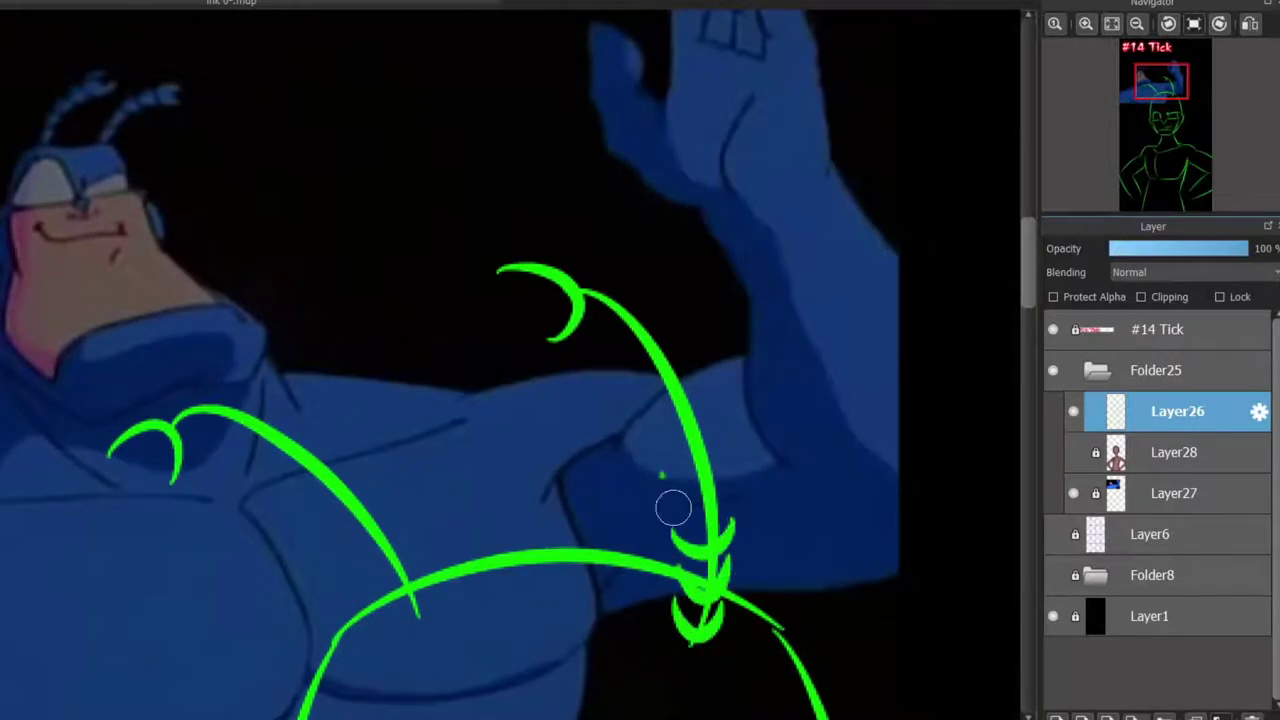
{"action": "left_click_drag", "start_coordinate": [662, 478], "coordinate": [700, 505]}
{"action": "left_click_drag", "start_coordinate": [725, 470], "coordinate": [712, 500]}
{"action": "left_click_drag", "start_coordinate": [639, 413], "coordinate": [688, 438]}
{"action": "left_click_drag", "start_coordinate": [693, 375], "coordinate": [700, 410]}
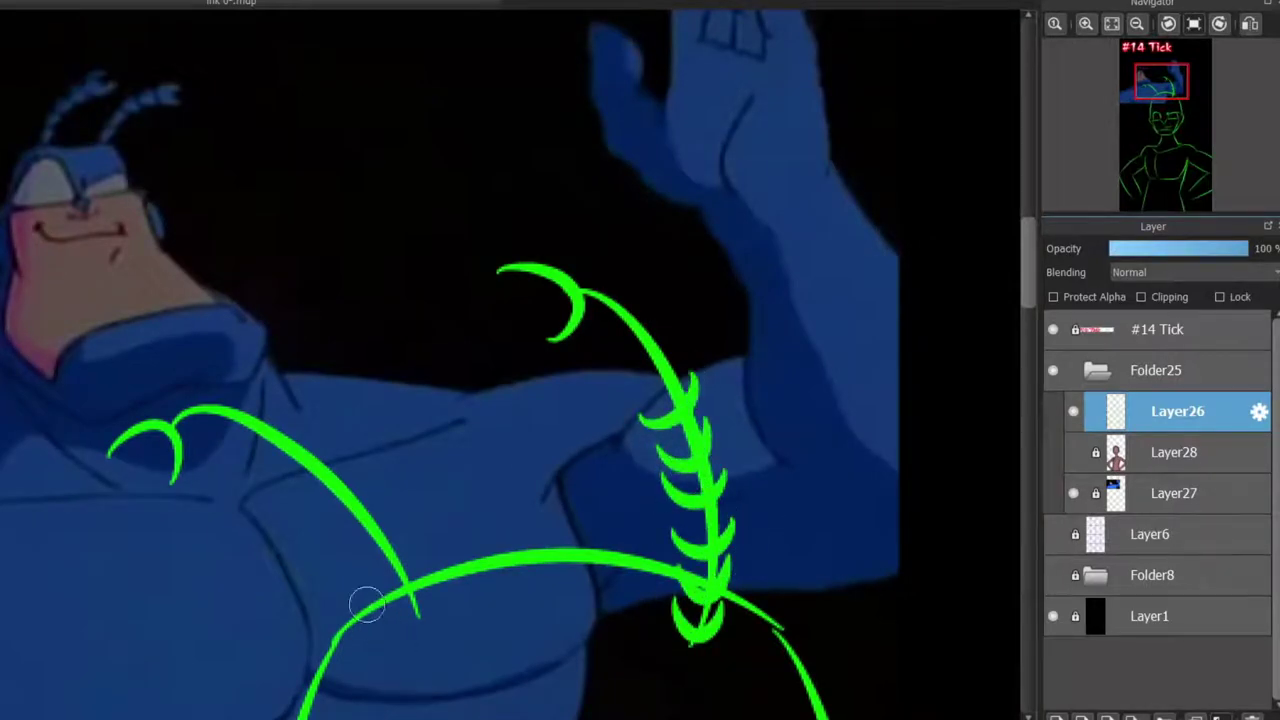
{"action": "left_click_drag", "start_coordinate": [350, 605], "coordinate": [405, 612]}
{"action": "left_click_drag", "start_coordinate": [422, 550], "coordinate": [412, 590]}
{"action": "left_click_drag", "start_coordinate": [345, 570], "coordinate": [398, 585]}
{"action": "key", "text": "ctrl+z"}
{"action": "key", "text": "ctrl+z"}
{"action": "key", "text": "ctrl+z"}
Step: Draw nested pointed segments along the figure's right antenna from the tip down, with a magenta one at its base
{"action": "mouse_move", "coordinate": [230, 395]}
{"action": "left_mouse_down"}
{"action": "mouse_move", "coordinate": [185, 445]}
{"action": "mouse_move", "coordinate": [235, 405]}
{"action": "left_mouse_up"}
{"action": "left_click_drag", "start_coordinate": [200, 418], "coordinate": [255, 440]}
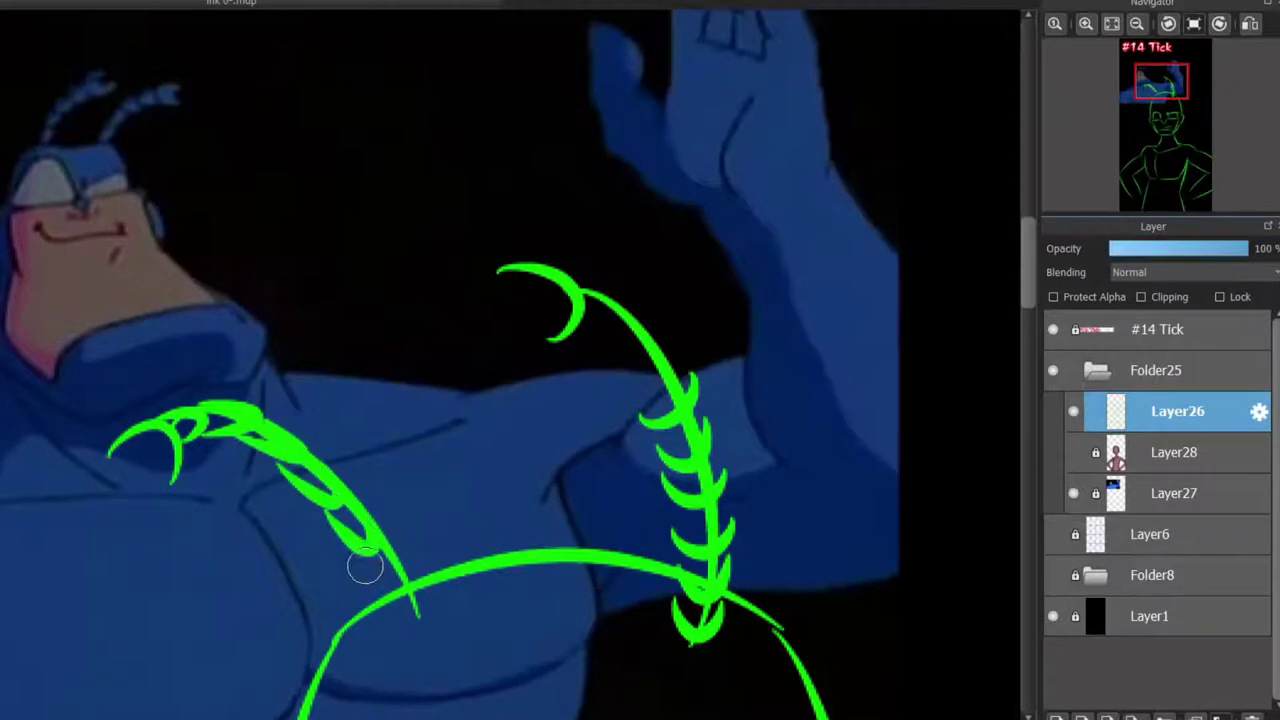
{"action": "left_click_drag", "start_coordinate": [365, 566], "coordinate": [408, 600]}
Step: Draw nested magenta segments along the figure's left antenna from the curled tip down to the head
{"action": "left_click_drag", "start_coordinate": [645, 322], "coordinate": [662, 402]}
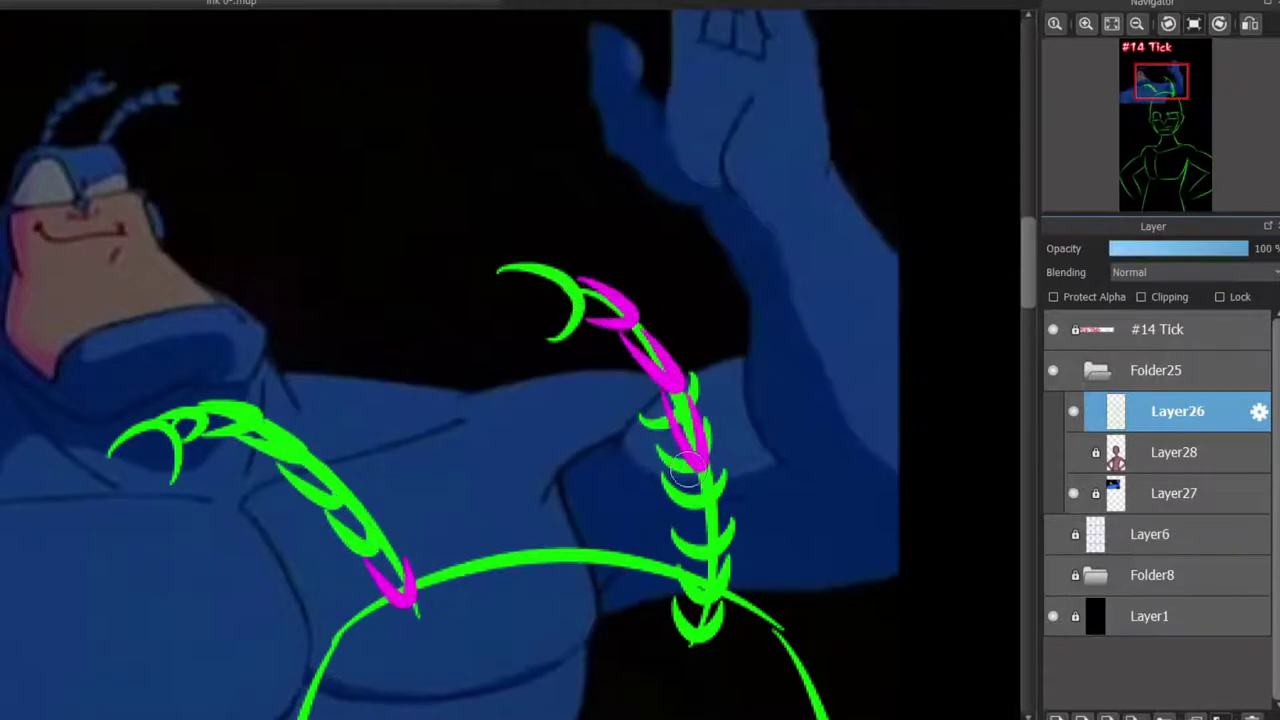
{"action": "left_click_drag", "start_coordinate": [686, 468], "coordinate": [692, 590]}
{"action": "scroll", "coordinate": [540, 404], "scroll_direction": "down", "scroll_amount": 2}
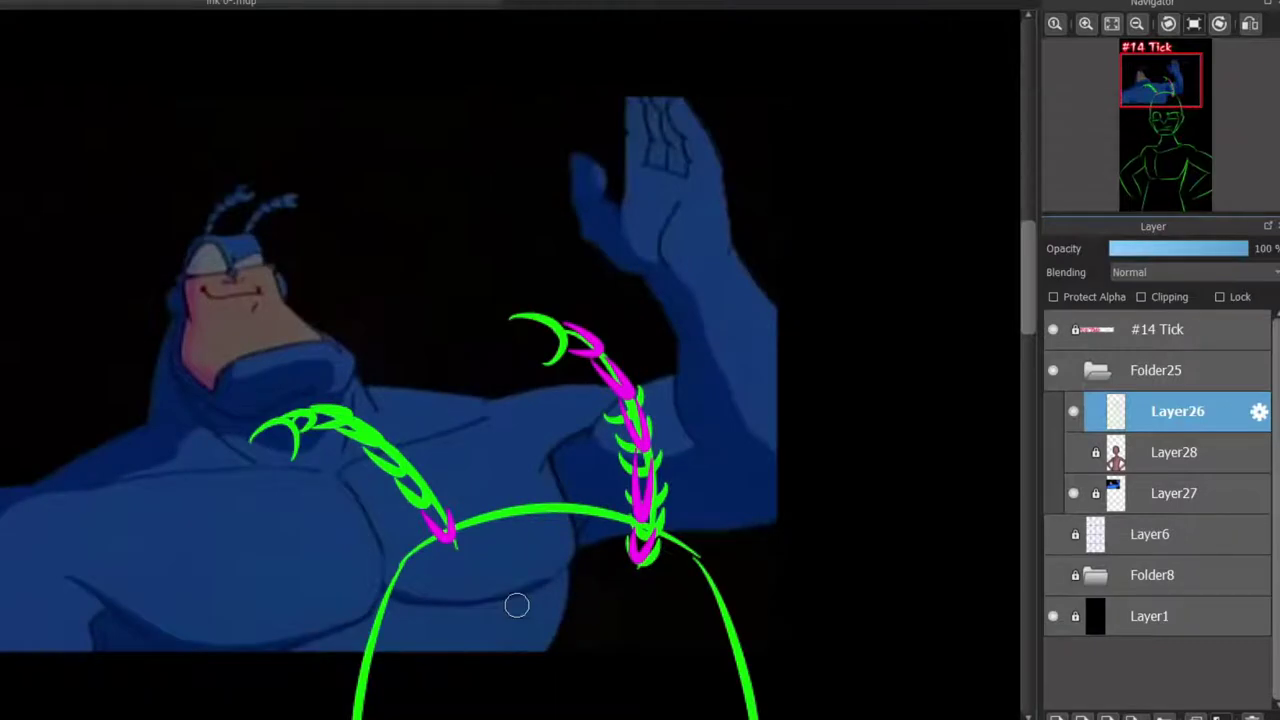
Step: Redraw the chest's centre line, both collarbone lines and the armpit line at the figure's left arm in magenta
{"action": "scroll", "coordinate": [516, 604], "scroll_direction": "down", "scroll_amount": 2}
{"action": "mouse_move", "coordinate": [1160, 75]}
{"action": "left_mouse_down"}
{"action": "mouse_move", "coordinate": [1162, 185]}
{"action": "mouse_move", "coordinate": [1161, 115]}
{"action": "mouse_move", "coordinate": [1167, 163]}
{"action": "left_mouse_up"}
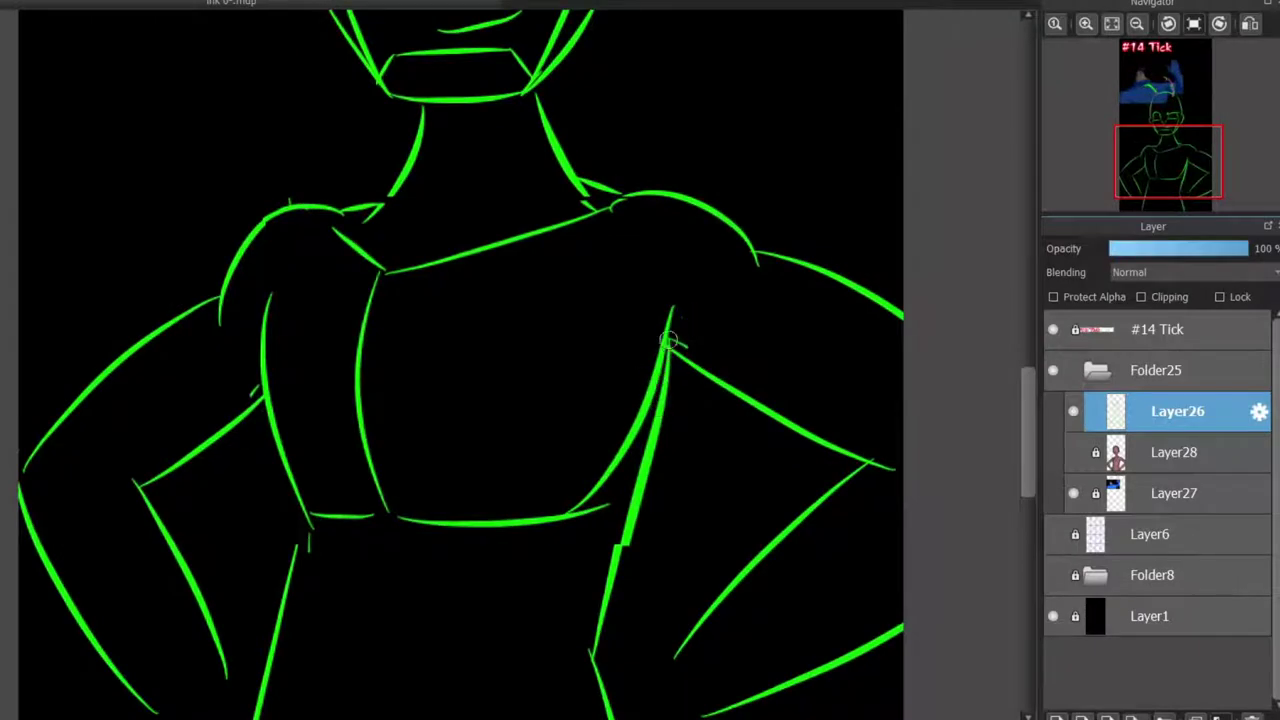
{"action": "left_click_drag", "start_coordinate": [380, 278], "coordinate": [385, 515]}
{"action": "left_click_drag", "start_coordinate": [386, 276], "coordinate": [614, 223]}
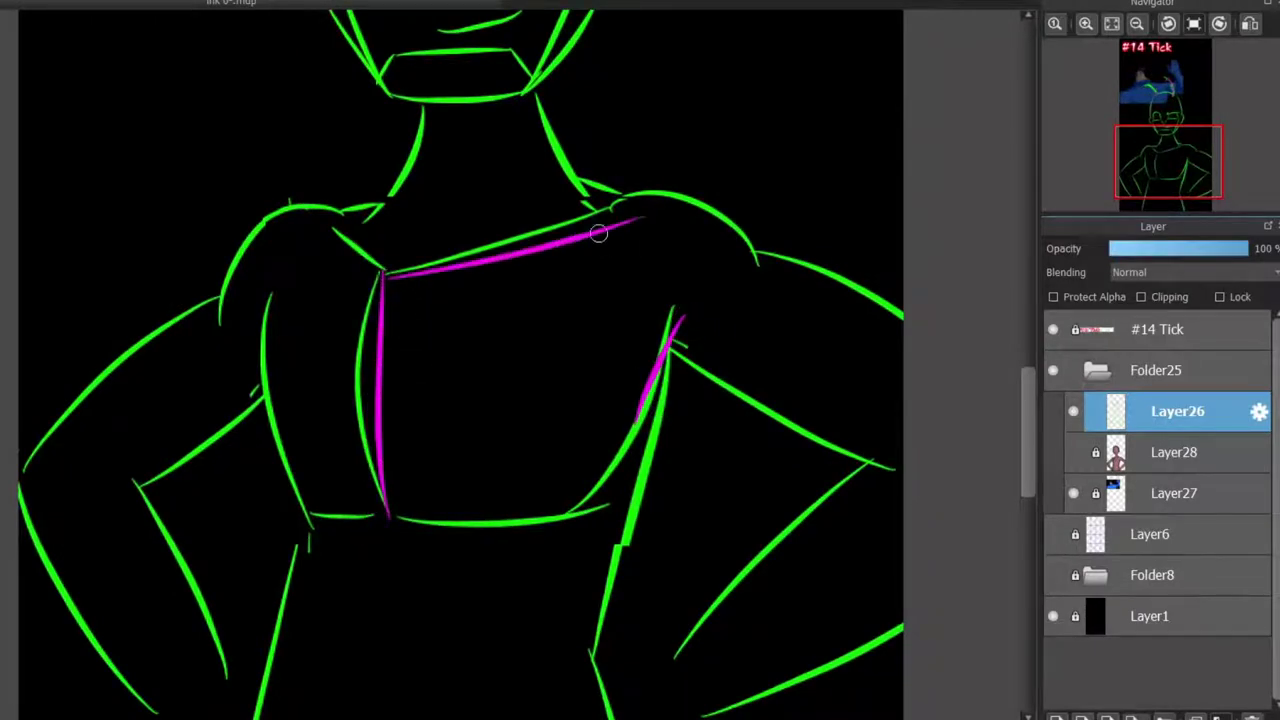
{"action": "mouse_move", "coordinate": [1168, 162]}
{"action": "left_mouse_down"}
{"action": "mouse_move", "coordinate": [1168, 105]}
{"action": "mouse_move", "coordinate": [1168, 163]}
{"action": "left_mouse_up"}
{"action": "left_click_drag", "start_coordinate": [266, 322], "coordinate": [306, 510]}
{"action": "key", "text": "ctrl+z"}
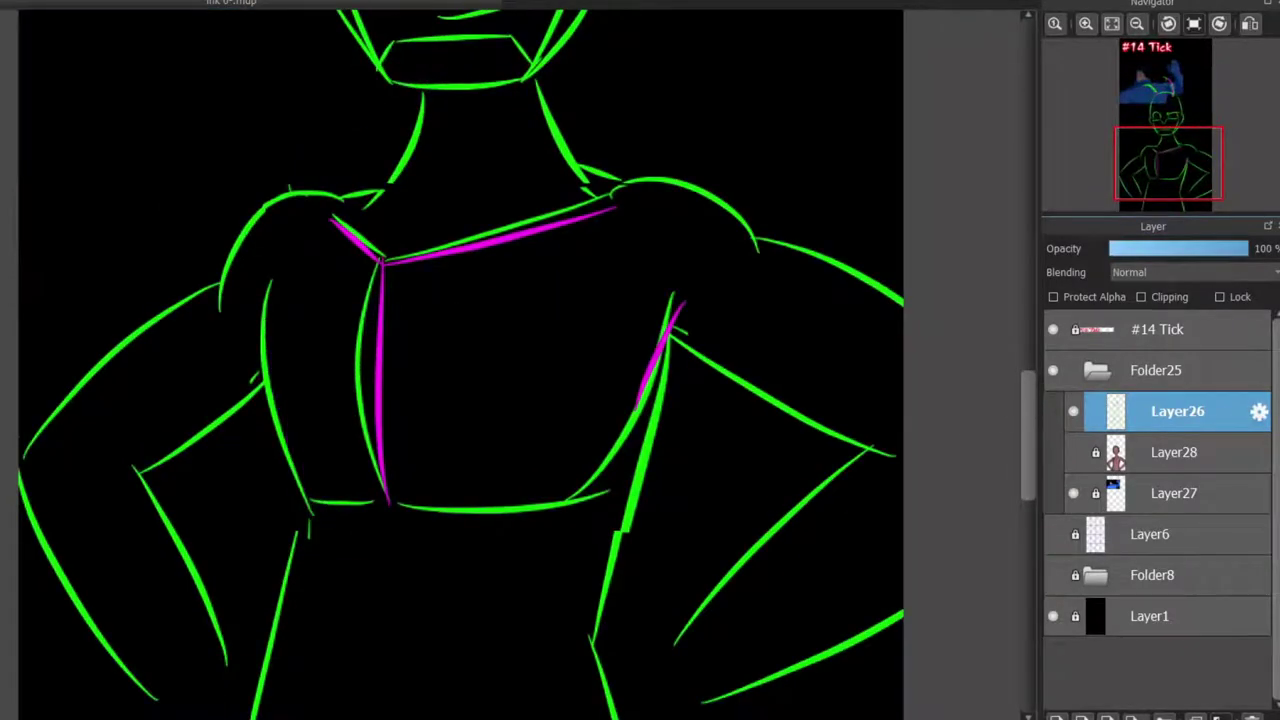
Step: Add a new layer above the sketch, lower the sketch layer's opacity, show the mannequin again and make the new layer active
{"action": "key", "text": "ctrl+shift+n"}
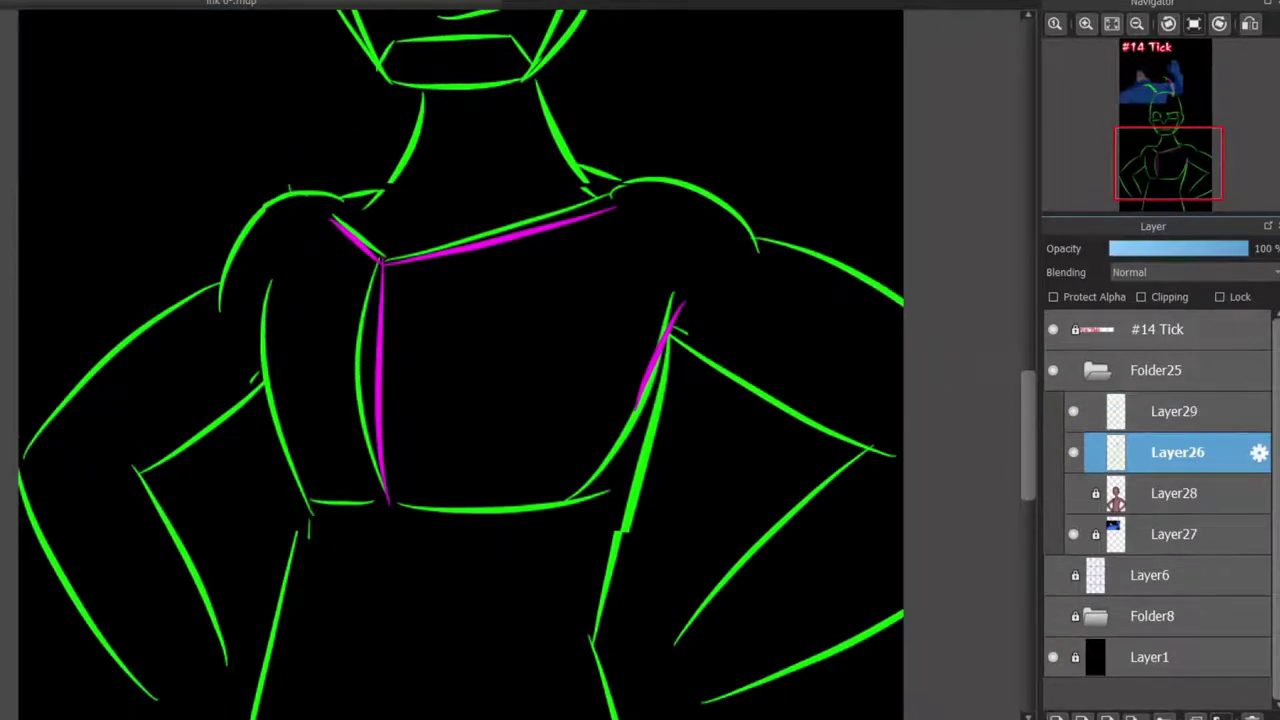
{"action": "left_click_drag", "start_coordinate": [1240, 248], "coordinate": [1174, 248]}
{"action": "left_click", "coordinate": [1073, 493]}
{"action": "mouse_move", "coordinate": [1027, 410]}
{"action": "left_mouse_down"}
{"action": "mouse_move", "coordinate": [1027, 325]}
{"action": "mouse_move", "coordinate": [1027, 390]}
{"action": "left_mouse_up"}
{"action": "left_click", "coordinate": [1177, 411]}
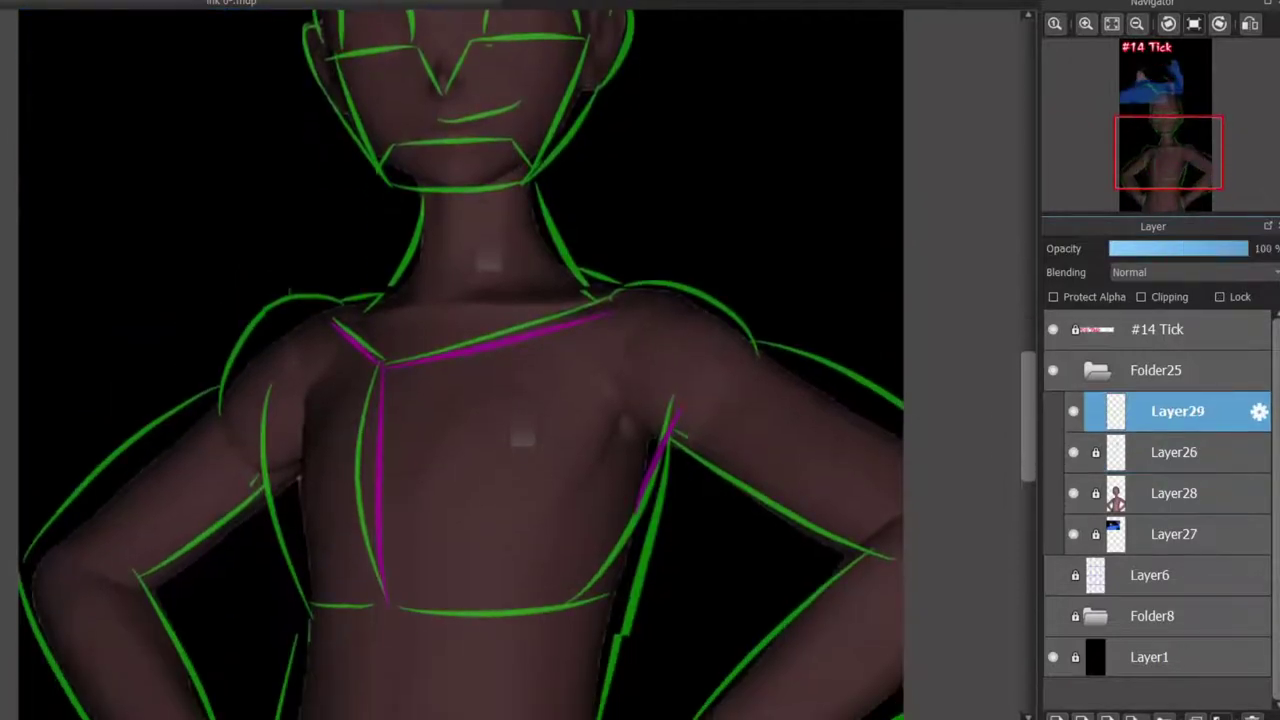
{"action": "left_click_drag", "start_coordinate": [38, 112], "coordinate": [135, 192]}
{"action": "left_click_drag", "start_coordinate": [128, 122], "coordinate": [184, 172]}
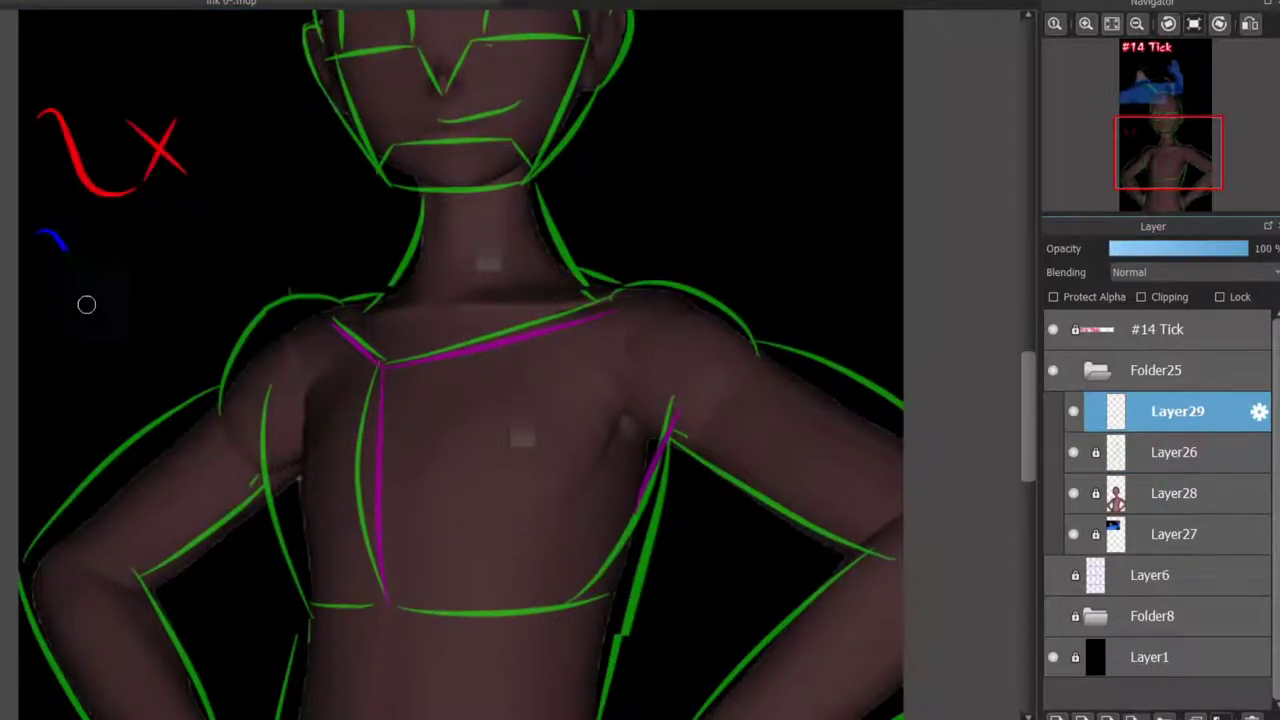
{"action": "key", "text": "ctrl+z"}
{"action": "key", "text": "ctrl+z"}
{"action": "key", "text": "ctrl+z"}
{"action": "key", "text": "ctrl+z"}
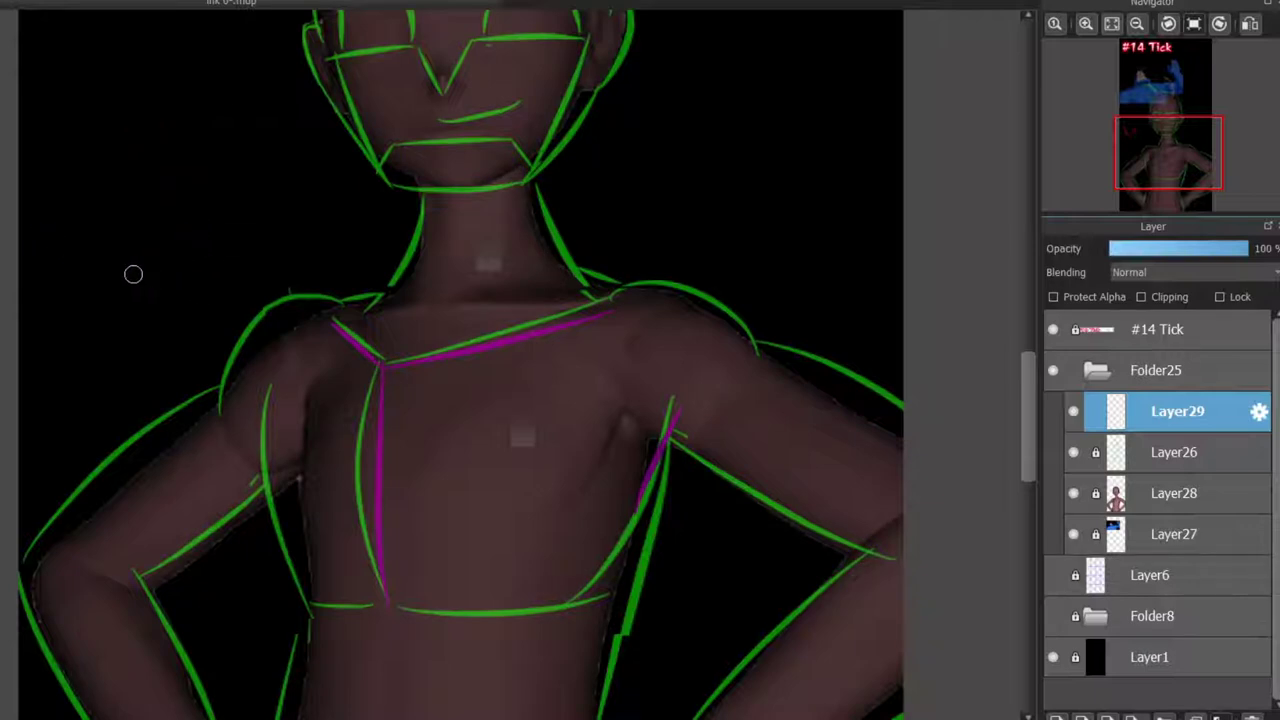
{"action": "left_click_drag", "start_coordinate": [118, 264], "coordinate": [284, 180]}
{"action": "key", "text": "ctrl+z"}
Step: Raise the cartoon reference layer's opacity to full, and hide that layer
{"action": "left_click_drag", "start_coordinate": [1027, 420], "coordinate": [1027, 324]}
{"action": "left_click", "coordinate": [1177, 534]}
{"action": "left_click", "coordinate": [1246, 248]}
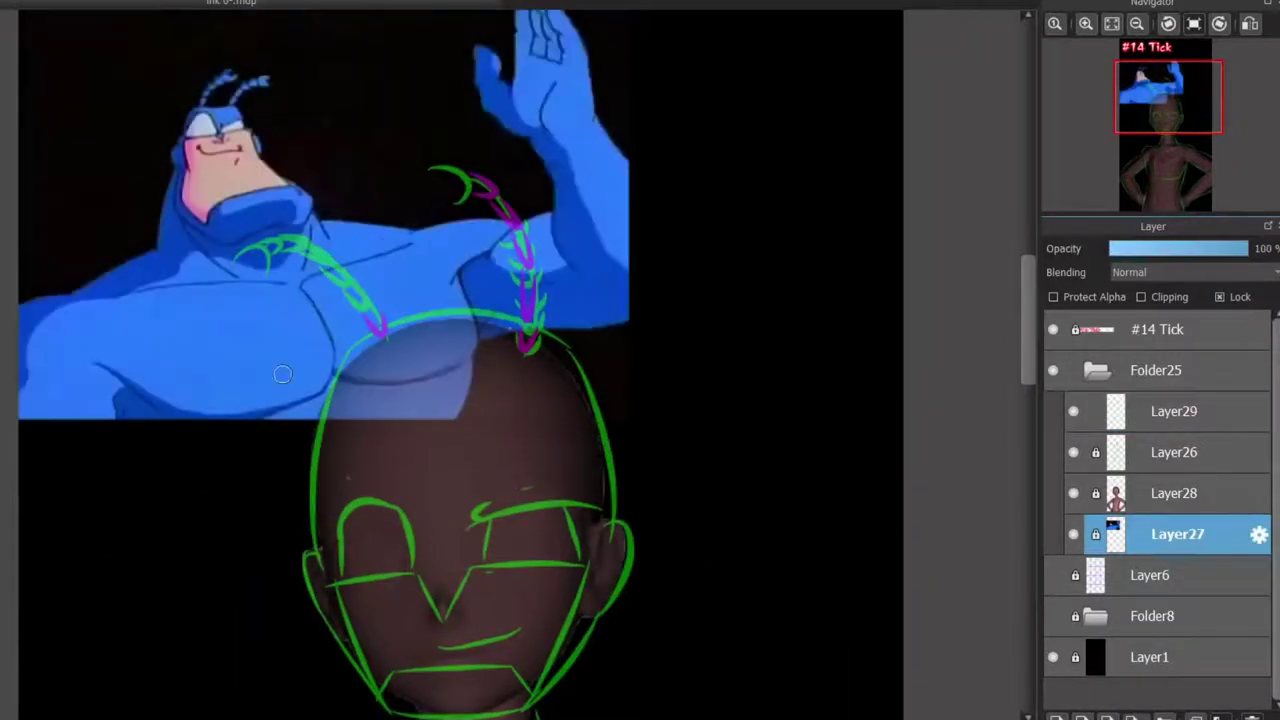
{"action": "left_click", "coordinate": [1073, 534]}
Step: Place a small blue colour swatch in the lower-left corner of the canvas on Layer29
{"action": "left_click", "coordinate": [1177, 411]}
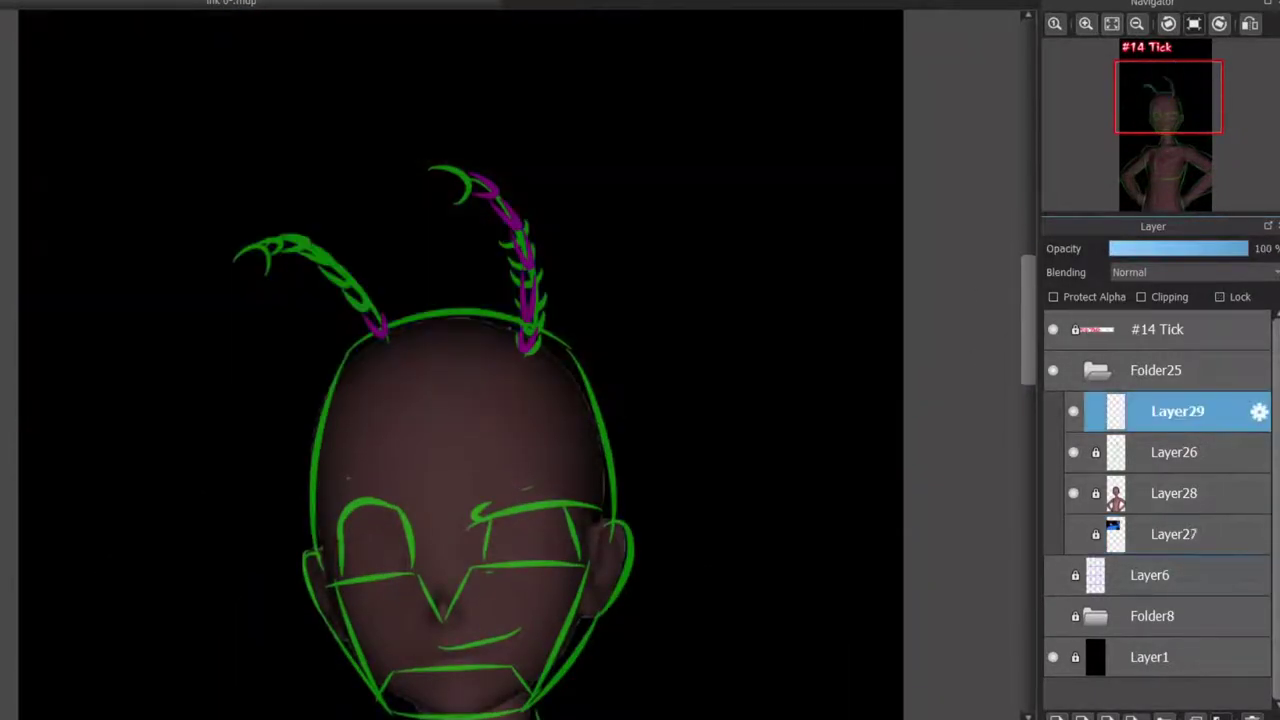
{"action": "scroll", "coordinate": [992, 393], "scroll_direction": "down", "scroll_amount": 5}
{"action": "scroll", "coordinate": [460, 360], "scroll_direction": "down", "scroll_amount": 5}
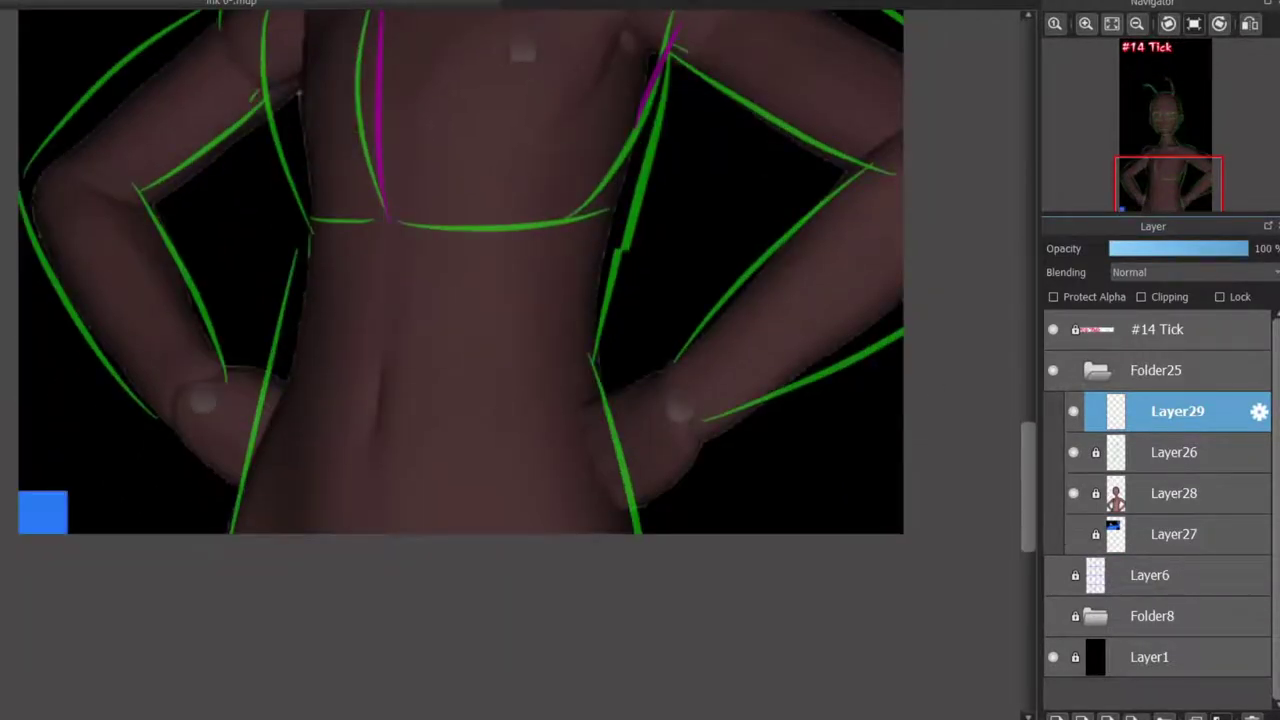
Step: Try to ink the mask's upper edge and nose point in blue on Layer29
{"action": "scroll", "coordinate": [991, 348], "scroll_direction": "up", "scroll_amount": 5}
{"action": "scroll", "coordinate": [991, 348], "scroll_direction": "up", "scroll_amount": 3}
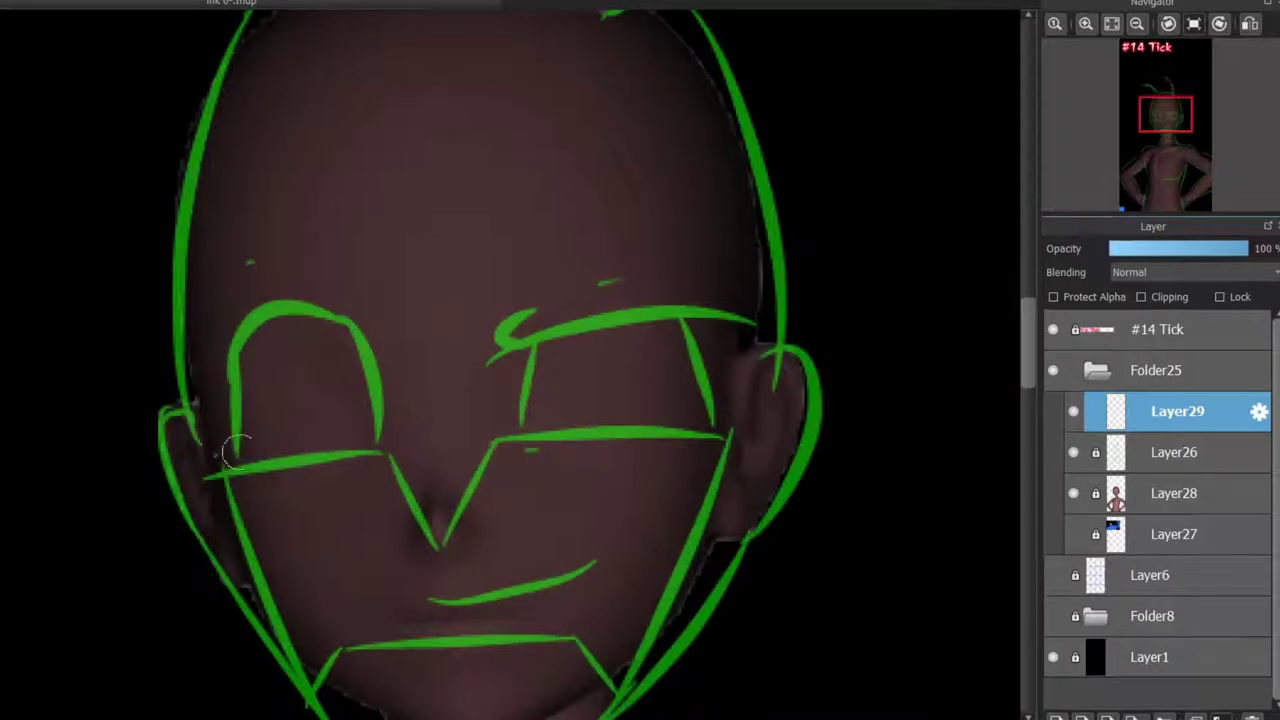
{"action": "left_click_drag", "start_coordinate": [383, 452], "coordinate": [222, 458]}
{"action": "mouse_move", "coordinate": [440, 540]}
{"action": "left_mouse_down"}
{"action": "mouse_move", "coordinate": [500, 442]}
{"action": "mouse_move", "coordinate": [724, 437]}
{"action": "left_mouse_up"}
Step: Lower the opacity of the green sketch on Layer26 to 20% and undo the blue mask strokes on Layer29
{"action": "left_click", "coordinate": [1174, 452]}
{"action": "left_click_drag", "start_coordinate": [1247, 248], "coordinate": [1200, 248]}
{"action": "scroll", "coordinate": [574, 400], "scroll_direction": "down", "scroll_amount": 3}
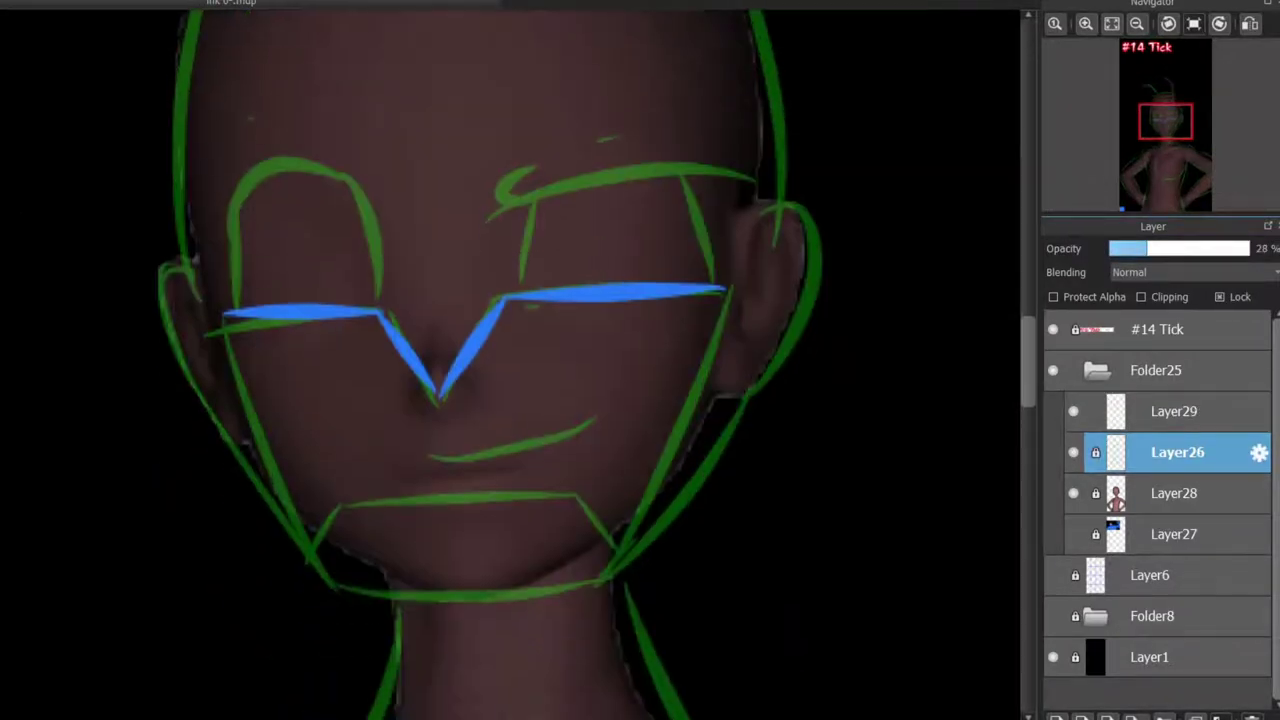
{"action": "left_click", "coordinate": [1178, 411]}
{"action": "key", "text": "ctrl+z"}
{"action": "key", "text": "ctrl+z"}
{"action": "key", "text": "ctrl+z"}
{"action": "key", "text": "ctrl+z"}
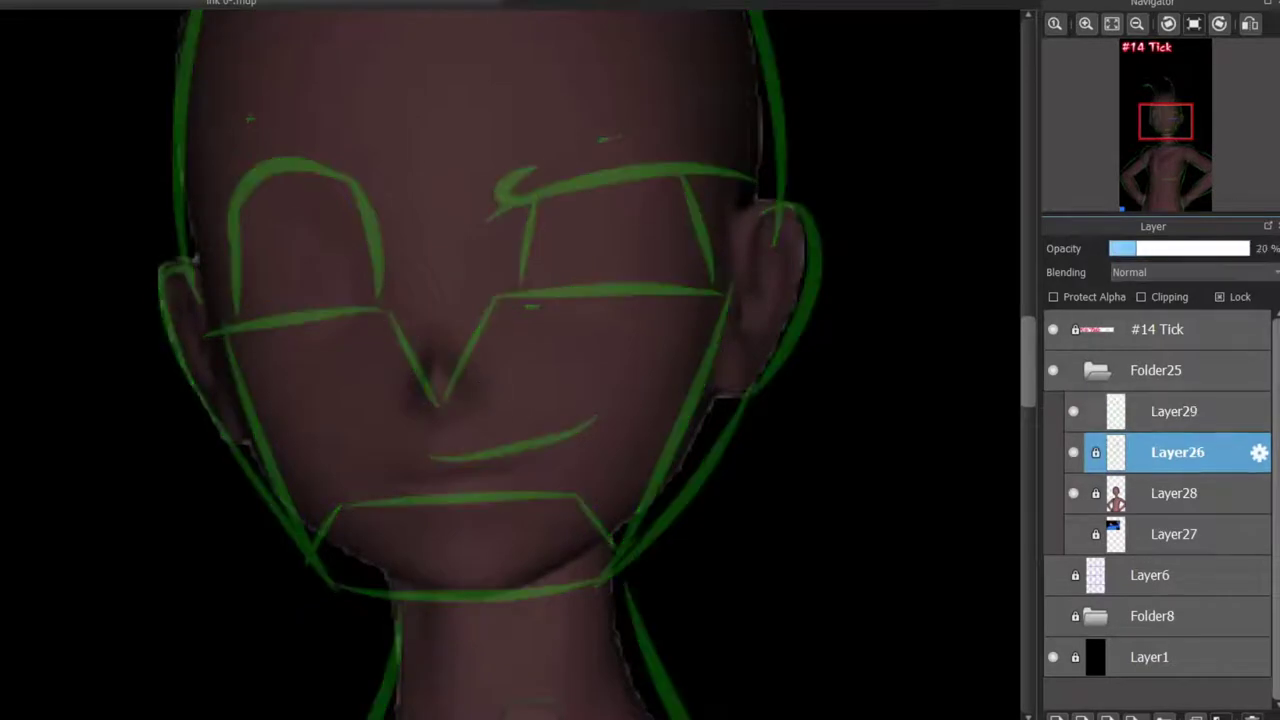
Step: Ink the mask's face opening in blue, tracing the upper edge, nose point, both cheek sides and the chin edge
{"action": "left_click_drag", "start_coordinate": [249, 334], "coordinate": [502, 298]}
{"action": "mouse_move", "coordinate": [502, 298]}
{"action": "left_mouse_down"}
{"action": "mouse_move", "coordinate": [720, 286]}
{"action": "mouse_move", "coordinate": [591, 509]}
{"action": "mouse_move", "coordinate": [329, 549]}
{"action": "left_mouse_up"}
{"action": "key", "text": "ctrl+z"}
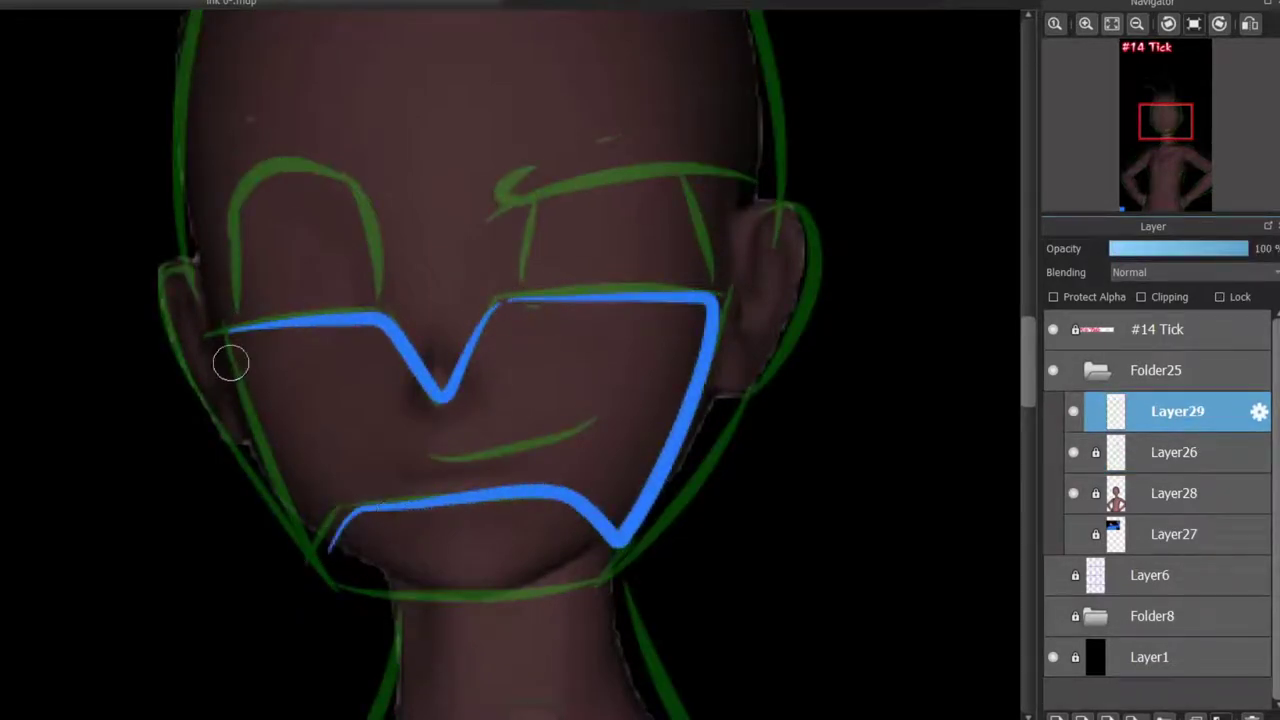
{"action": "mouse_move", "coordinate": [229, 335]}
{"action": "left_mouse_down"}
{"action": "mouse_move", "coordinate": [329, 549]}
{"action": "mouse_move", "coordinate": [229, 349]}
{"action": "mouse_move", "coordinate": [329, 549]}
{"action": "mouse_move", "coordinate": [771, 371]}
{"action": "left_mouse_up"}
{"action": "key", "text": "ctrl+z"}
{"action": "key", "text": "ctrl+z"}
{"action": "key", "text": "ctrl+z"}
{"action": "left_click_drag", "start_coordinate": [409, 580], "coordinate": [703, 495]}
{"action": "key", "text": "ctrl+z"}
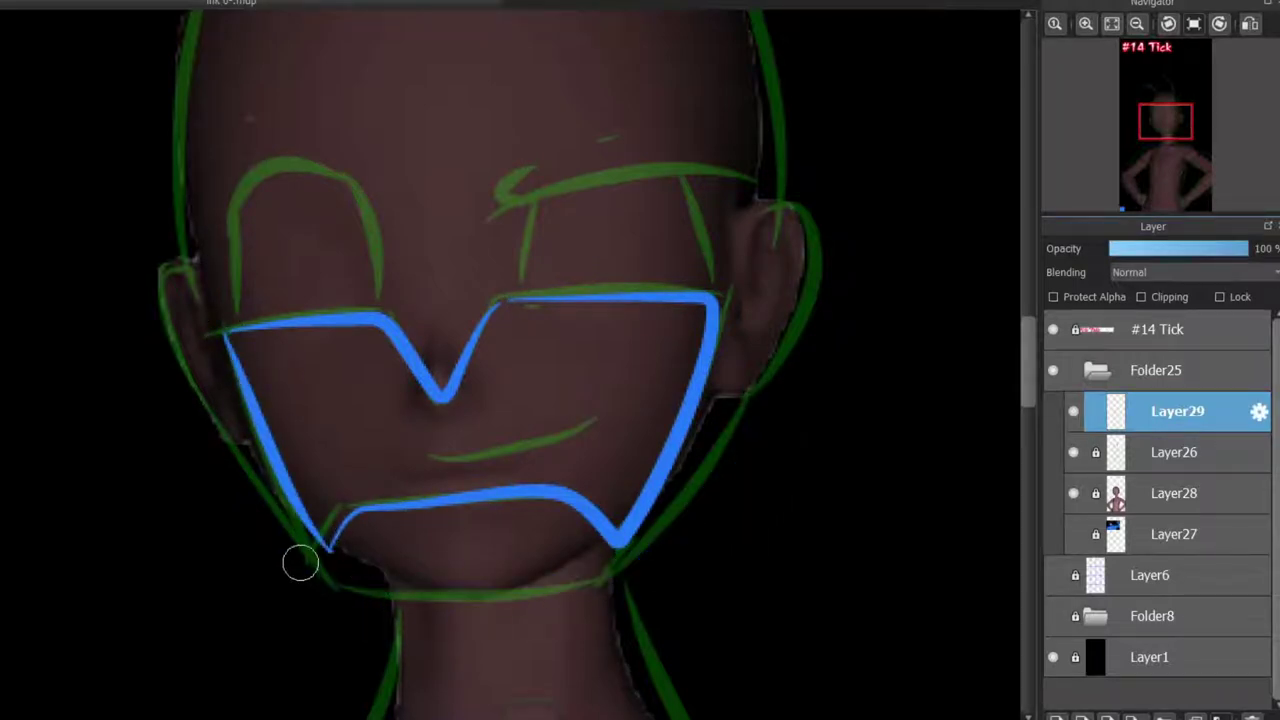
Step: Ink the jawline under the mask and the right-hand ear in blue on Layer29
{"action": "left_click_drag", "start_coordinate": [300, 562], "coordinate": [686, 535]}
{"action": "left_click_drag", "start_coordinate": [777, 223], "coordinate": [800, 395]}
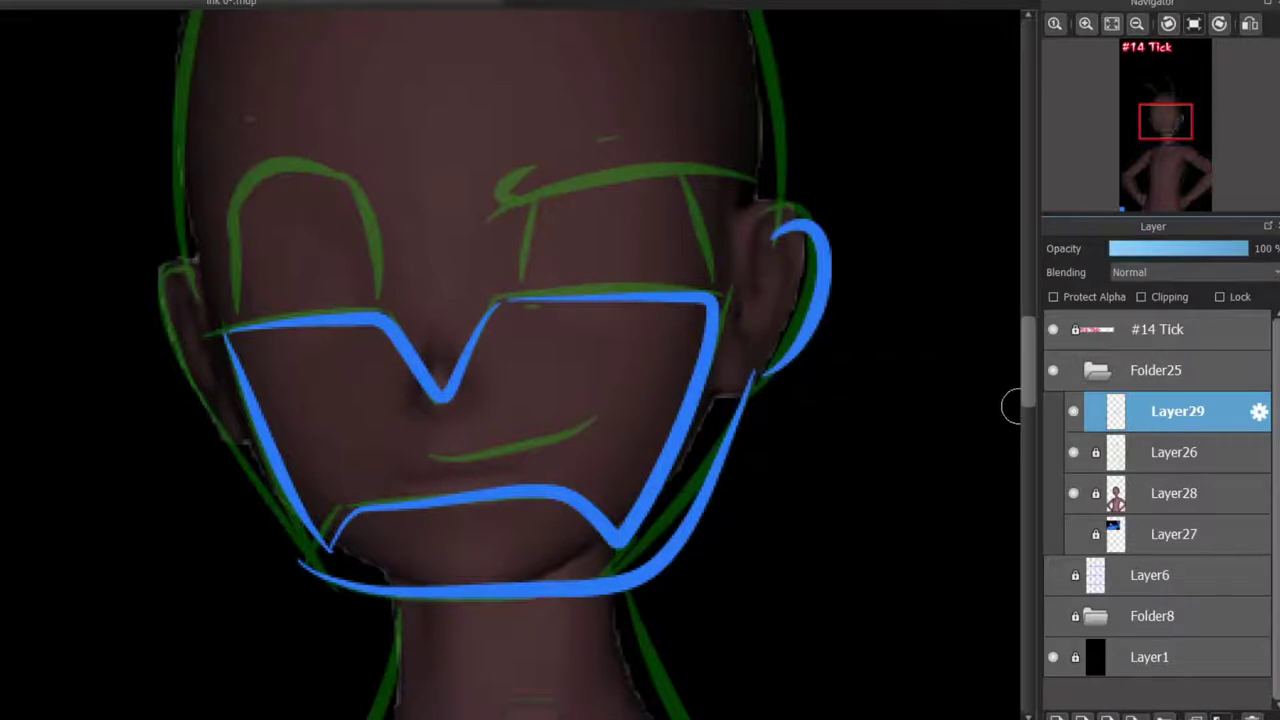
Step: Ink the crescent-shaped base segment of the right-hand antenna in blue, trying out more segments above it and undoing them
{"action": "scroll", "coordinate": [1014, 400], "scroll_direction": "up", "scroll_amount": 5}
{"action": "key", "text": "ctrl+z"}
{"action": "left_click_drag", "start_coordinate": [588, 408], "coordinate": [631, 420]}
{"action": "mouse_move", "coordinate": [575, 330]}
{"action": "left_mouse_down"}
{"action": "mouse_move", "coordinate": [609, 351]}
{"action": "mouse_move", "coordinate": [587, 346]}
{"action": "left_mouse_up"}
{"action": "key", "text": "ctrl+z"}
{"action": "key", "text": "ctrl+z"}
{"action": "left_click_drag", "start_coordinate": [551, 301], "coordinate": [614, 244]}
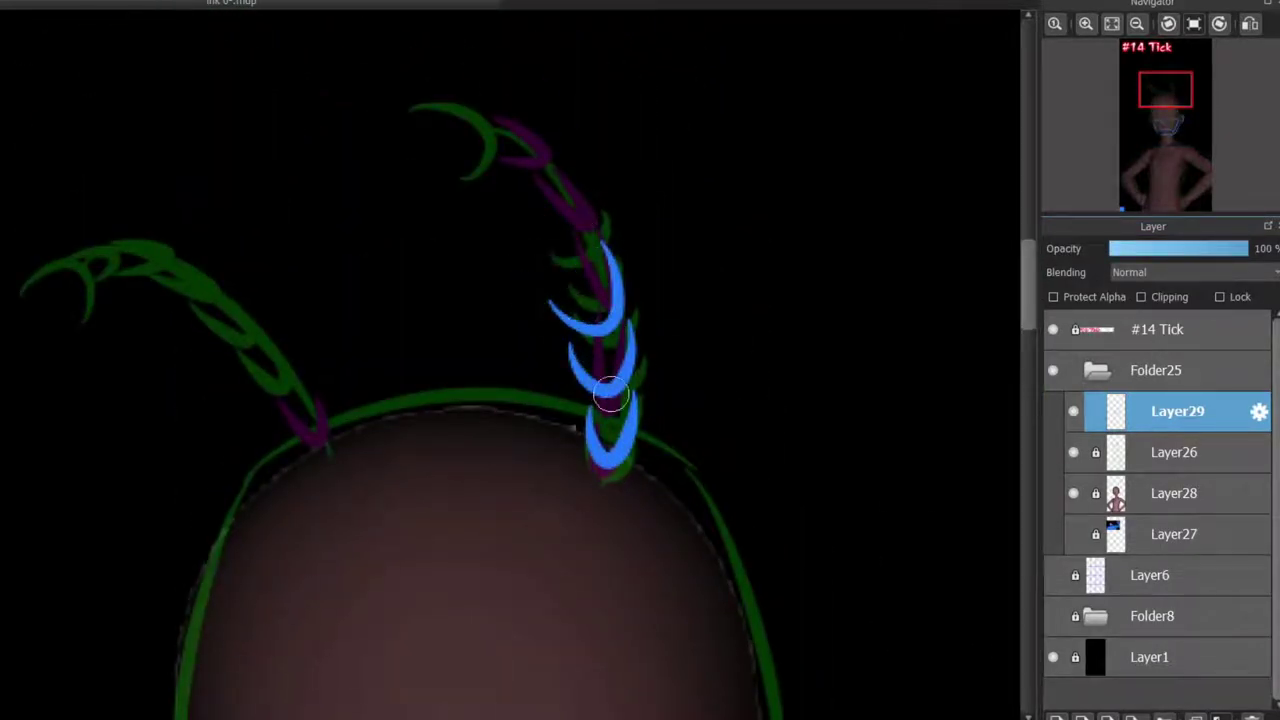
{"action": "key", "text": "ctrl+z"}
{"action": "key", "text": "ctrl+z"}
{"action": "left_click_drag", "start_coordinate": [625, 358], "coordinate": [578, 378]}
{"action": "key", "text": "ctrl+z"}
Step: Ink the crescent-shaped base segment of the left-hand antenna in blue
{"action": "left_click_drag", "start_coordinate": [318, 386], "coordinate": [279, 428]}
{"action": "key", "text": "ctrl+z"}
{"action": "key", "text": "ctrl+z"}
{"action": "left_click_drag", "start_coordinate": [320, 390], "coordinate": [282, 432]}
Step: Ink the left-hand ear and the side of the jaw down to the chin line in blue
{"action": "scroll", "coordinate": [1007, 300], "scroll_direction": "down", "scroll_amount": 5}
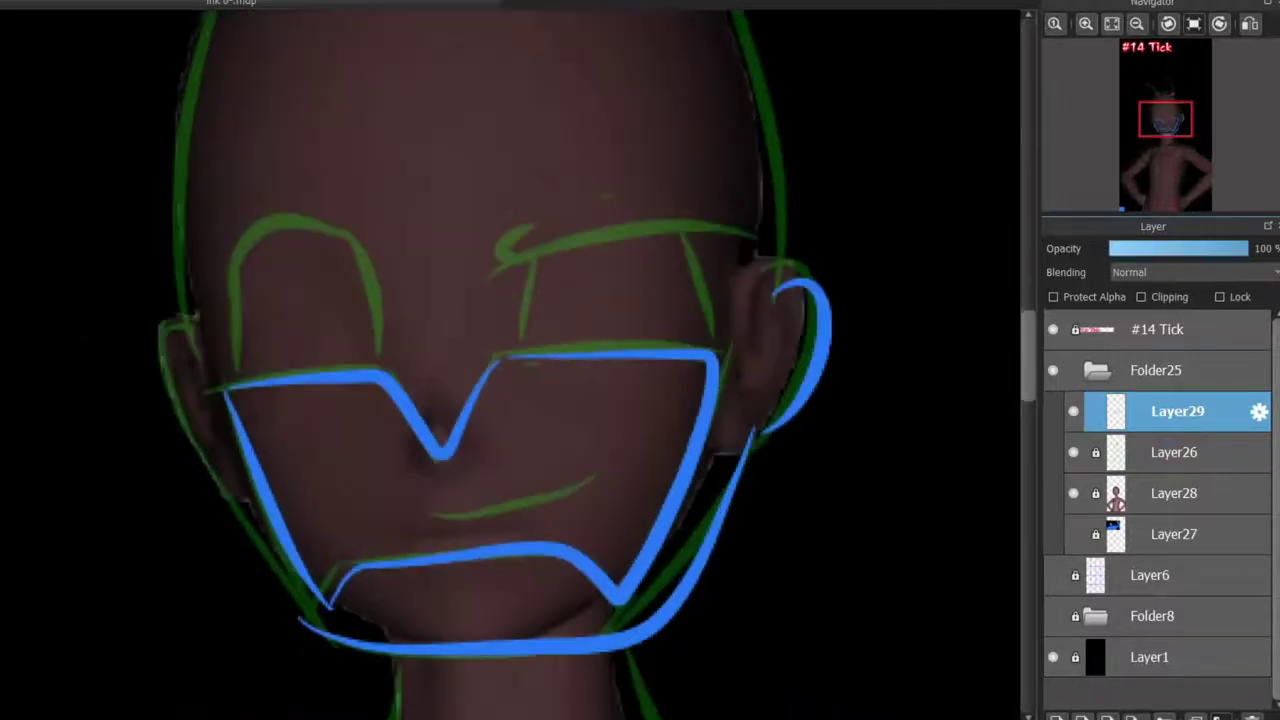
{"action": "scroll", "coordinate": [169, 294], "scroll_direction": "down", "scroll_amount": 1}
{"action": "mouse_move", "coordinate": [182, 274]}
{"action": "left_mouse_down"}
{"action": "mouse_move", "coordinate": [214, 412]}
{"action": "mouse_move", "coordinate": [330, 604]}
{"action": "left_mouse_up"}
Step: Ink the right-hand side of the neck from the jaw down to the shoulder in blue
{"action": "scroll", "coordinate": [1008, 434], "scroll_direction": "down", "scroll_amount": 5}
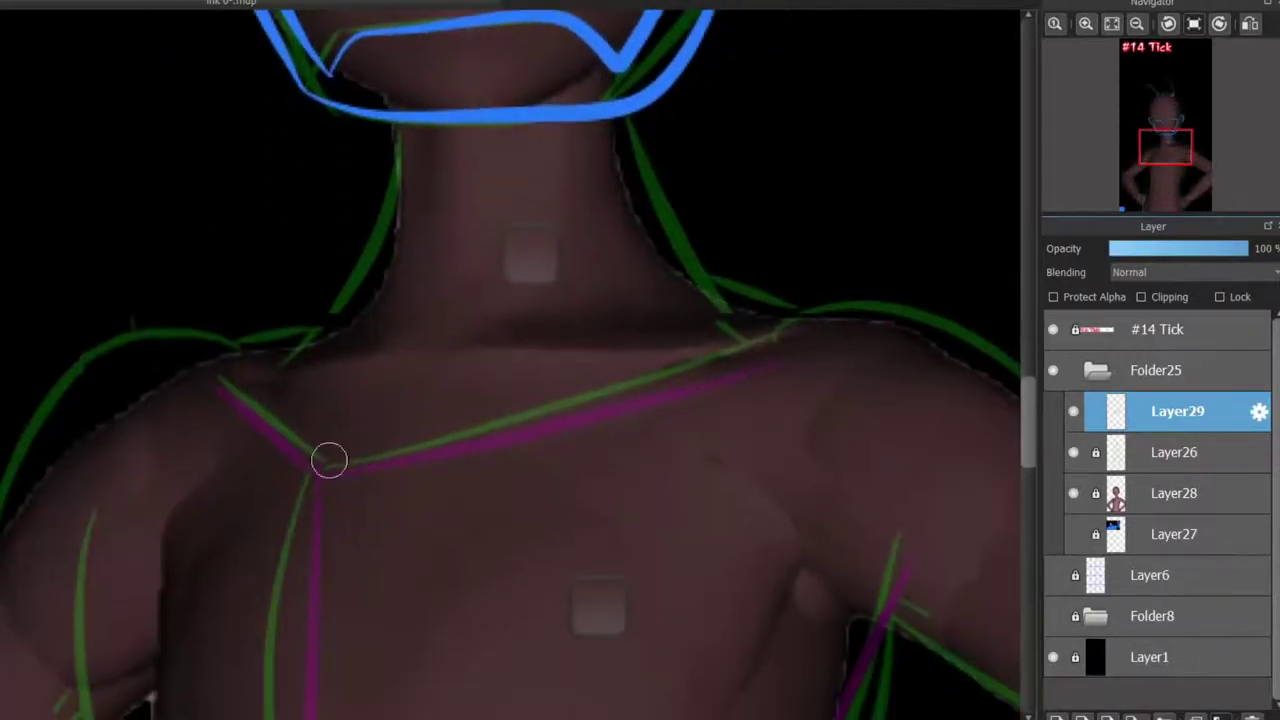
{"action": "left_click_drag", "start_coordinate": [329, 460], "coordinate": [560, 415]}
{"action": "key", "text": "ctrl+z"}
{"action": "left_click_drag", "start_coordinate": [616, 118], "coordinate": [730, 315]}
{"action": "key", "text": "ctrl+z"}
Step: Try to ink the collar line from the chest centre to the right-hand shoulder and the chest's centre line, following the magenta guides
{"action": "mouse_move", "coordinate": [328, 463]}
{"action": "left_mouse_down"}
{"action": "mouse_move", "coordinate": [661, 390]}
{"action": "mouse_move", "coordinate": [772, 342]}
{"action": "left_mouse_up"}
{"action": "scroll", "coordinate": [311, 460], "scroll_direction": "down", "scroll_amount": 5}
{"action": "scroll", "coordinate": [357, 380], "scroll_direction": "down", "scroll_amount": 2}
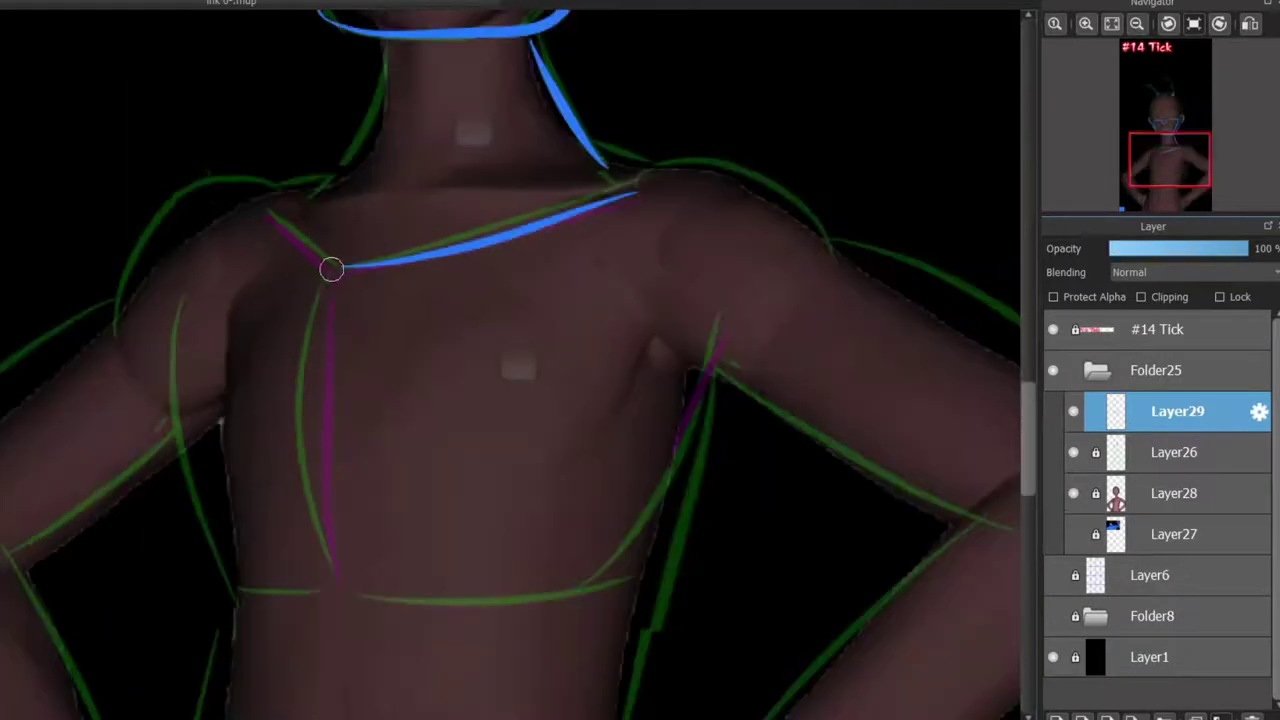
{"action": "mouse_move", "coordinate": [331, 268]}
{"action": "left_mouse_down"}
{"action": "mouse_move", "coordinate": [336, 555]}
{"action": "mouse_move", "coordinate": [323, 560]}
{"action": "left_mouse_up"}
{"action": "key", "text": "ctrl+z"}
{"action": "key", "text": "ctrl+z"}
{"action": "key", "text": "ctrl+z"}
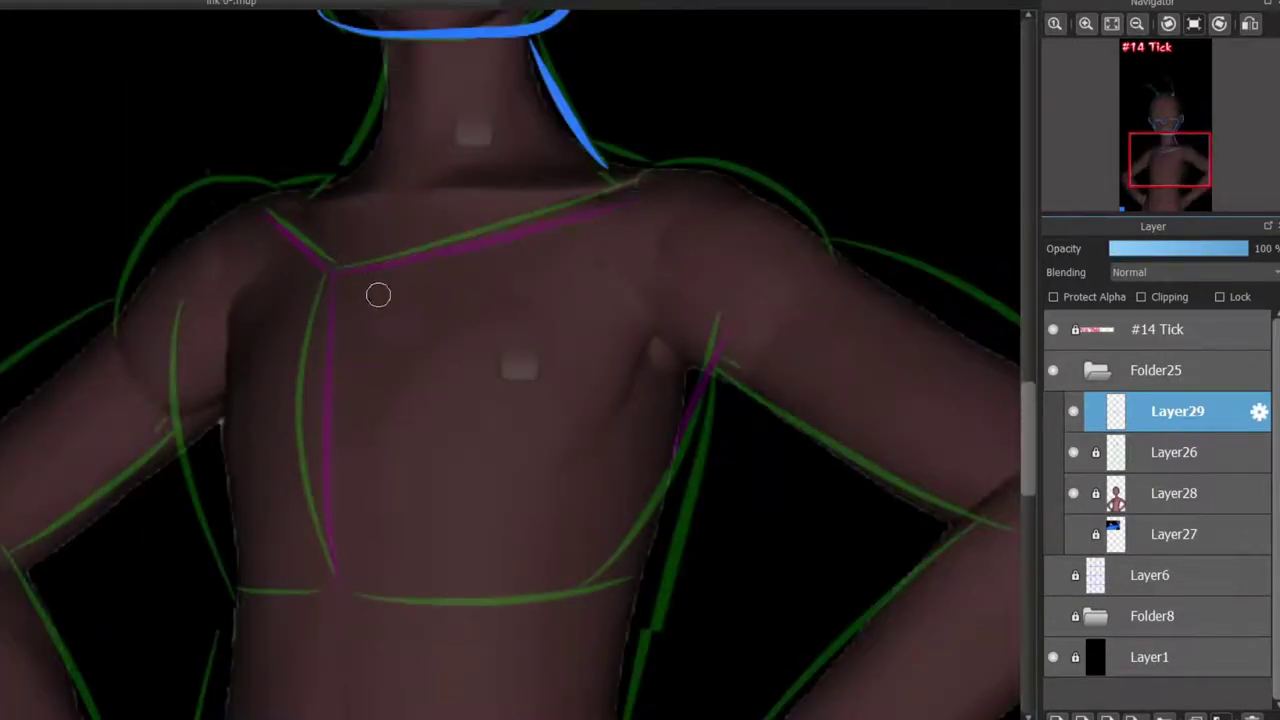
Step: Ink the V-shaped collar line, the chest's centre line and the curved lower edge of the chest in blue
{"action": "mouse_move", "coordinate": [378, 280]}
{"action": "left_mouse_down"}
{"action": "mouse_move", "coordinate": [345, 575]}
{"action": "mouse_move", "coordinate": [650, 188]}
{"action": "mouse_move", "coordinate": [272, 214]}
{"action": "left_mouse_up"}
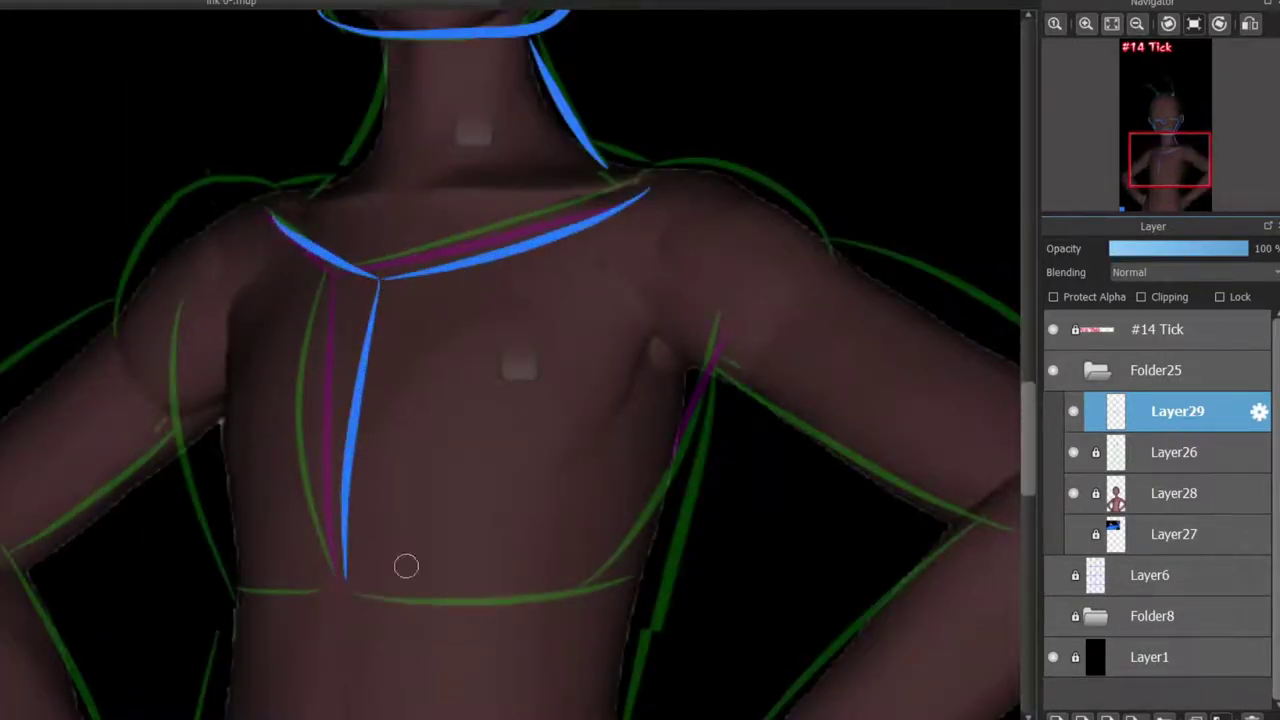
{"action": "left_click_drag", "start_coordinate": [356, 579], "coordinate": [640, 578]}
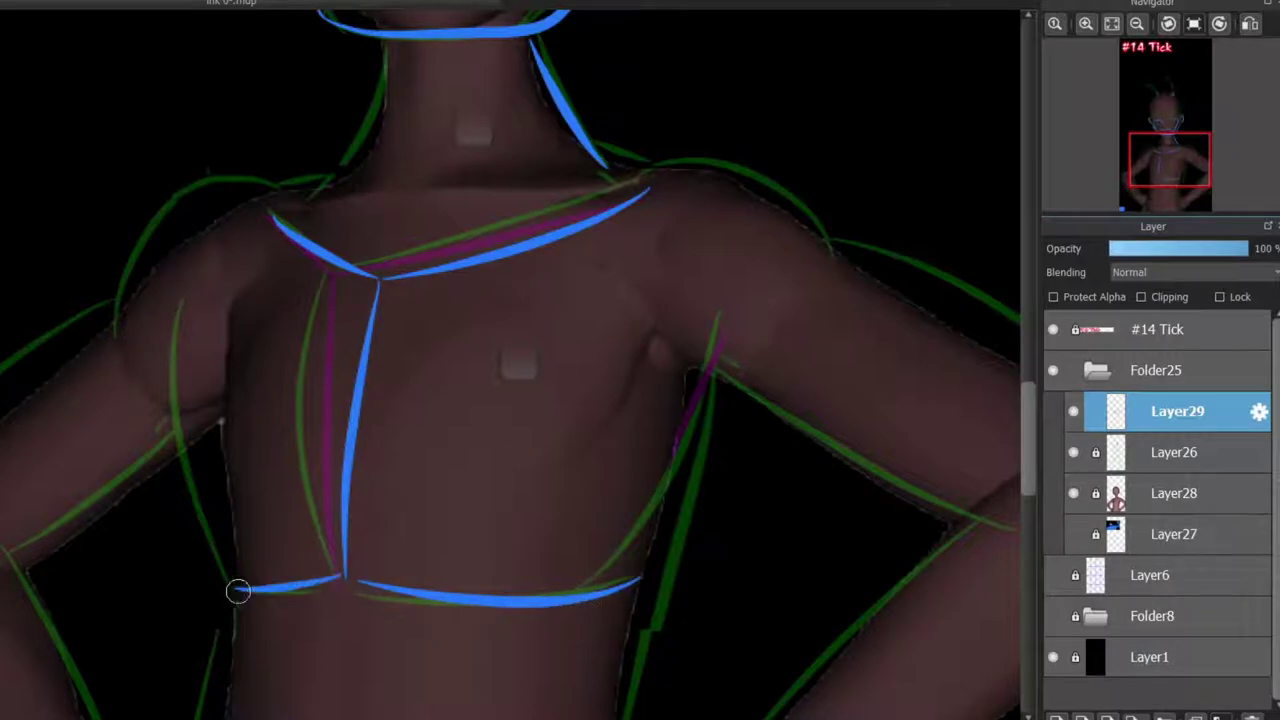
{"action": "key", "text": "ctrl+z"}
{"action": "key", "text": "ctrl+z"}
Step: Ink both outer sides of the chest from the armpits down to the lower chest edge in blue
{"action": "mouse_move", "coordinate": [222, 303]}
{"action": "left_mouse_down"}
{"action": "mouse_move", "coordinate": [237, 580]}
{"action": "mouse_move", "coordinate": [215, 280]}
{"action": "left_mouse_up"}
{"action": "key", "text": "ctrl+z"}
{"action": "key", "text": "ctrl+z"}
{"action": "key", "text": "ctrl+z"}
{"action": "left_click_drag", "start_coordinate": [245, 570], "coordinate": [206, 282]}
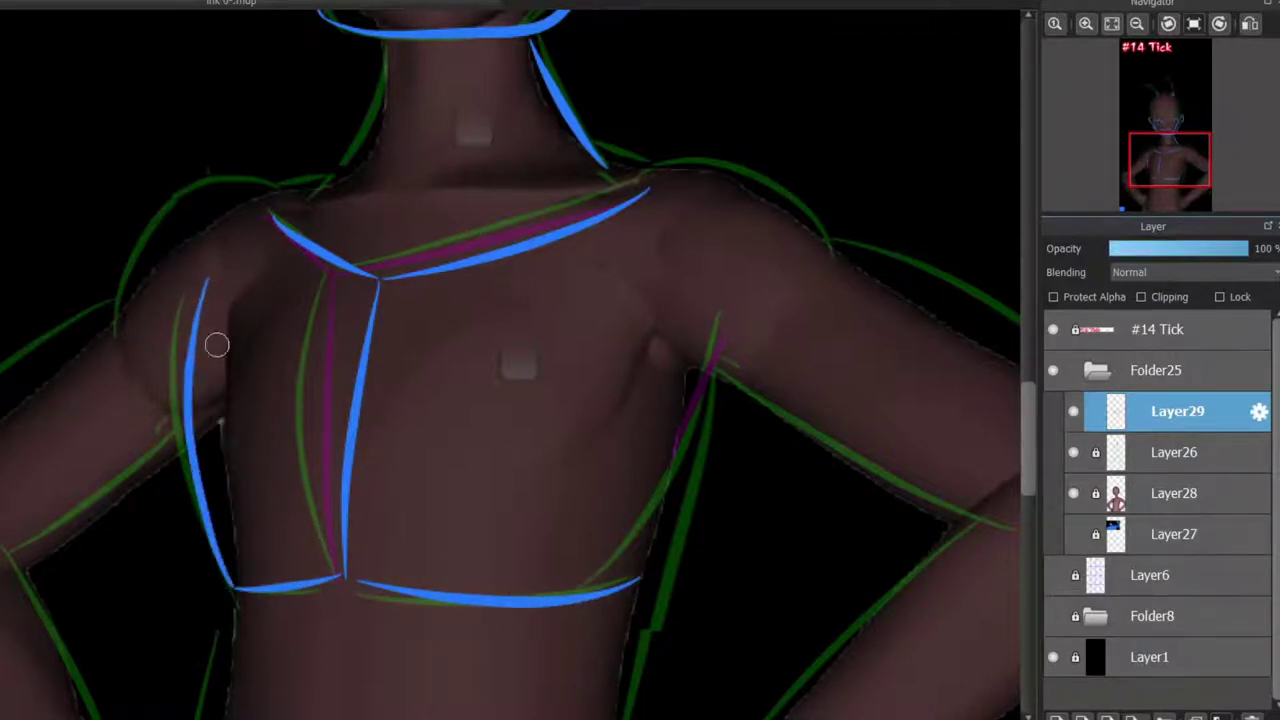
{"action": "left_click_drag", "start_coordinate": [678, 456], "coordinate": [655, 570]}
{"action": "left_click_drag", "start_coordinate": [568, 440], "coordinate": [648, 484]}
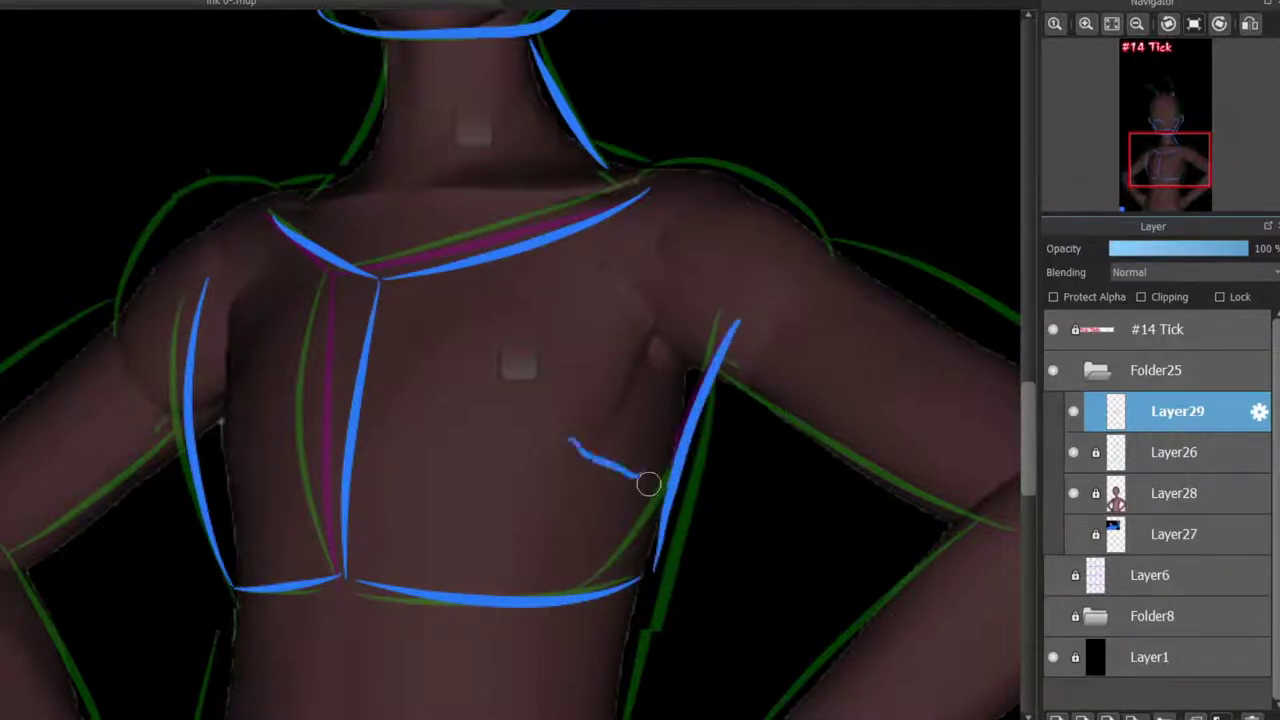
Step: Ink the right-hand shoulder curve and the outer edge of its upper arm out to the canvas border
{"action": "mouse_move", "coordinate": [648, 190]}
{"action": "left_mouse_down"}
{"action": "mouse_move", "coordinate": [469, 171]}
{"action": "mouse_move", "coordinate": [748, 302]}
{"action": "left_mouse_up"}
{"action": "scroll", "coordinate": [471, 163], "scroll_direction": "up", "scroll_amount": 2}
{"action": "scroll", "coordinate": [630, 708], "scroll_direction": "right", "scroll_amount": 3}
{"action": "left_click_drag", "start_coordinate": [536, 286], "coordinate": [585, 293]}
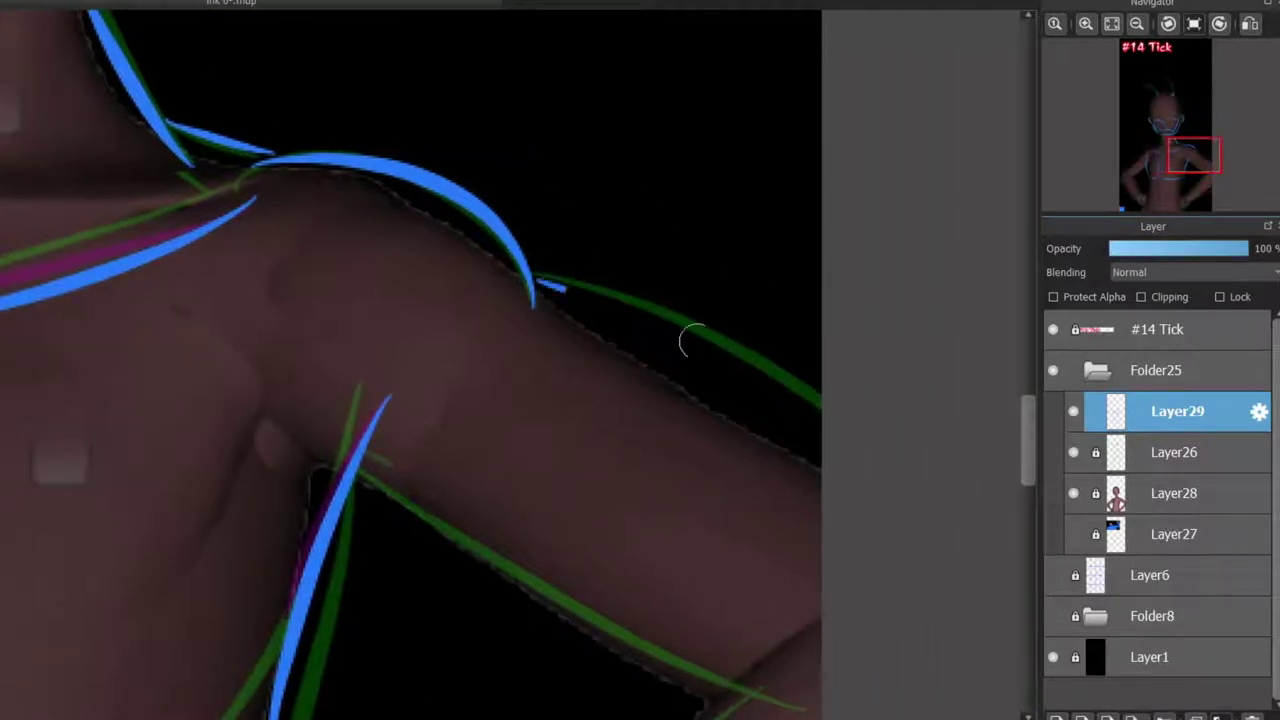
{"action": "left_click_drag", "start_coordinate": [820, 408], "coordinate": [645, 305]}
{"action": "scroll", "coordinate": [370, 380], "scroll_direction": "up", "scroll_amount": 6}
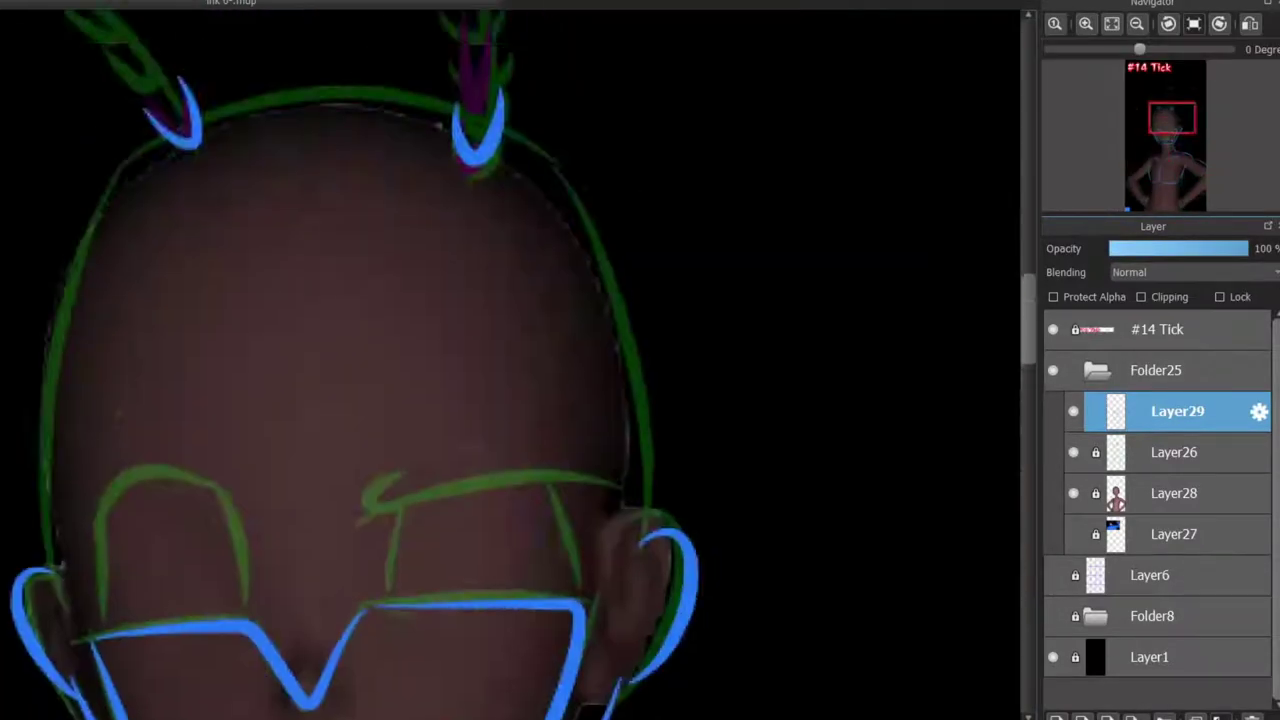
{"action": "scroll", "coordinate": [370, 380], "scroll_direction": "down", "scroll_amount": 3}
{"action": "scroll", "coordinate": [512, 712], "scroll_direction": "left", "scroll_amount": 2}
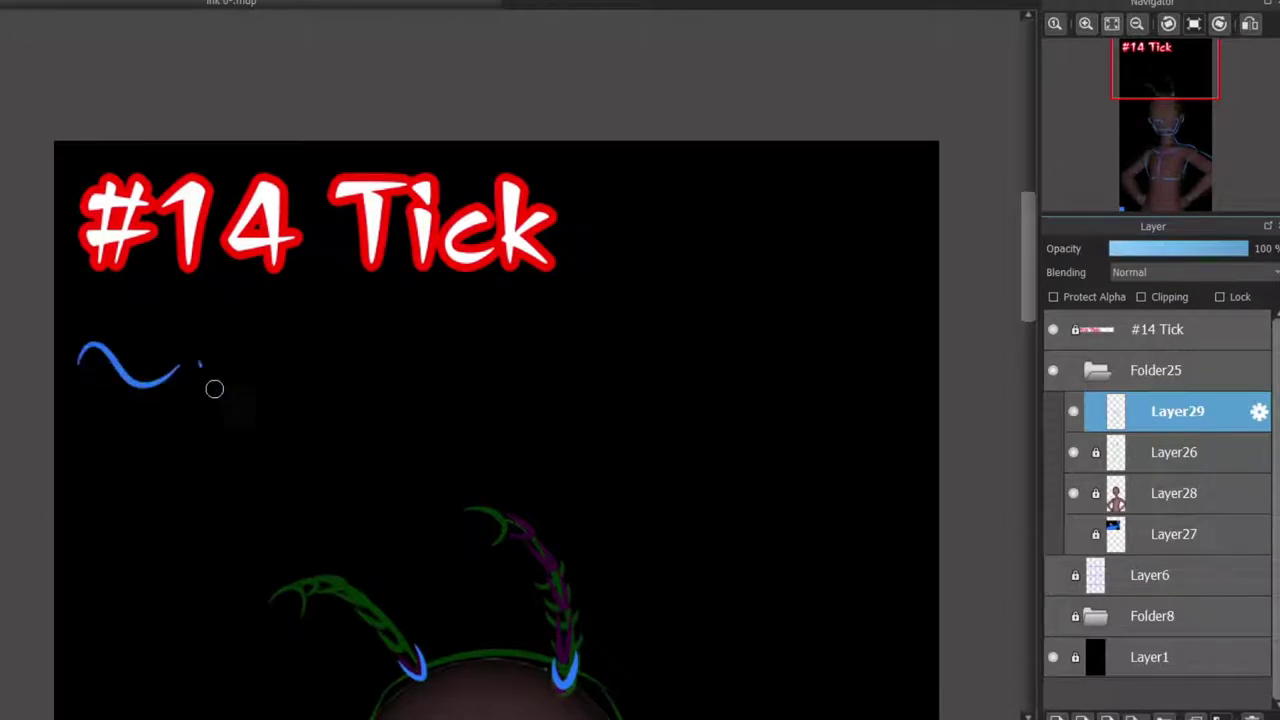
Step: Ink the inner edges of the right-hand forearm and upper arm in blue, meeting at the elbow
{"action": "scroll", "coordinate": [631, 245], "scroll_direction": "down", "scroll_amount": 10}
{"action": "scroll", "coordinate": [631, 400], "scroll_direction": "right", "scroll_amount": 2}
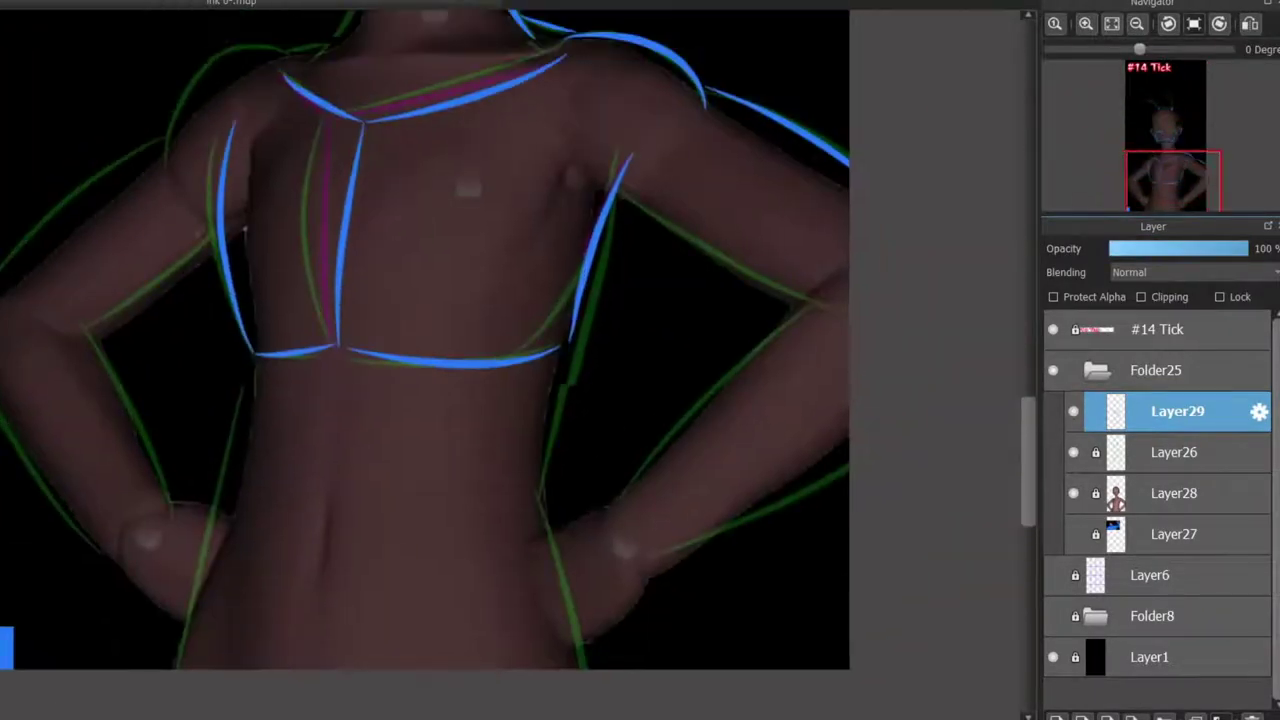
{"action": "left_click_drag", "start_coordinate": [697, 400], "coordinate": [630, 490]}
{"action": "scroll", "coordinate": [765, 243], "scroll_direction": "up", "scroll_amount": 2}
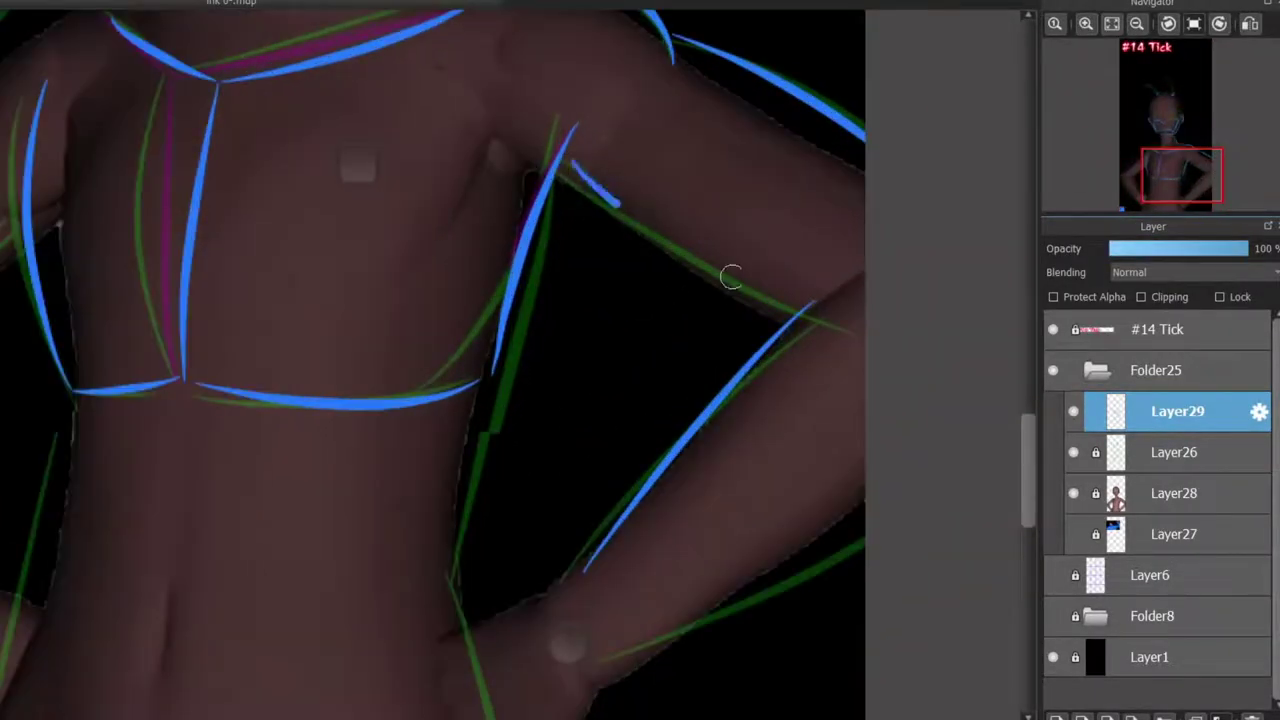
{"action": "left_click_drag", "start_coordinate": [570, 180], "coordinate": [791, 309]}
{"action": "key", "text": "ctrl+z"}
{"action": "mouse_move", "coordinate": [586, 206]}
{"action": "left_mouse_down"}
{"action": "mouse_move", "coordinate": [810, 306]}
{"action": "mouse_move", "coordinate": [600, 214]}
{"action": "left_mouse_up"}
{"action": "key", "text": "ctrl+z"}
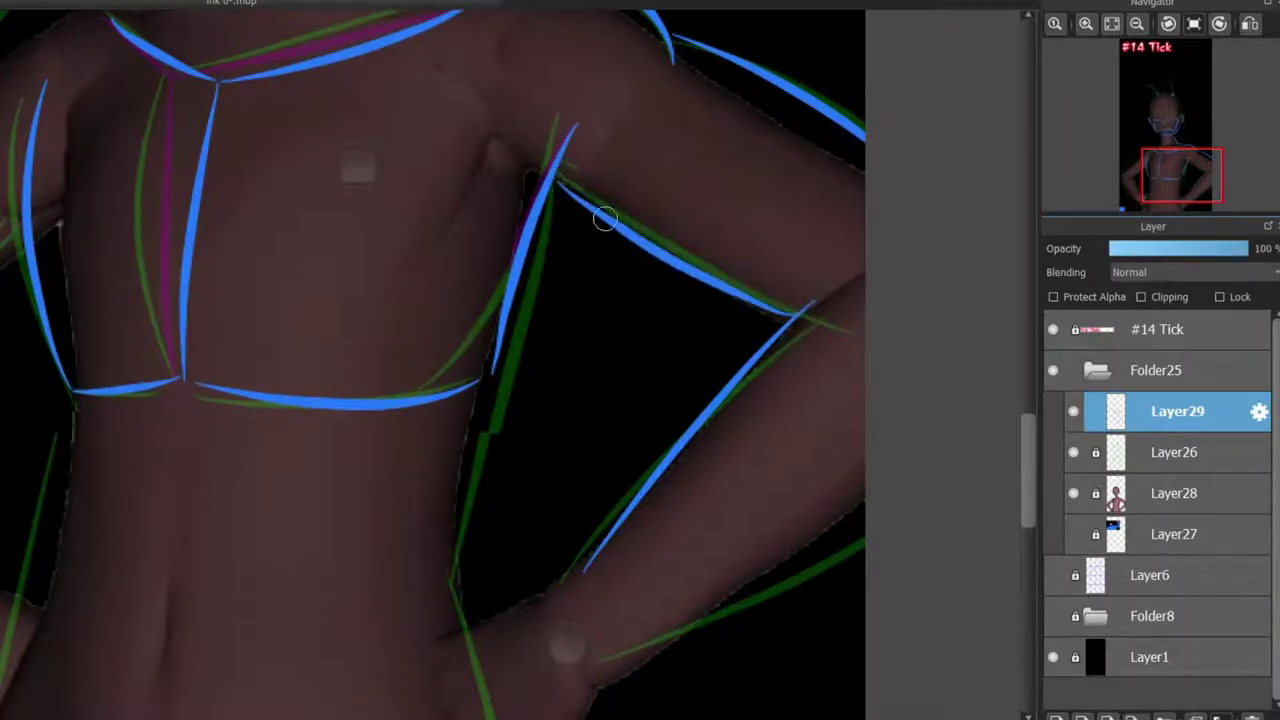
Step: Refine the lower end of the right-hand forearm's inner line where it reaches the wrist
{"action": "scroll", "coordinate": [563, 437], "scroll_direction": "down", "scroll_amount": 3}
{"action": "scroll", "coordinate": [583, 294], "scroll_direction": "up", "scroll_amount": 2}
{"action": "left_click_drag", "start_coordinate": [530, 338], "coordinate": [622, 227]}
{"action": "key", "text": "ctrl+z"}
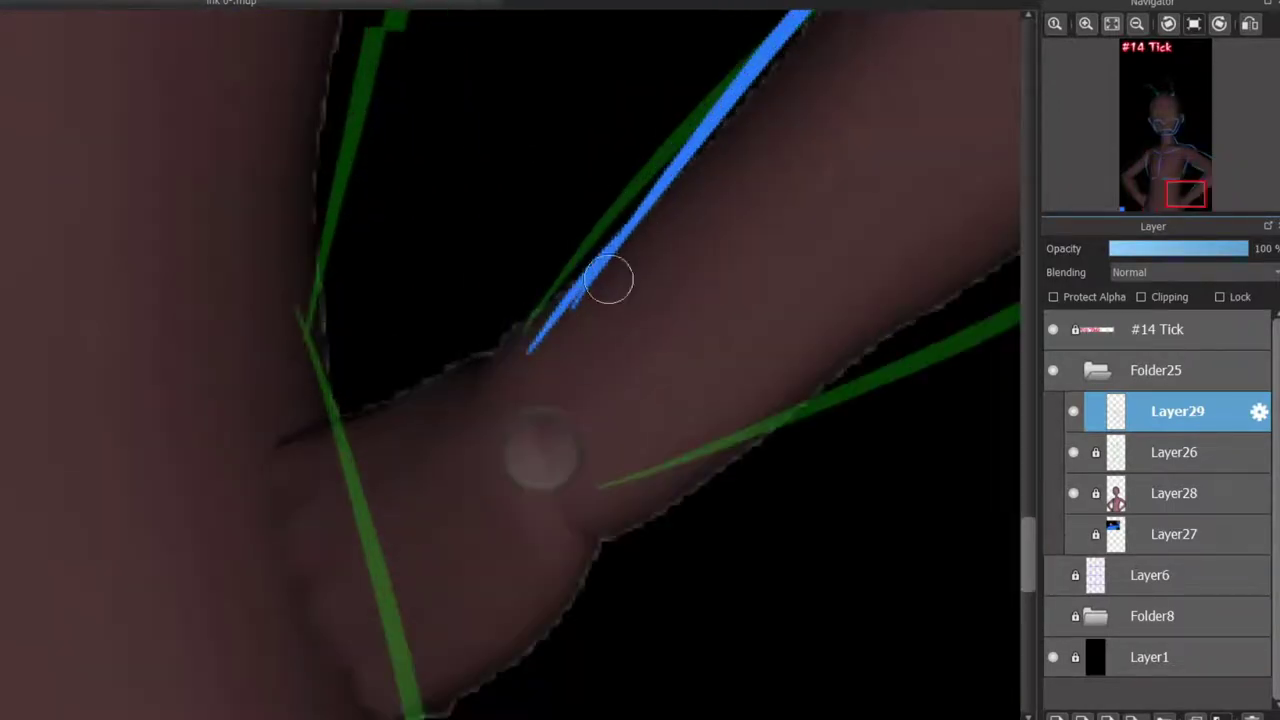
{"action": "mouse_move", "coordinate": [609, 280]}
{"action": "left_mouse_down"}
{"action": "mouse_move", "coordinate": [541, 351]}
{"action": "mouse_move", "coordinate": [662, 166]}
{"action": "mouse_move", "coordinate": [518, 358]}
{"action": "mouse_move", "coordinate": [673, 154]}
{"action": "mouse_move", "coordinate": [530, 362]}
{"action": "left_mouse_up"}
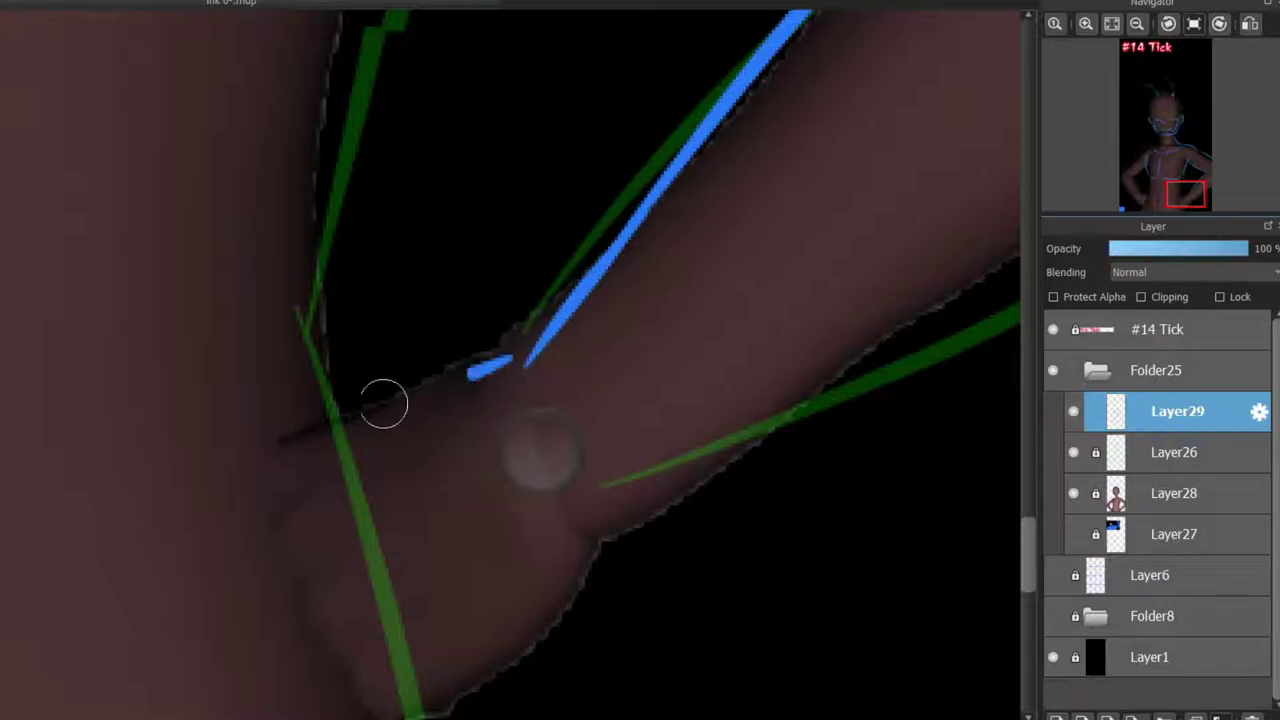
Step: Ink the right-hand fist on the hip with its curved fingers, and the outer edge of the forearm above it
{"action": "left_click_drag", "start_coordinate": [384, 404], "coordinate": [309, 491]}
{"action": "key", "text": "ctrl+z"}
{"action": "mouse_move", "coordinate": [522, 352]}
{"action": "left_mouse_down"}
{"action": "mouse_move", "coordinate": [297, 417]}
{"action": "mouse_move", "coordinate": [329, 481]}
{"action": "mouse_move", "coordinate": [283, 406]}
{"action": "mouse_move", "coordinate": [310, 495]}
{"action": "left_mouse_up"}
{"action": "left_click_drag", "start_coordinate": [290, 505], "coordinate": [345, 575]}
{"action": "scroll", "coordinate": [340, 520], "scroll_direction": "down", "scroll_amount": 3}
{"action": "left_click_drag", "start_coordinate": [312, 438], "coordinate": [365, 520]}
{"action": "left_click_drag", "start_coordinate": [423, 577], "coordinate": [603, 374]}
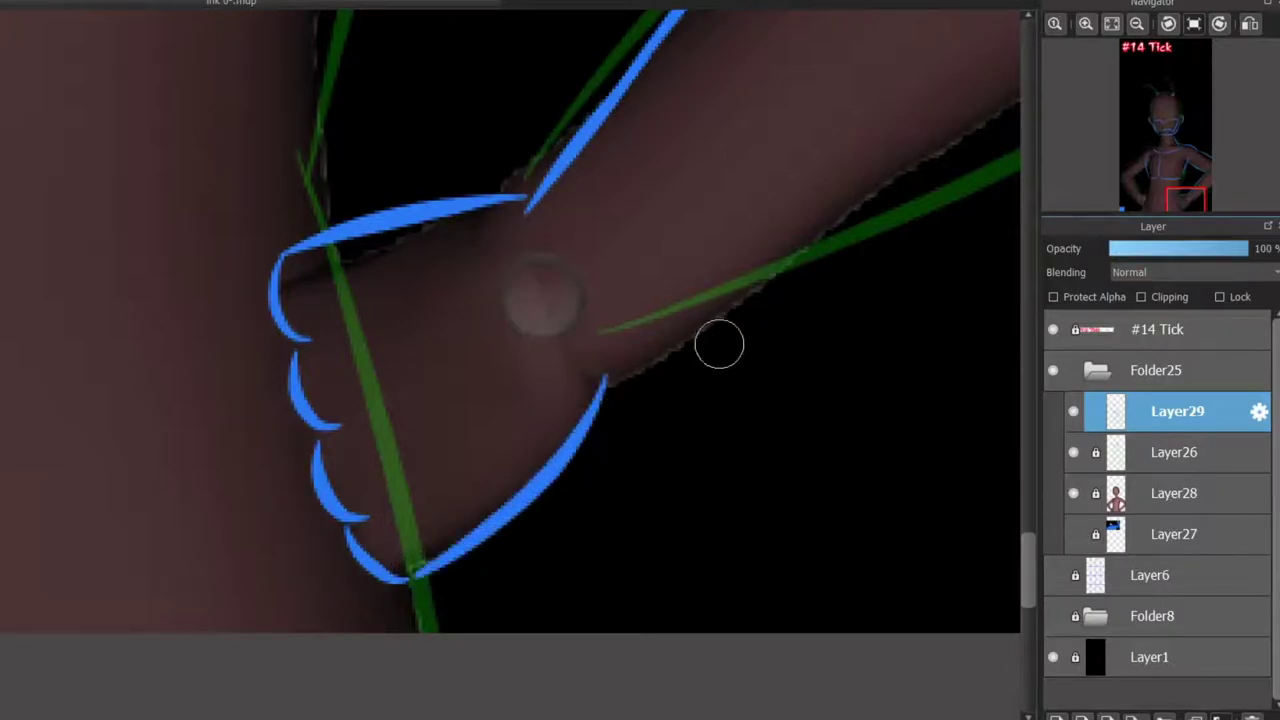
{"action": "scroll", "coordinate": [720, 343], "scroll_direction": "down", "scroll_amount": 2}
{"action": "left_click_drag", "start_coordinate": [970, 256], "coordinate": [390, 475]}
Step: Ink the left-hand waist and hip contour from the lower chest edge down to the canvas's bottom border
{"action": "scroll", "coordinate": [1013, 380], "scroll_direction": "down", "scroll_amount": 3}
{"action": "mouse_move", "coordinate": [520, 500]}
{"action": "left_mouse_down"}
{"action": "mouse_move", "coordinate": [443, 508]}
{"action": "mouse_move", "coordinate": [500, 506]}
{"action": "left_mouse_up"}
{"action": "left_click_drag", "start_coordinate": [548, 258], "coordinate": [522, 335]}
{"action": "left_click_drag", "start_coordinate": [468, 578], "coordinate": [440, 660]}
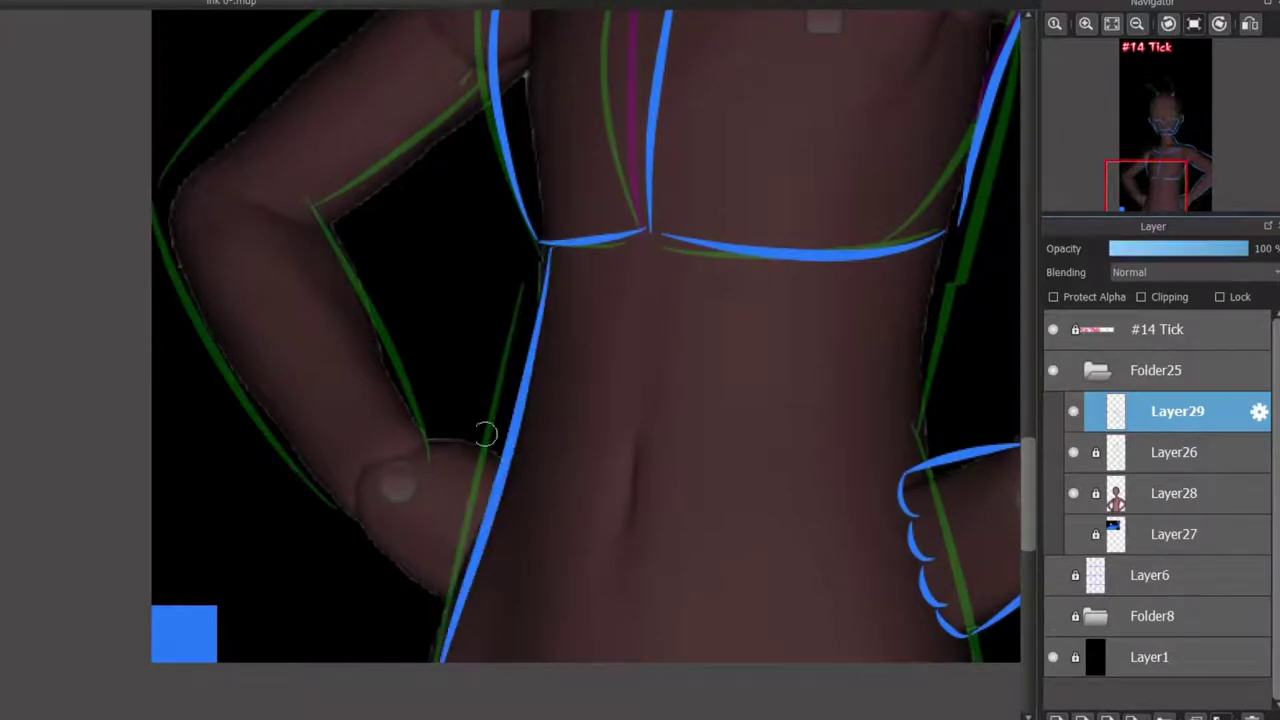
{"action": "key", "text": "ctrl+z"}
{"action": "left_click_drag", "start_coordinate": [540, 246], "coordinate": [447, 637]}
{"action": "key", "text": "ctrl+z"}
{"action": "left_click_drag", "start_coordinate": [534, 251], "coordinate": [424, 703]}
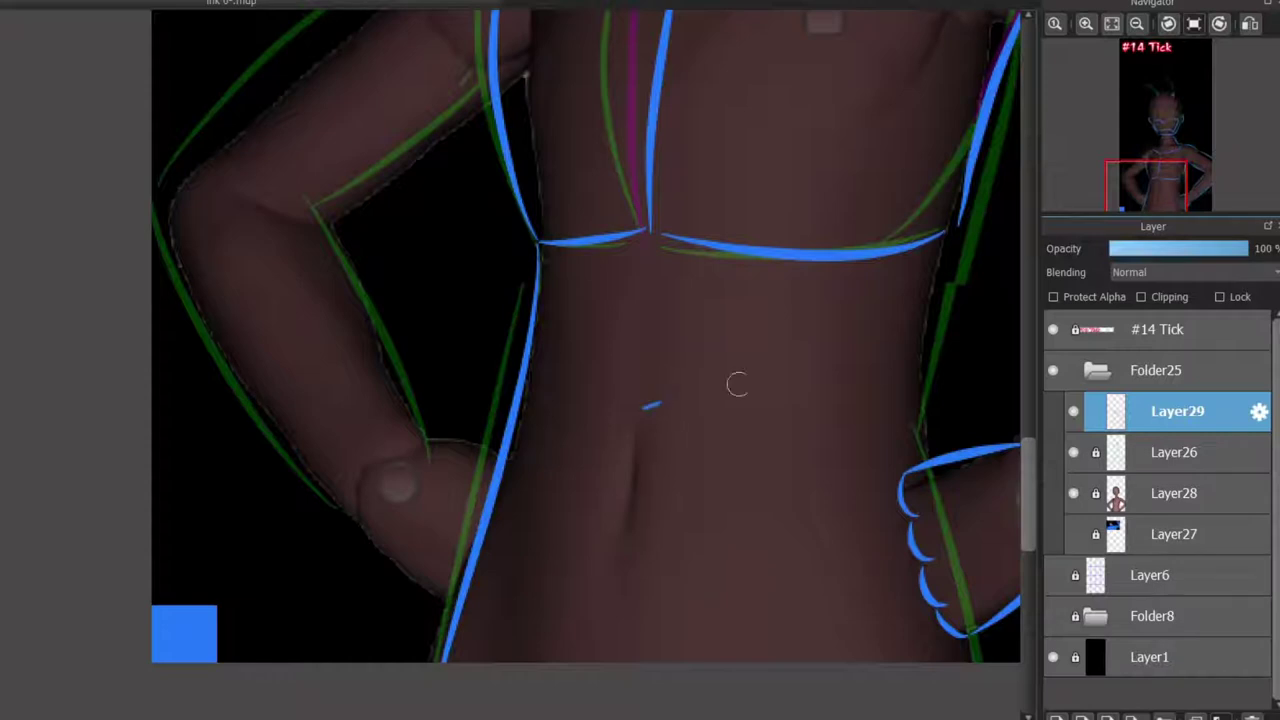
Step: Ink the abdominal muscles as three rows of paired blocks along a centre line below the chest
{"action": "mouse_move", "coordinate": [737, 384]}
{"action": "left_mouse_down"}
{"action": "mouse_move", "coordinate": [765, 283]}
{"action": "mouse_move", "coordinate": [699, 391]}
{"action": "mouse_move", "coordinate": [737, 280]}
{"action": "left_mouse_up"}
{"action": "key", "text": "ctrl+z"}
{"action": "key", "text": "ctrl+z"}
{"action": "key", "text": "ctrl+z"}
{"action": "mouse_move", "coordinate": [645, 416]}
{"action": "left_mouse_down"}
{"action": "mouse_move", "coordinate": [742, 309]}
{"action": "mouse_move", "coordinate": [596, 252]}
{"action": "mouse_move", "coordinate": [637, 422]}
{"action": "left_mouse_up"}
{"action": "key", "text": "ctrl+z"}
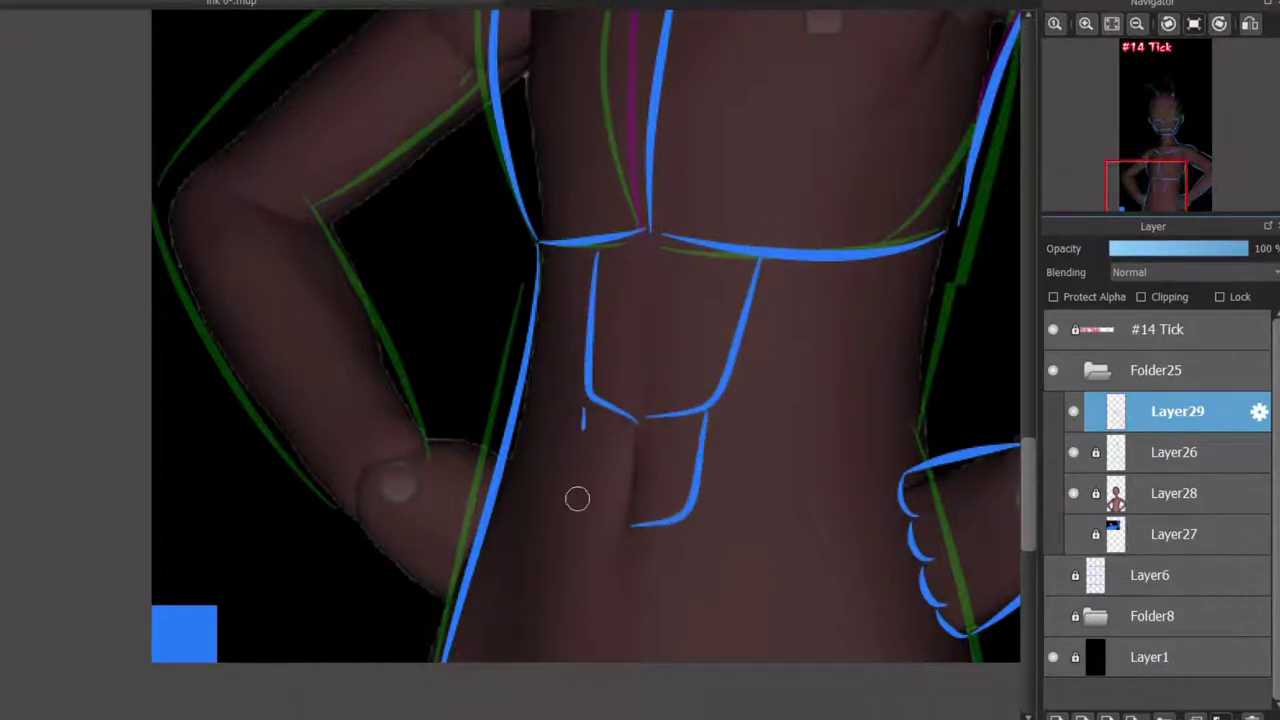
{"action": "mouse_move", "coordinate": [662, 245]}
{"action": "left_mouse_down"}
{"action": "mouse_move", "coordinate": [614, 616]}
{"action": "mouse_move", "coordinate": [625, 528]}
{"action": "left_mouse_up"}
{"action": "key", "text": "ctrl+z"}
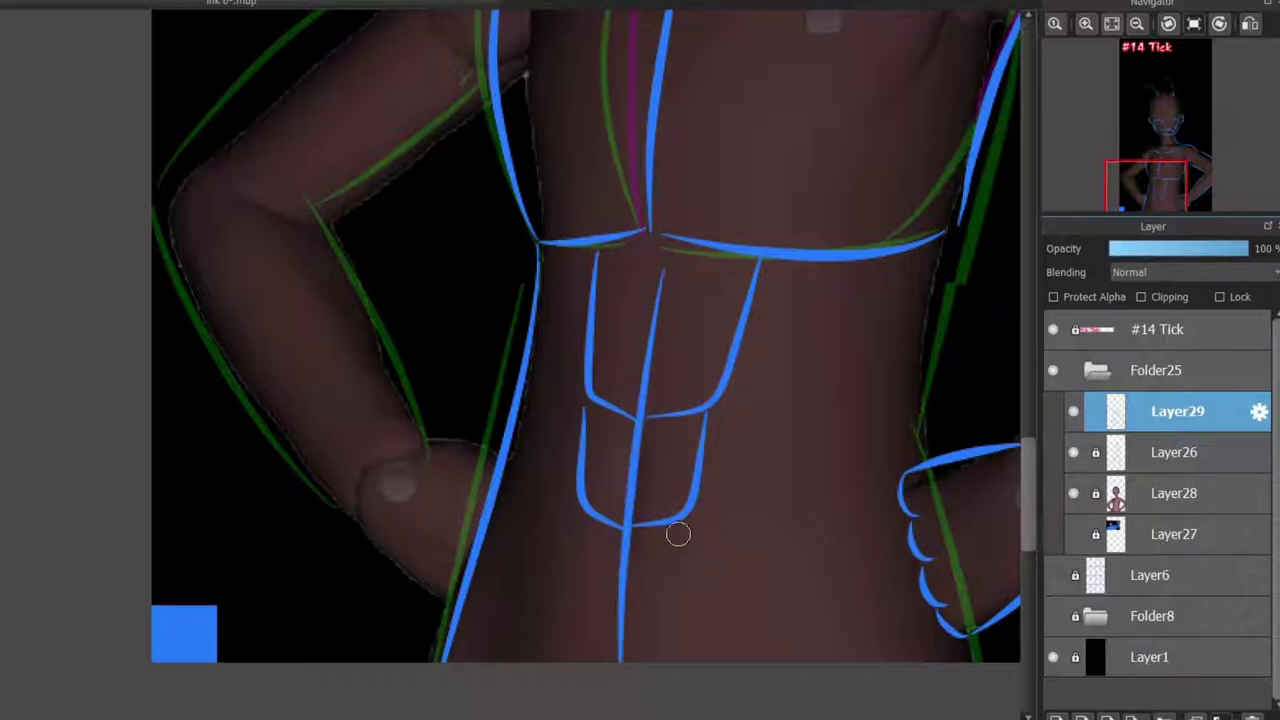
{"action": "scroll", "coordinate": [641, 593], "scroll_direction": "up", "scroll_amount": 10}
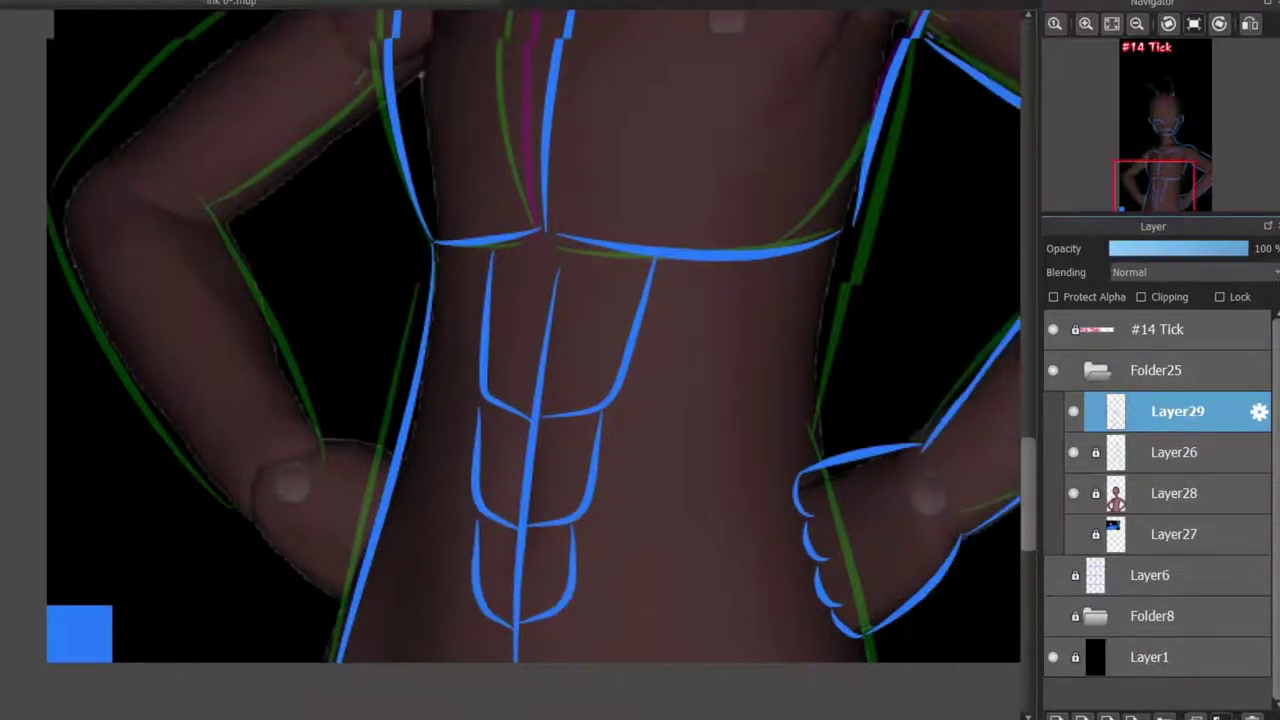
Step: Ink the left-hand forearm's inner edge and the upper and lower edges of the hand on the hip
{"action": "scroll", "coordinate": [510, 360], "scroll_direction": "down", "scroll_amount": 5}
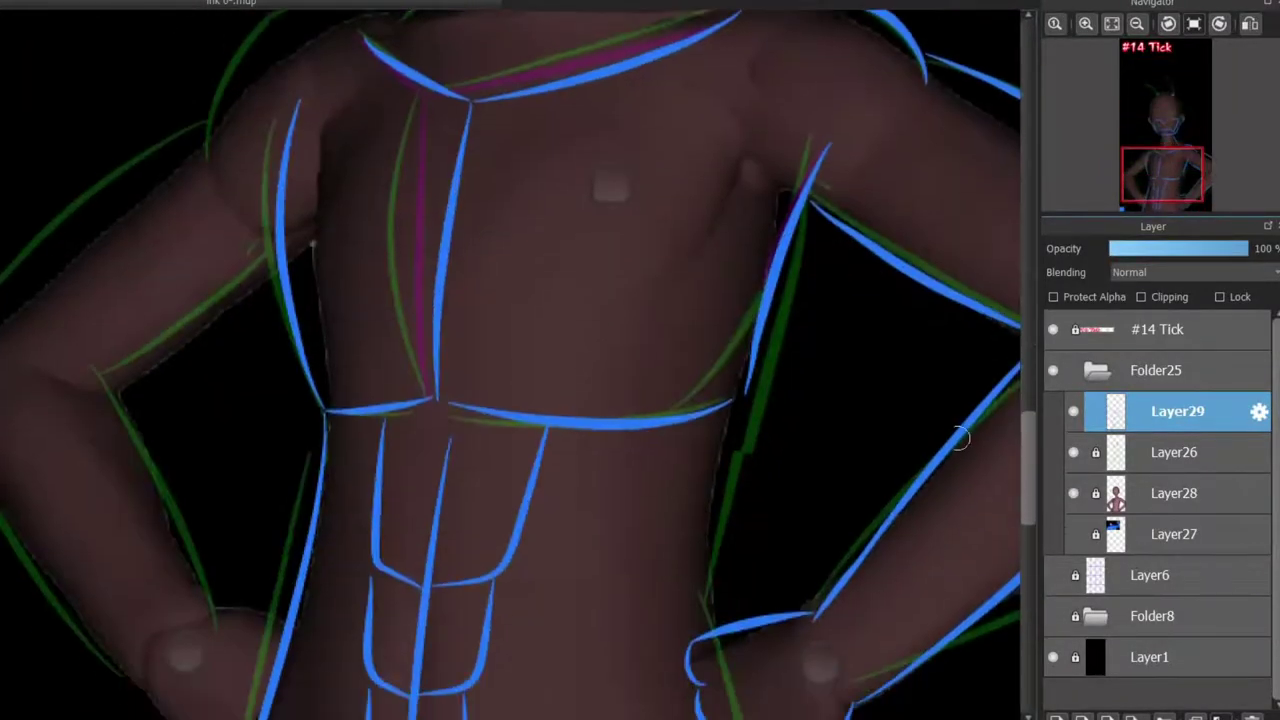
{"action": "scroll", "coordinate": [226, 434], "scroll_direction": "up", "scroll_amount": 3}
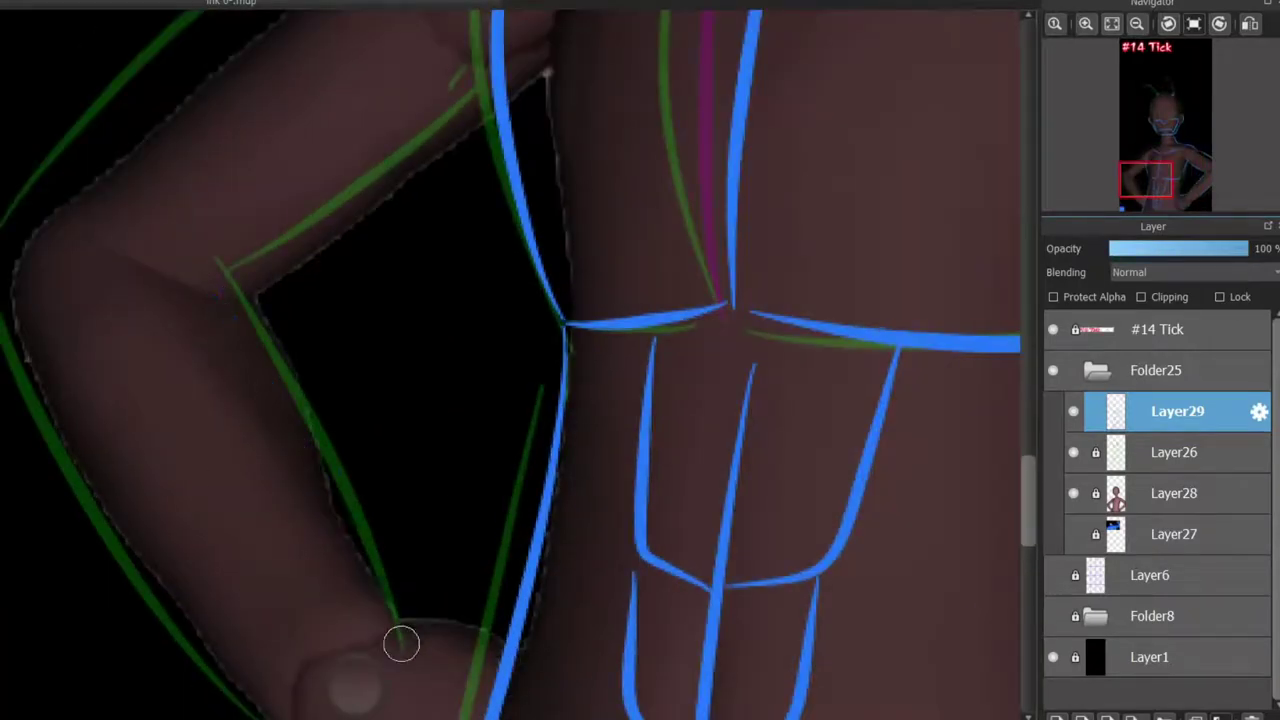
{"action": "mouse_move", "coordinate": [150, 276]}
{"action": "left_mouse_down"}
{"action": "mouse_move", "coordinate": [279, 381]}
{"action": "mouse_move", "coordinate": [380, 641]}
{"action": "mouse_move", "coordinate": [505, 658]}
{"action": "mouse_move", "coordinate": [514, 611]}
{"action": "left_mouse_up"}
{"action": "scroll", "coordinate": [514, 611], "scroll_direction": "down", "scroll_amount": 3}
{"action": "scroll", "coordinate": [514, 611], "scroll_direction": "left", "scroll_amount": 3}
{"action": "left_click_drag", "start_coordinate": [492, 508], "coordinate": [642, 653]}
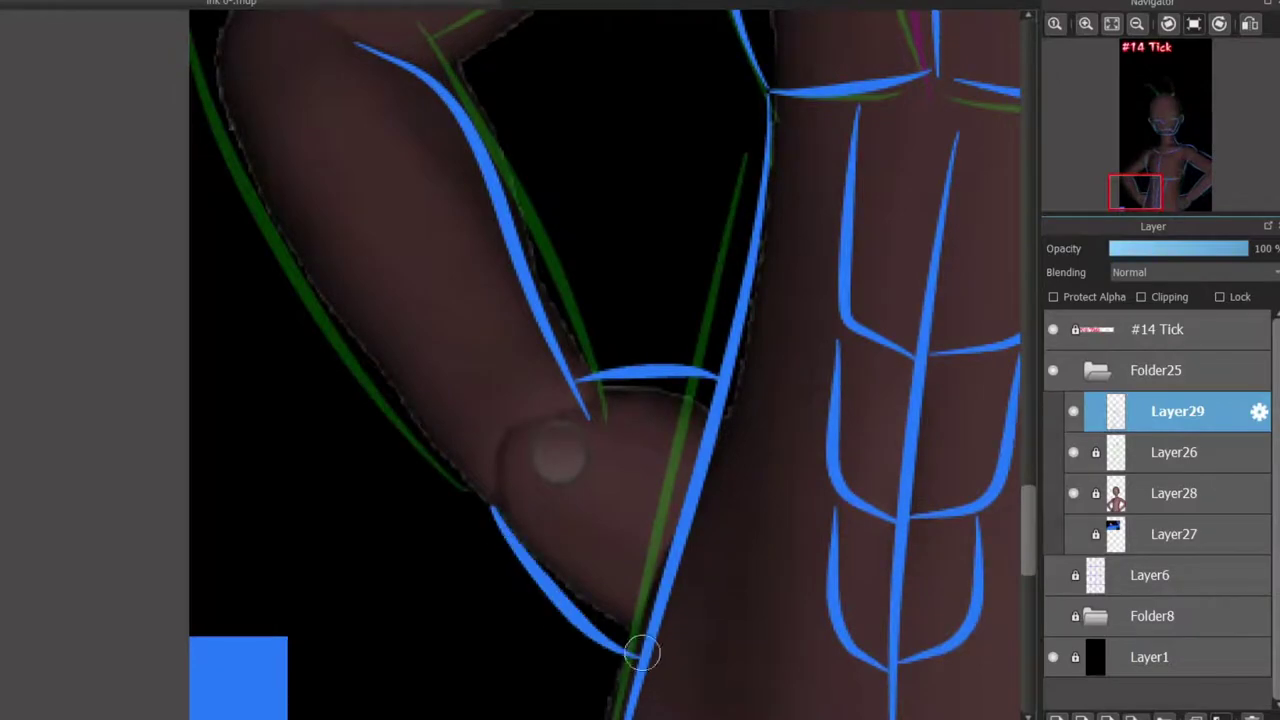
Step: Ink the outer edge of the left-hand forearm from the elbow toward the wrist in blue
{"action": "scroll", "coordinate": [642, 653], "scroll_direction": "down", "scroll_amount": 3}
{"action": "scroll", "coordinate": [257, 543], "scroll_direction": "up", "scroll_amount": 2}
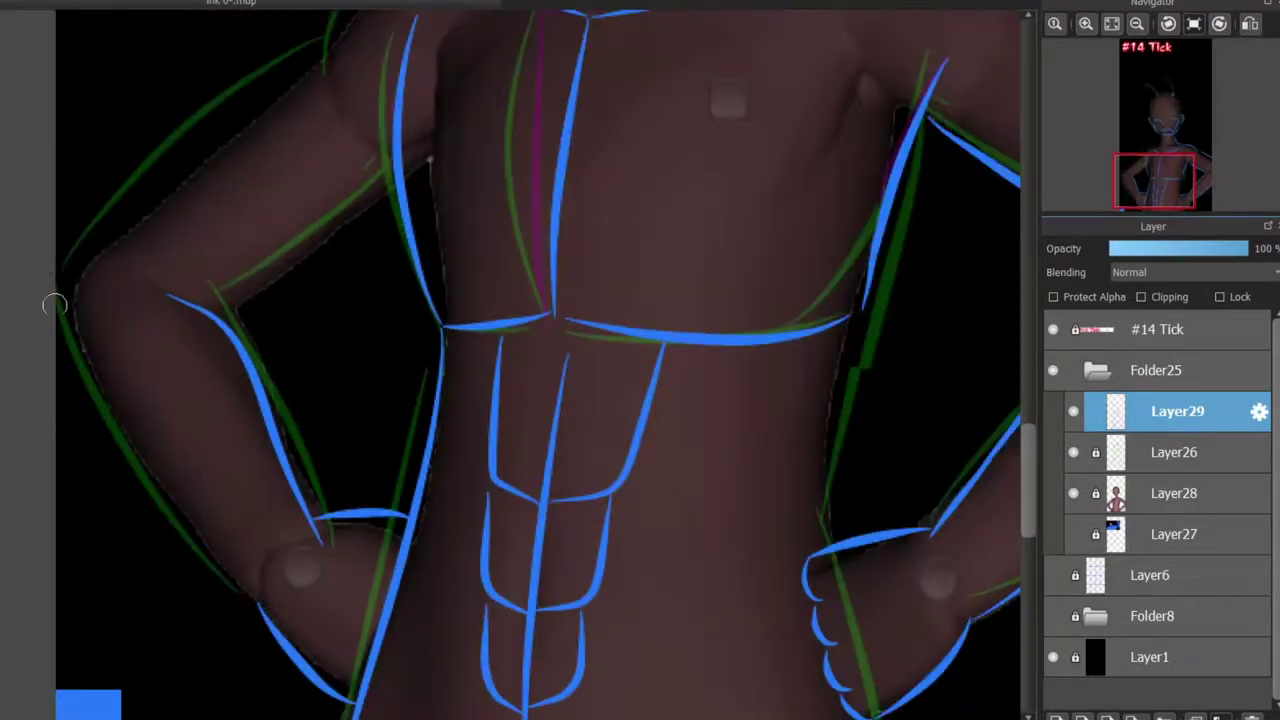
{"action": "scroll", "coordinate": [645, 190], "scroll_direction": "up", "scroll_amount": 3}
{"action": "scroll", "coordinate": [645, 190], "scroll_direction": "left", "scroll_amount": 2}
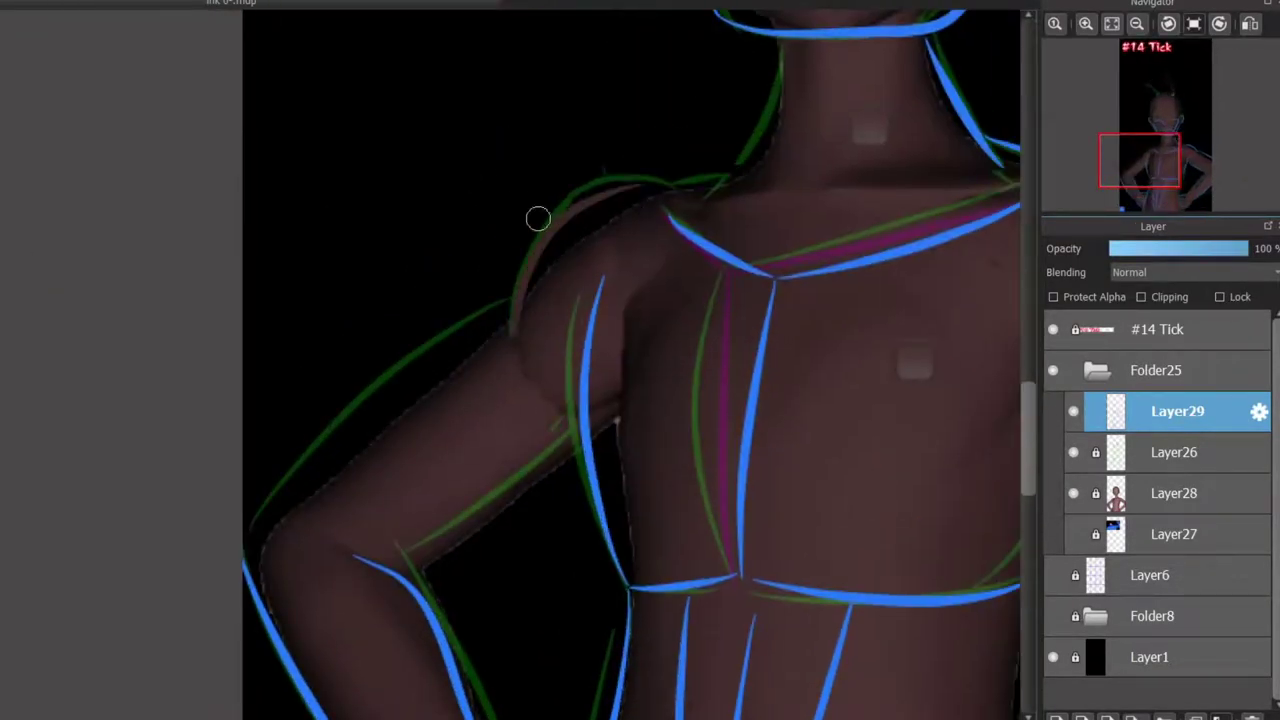
Step: Ink the rounded outer curve of the left-hand shoulder in blue, undoing and redrawing the stroke until it fits
{"action": "scroll", "coordinate": [538, 218], "scroll_direction": "down", "scroll_amount": 3}
{"action": "scroll", "coordinate": [269, 406], "scroll_direction": "up", "scroll_amount": 4}
{"action": "scroll", "coordinate": [550, 310], "scroll_direction": "down", "scroll_amount": 2}
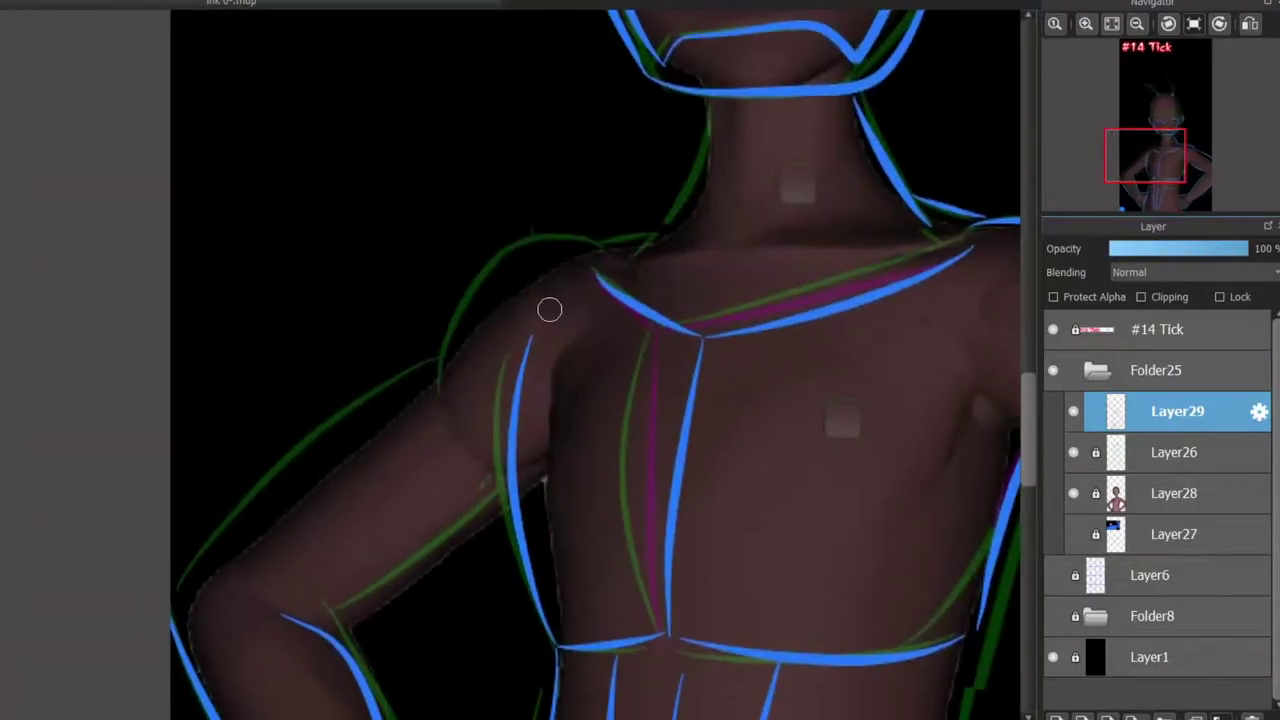
{"action": "scroll", "coordinate": [550, 310], "scroll_direction": "up", "scroll_amount": 2}
{"action": "left_click_drag", "start_coordinate": [386, 414], "coordinate": [615, 185]}
{"action": "key", "text": "ctrl+z"}
{"action": "left_click_drag", "start_coordinate": [470, 260], "coordinate": [388, 440]}
{"action": "key", "text": "ctrl+z"}
{"action": "mouse_move", "coordinate": [425, 300]}
{"action": "left_mouse_down"}
{"action": "mouse_move", "coordinate": [388, 430]}
{"action": "mouse_move", "coordinate": [660, 208]}
{"action": "left_mouse_up"}
Step: Ink the left-hand side of the neck, a short vertical throat line and the slope joining neck and shoulder
{"action": "scroll", "coordinate": [422, 297], "scroll_direction": "up", "scroll_amount": 3}
{"action": "scroll", "coordinate": [422, 297], "scroll_direction": "right", "scroll_amount": 1}
{"action": "left_click_drag", "start_coordinate": [366, 504], "coordinate": [468, 285]}
{"action": "left_click_drag", "start_coordinate": [565, 268], "coordinate": [565, 293]}
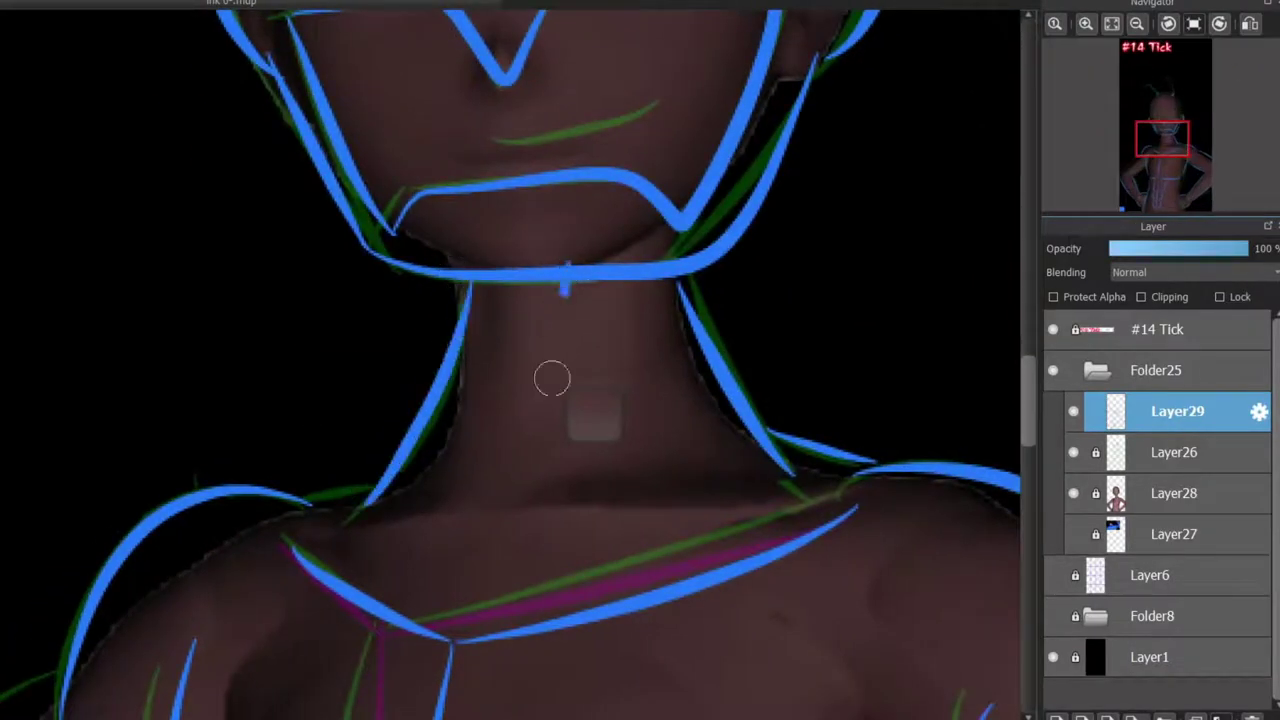
{"action": "key", "text": "ctrl+z"}
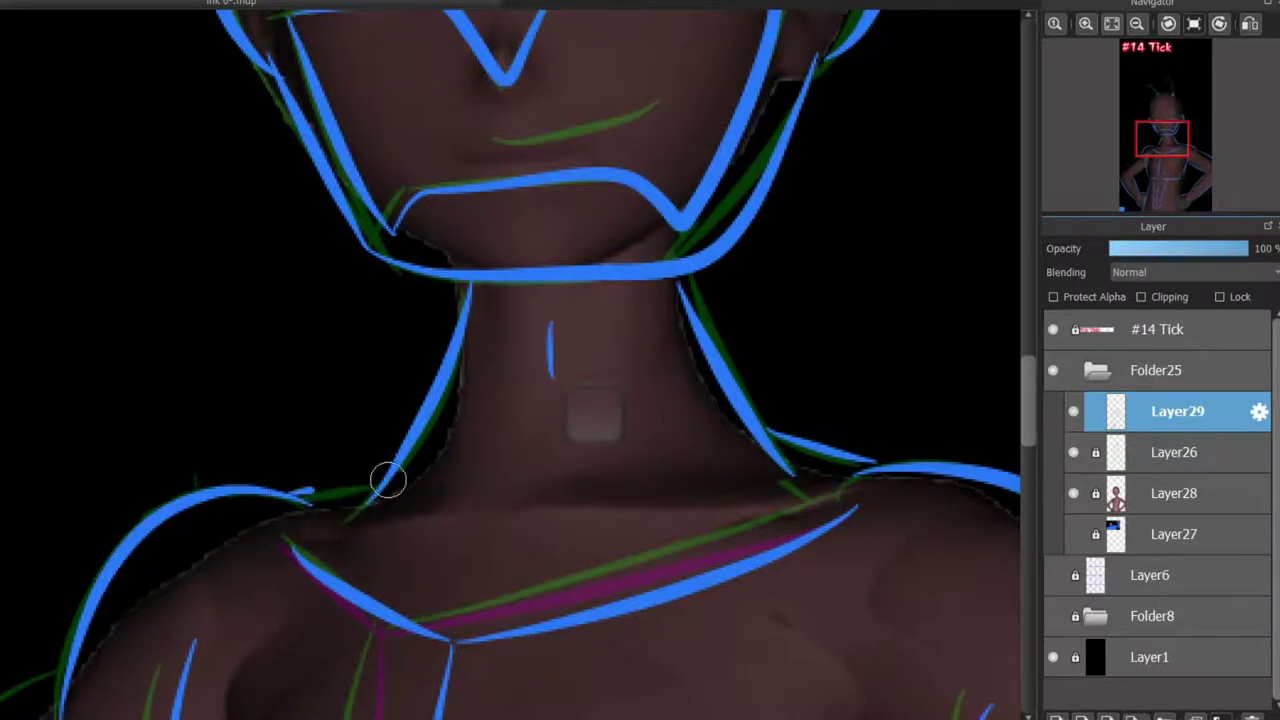
Step: Ink the outer edge of the left-hand upper arm from the shoulder to the elbow in blue, undoing and redrawing as needed
{"action": "scroll", "coordinate": [395, 125], "scroll_direction": "down", "scroll_amount": 10}
{"action": "scroll", "coordinate": [395, 125], "scroll_direction": "left", "scroll_amount": 5}
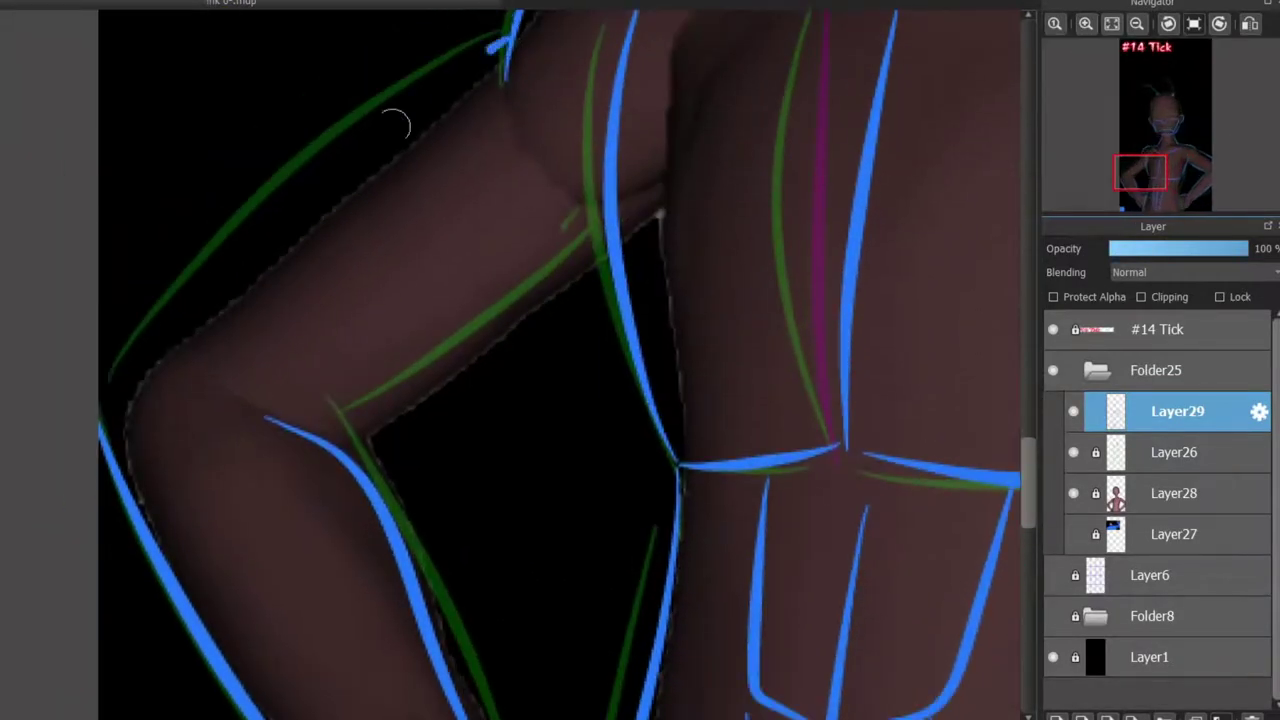
{"action": "key", "text": "ctrl+z"}
{"action": "mouse_move", "coordinate": [112, 370]}
{"action": "left_mouse_down"}
{"action": "mouse_move", "coordinate": [486, 29]}
{"action": "mouse_move", "coordinate": [112, 370]}
{"action": "left_mouse_up"}
{"action": "scroll", "coordinate": [543, 209], "scroll_direction": "up", "scroll_amount": 5}
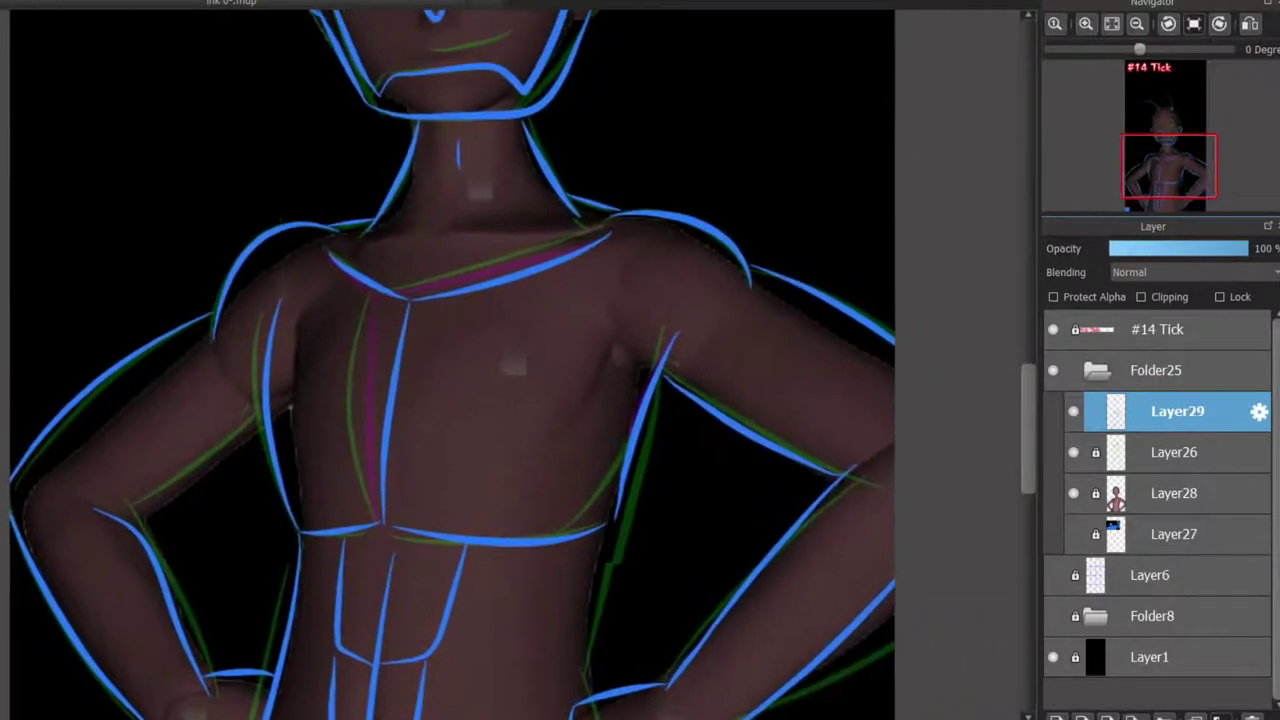
{"action": "scroll", "coordinate": [40, 449], "scroll_direction": "left", "scroll_amount": 2}
{"action": "scroll", "coordinate": [437, 183], "scroll_direction": "up", "scroll_amount": 5}
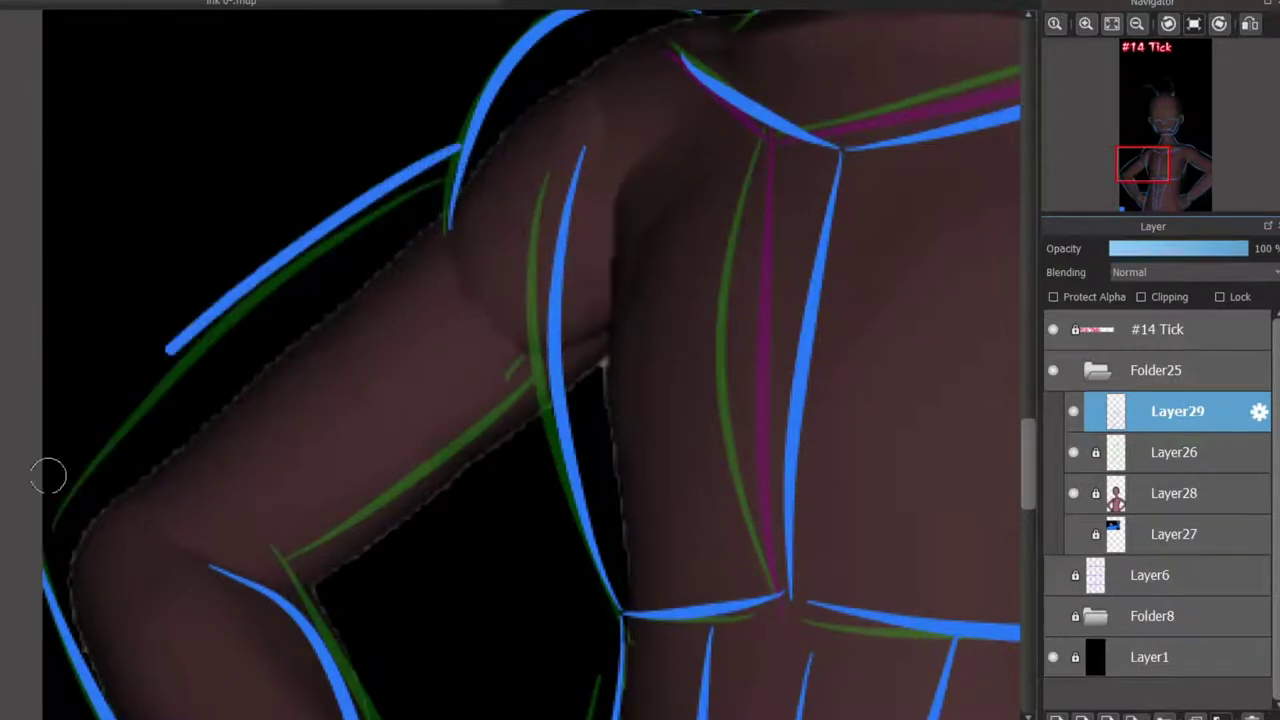
{"action": "left_click_drag", "start_coordinate": [48, 476], "coordinate": [174, 346]}
Step: Ink the underside of the left-hand upper arm from the elbow to the armpit, undoing and redrawing until it fits
{"action": "left_click_drag", "start_coordinate": [265, 590], "coordinate": [526, 423]}
{"action": "key", "text": "ctrl+z"}
{"action": "mouse_move", "coordinate": [265, 590]}
{"action": "left_mouse_down"}
{"action": "mouse_move", "coordinate": [548, 406]}
{"action": "mouse_move", "coordinate": [517, 409]}
{"action": "mouse_move", "coordinate": [548, 400]}
{"action": "mouse_move", "coordinate": [536, 400]}
{"action": "left_mouse_up"}
{"action": "key", "text": "ctrl+z"}
{"action": "key", "text": "ctrl+z"}
{"action": "key", "text": "ctrl+z"}
{"action": "scroll", "coordinate": [443, 226], "scroll_direction": "down", "scroll_amount": 5}
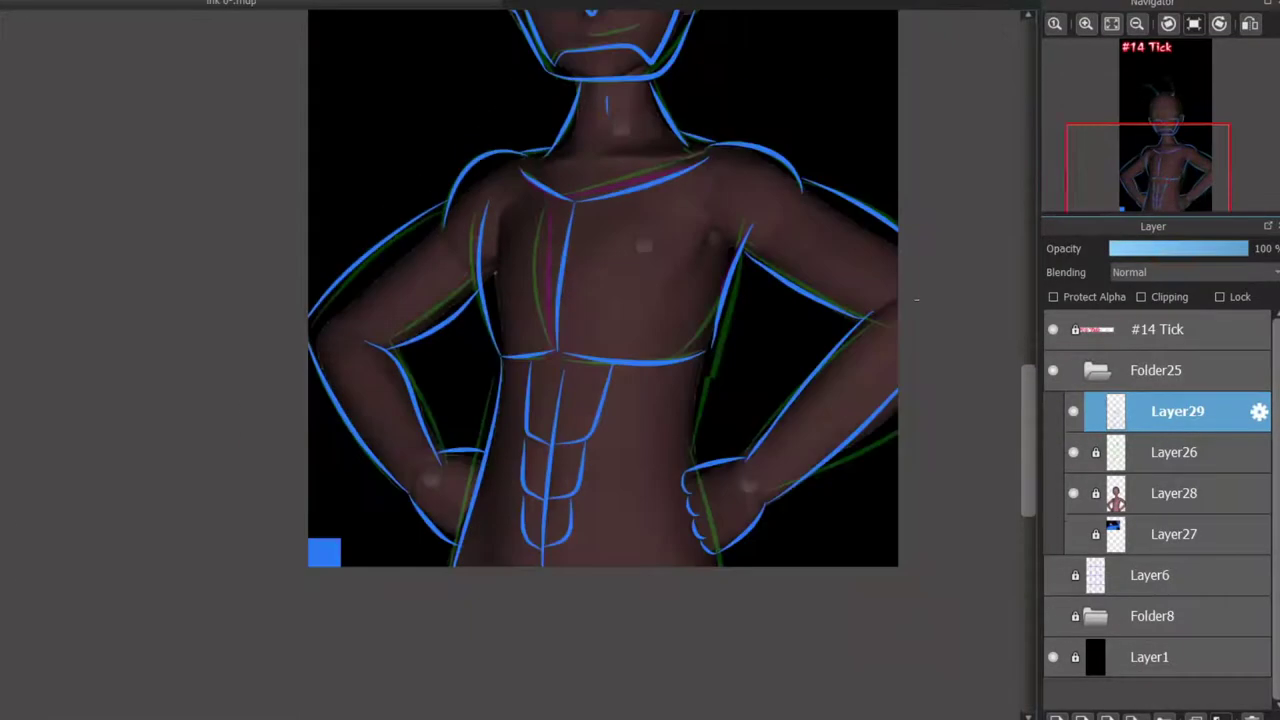
{"action": "scroll", "coordinate": [600, 300], "scroll_direction": "down", "scroll_amount": 3}
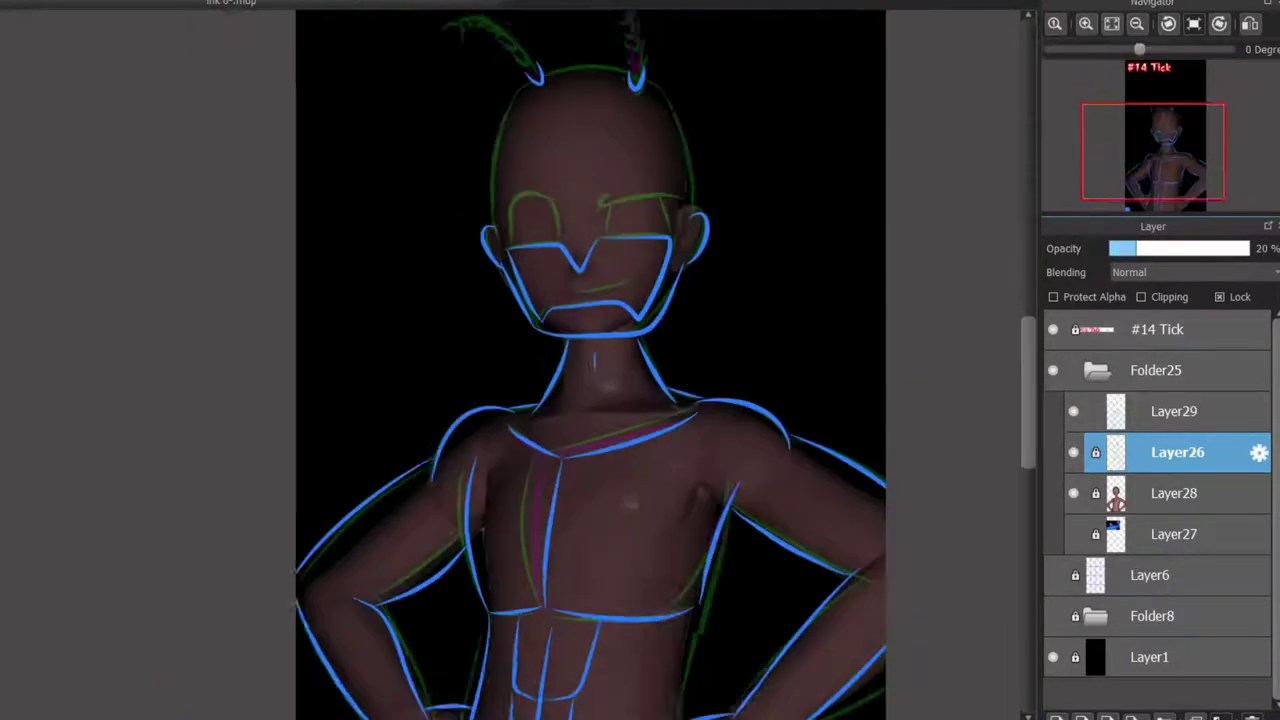
Step: Add a layer above Layer29, ink the right-hand waist line on it and erase the part crossing the hand
{"action": "left_click", "coordinate": [1177, 411]}
{"action": "key", "text": "ctrl+shift+n"}
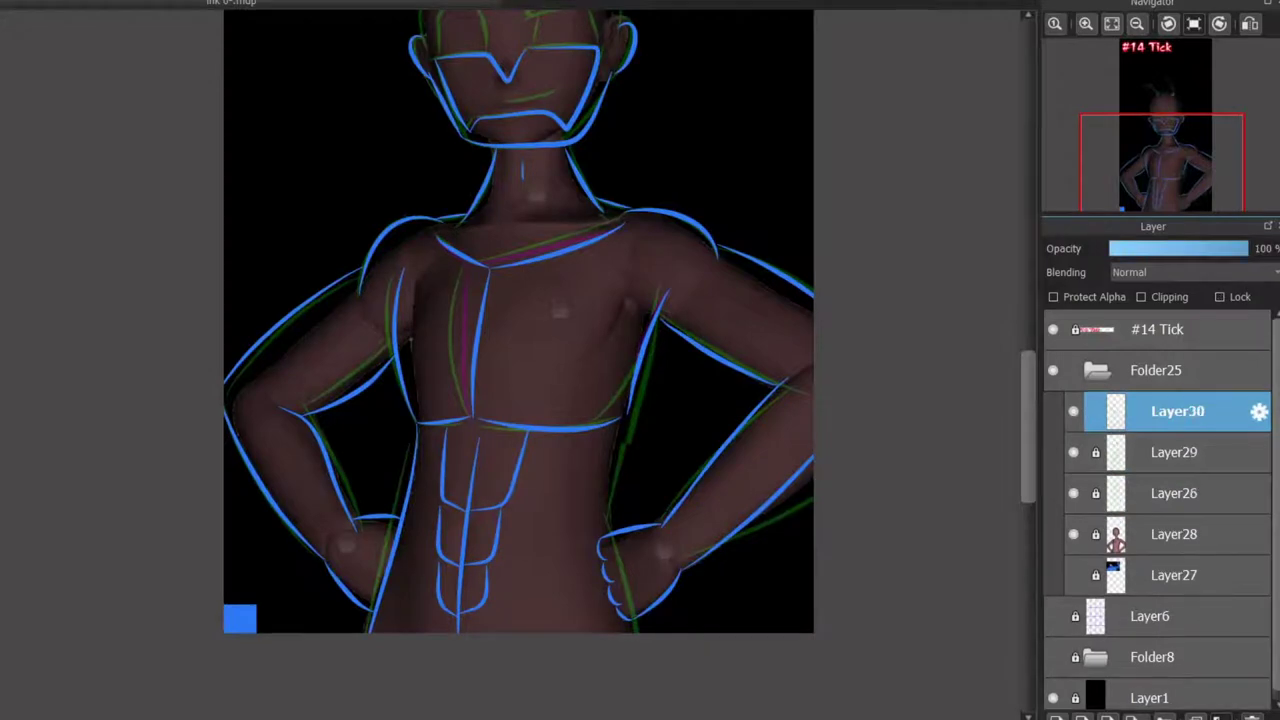
{"action": "left_click_drag", "start_coordinate": [619, 640], "coordinate": [582, 516]}
{"action": "scroll", "coordinate": [598, 405], "scroll_direction": "up", "scroll_amount": 2}
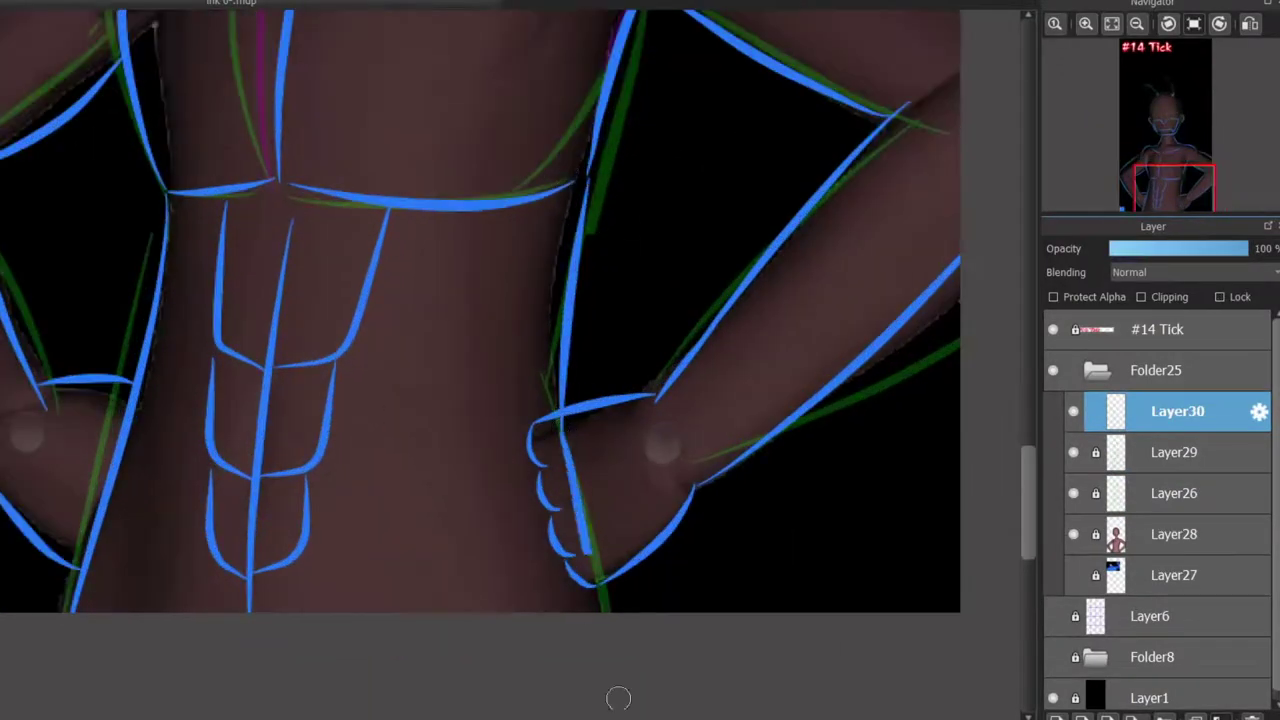
{"action": "scroll", "coordinate": [572, 594], "scroll_direction": "up", "scroll_amount": 2}
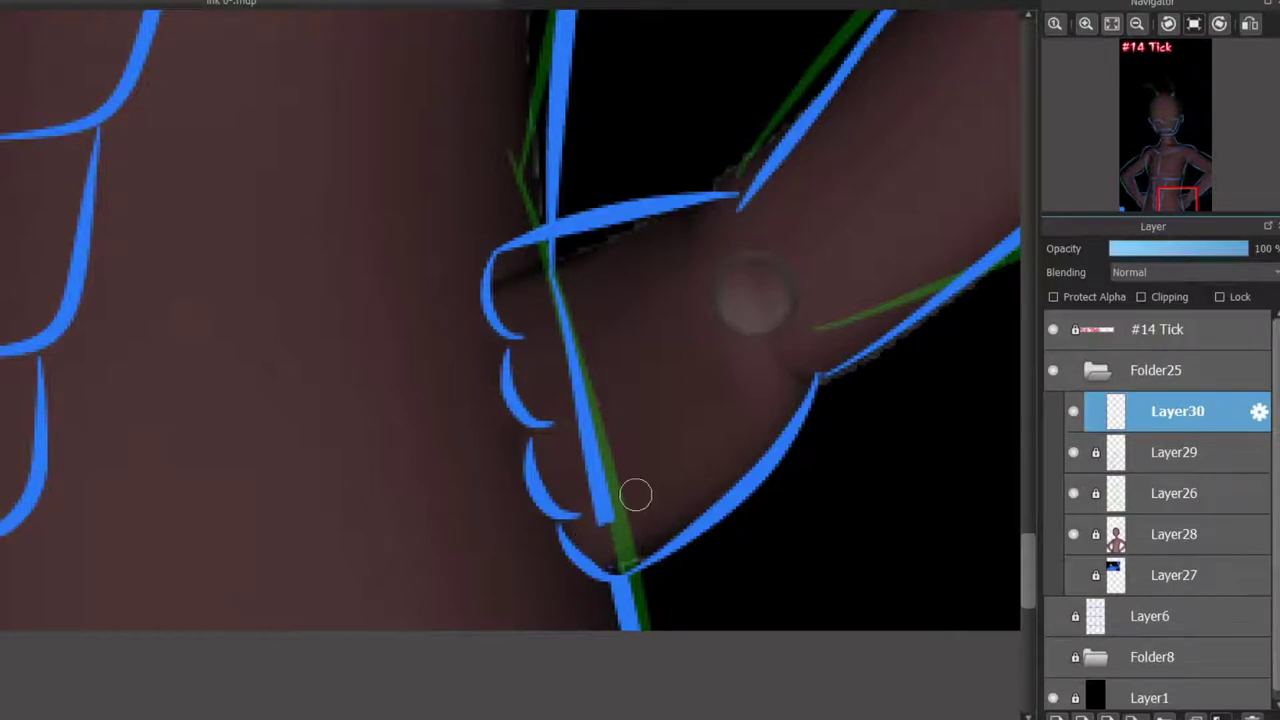
{"action": "mouse_move", "coordinate": [605, 510]}
{"action": "left_mouse_down"}
{"action": "mouse_move", "coordinate": [571, 446]}
{"action": "mouse_move", "coordinate": [600, 336]}
{"action": "mouse_move", "coordinate": [568, 316]}
{"action": "mouse_move", "coordinate": [552, 252]}
{"action": "left_mouse_up"}
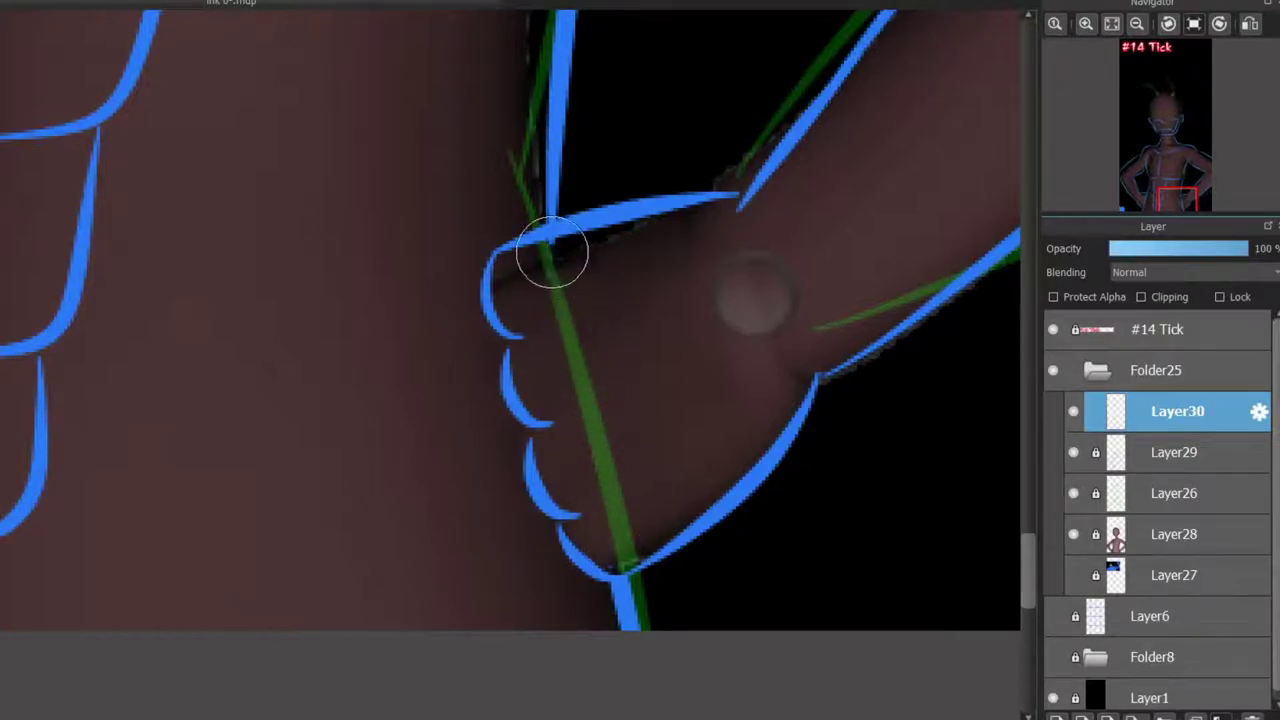
{"action": "scroll", "coordinate": [543, 329], "scroll_direction": "down", "scroll_amount": 3}
{"action": "left_click_drag", "start_coordinate": [543, 329], "coordinate": [550, 600]}
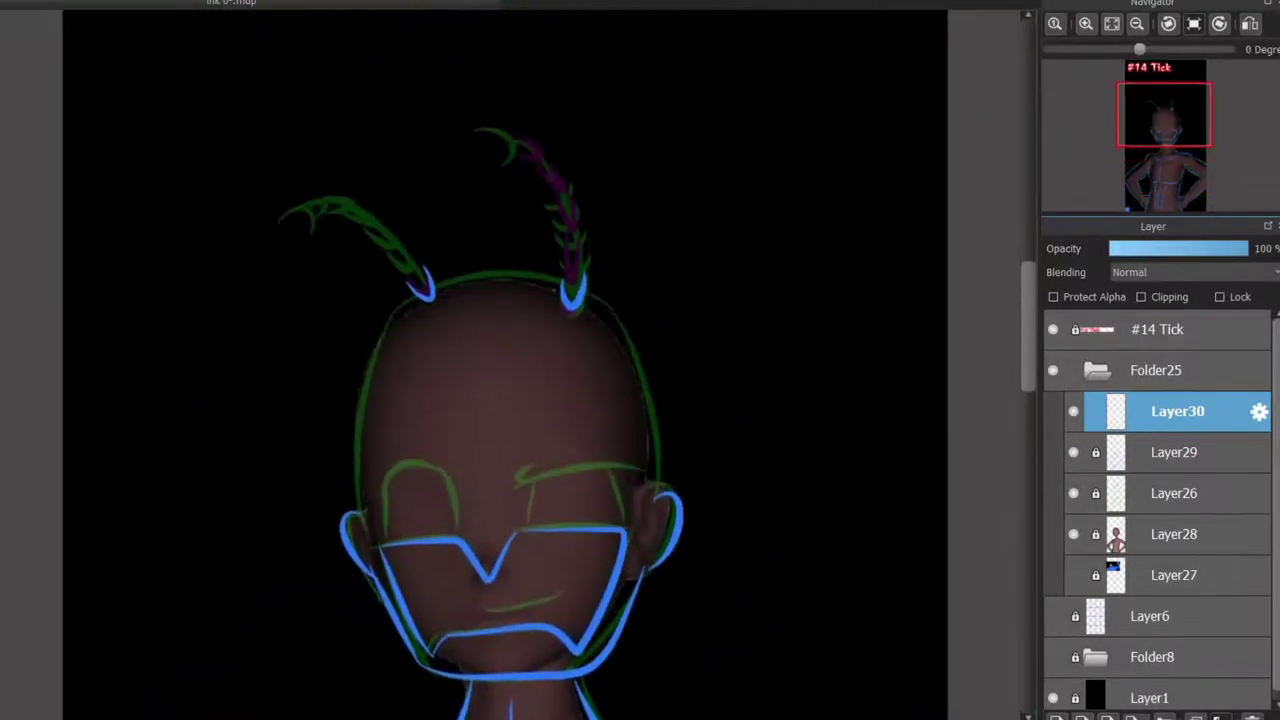
Step: Select the area around both antenna bases, clear that selection and add a folder with a new layer above Layer30
{"action": "scroll", "coordinate": [550, 400], "scroll_direction": "up", "scroll_amount": 1}
{"action": "scroll", "coordinate": [417, 197], "scroll_direction": "up", "scroll_amount": 3}
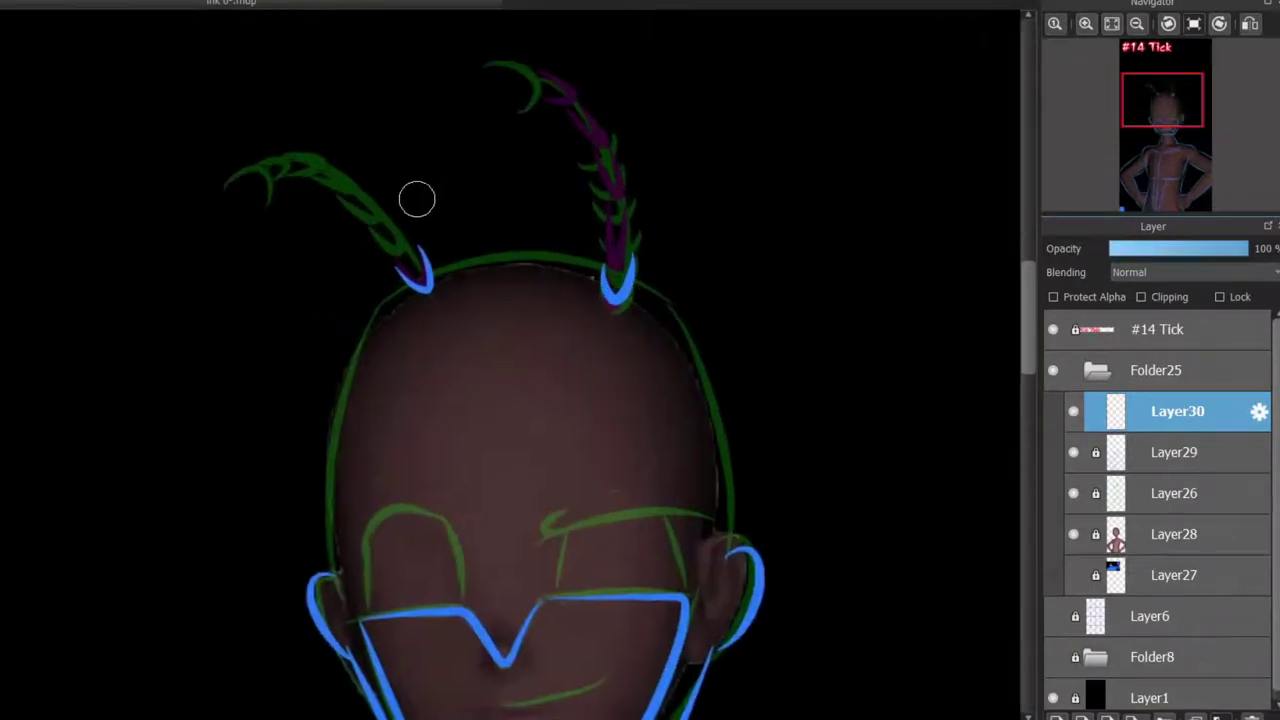
{"action": "left_click_drag", "start_coordinate": [309, 209], "coordinate": [803, 394]}
{"action": "scroll", "coordinate": [580, 300], "scroll_direction": "down", "scroll_amount": 1}
{"action": "scroll", "coordinate": [632, 300], "scroll_direction": "up", "scroll_amount": 1}
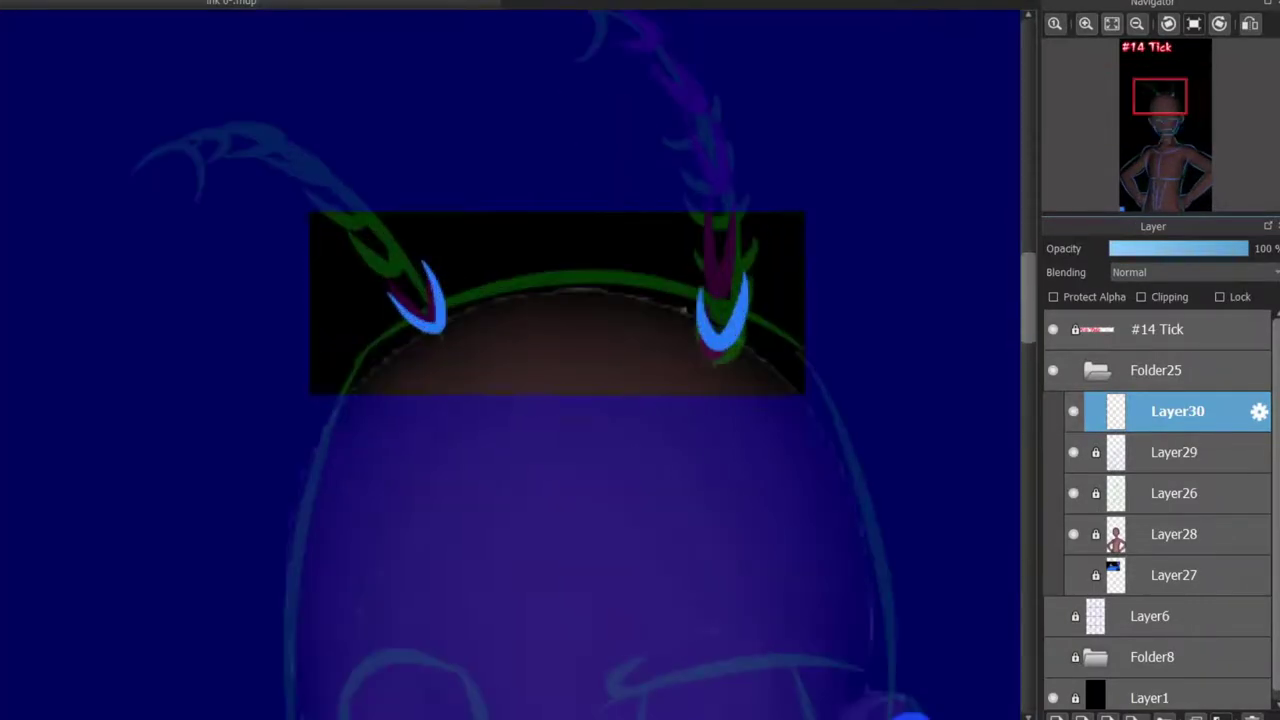
{"action": "key", "text": "ctrl+d"}
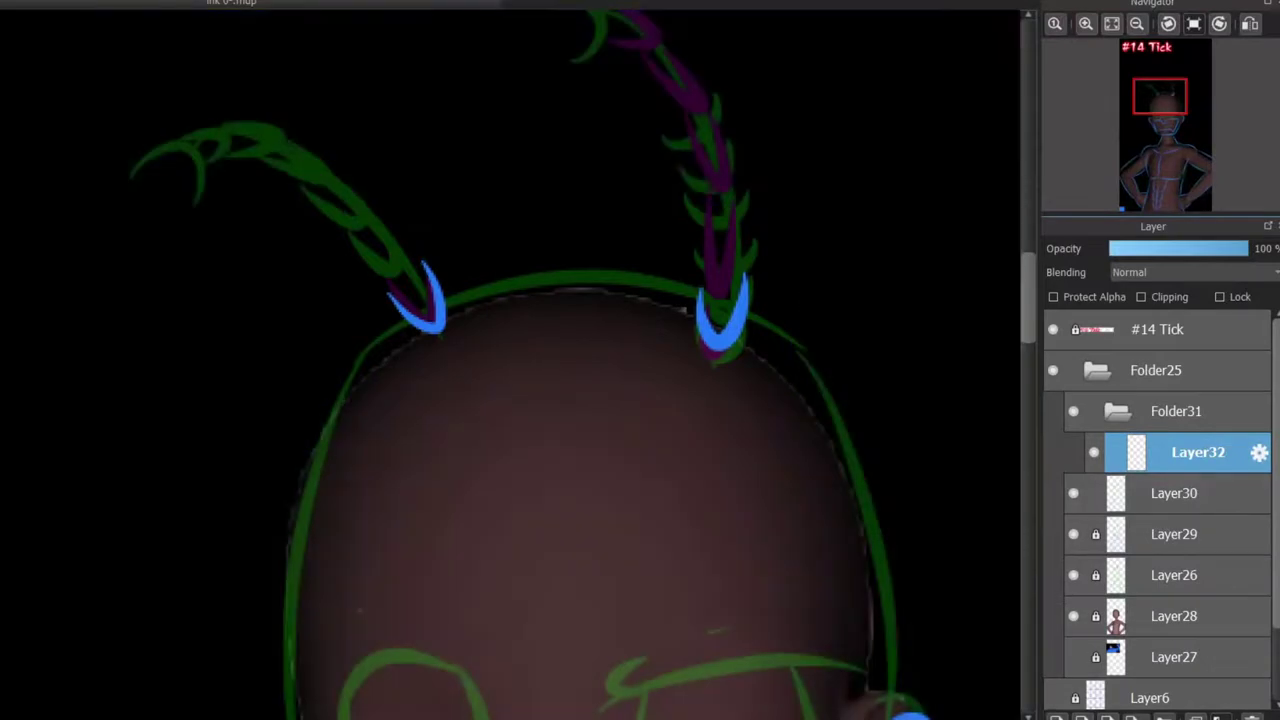
{"action": "left_click", "coordinate": [1177, 493]}
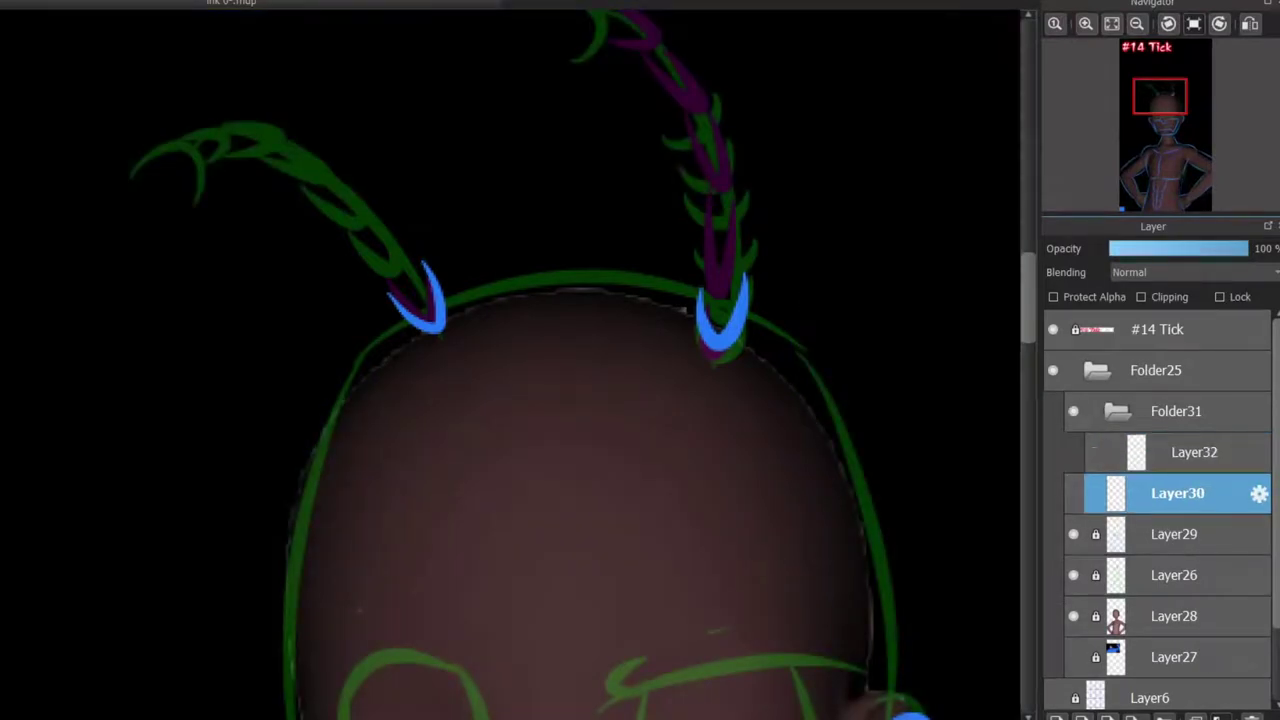
{"action": "key", "text": "ctrl+z"}
{"action": "left_click", "coordinate": [1177, 493]}
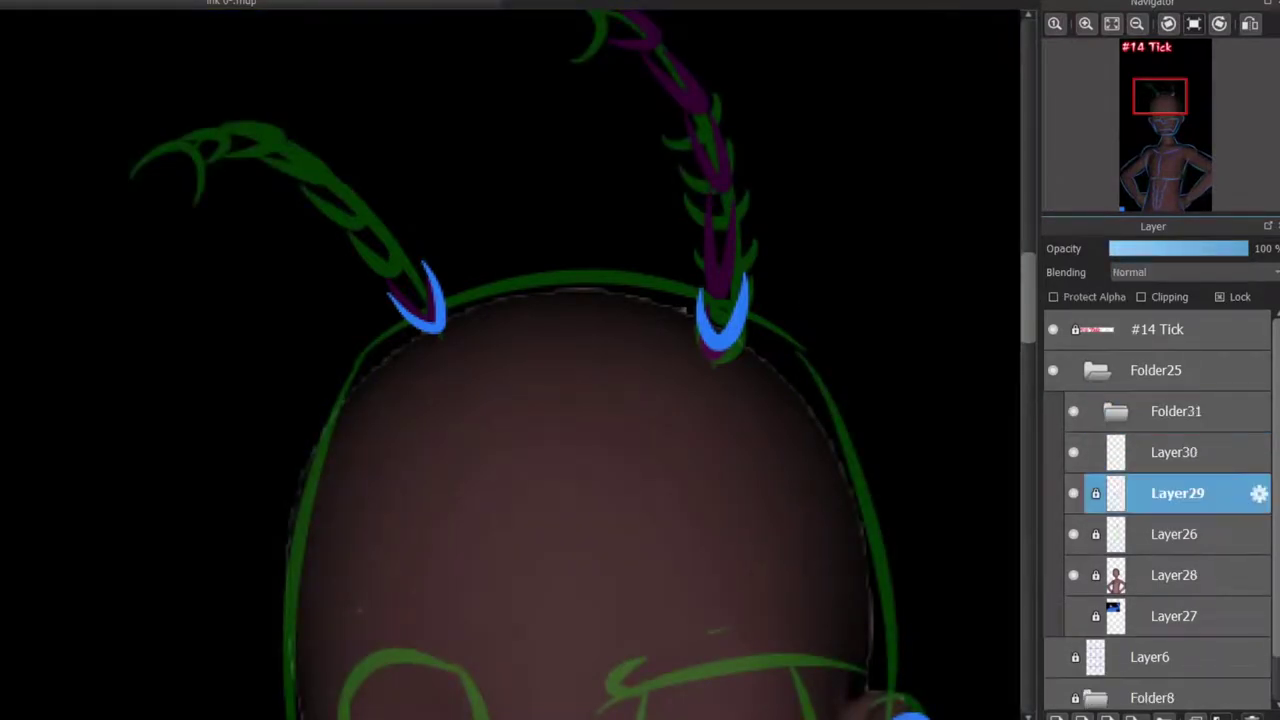
{"action": "key", "text": "ctrl+z"}
{"action": "key", "text": "ctrl+y"}
{"action": "key", "text": "ctrl+z"}
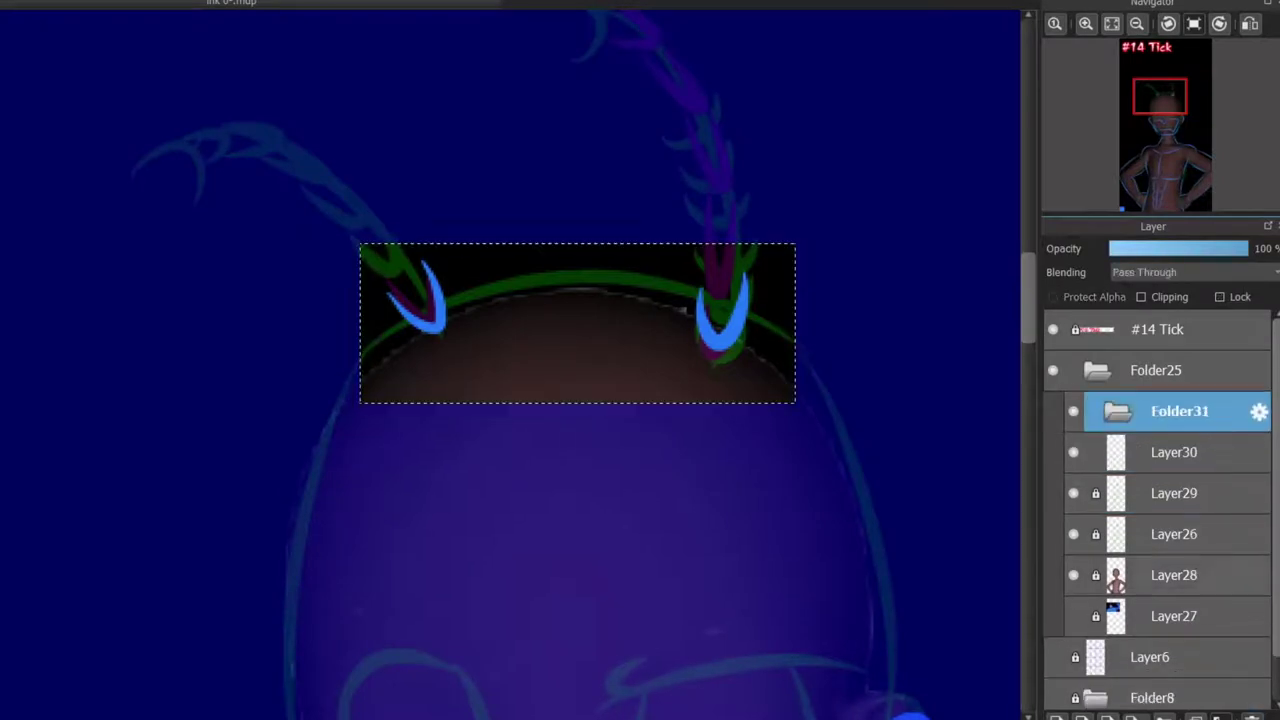
Step: Copy both antenna base segments onto a layer in Folder31 and place the copies higher up each antenna
{"action": "key", "text": "ctrl+y"}
{"action": "key", "text": "ctrl+z"}
{"action": "key", "text": "ctrl+y"}
{"action": "key", "text": "ctrl+y"}
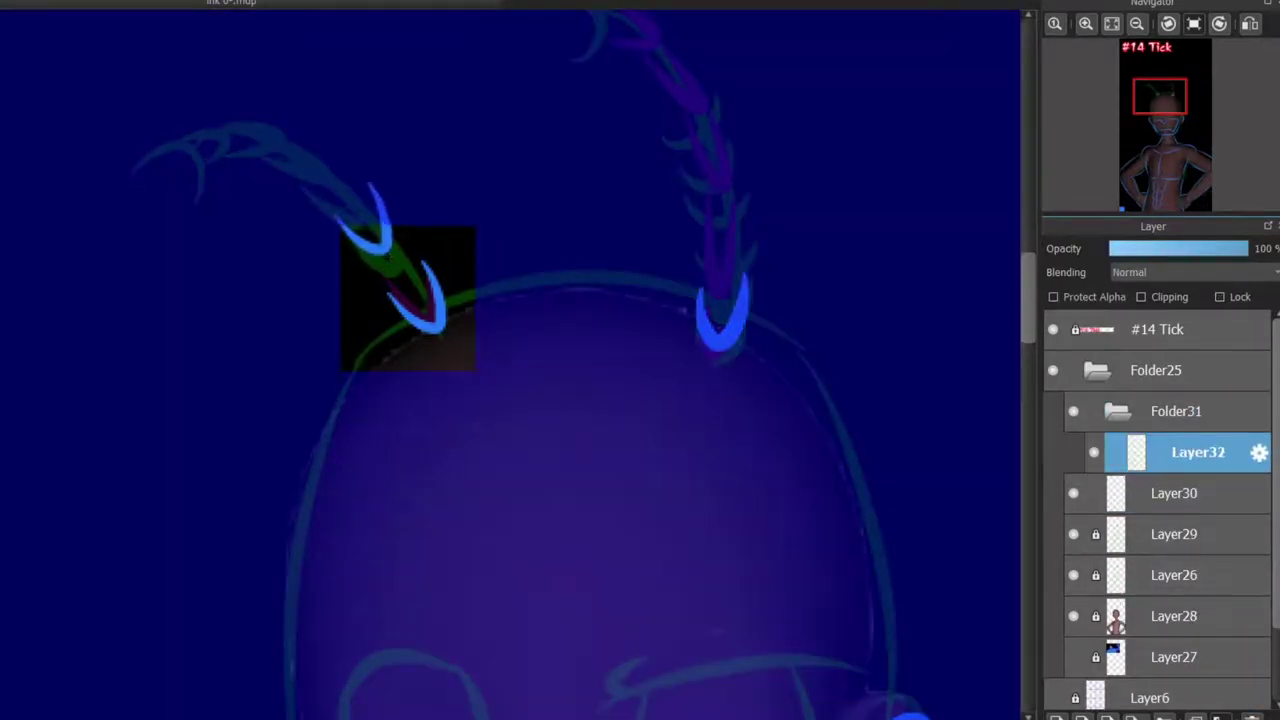
{"action": "key", "text": "ctrl+y"}
{"action": "left_click_drag", "start_coordinate": [349, 216], "coordinate": [731, 216]}
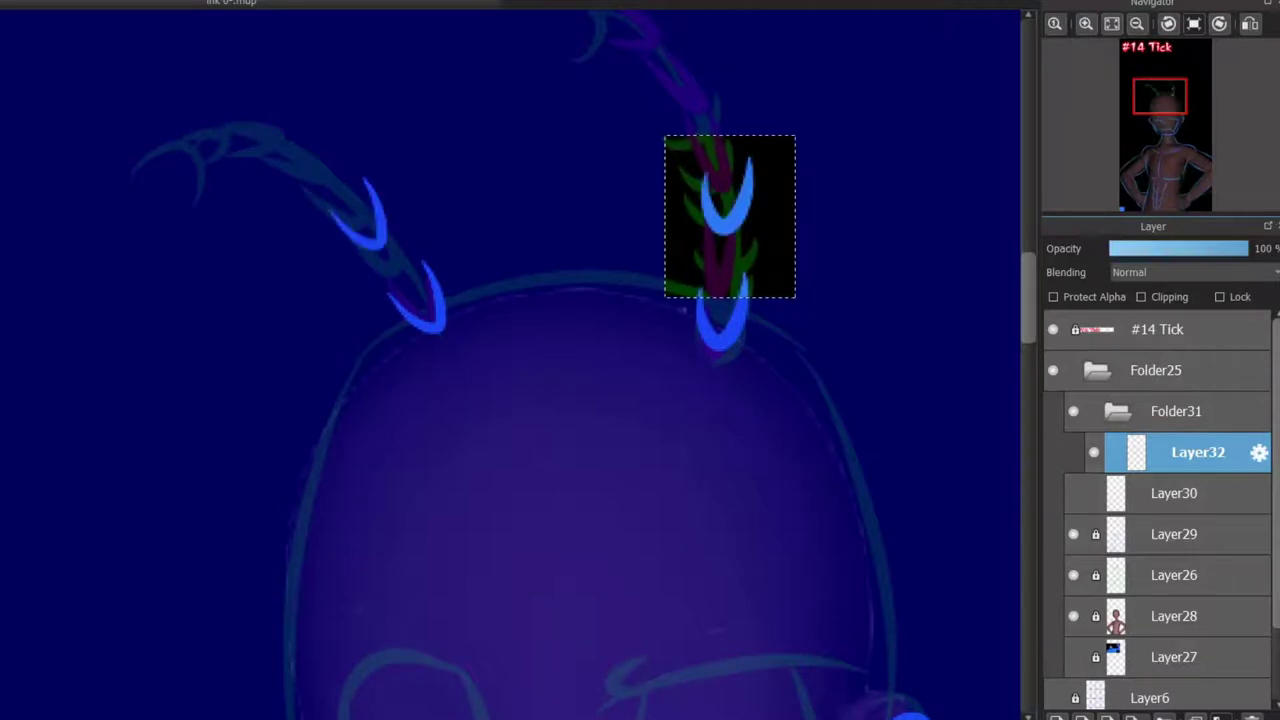
Step: Transform the copied right-hand antenna segment so it nests tilted just above the base segment, and clear the selection
{"action": "scroll", "coordinate": [560, 200], "scroll_direction": "up", "scroll_amount": 2}
{"action": "key", "text": "ctrl+t"}
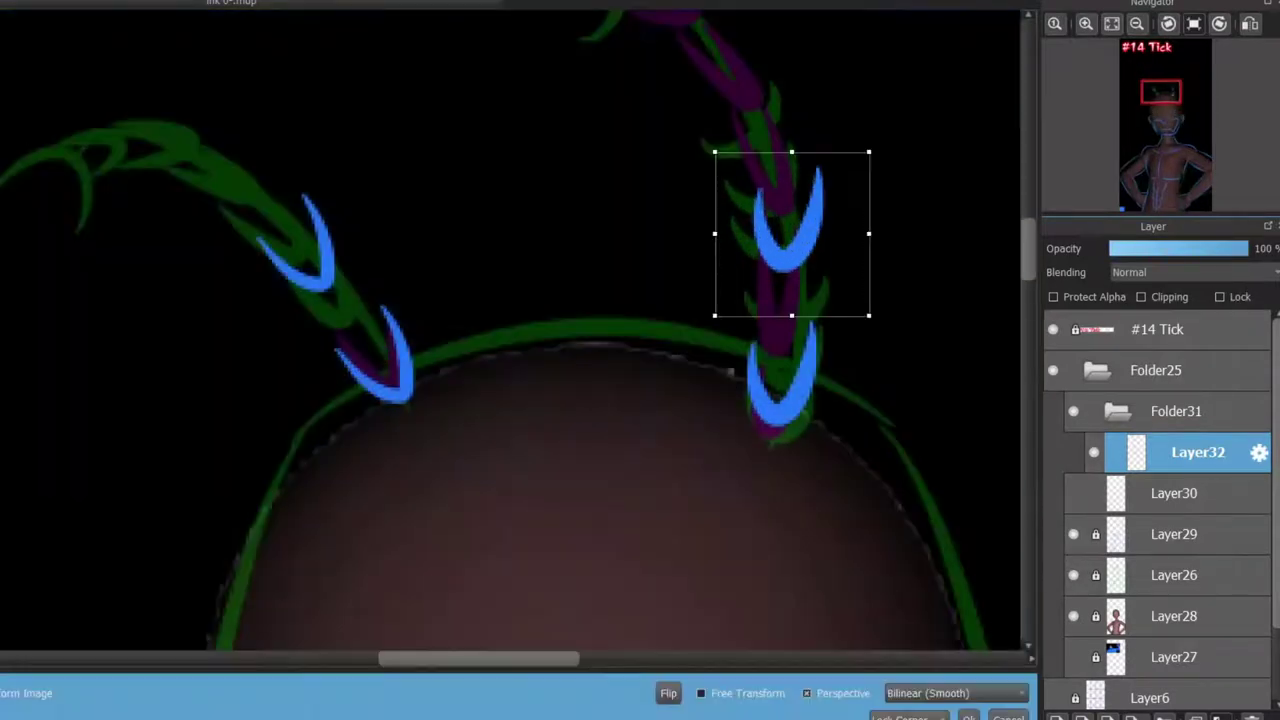
{"action": "left_click_drag", "start_coordinate": [792, 234], "coordinate": [778, 304]}
{"action": "mouse_move", "coordinate": [869, 386]}
{"action": "left_mouse_down"}
{"action": "mouse_move", "coordinate": [880, 420]}
{"action": "mouse_move", "coordinate": [862, 402]}
{"action": "left_mouse_up"}
{"action": "left_click", "coordinate": [968, 718]}
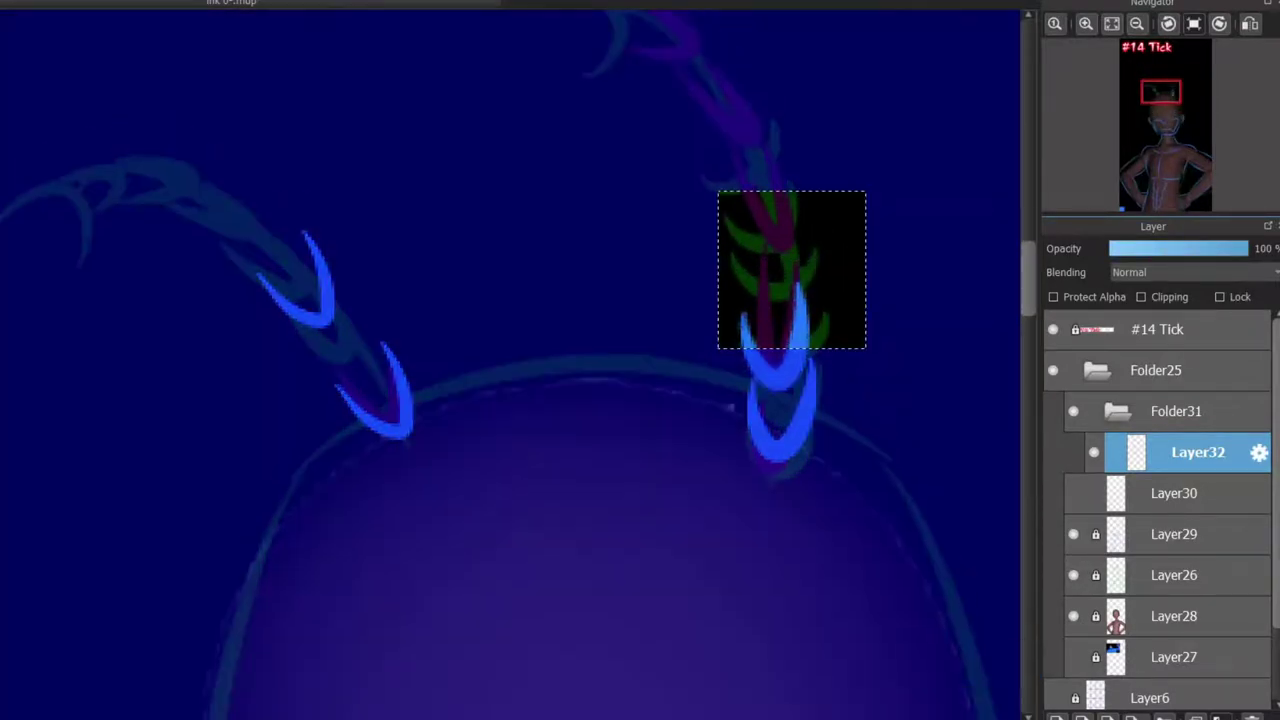
{"action": "key", "text": "ctrl+d"}
Step: Select the copied left-hand antenna segment, move and rotate it to nest against its base segment, and clear the selection
{"action": "left_click_drag", "start_coordinate": [196, 190], "coordinate": [364, 366]}
{"action": "key", "text": "ctrl+t"}
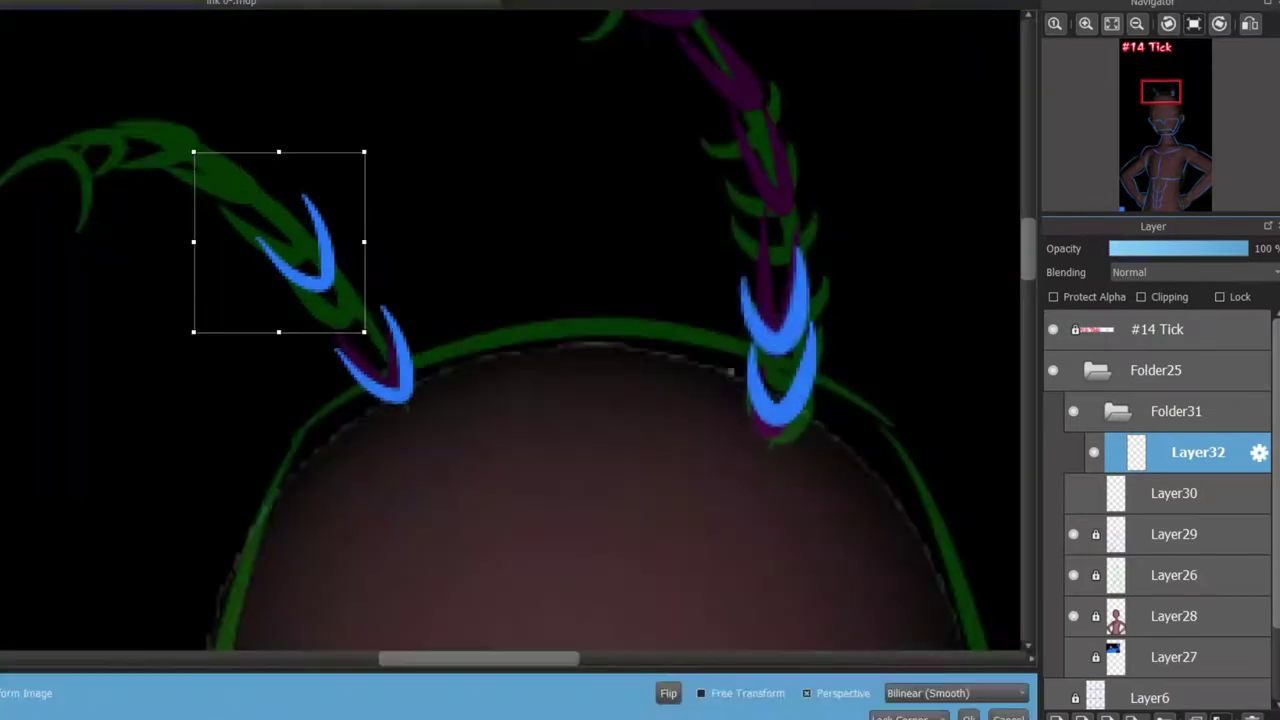
{"action": "left_click_drag", "start_coordinate": [280, 250], "coordinate": [310, 300]}
{"action": "mouse_move", "coordinate": [400, 390]}
{"action": "left_mouse_down"}
{"action": "mouse_move", "coordinate": [430, 345]}
{"action": "mouse_move", "coordinate": [419, 378]}
{"action": "left_mouse_up"}
{"action": "key", "text": "Return"}
{"action": "key", "text": "ctrl+d"}
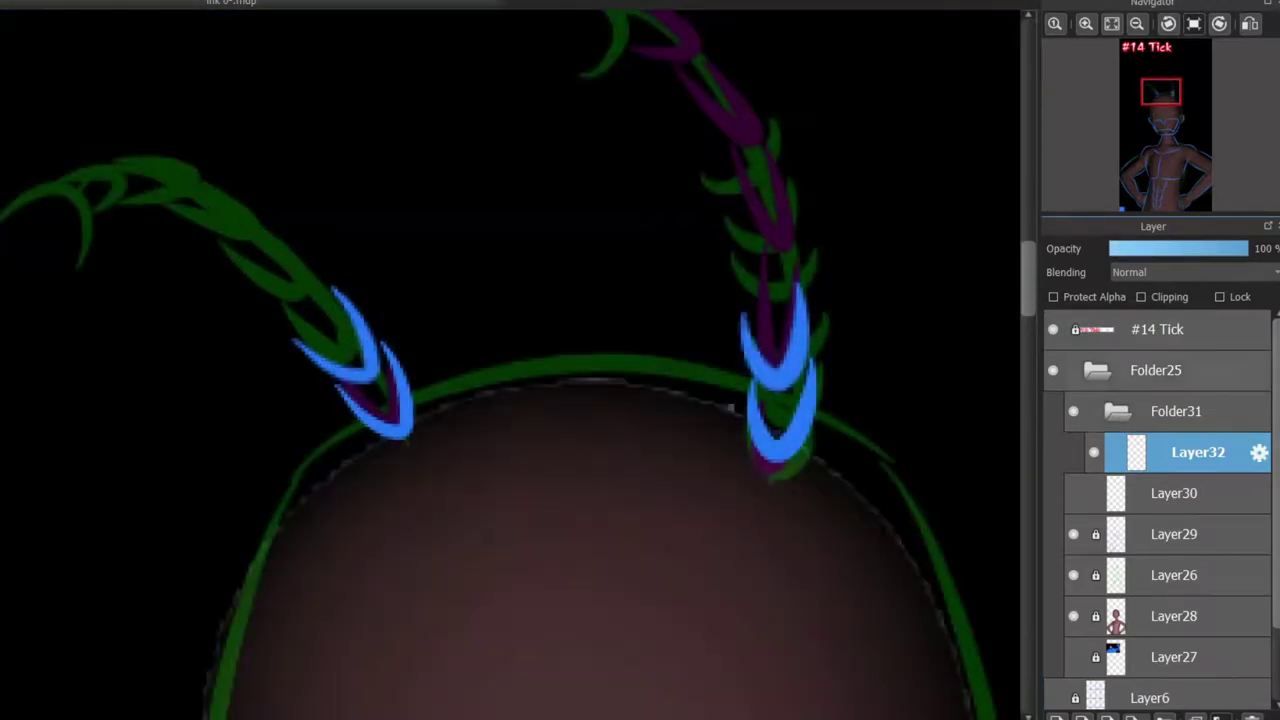
{"action": "left_click", "coordinate": [1159, 370]}
{"action": "left_click_drag", "start_coordinate": [237, 251], "coordinate": [443, 466]}
{"action": "key", "text": "ctrl+c"}
{"action": "key", "text": "ctrl+v"}
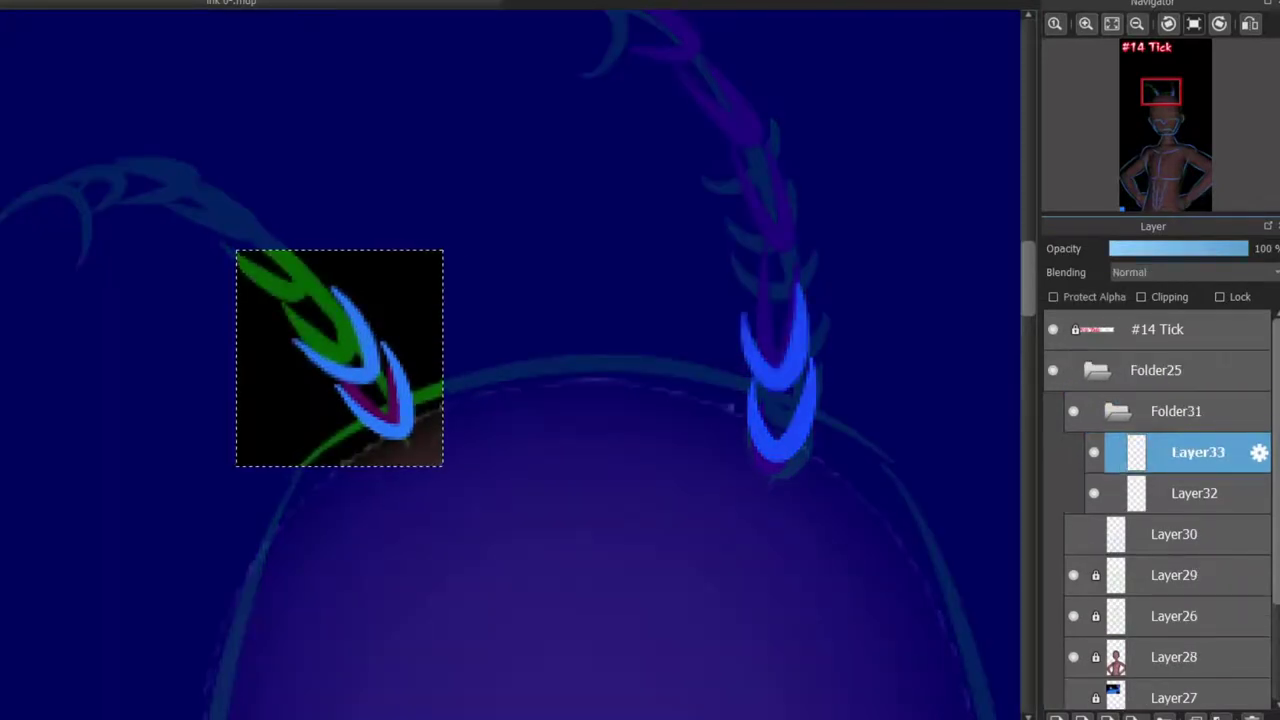
{"action": "key", "text": "ctrl+t"}
{"action": "left_click_drag", "start_coordinate": [340, 358], "coordinate": [480, 194]}
{"action": "key", "text": "Escape"}
{"action": "key", "text": "ctrl+d"}
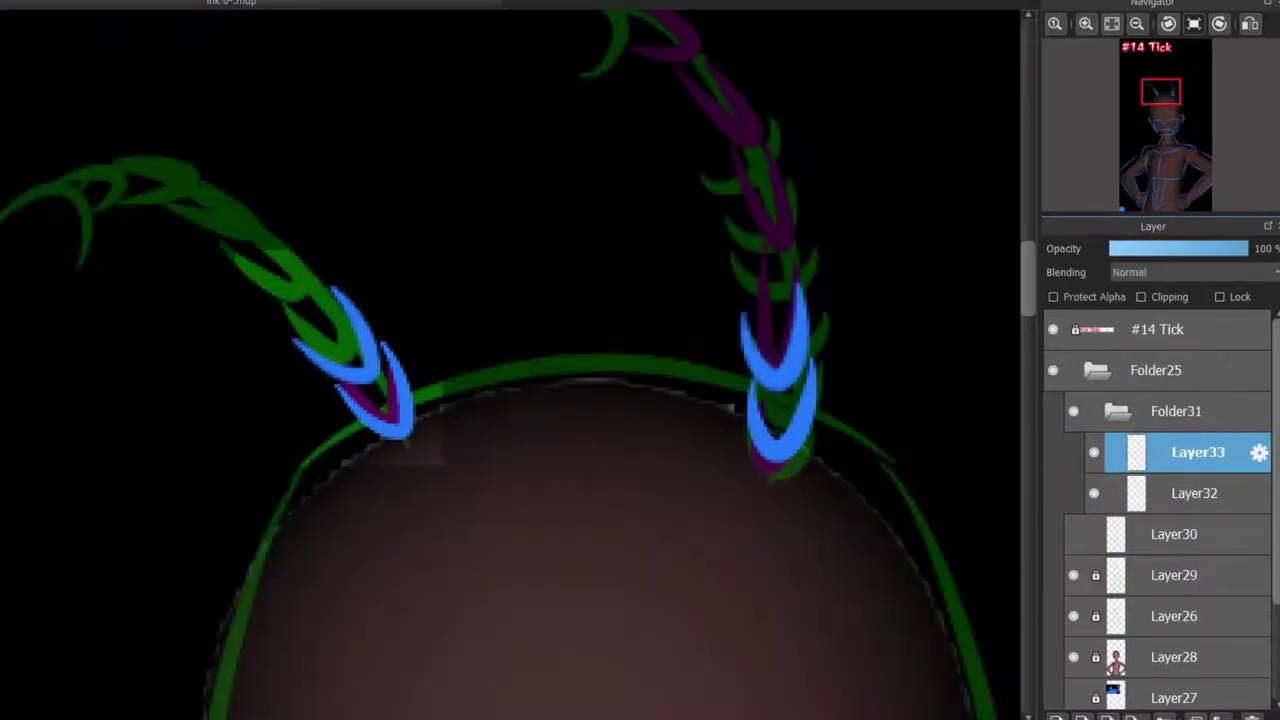
{"action": "key", "text": "ctrl+z"}
{"action": "key", "text": "ctrl+z"}
{"action": "key", "text": "ctrl+z"}
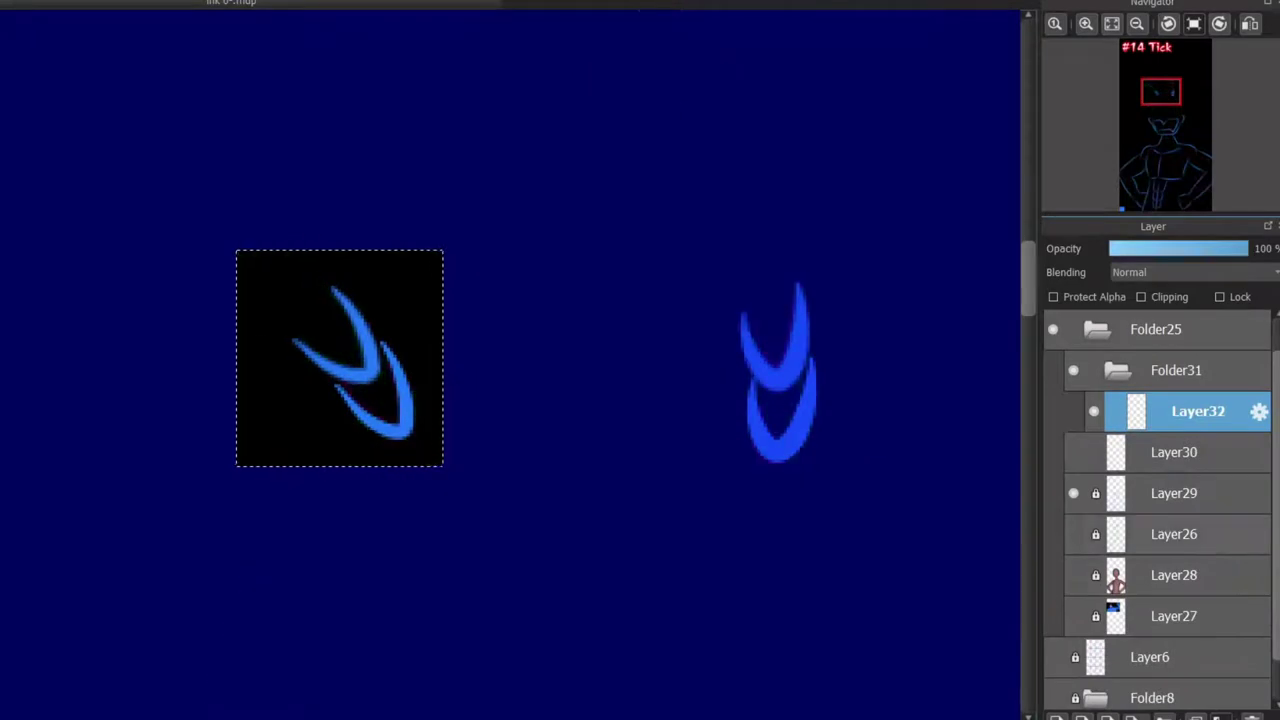
Step: Paste a copy of the two left-hand antenna segments on a new layer, moved and rotated to continue the antenna upward
{"action": "key", "text": "ctrl+y"}
{"action": "key", "text": "ctrl+y"}
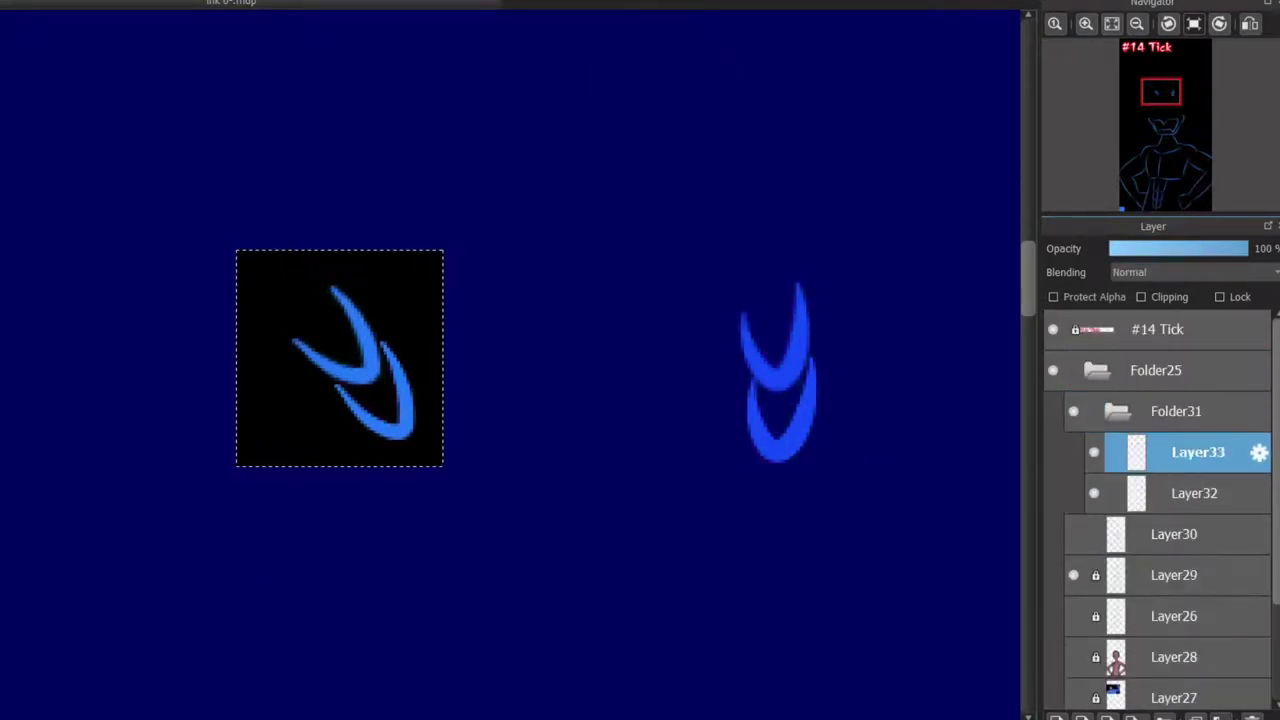
{"action": "key", "text": "ctrl+t"}
{"action": "left_click_drag", "start_coordinate": [340, 310], "coordinate": [230, 223]}
{"action": "left_click_drag", "start_coordinate": [350, 340], "coordinate": [385, 318]}
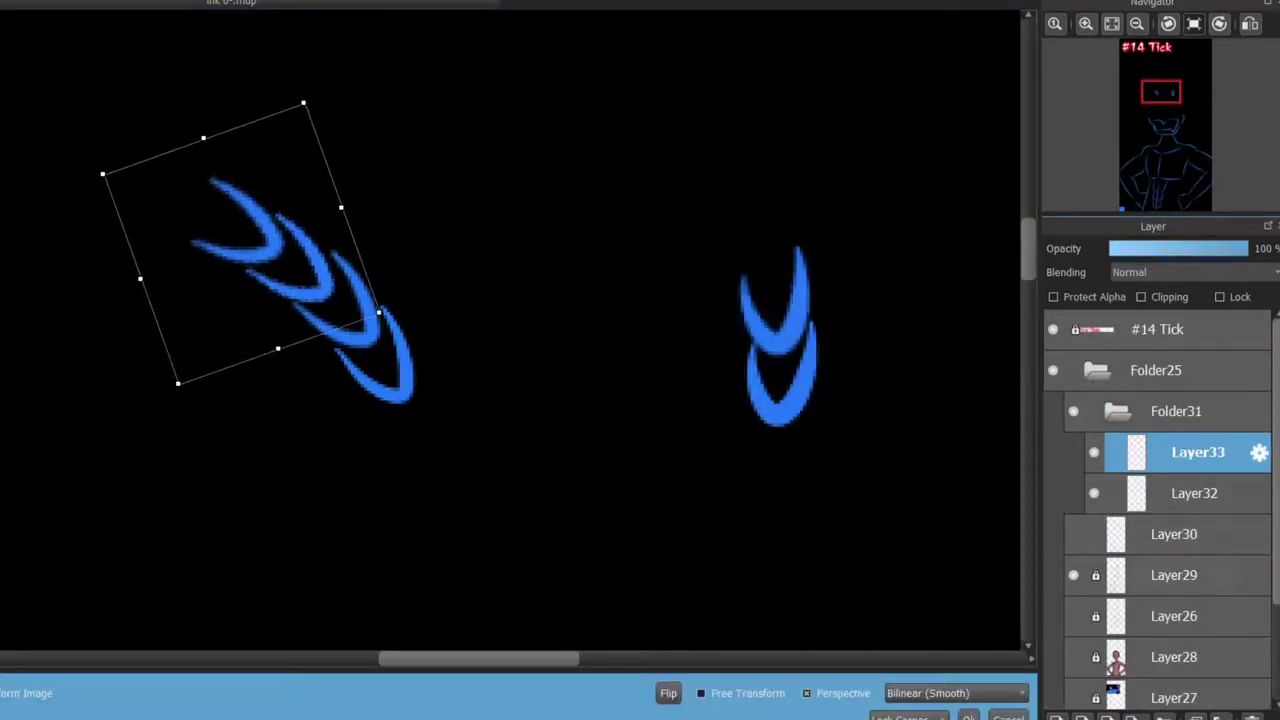
{"action": "key", "text": "Return"}
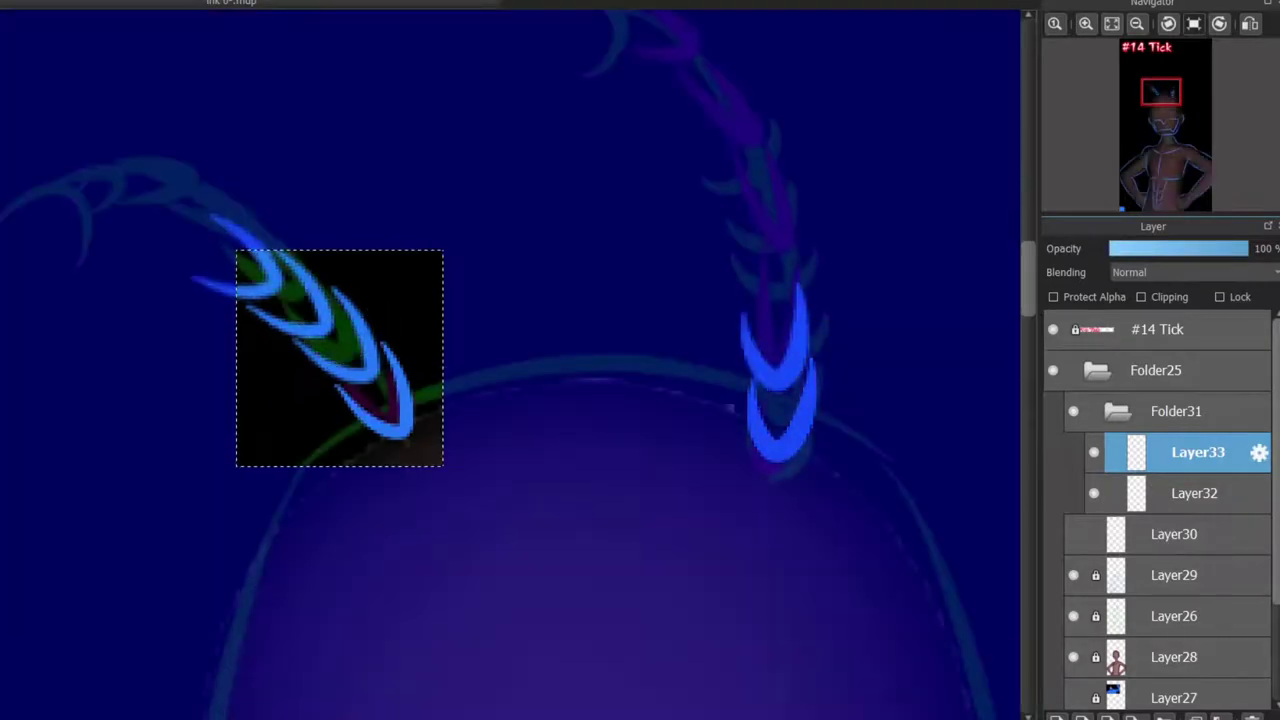
Step: Duplicate Layer33 and move and rotate the copied segments to extend the left-hand antenna toward its tip
{"action": "key", "text": "ctrl+minus"}
{"action": "scroll", "coordinate": [600, 360], "scroll_direction": "down", "scroll_amount": 3}
{"action": "key", "text": "ctrl+minus"}
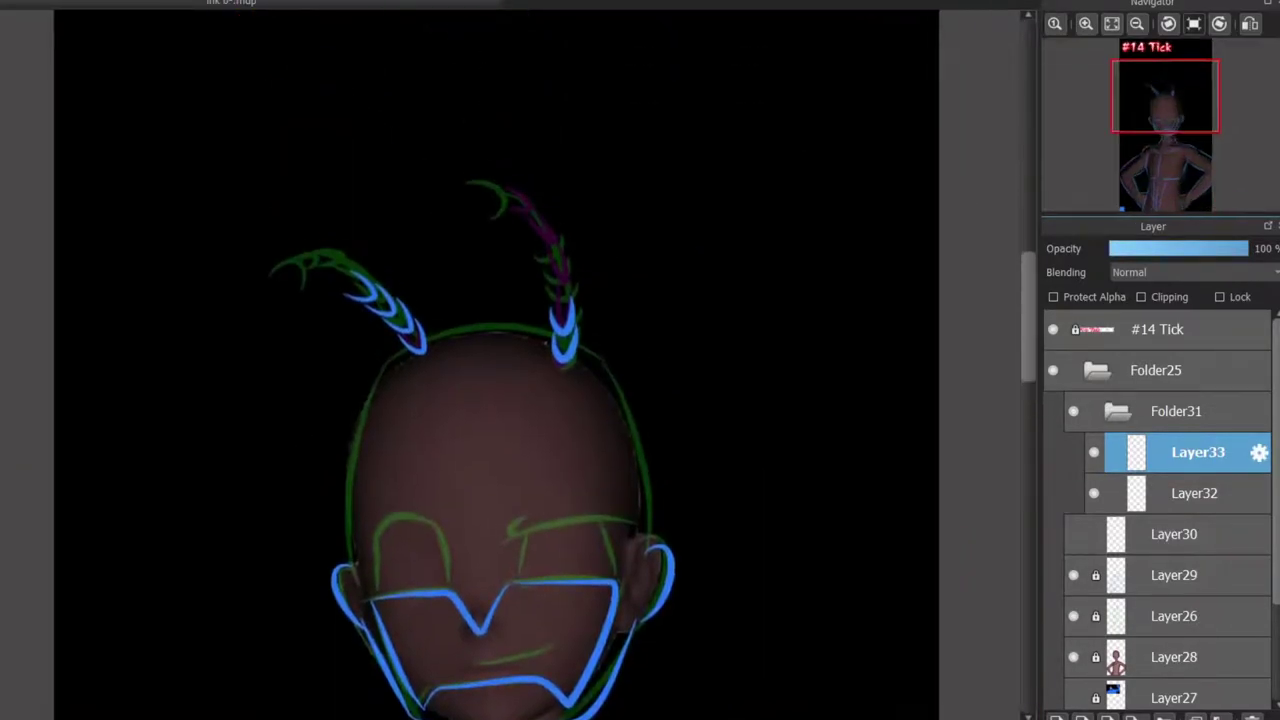
{"action": "scroll", "coordinate": [388, 266], "scroll_direction": "up", "scroll_amount": 5}
{"action": "left_click", "coordinate": [1094, 452]}
{"action": "left_click", "coordinate": [1107, 716]}
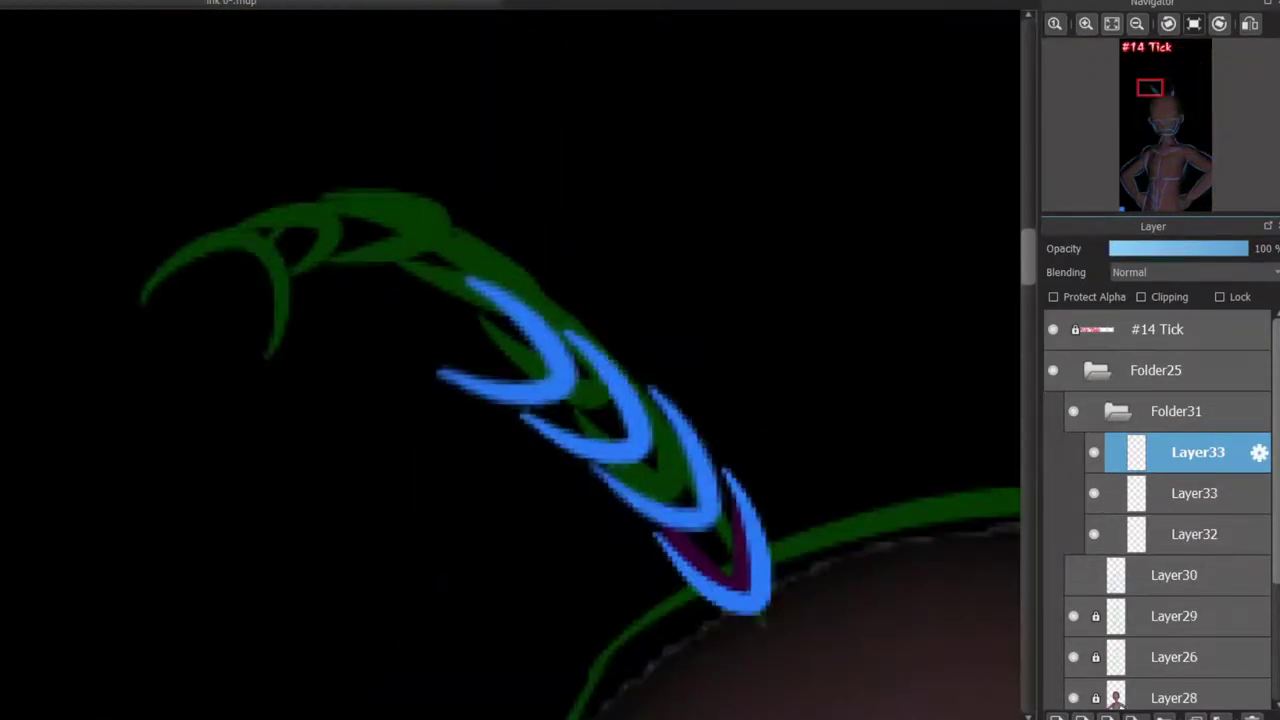
{"action": "key", "text": "ctrl+t"}
{"action": "left_click_drag", "start_coordinate": [457, 286], "coordinate": [347, 280]}
{"action": "key", "text": "Return"}
Step: Merge both Layer33 layers holding the left-hand antenna copies down into Layer32
{"action": "key", "text": "ctrl+minus"}
{"action": "key", "text": "ctrl+minus"}
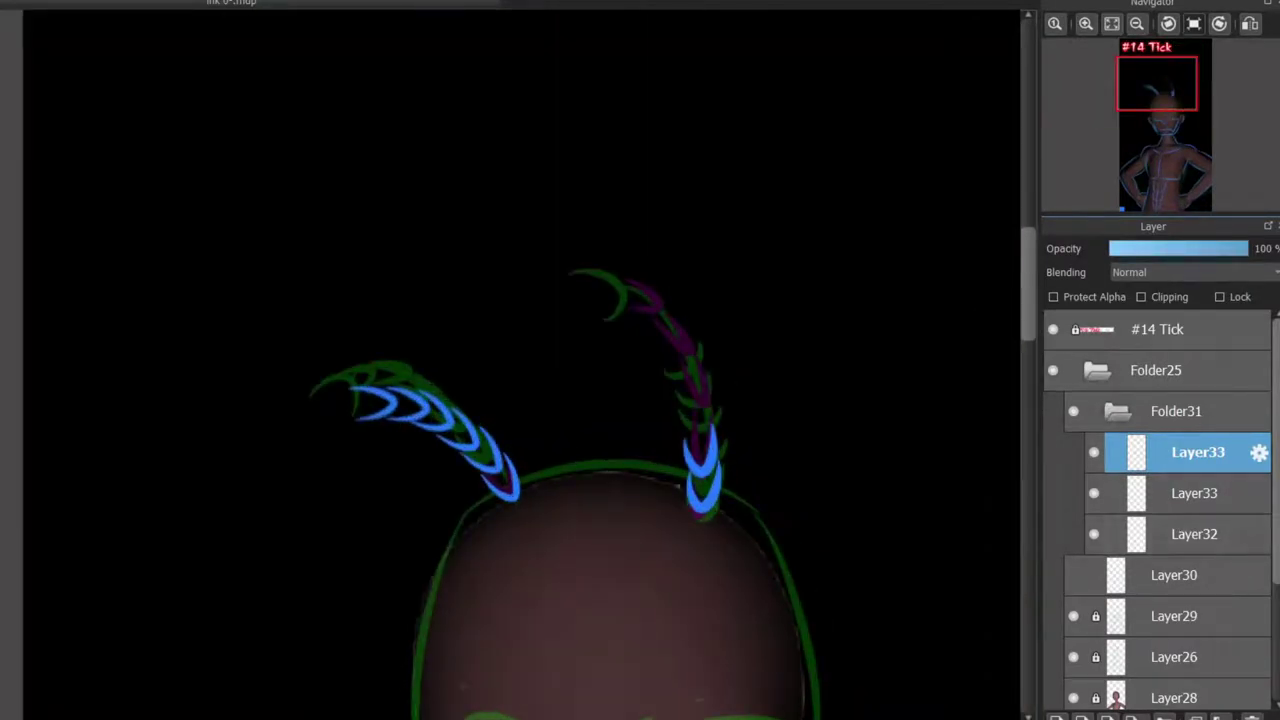
{"action": "key", "text": "ctrl+e"}
{"action": "key", "text": "ctrl+e"}
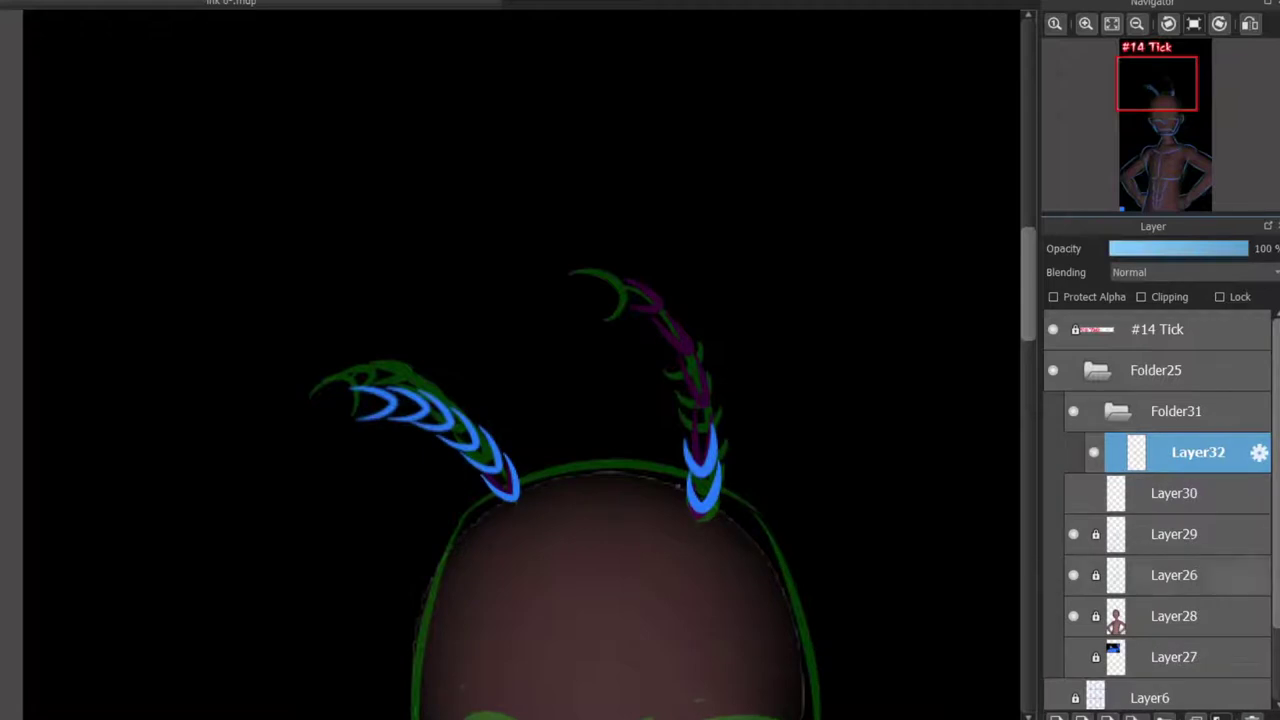
Step: Copy the two right-hand antenna segments onto a new layer above Layer32, moved up and tilted to continue the antenna
{"action": "left_click", "coordinate": [1159, 370]}
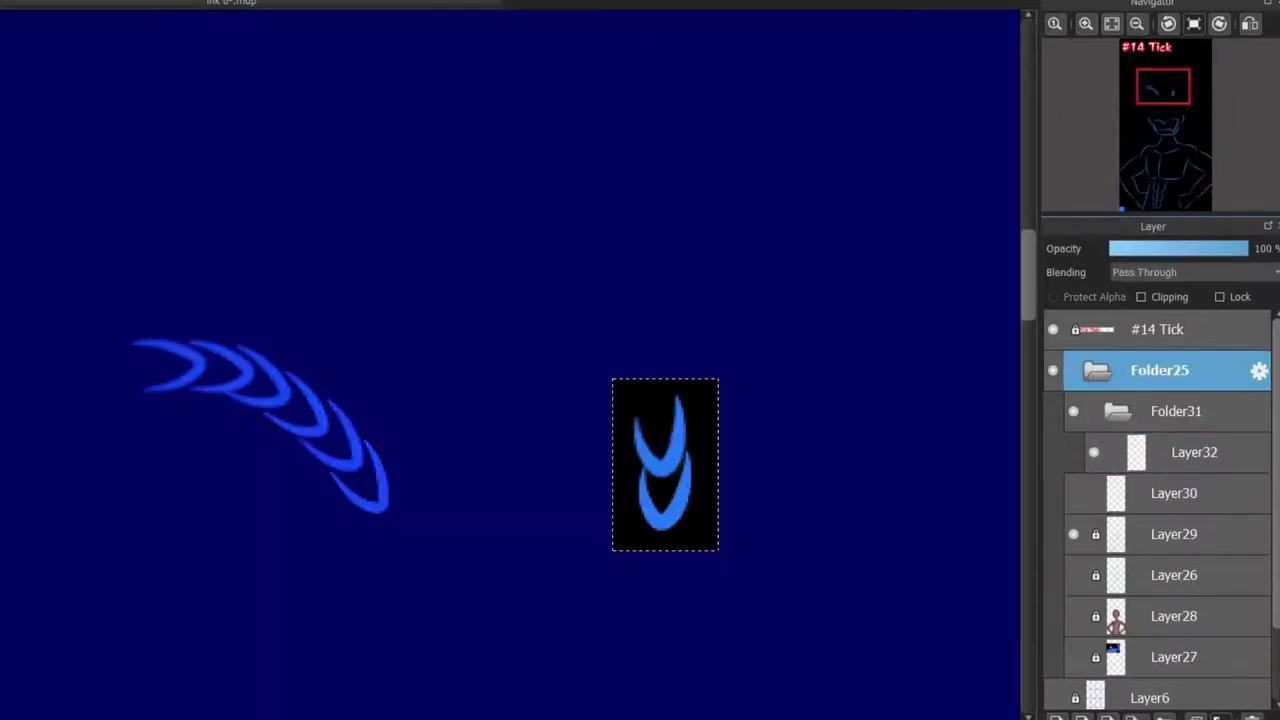
{"action": "left_click", "coordinate": [1073, 575]}
{"action": "left_click", "coordinate": [1073, 616]}
{"action": "left_click", "coordinate": [1197, 452]}
{"action": "key", "text": "ctrl+shift+n"}
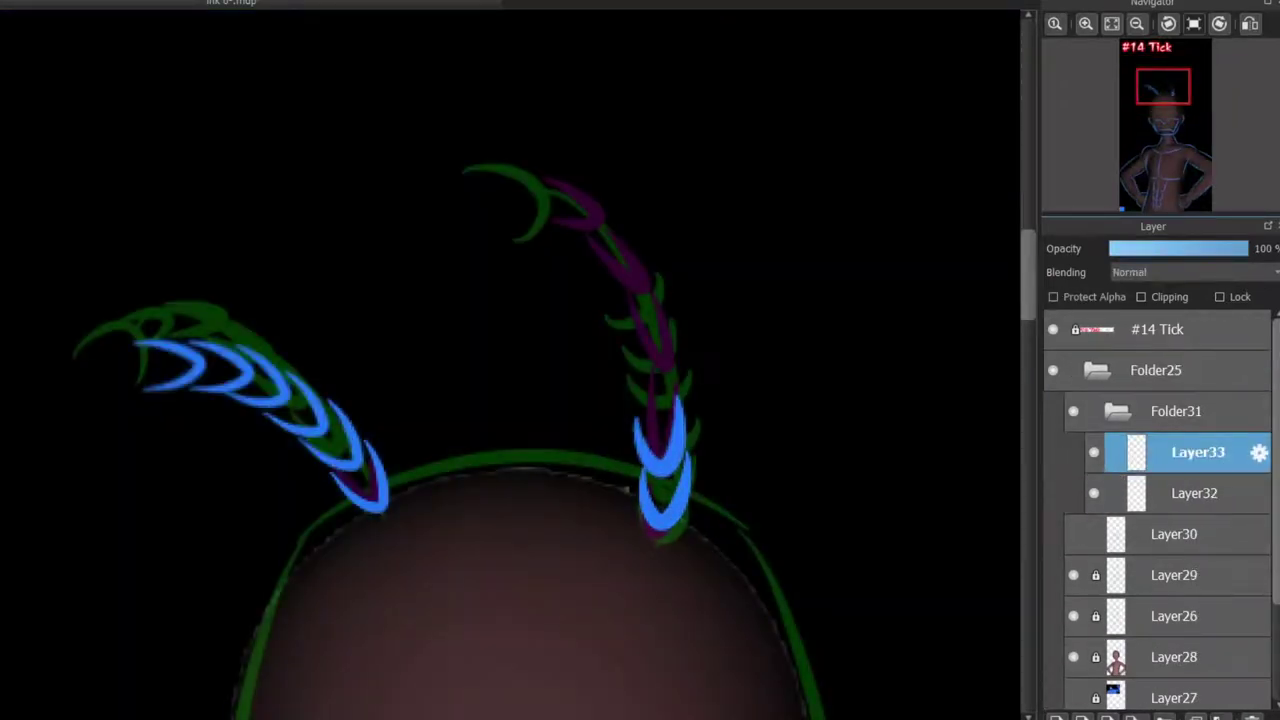
{"action": "key", "text": "ctrl+v"}
{"action": "left_click_drag", "start_coordinate": [660, 425], "coordinate": [685, 280]}
{"action": "key", "text": "Return"}
Step: Duplicate Layer33, move and rotate the segments to extend the right-hand antenna to its tip, and merge the antenna layers down into Layer32
{"action": "left_click", "coordinate": [1196, 716]}
{"action": "key", "text": "ctrl+t"}
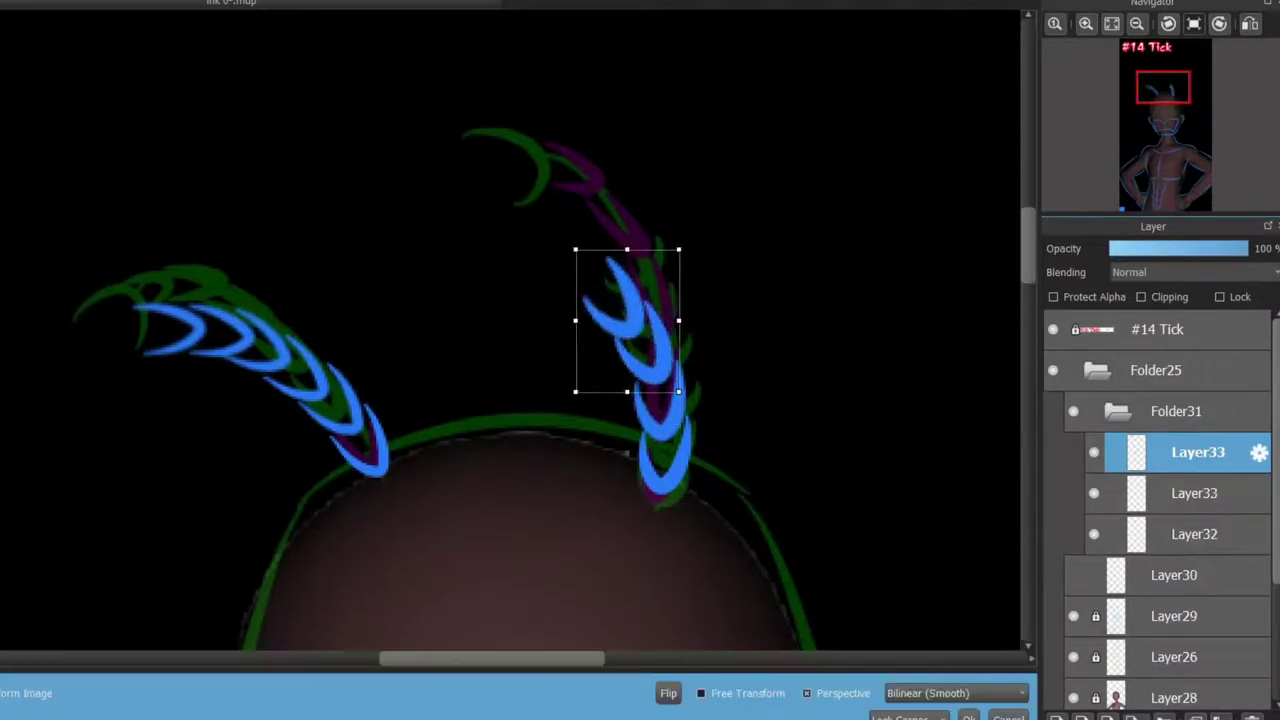
{"action": "left_click_drag", "start_coordinate": [625, 325], "coordinate": [615, 292]}
{"action": "key", "text": "Return"}
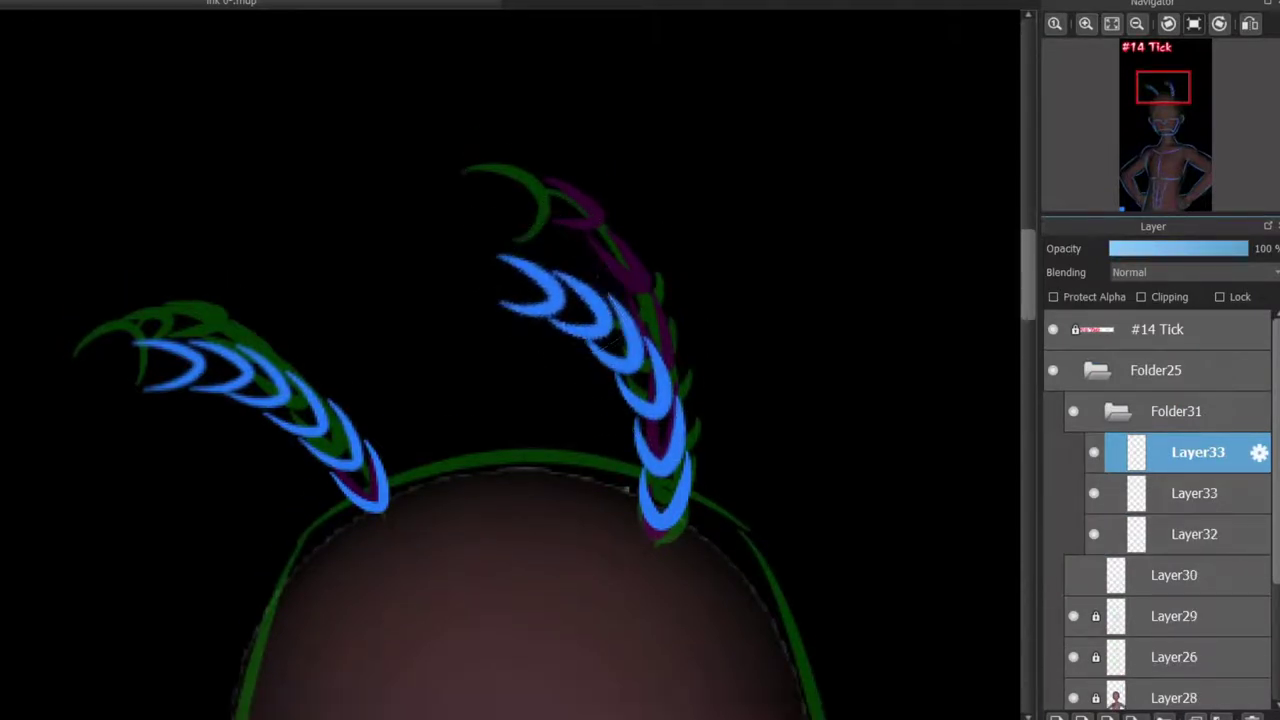
{"action": "key", "text": "ctrl+e"}
{"action": "key", "text": "ctrl+e"}
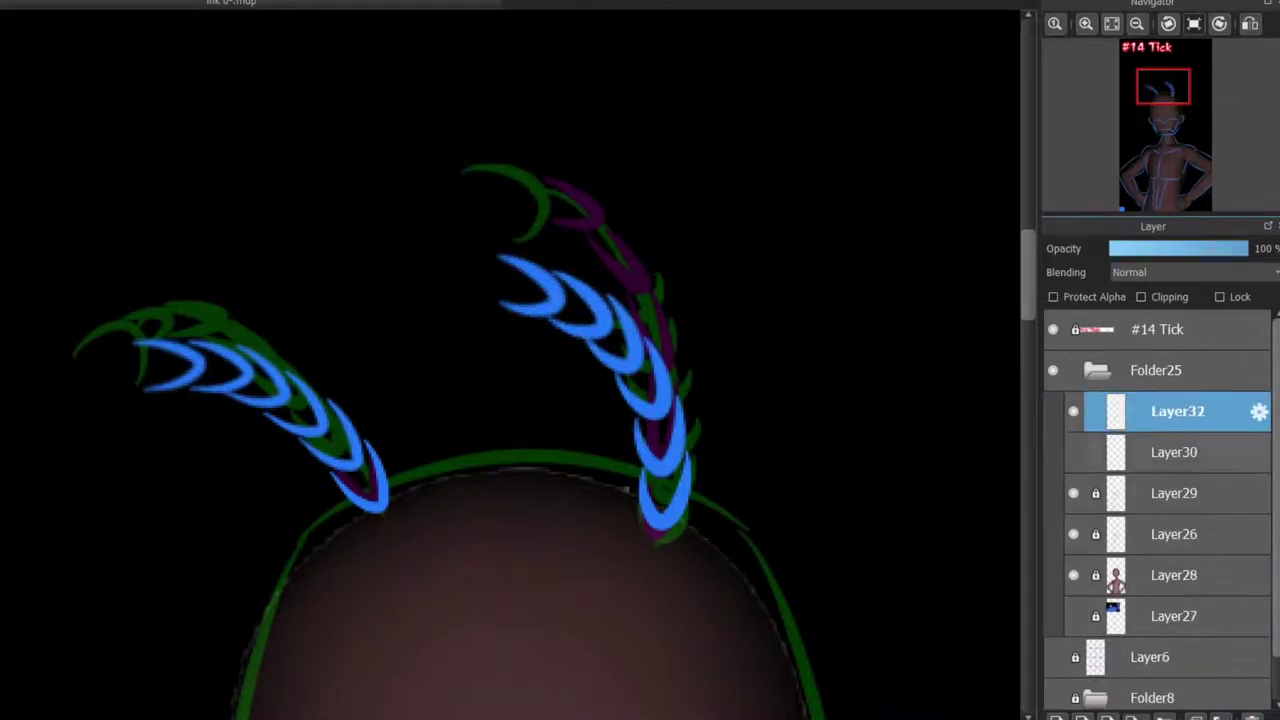
Step: Ink the lowered right-hand eyebrow on Layer30 as one blue stroke with a hooked inner end
{"action": "scroll", "coordinate": [518, 364], "scroll_direction": "down", "scroll_amount": 10}
{"action": "scroll", "coordinate": [518, 364], "scroll_direction": "down", "scroll_amount": 2}
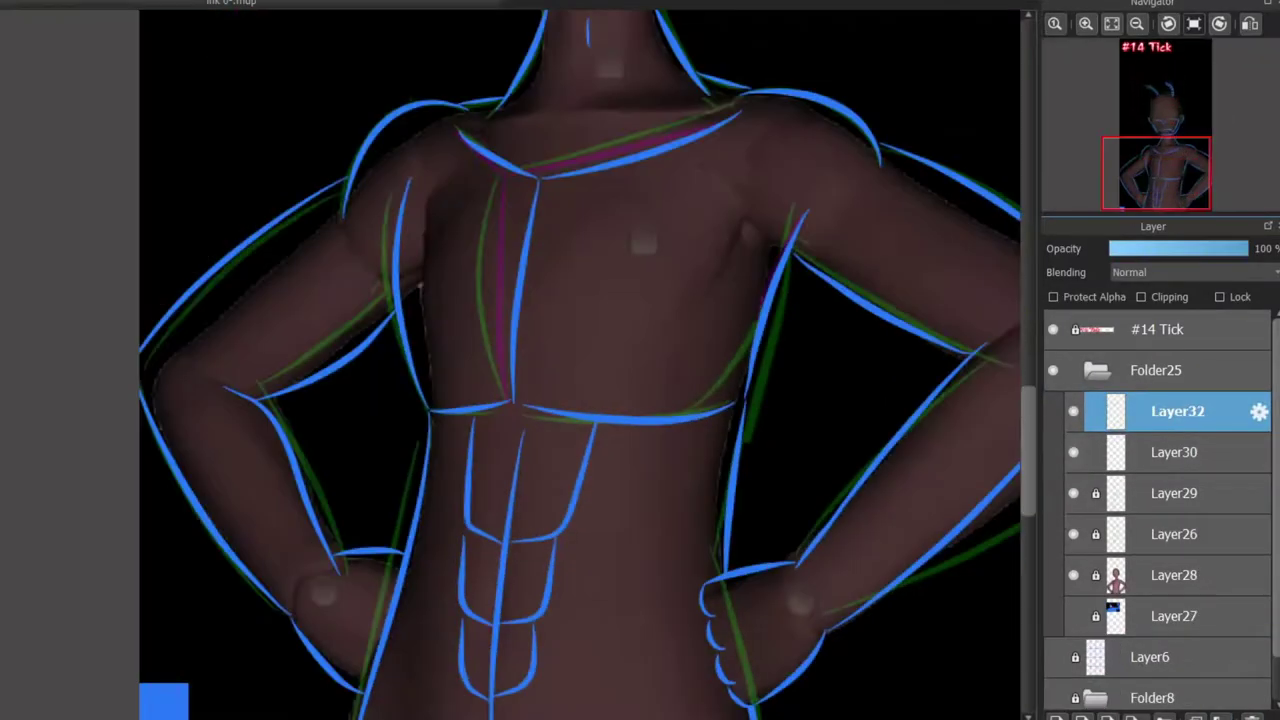
{"action": "scroll", "coordinate": [580, 364], "scroll_direction": "up", "scroll_amount": 10}
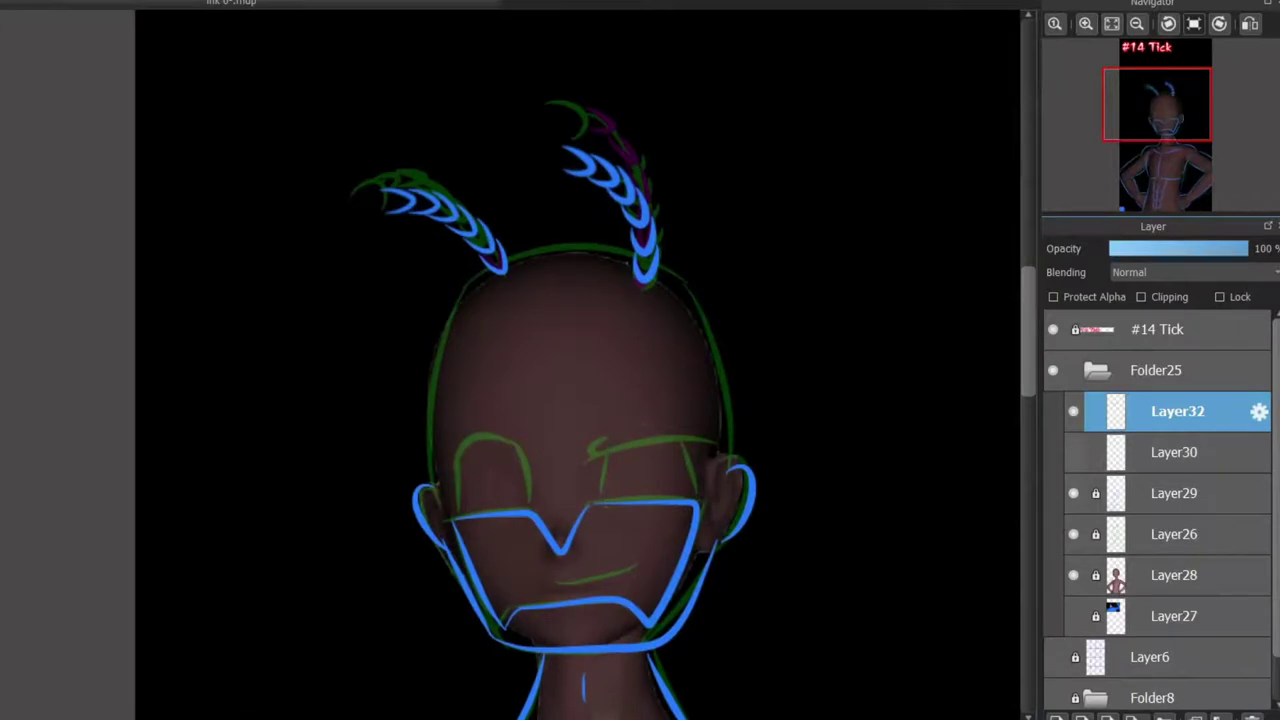
{"action": "left_click", "coordinate": [1174, 452]}
{"action": "scroll", "coordinate": [658, 430], "scroll_direction": "up", "scroll_amount": 3}
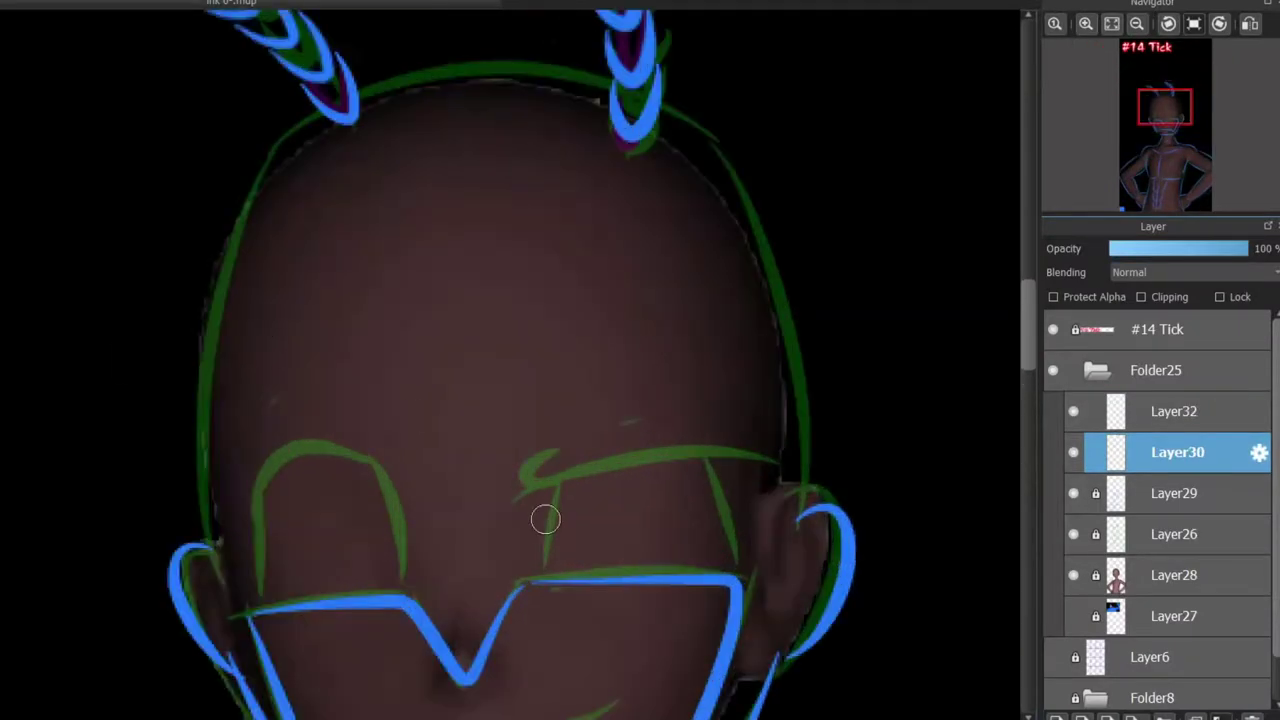
{"action": "left_click_drag", "start_coordinate": [537, 455], "coordinate": [698, 448]}
{"action": "key", "text": "ctrl+z"}
{"action": "left_click_drag", "start_coordinate": [537, 440], "coordinate": [755, 487]}
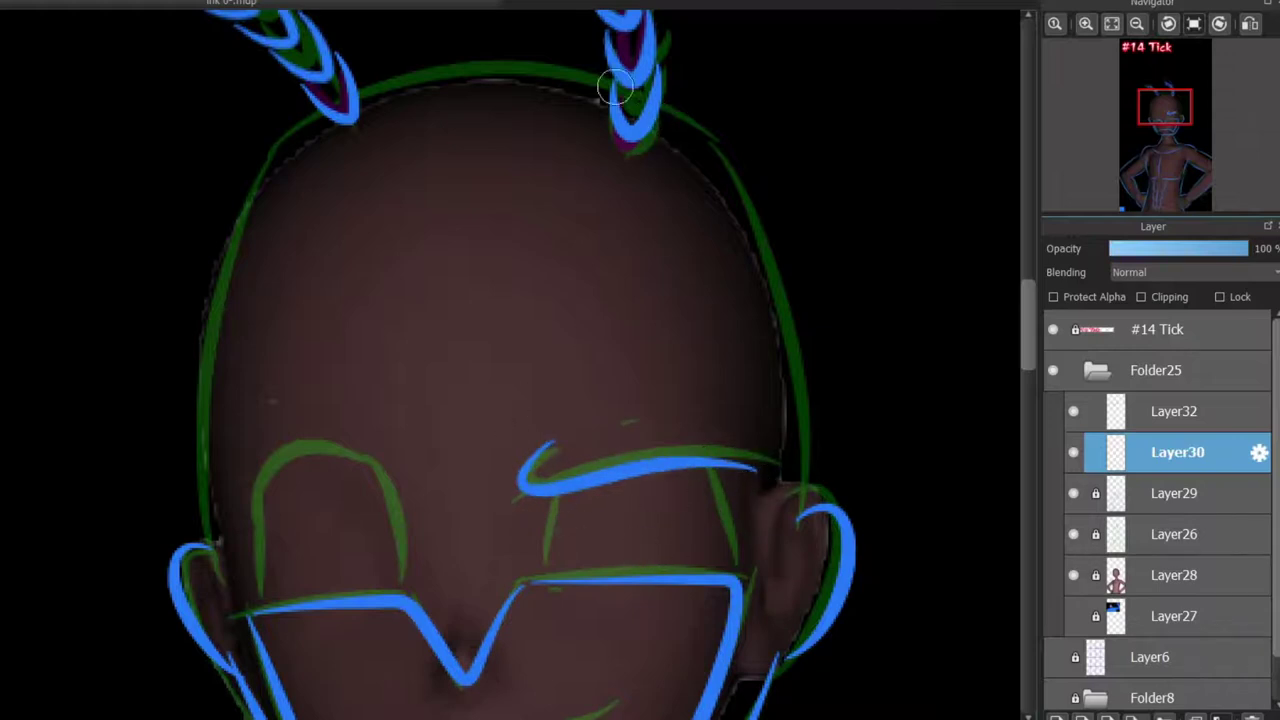
Step: Ink the head outline in blue from the left-hand ear over the crown down to the right-hand ear
{"action": "key", "text": "ctrl+z"}
{"action": "mouse_move", "coordinate": [210, 567]}
{"action": "left_mouse_down"}
{"action": "mouse_move", "coordinate": [457, 63]}
{"action": "mouse_move", "coordinate": [694, 191]}
{"action": "left_mouse_up"}
{"action": "key", "text": "ctrl+z"}
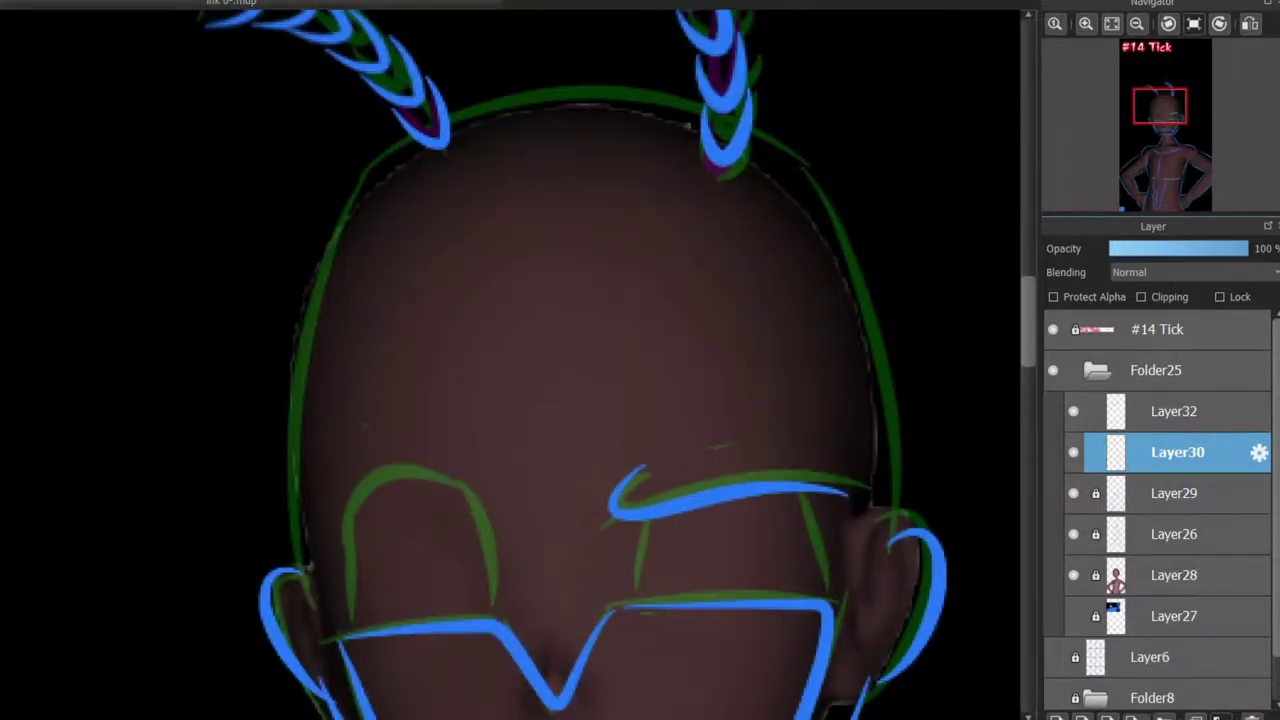
{"action": "left_click_drag", "start_coordinate": [282, 426], "coordinate": [780, 120]}
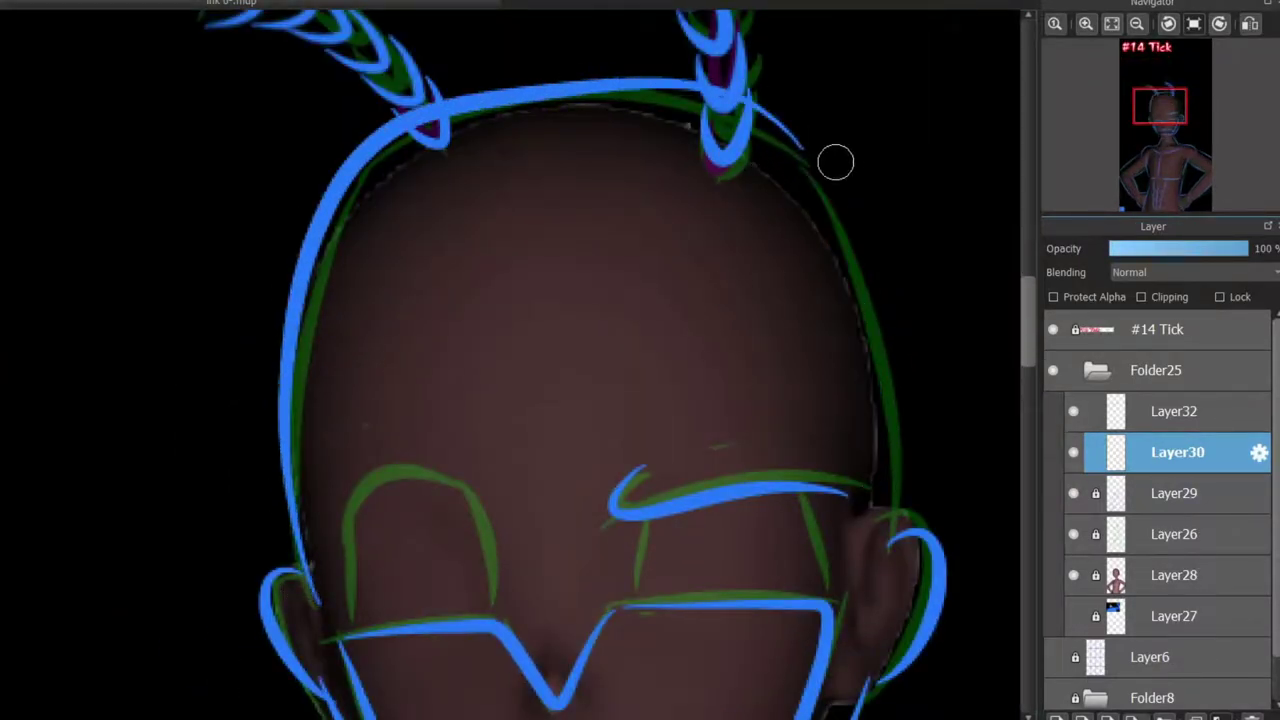
{"action": "left_click_drag", "start_coordinate": [826, 166], "coordinate": [895, 530]}
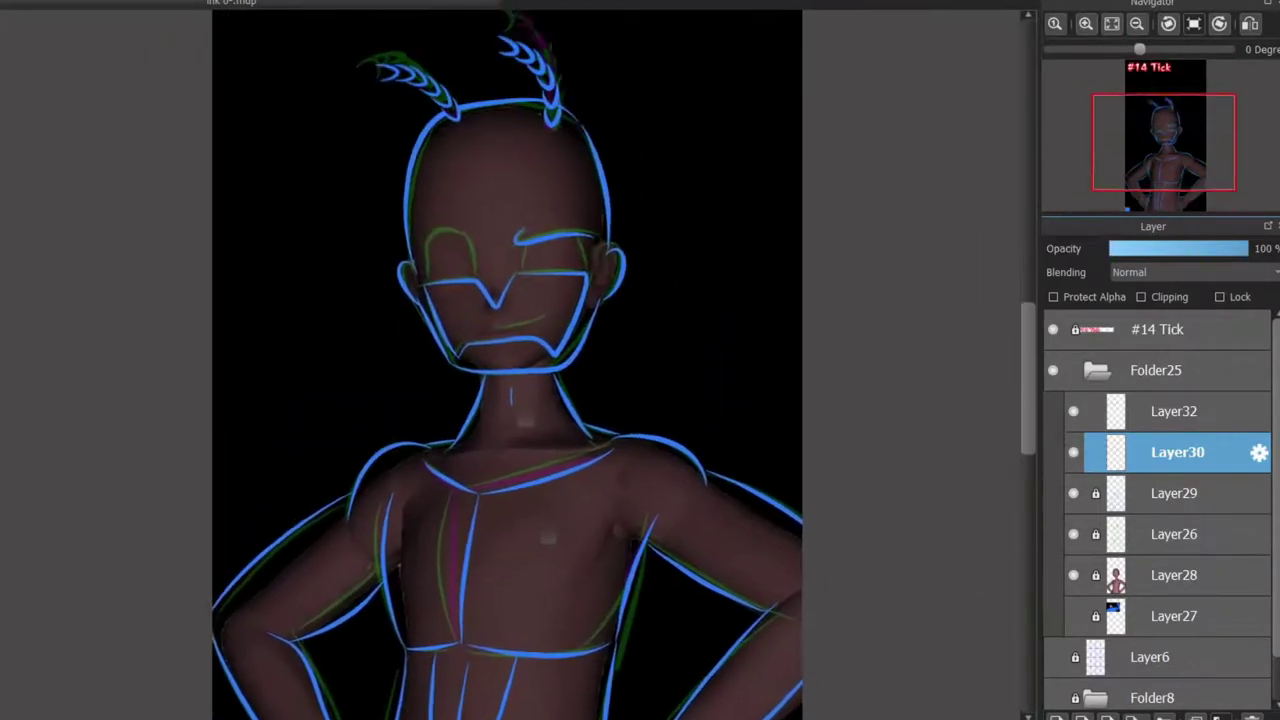
Step: Move Layer32 below Layer30 and Layer29 in the layer stack
{"action": "scroll", "coordinate": [510, 300], "scroll_direction": "up", "scroll_amount": 3}
{"action": "left_click", "coordinate": [1073, 411]}
{"action": "left_click", "coordinate": [1173, 411]}
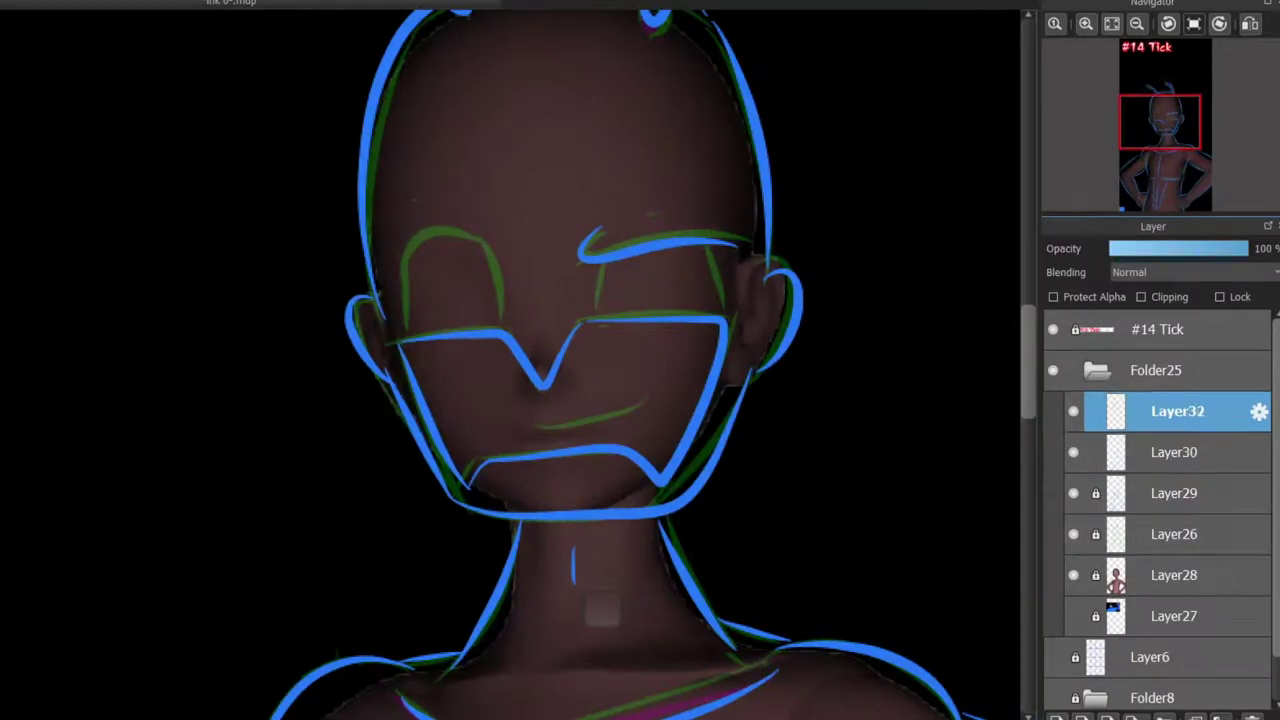
{"action": "left_click_drag", "start_coordinate": [1173, 411], "coordinate": [1173, 452]}
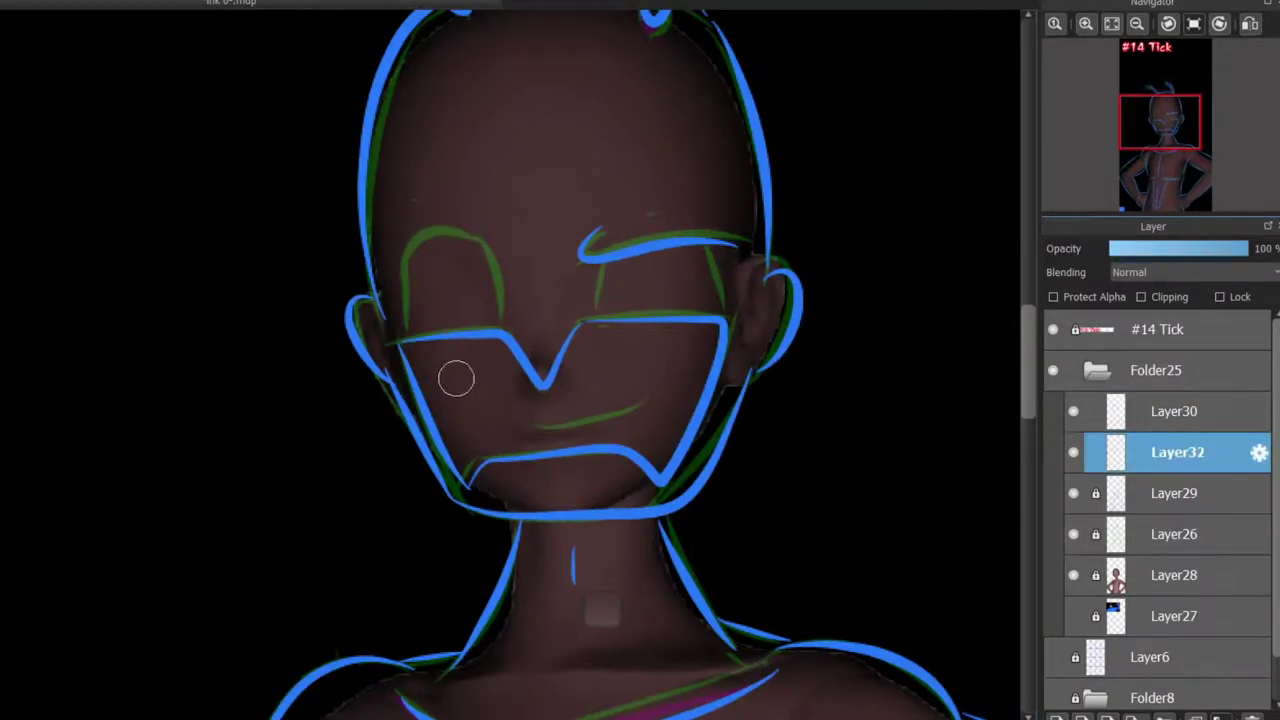
{"action": "scroll", "coordinate": [519, 221], "scroll_direction": "up", "scroll_amount": 2}
{"action": "scroll", "coordinate": [510, 360], "scroll_direction": "down", "scroll_amount": 1}
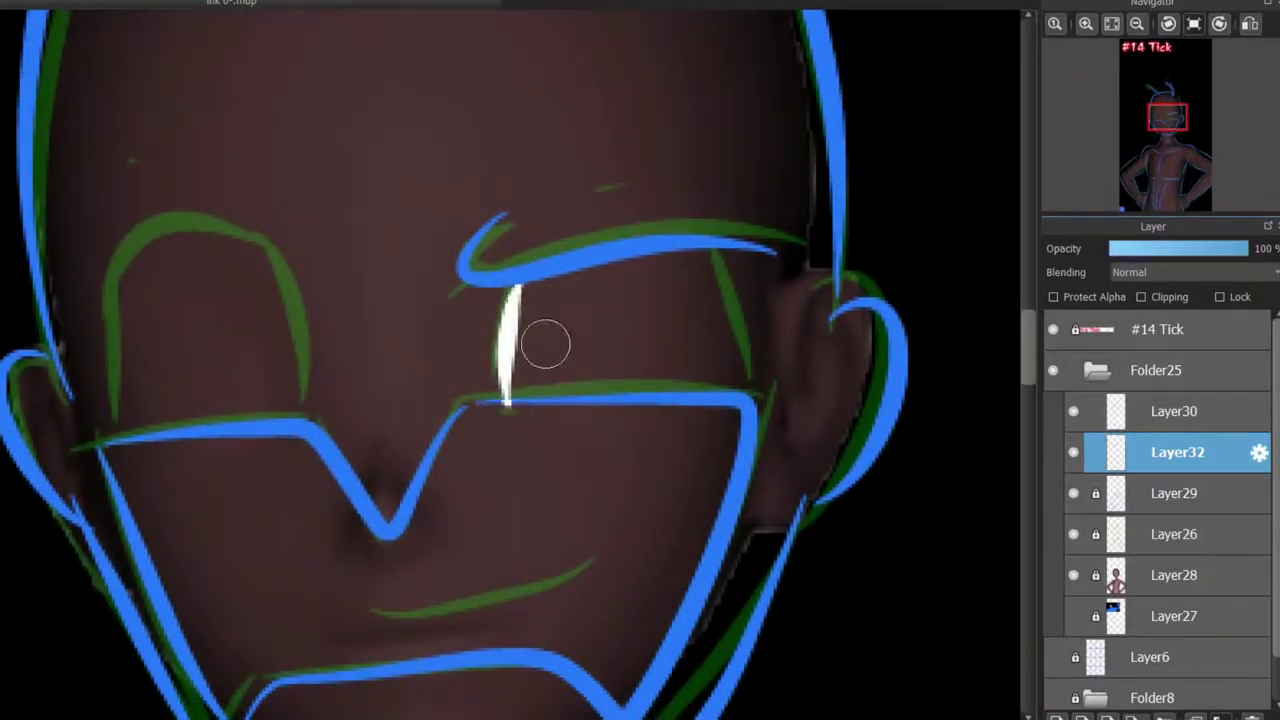
{"action": "key", "text": "ctrl+Down"}
Step: Draw the two side edges of the right-hand eye in white on Layer32, from the eyebrow to the mask edge
{"action": "left_click_drag", "start_coordinate": [497, 397], "coordinate": [515, 287]}
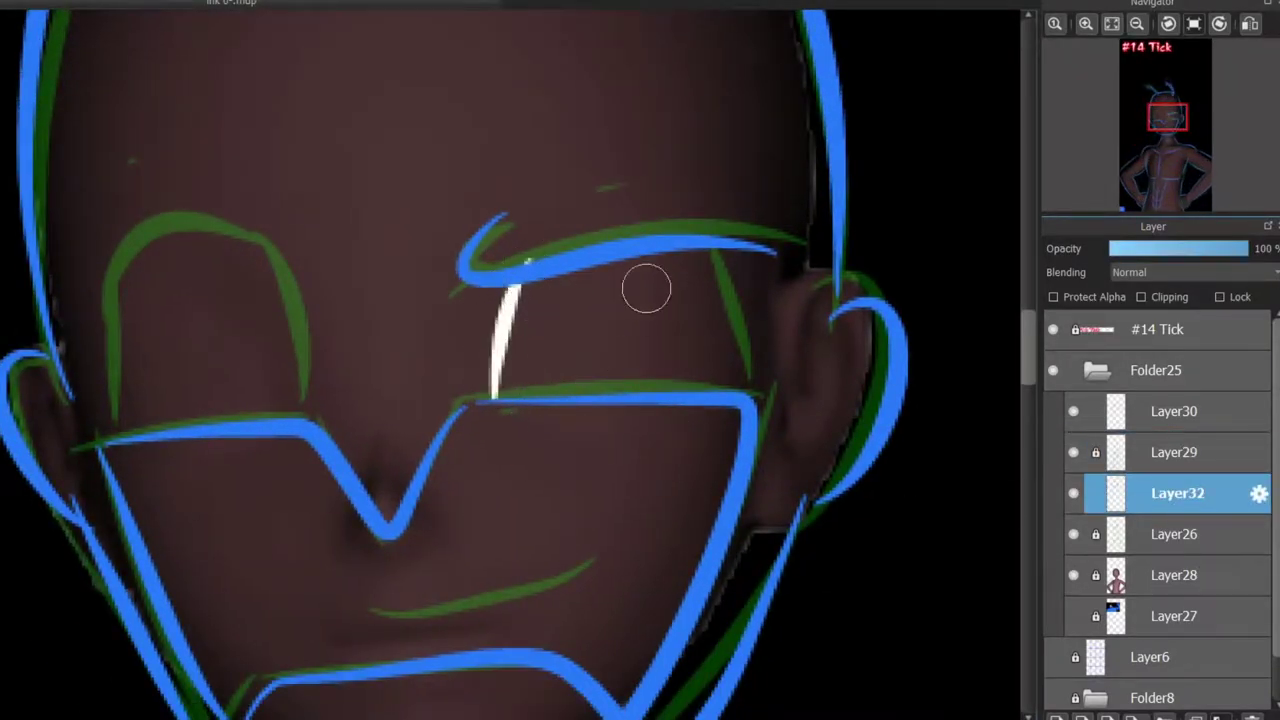
{"action": "left_click_drag", "start_coordinate": [703, 250], "coordinate": [740, 398]}
{"action": "left_click_drag", "start_coordinate": [1168, 117], "coordinate": [1155, 104]}
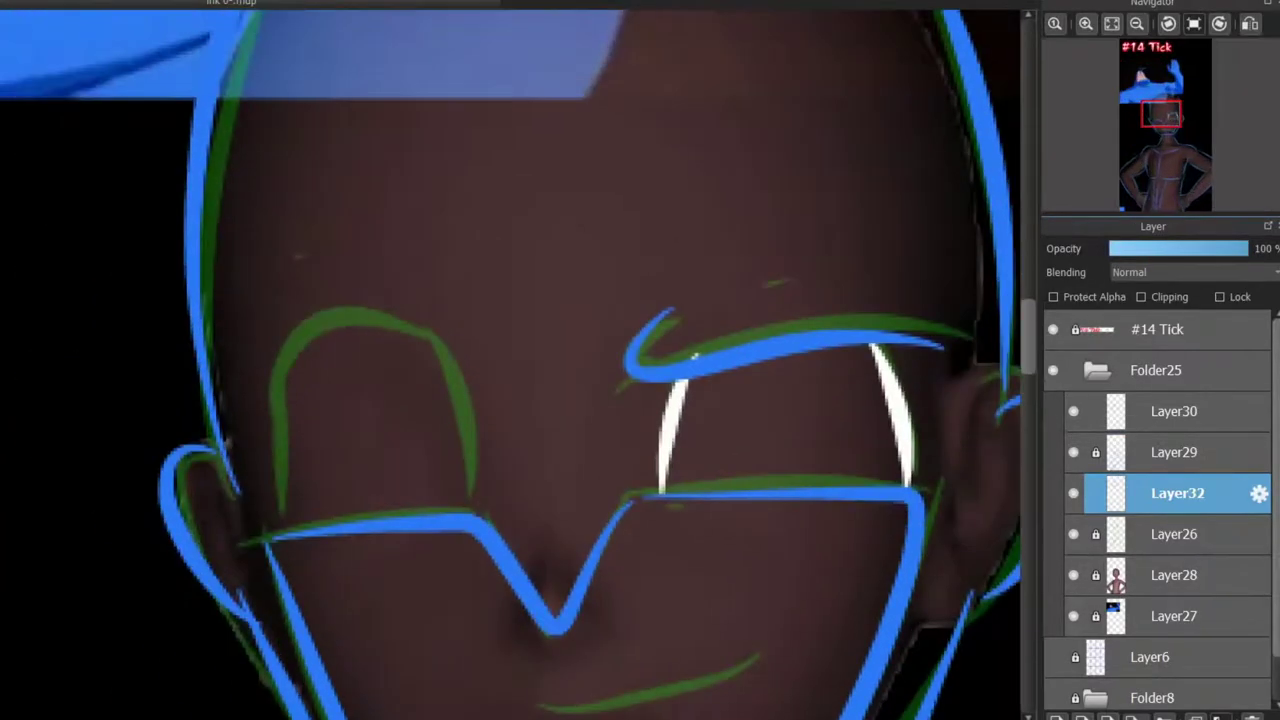
Step: Consult the Layer27 reference and outline the left-hand eye on Layer32 as a tall white arch above the mask edge
{"action": "left_click", "coordinate": [1174, 616]}
{"action": "left_click", "coordinate": [1177, 493]}
{"action": "mouse_move", "coordinate": [466, 512]}
{"action": "left_mouse_down"}
{"action": "mouse_move", "coordinate": [300, 514]}
{"action": "mouse_move", "coordinate": [474, 420]}
{"action": "mouse_move", "coordinate": [468, 512]}
{"action": "left_mouse_up"}
{"action": "key", "text": "ctrl+z"}
{"action": "scroll", "coordinate": [354, 414], "scroll_direction": "down", "scroll_amount": 3}
{"action": "scroll", "coordinate": [451, 458], "scroll_direction": "up", "scroll_amount": 3}
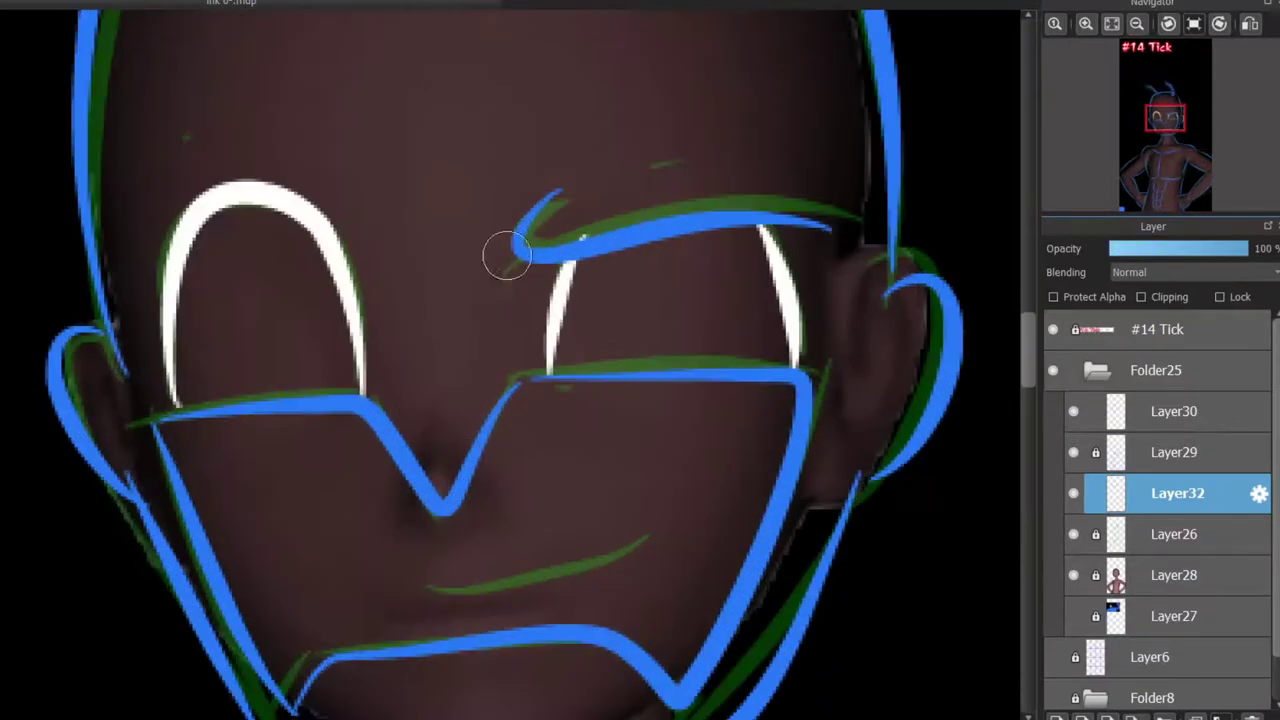
{"action": "scroll", "coordinate": [604, 210], "scroll_direction": "down", "scroll_amount": 3}
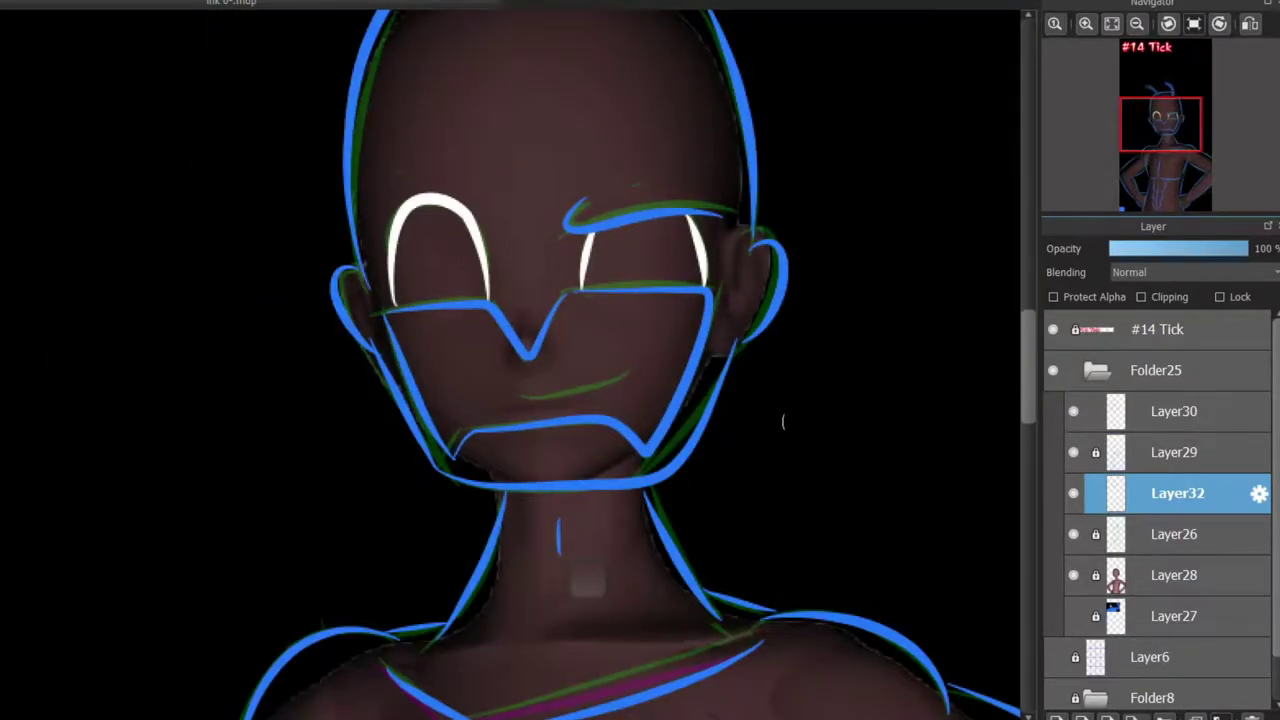
Step: Draw a thin white smirking mouth line with a pointed left-hand corner and a gap in the middle
{"action": "mouse_move", "coordinate": [1160, 125]}
{"action": "left_mouse_down"}
{"action": "mouse_move", "coordinate": [1146, 103]}
{"action": "mouse_move", "coordinate": [1162, 124]}
{"action": "left_mouse_up"}
{"action": "scroll", "coordinate": [83, 182], "scroll_direction": "up", "scroll_amount": 2}
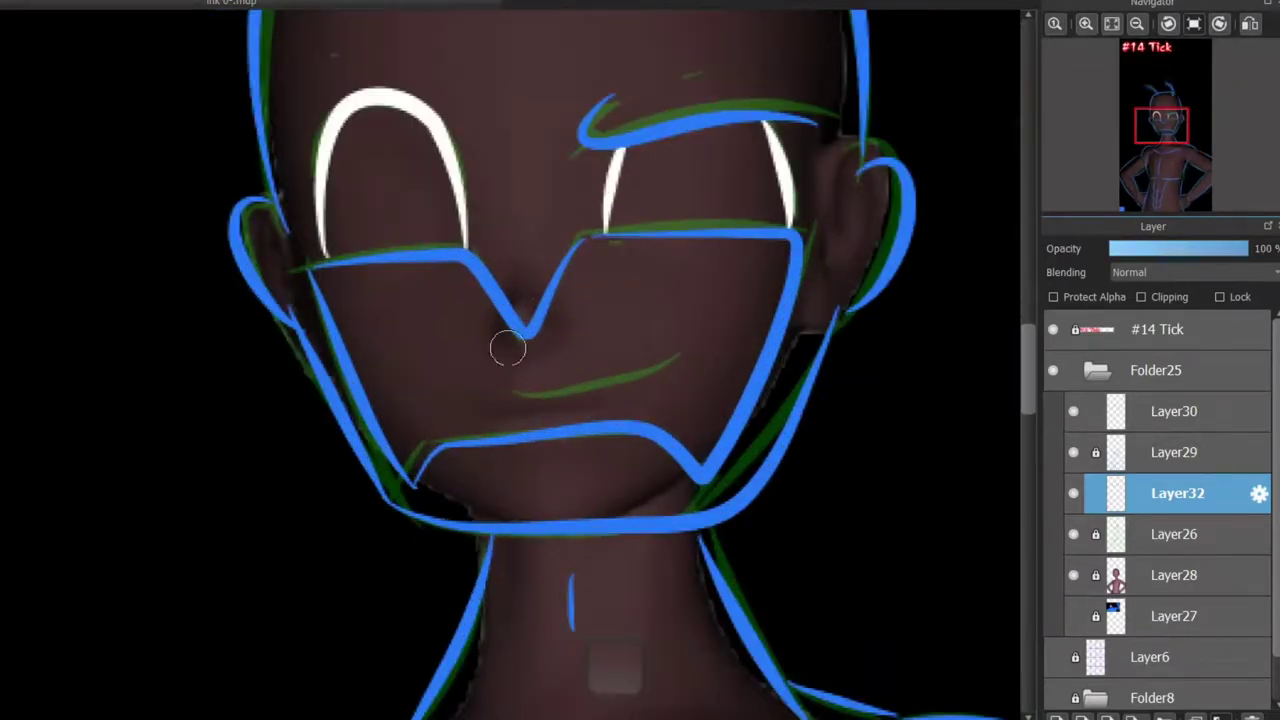
{"action": "scroll", "coordinate": [507, 347], "scroll_direction": "up", "scroll_amount": 1}
{"action": "mouse_move", "coordinate": [434, 312]}
{"action": "left_mouse_down"}
{"action": "mouse_move", "coordinate": [419, 337]}
{"action": "mouse_move", "coordinate": [729, 364]}
{"action": "left_mouse_up"}
{"action": "key", "text": "ctrl+z"}
{"action": "mouse_move", "coordinate": [400, 372]}
{"action": "left_mouse_down"}
{"action": "mouse_move", "coordinate": [709, 391]}
{"action": "mouse_move", "coordinate": [442, 350]}
{"action": "left_mouse_up"}
{"action": "key", "text": "ctrl+z"}
{"action": "mouse_move", "coordinate": [394, 386]}
{"action": "left_mouse_down"}
{"action": "mouse_move", "coordinate": [694, 352]}
{"action": "mouse_move", "coordinate": [580, 386]}
{"action": "mouse_move", "coordinate": [680, 370]}
{"action": "left_mouse_up"}
{"action": "key", "text": "ctrl+z"}
{"action": "key", "text": "ctrl+z"}
{"action": "mouse_move", "coordinate": [396, 378]}
{"action": "left_mouse_down"}
{"action": "mouse_move", "coordinate": [636, 374]}
{"action": "mouse_move", "coordinate": [691, 358]}
{"action": "left_mouse_up"}
{"action": "key", "text": "ctrl+z"}
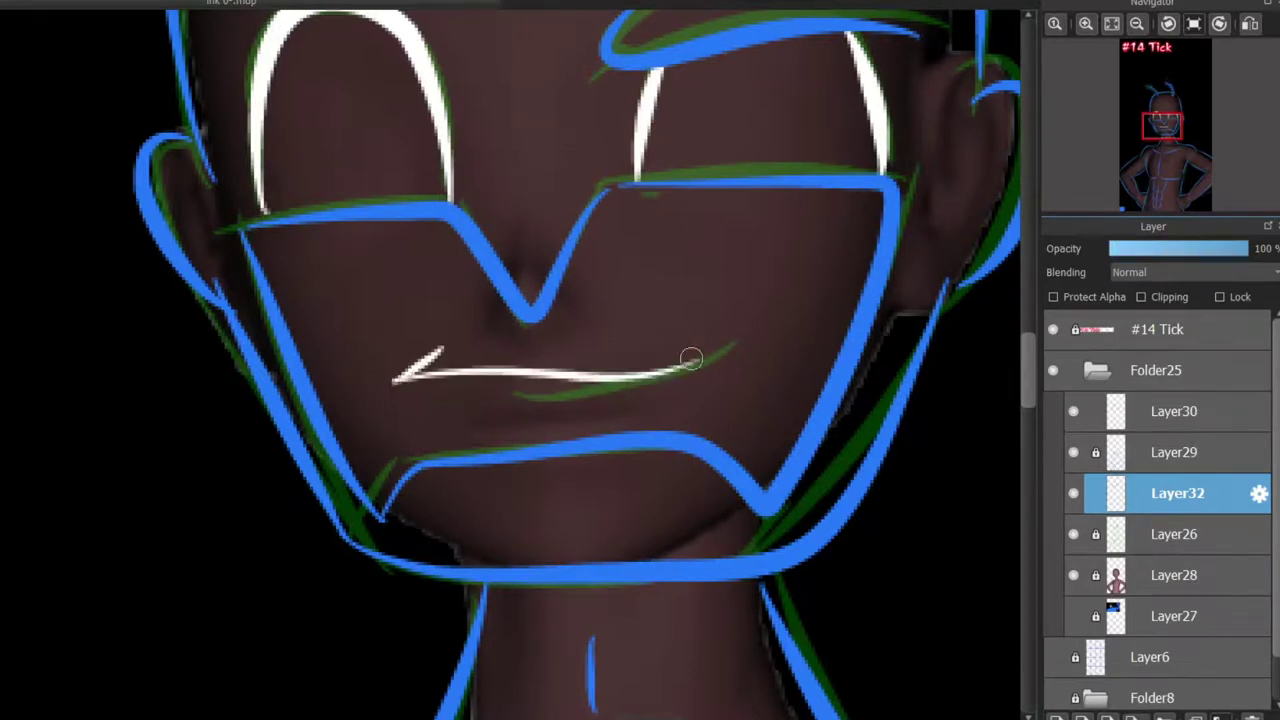
{"action": "scroll", "coordinate": [993, 448], "scroll_direction": "up", "scroll_amount": 3}
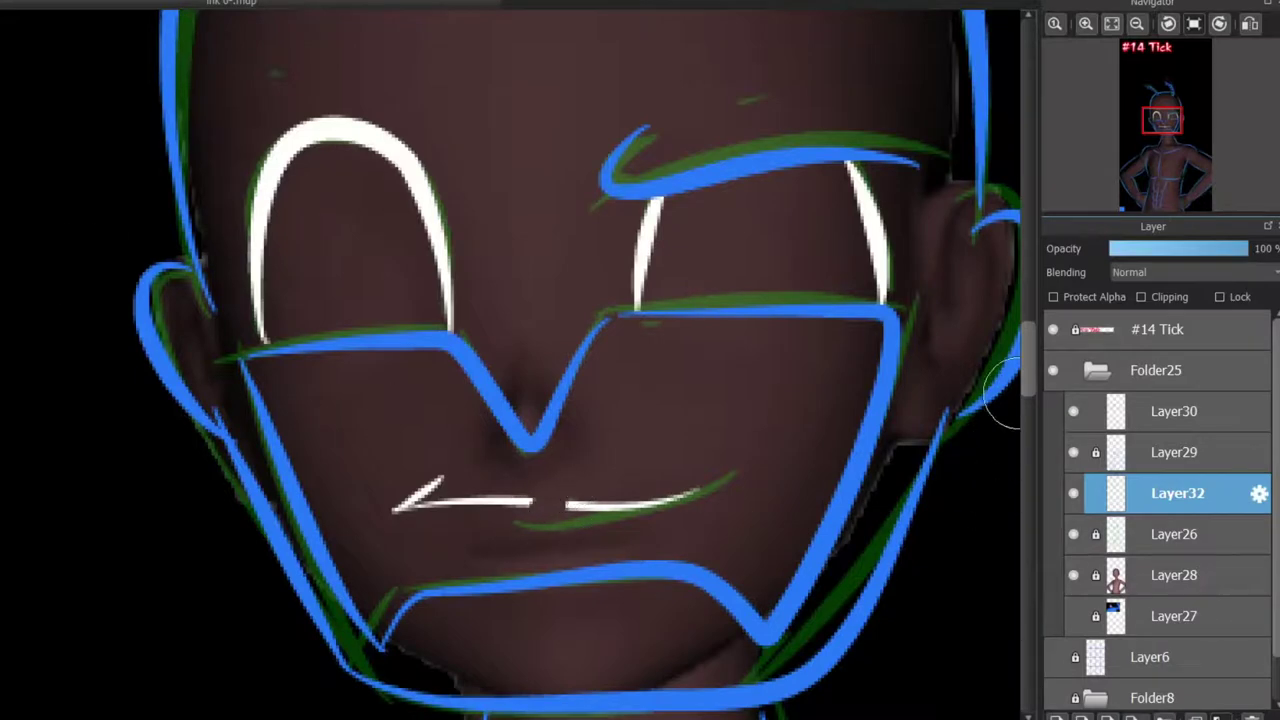
Step: Add a short white lower-lip line and small white nostril lines beside the nose tip, checking against the Layer27 reference
{"action": "scroll", "coordinate": [1003, 395], "scroll_direction": "down", "scroll_amount": 3}
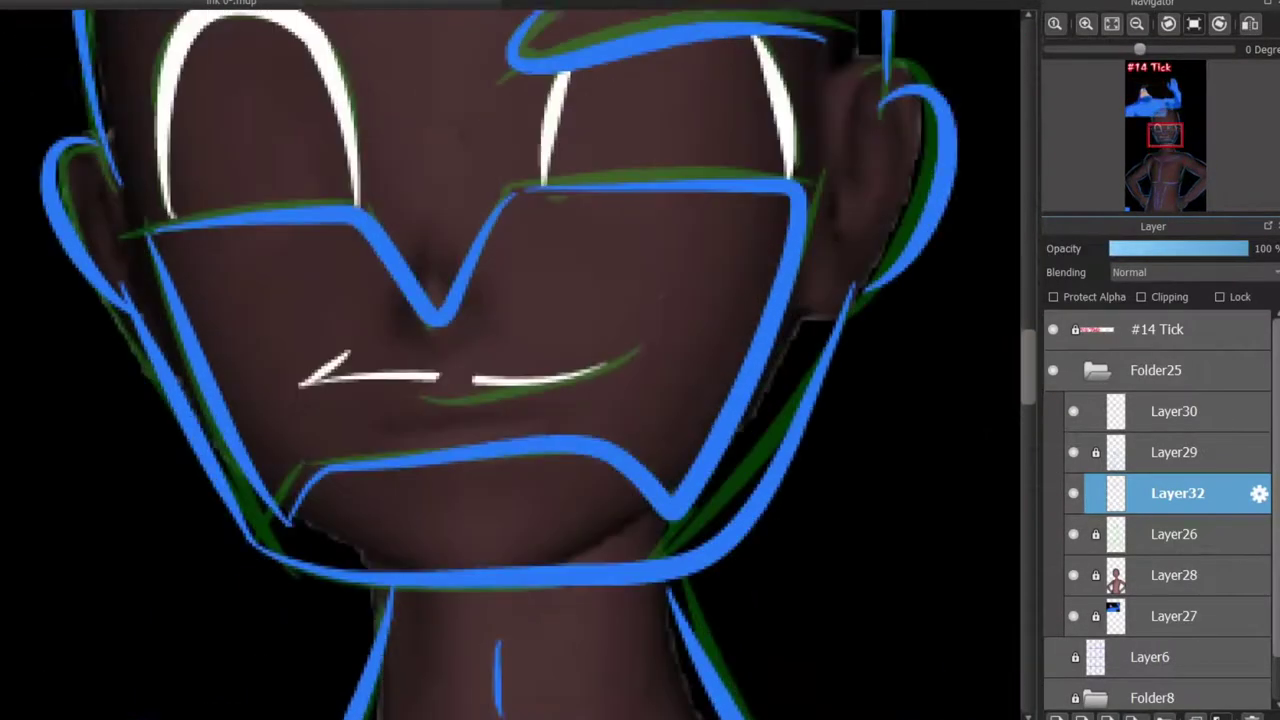
{"action": "scroll", "coordinate": [522, 364], "scroll_direction": "up", "scroll_amount": 2}
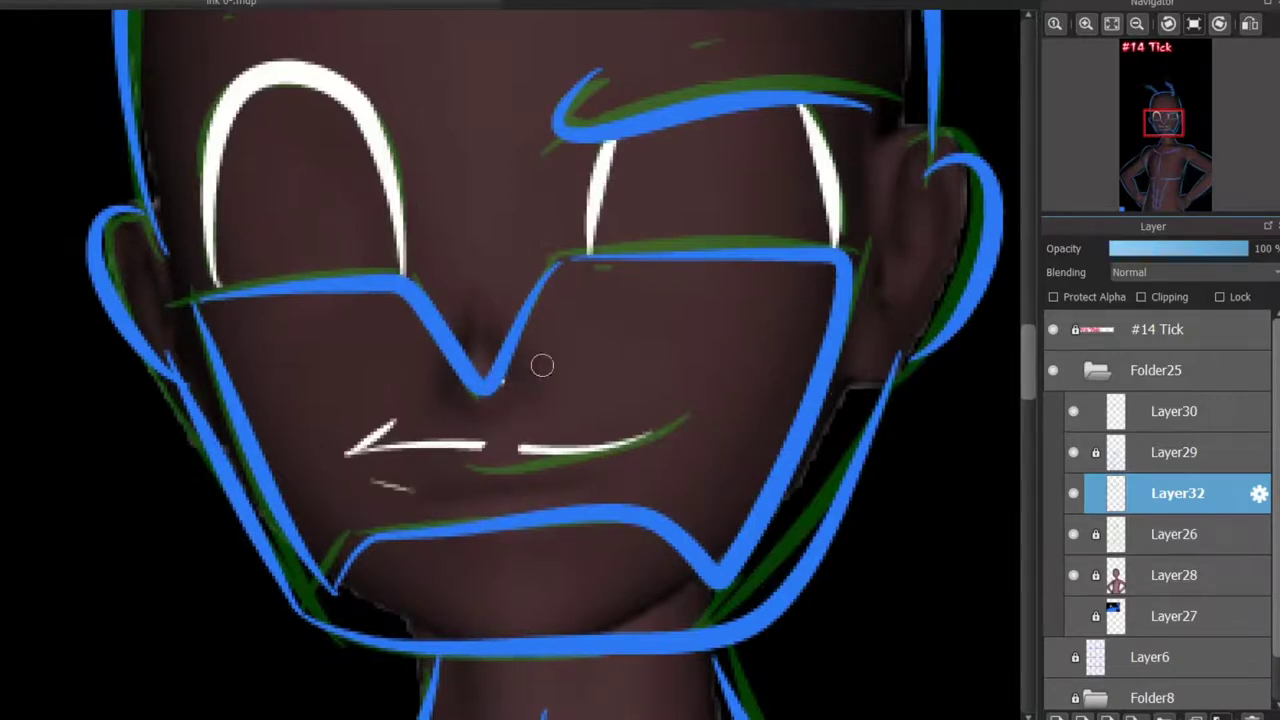
{"action": "scroll", "coordinate": [510, 364], "scroll_direction": "down", "scroll_amount": 2}
{"action": "left_click", "coordinate": [1177, 616]}
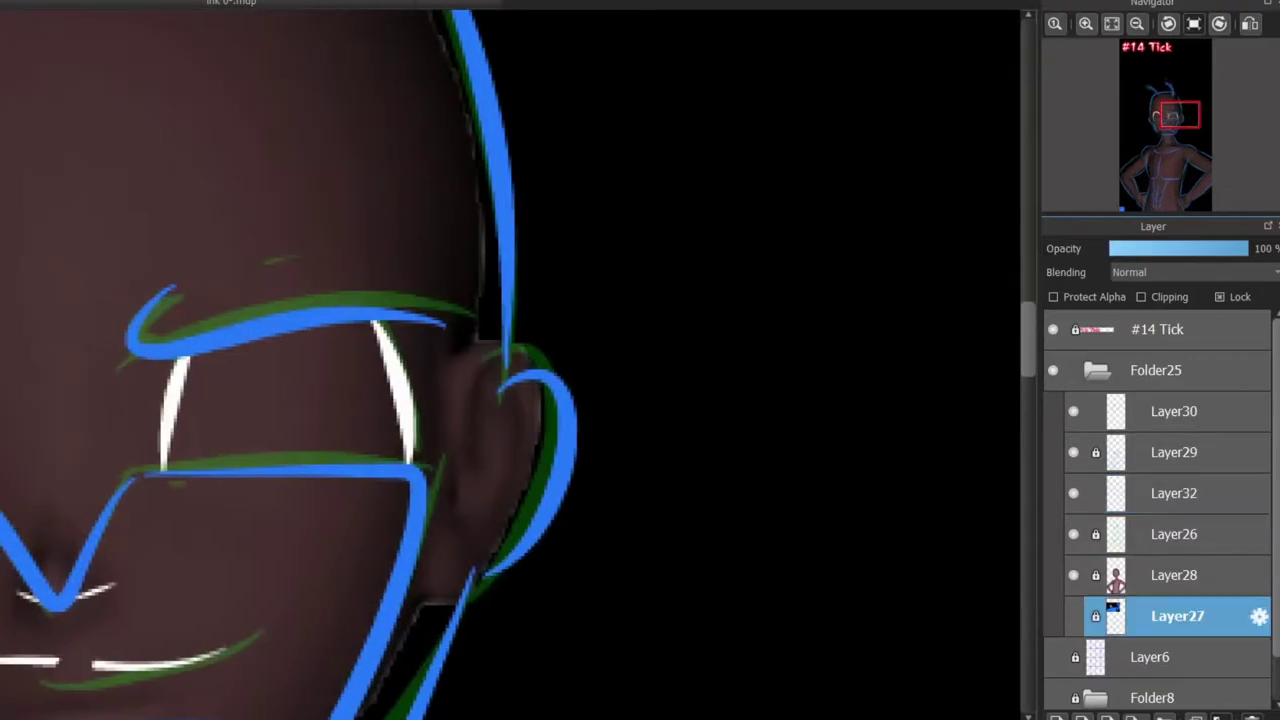
{"action": "left_click", "coordinate": [1144, 89]}
{"action": "left_click_drag", "start_coordinate": [1144, 89], "coordinate": [1164, 123]}
{"action": "key", "text": "ctrl+h"}
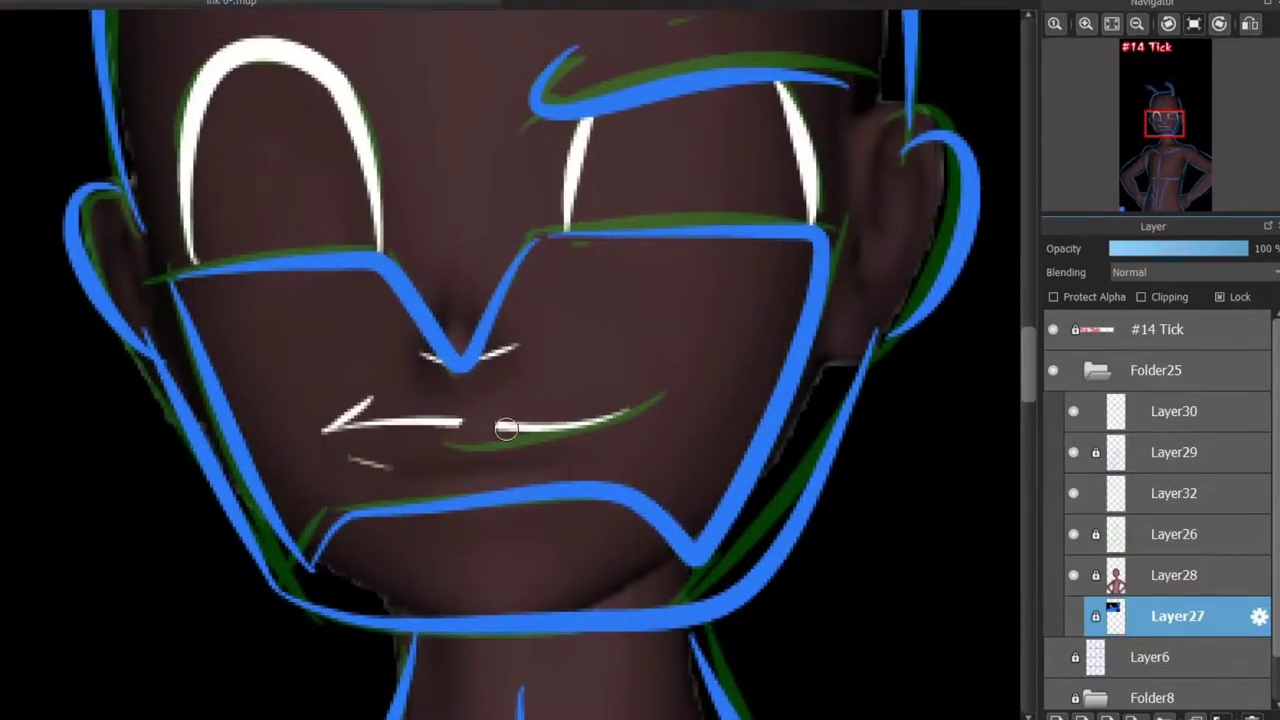
{"action": "scroll", "coordinate": [506, 428], "scroll_direction": "up", "scroll_amount": 1}
{"action": "left_click", "coordinate": [600, 422], "text": "ctrl"}
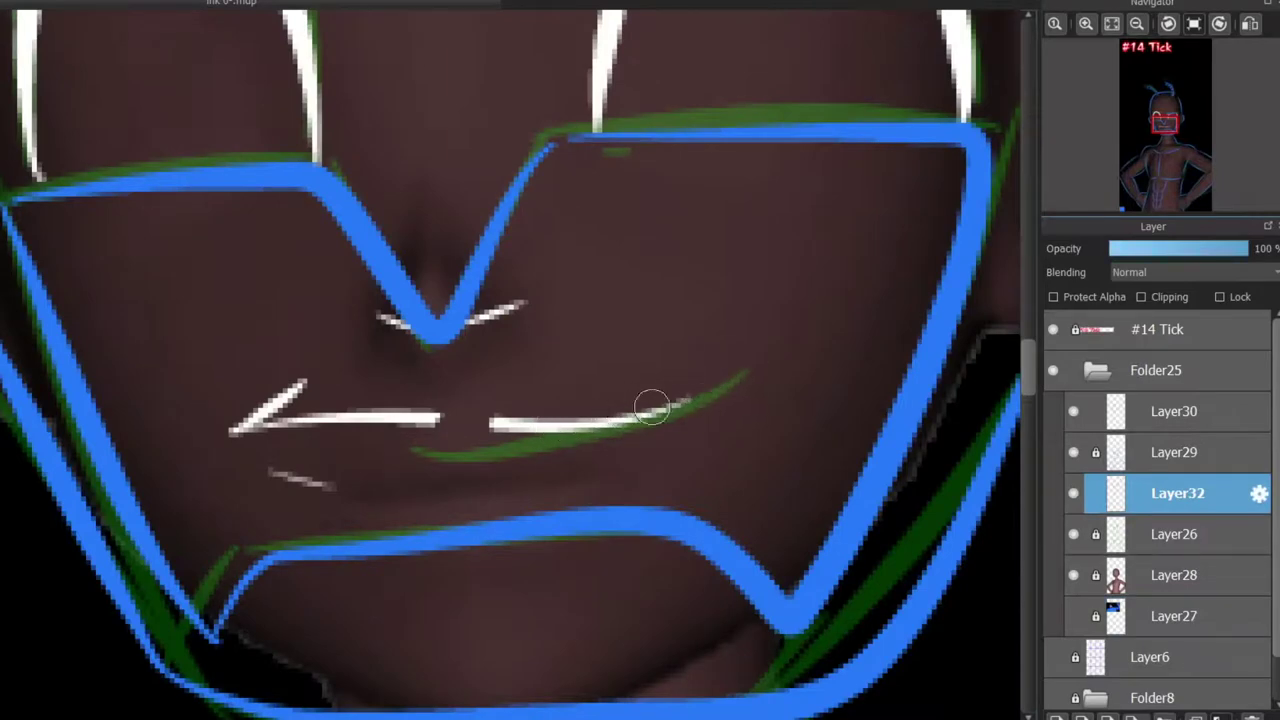
Step: Try curved white cheek lines on both sides of the mouth
{"action": "key", "text": "ctrl+z"}
{"action": "left_click_drag", "start_coordinate": [780, 330], "coordinate": [776, 402]}
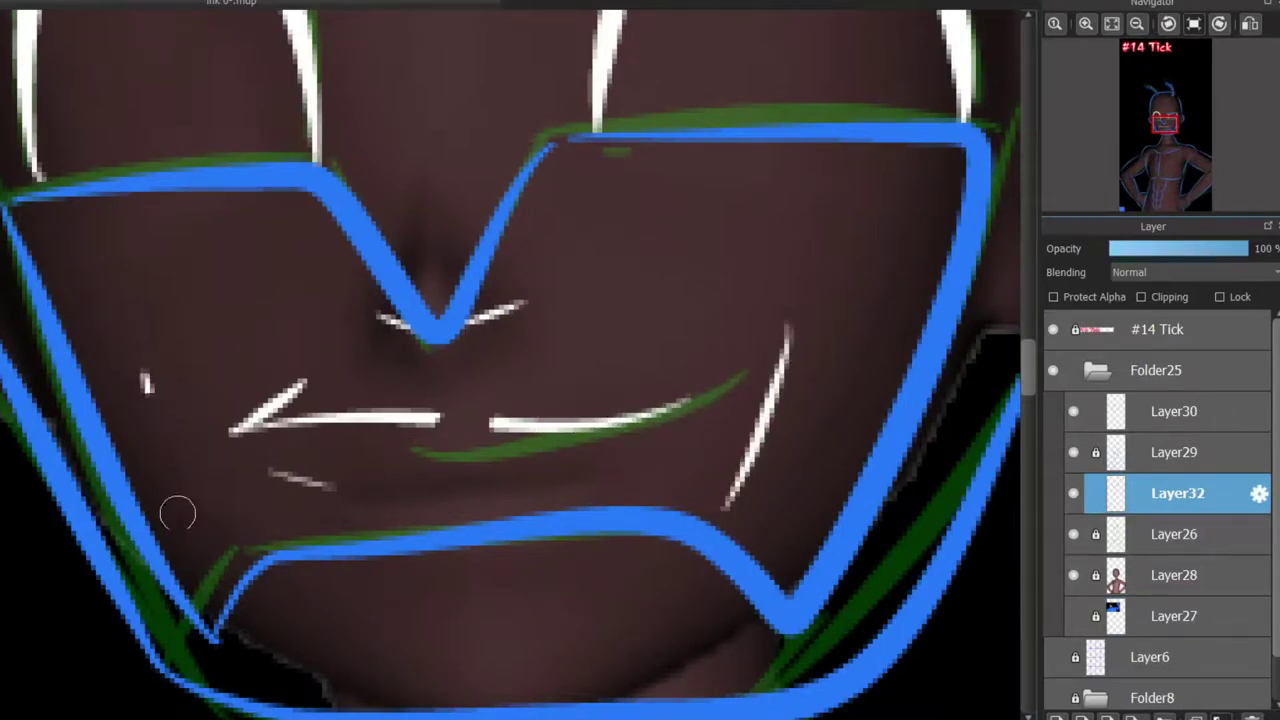
{"action": "left_click_drag", "start_coordinate": [150, 372], "coordinate": [238, 540]}
{"action": "scroll", "coordinate": [529, 380], "scroll_direction": "down", "scroll_amount": 3}
Step: Hide the mannequin and green rough layers and undo both white cheek lines
{"action": "key", "text": "ctrl+h"}
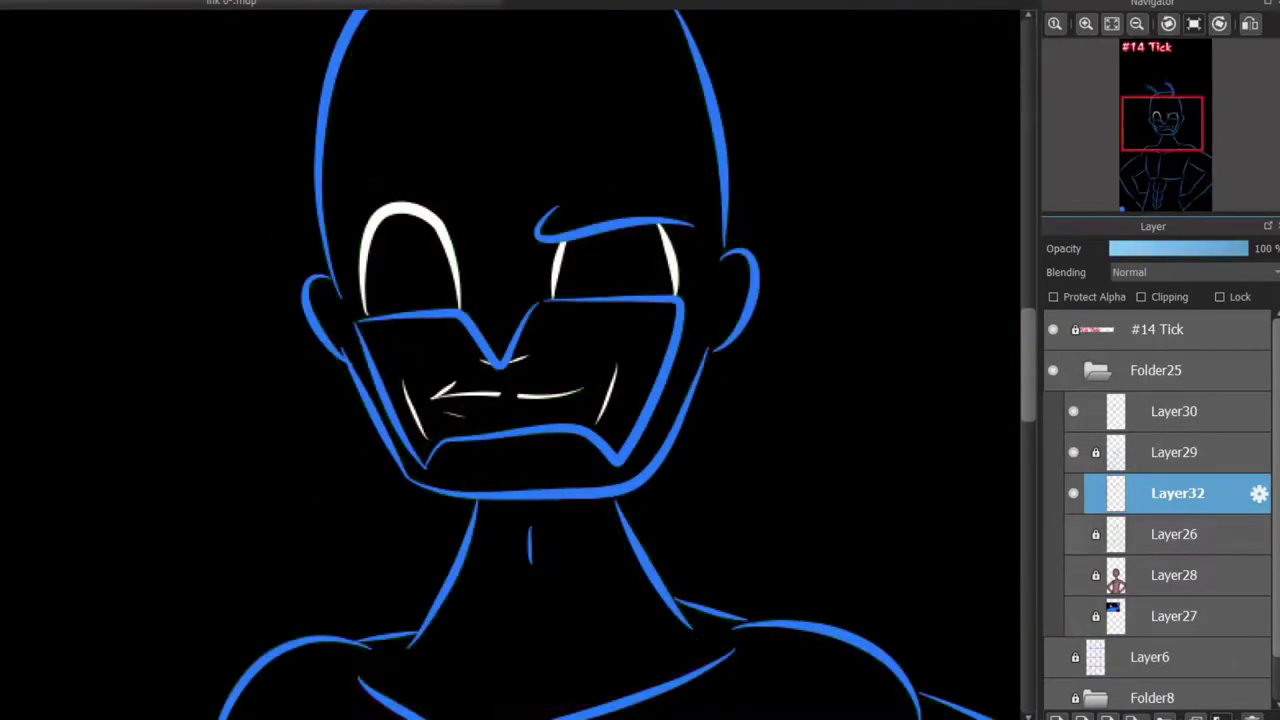
{"action": "key", "text": "ctrl+z"}
{"action": "key", "text": "ctrl+z"}
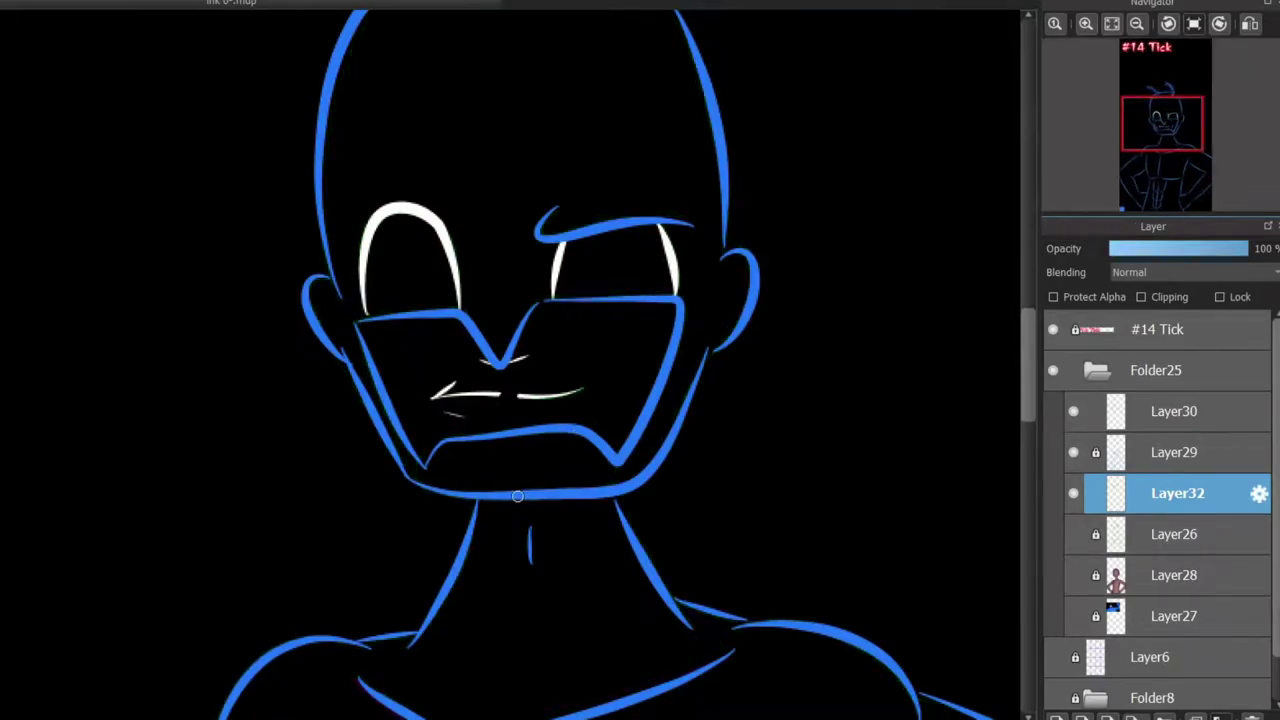
Step: Draw a thin white highlight line inside the upper left-hand side of the head outline
{"action": "scroll", "coordinate": [517, 496], "scroll_direction": "down", "scroll_amount": 1}
{"action": "scroll", "coordinate": [400, 600], "scroll_direction": "up", "scroll_amount": 2}
{"action": "scroll", "coordinate": [500, 400], "scroll_direction": "down", "scroll_amount": 2}
{"action": "scroll", "coordinate": [450, 200], "scroll_direction": "up", "scroll_amount": 2}
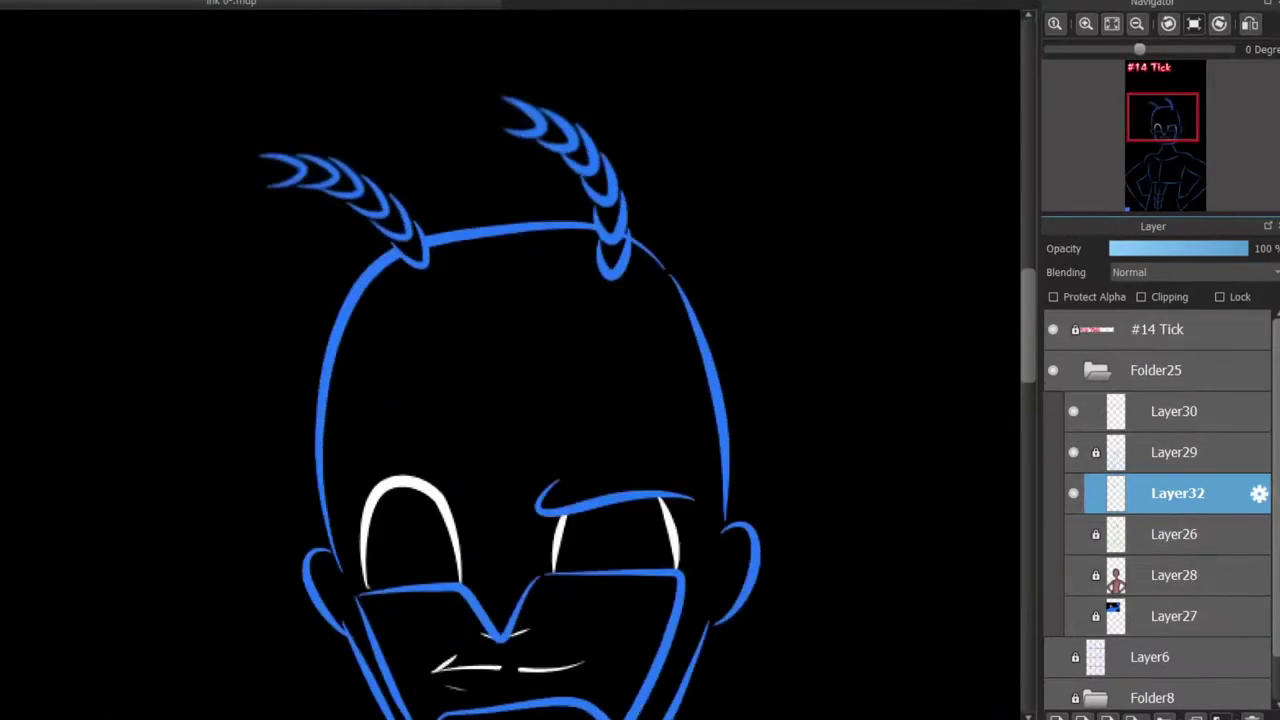
{"action": "scroll", "coordinate": [500, 360], "scroll_direction": "up", "scroll_amount": 2}
{"action": "key", "text": "ctrl+h"}
{"action": "key", "text": "ctrl+h"}
{"action": "scroll", "coordinate": [500, 360], "scroll_direction": "down", "scroll_amount": 3}
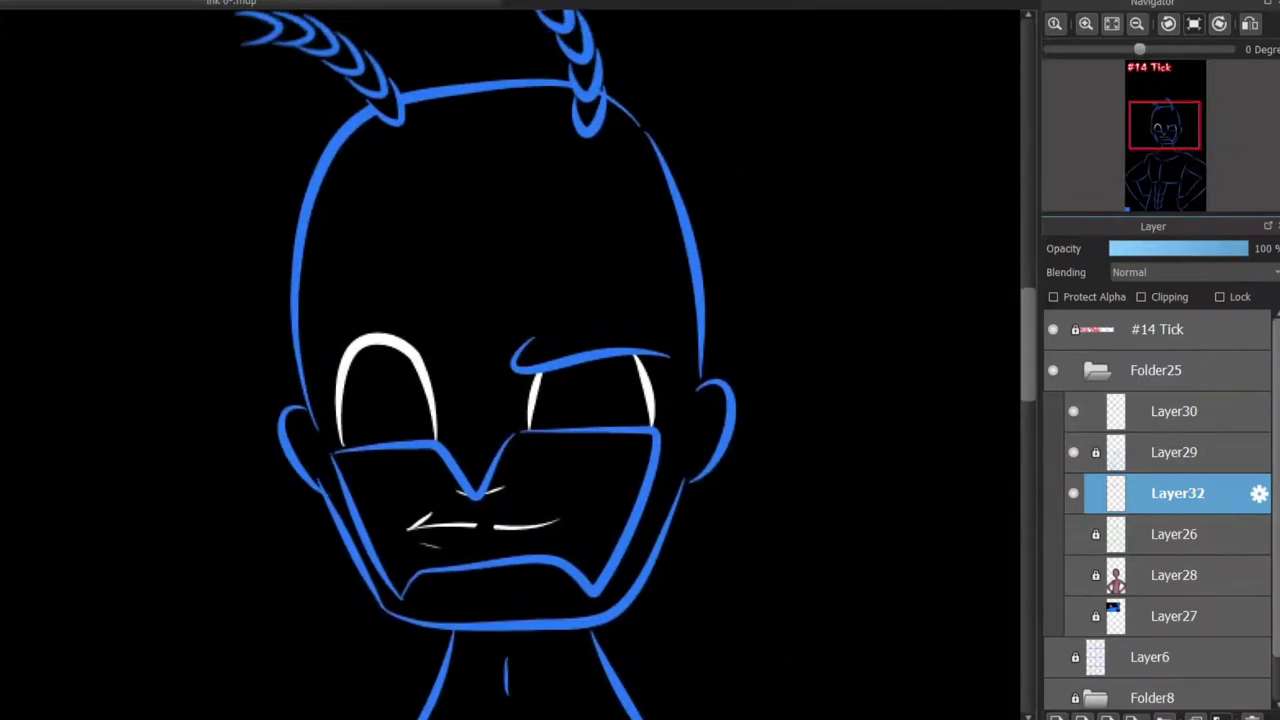
{"action": "scroll", "coordinate": [430, 410], "scroll_direction": "down", "scroll_amount": 1}
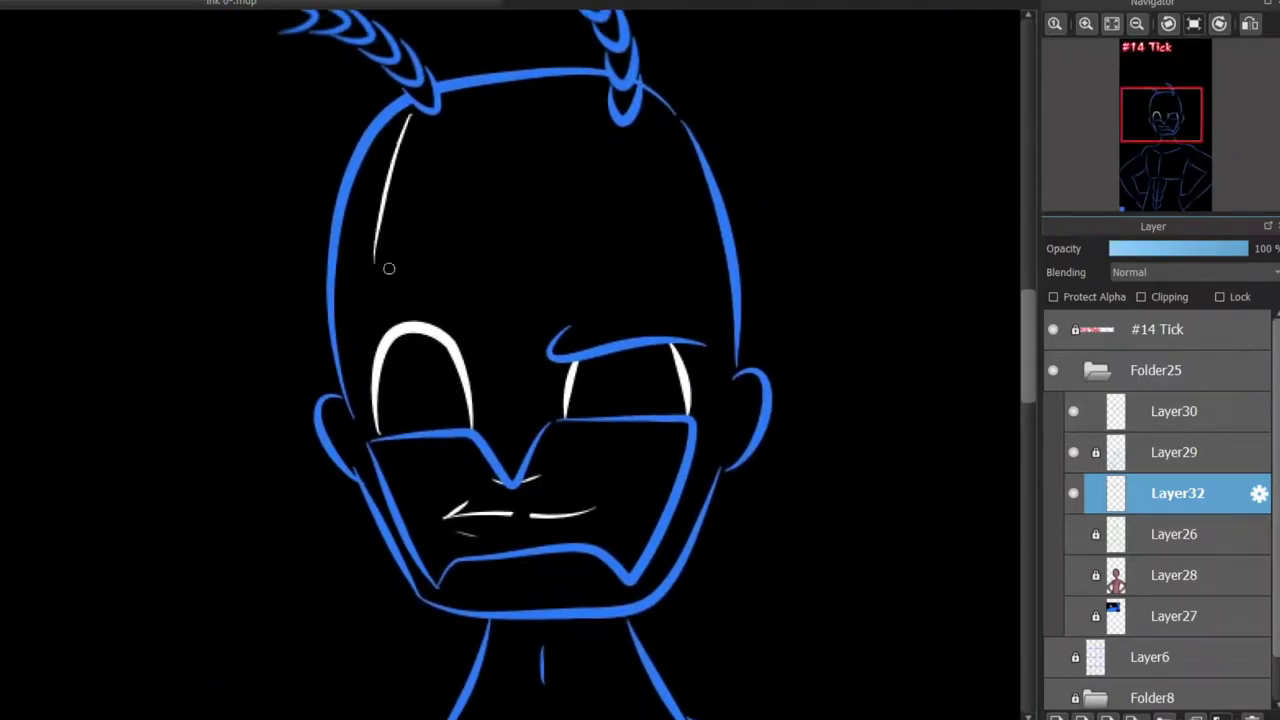
Step: Draw thin white highlight lines just inside the outer edges of both upper arms
{"action": "scroll", "coordinate": [500, 360], "scroll_direction": "down", "scroll_amount": 5}
{"action": "left_click_drag", "start_coordinate": [816, 237], "coordinate": [968, 362]}
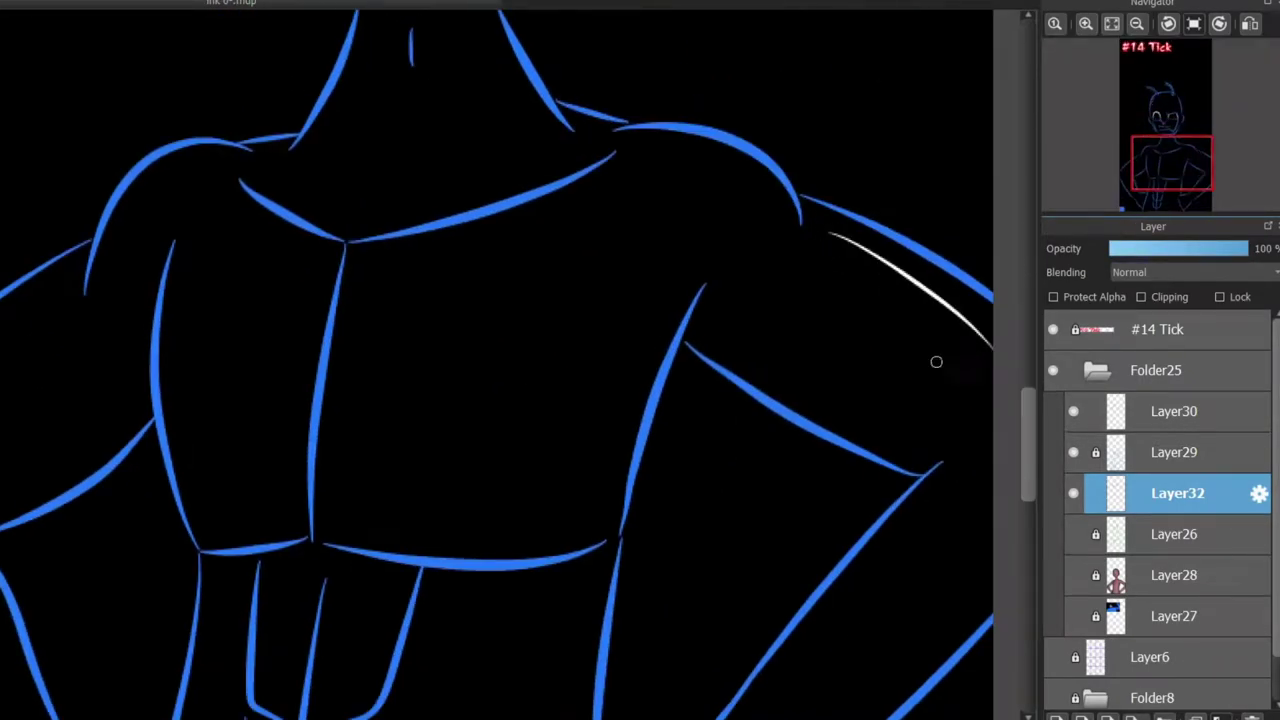
{"action": "scroll", "coordinate": [936, 362], "scroll_direction": "left", "scroll_amount": 5}
{"action": "left_click_drag", "start_coordinate": [314, 323], "coordinate": [257, 357]}
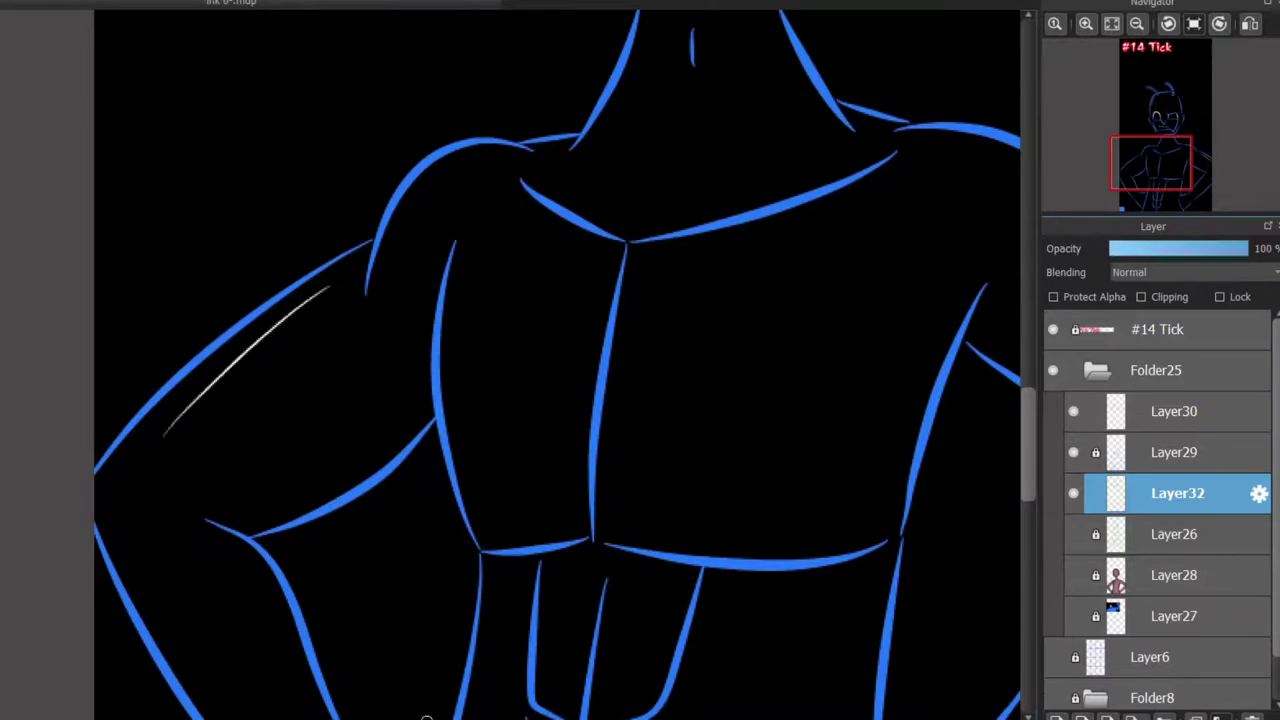
Step: Add thin white chest highlights along the left-hand side and above the right-hand pectoral's lower edge, removing the one beside the center line
{"action": "scroll", "coordinate": [426, 718], "scroll_direction": "right", "scroll_amount": 3}
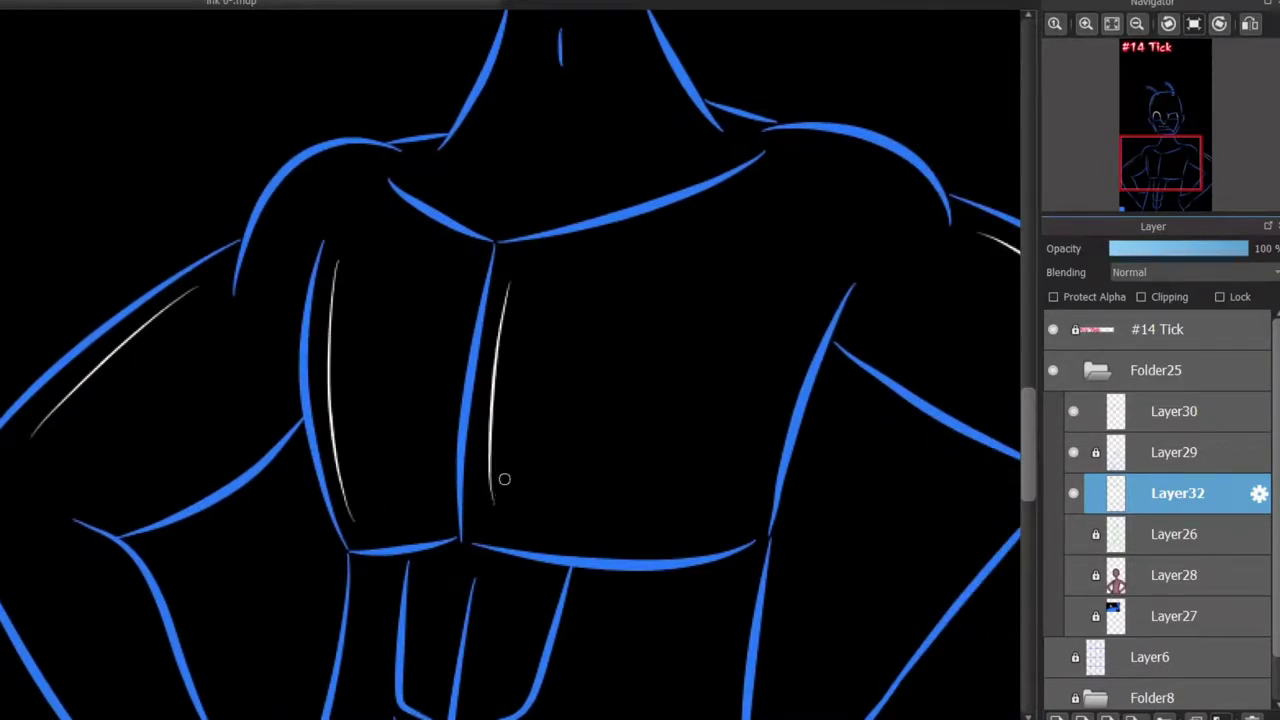
{"action": "key", "text": "ctrl+z"}
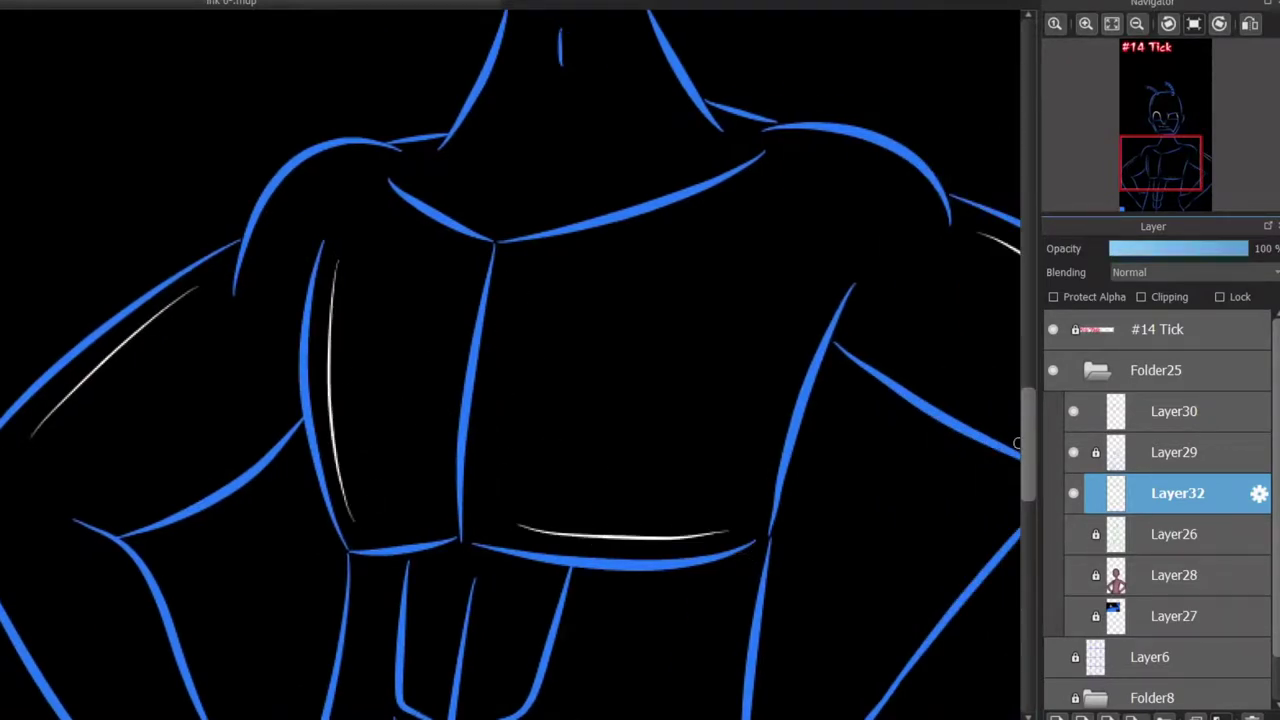
{"action": "scroll", "coordinate": [418, 331], "scroll_direction": "down", "scroll_amount": 6}
{"action": "scroll", "coordinate": [439, 434], "scroll_direction": "up", "scroll_amount": 4}
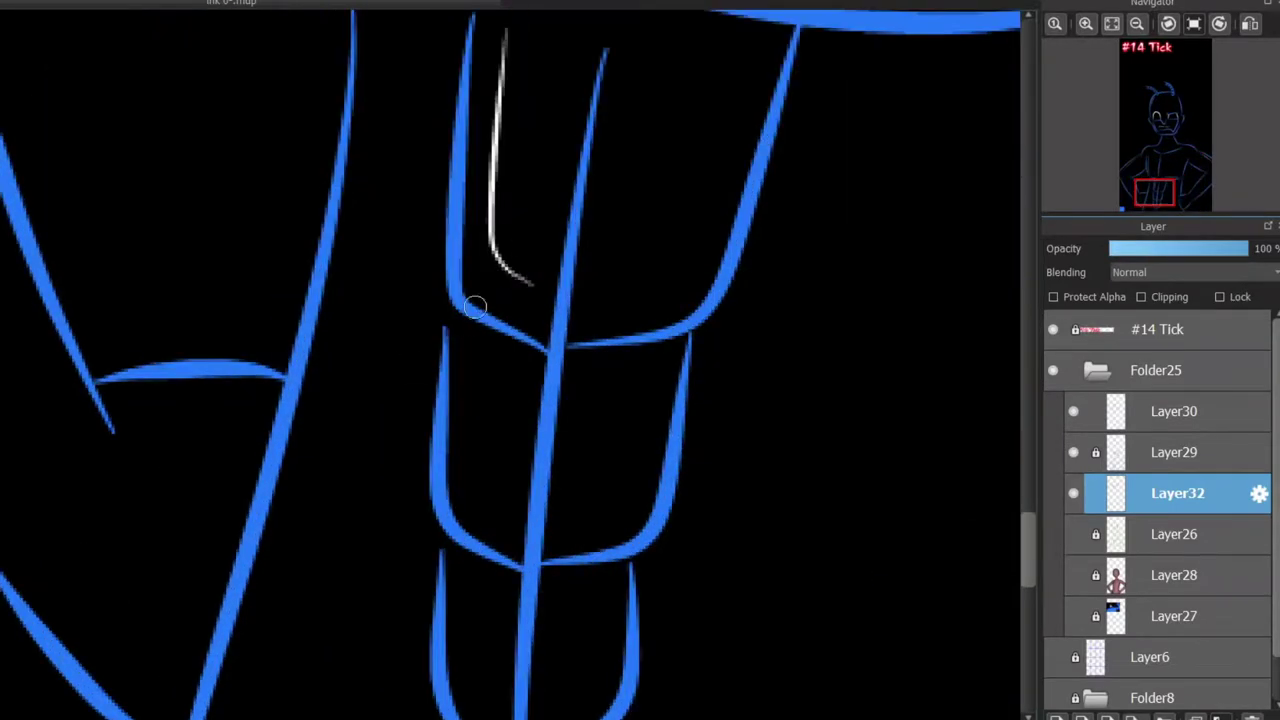
{"action": "key", "text": "ctrl+z"}
{"action": "key", "text": "ctrl+z"}
{"action": "left_click_drag", "start_coordinate": [463, 340], "coordinate": [490, 495]}
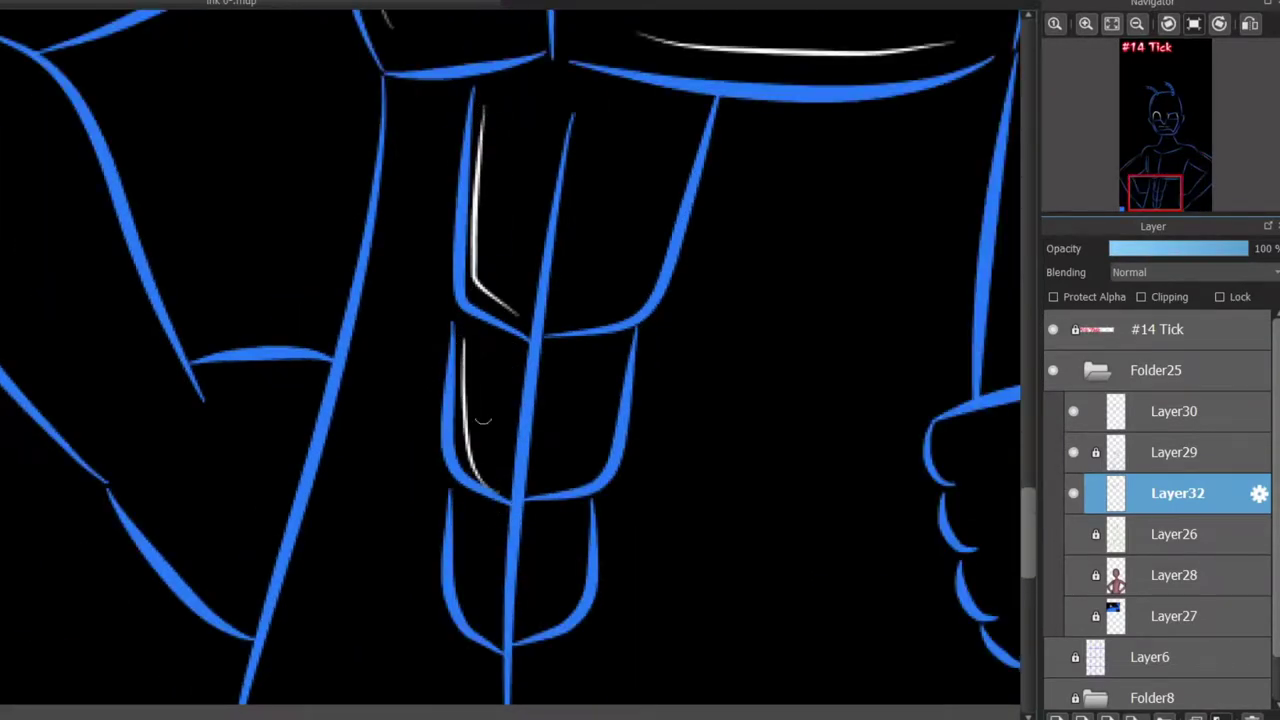
{"action": "key", "text": "ctrl+z"}
{"action": "key", "text": "ctrl+z"}
Step: Draw a blue crescent-shaped tip at the outer end of the left-hand antenna
{"action": "scroll", "coordinate": [908, 266], "scroll_direction": "up", "scroll_amount": 20}
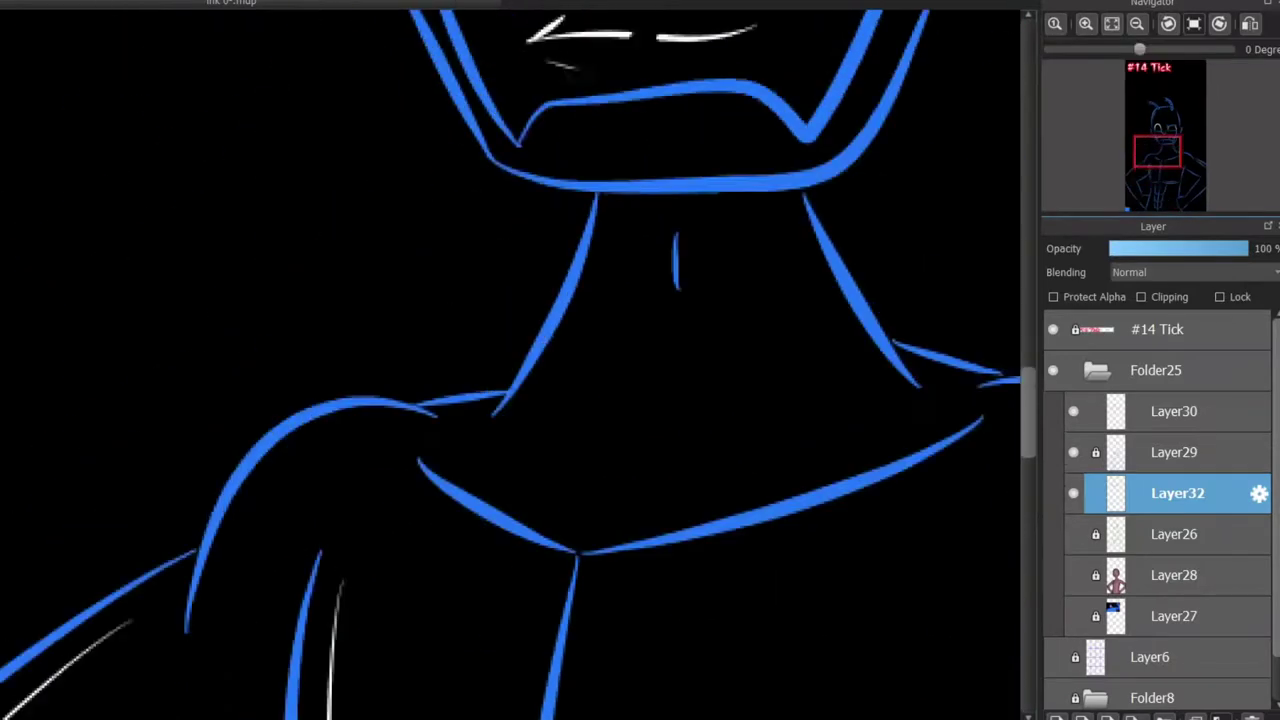
{"action": "scroll", "coordinate": [520, 380], "scroll_direction": "down", "scroll_amount": 5}
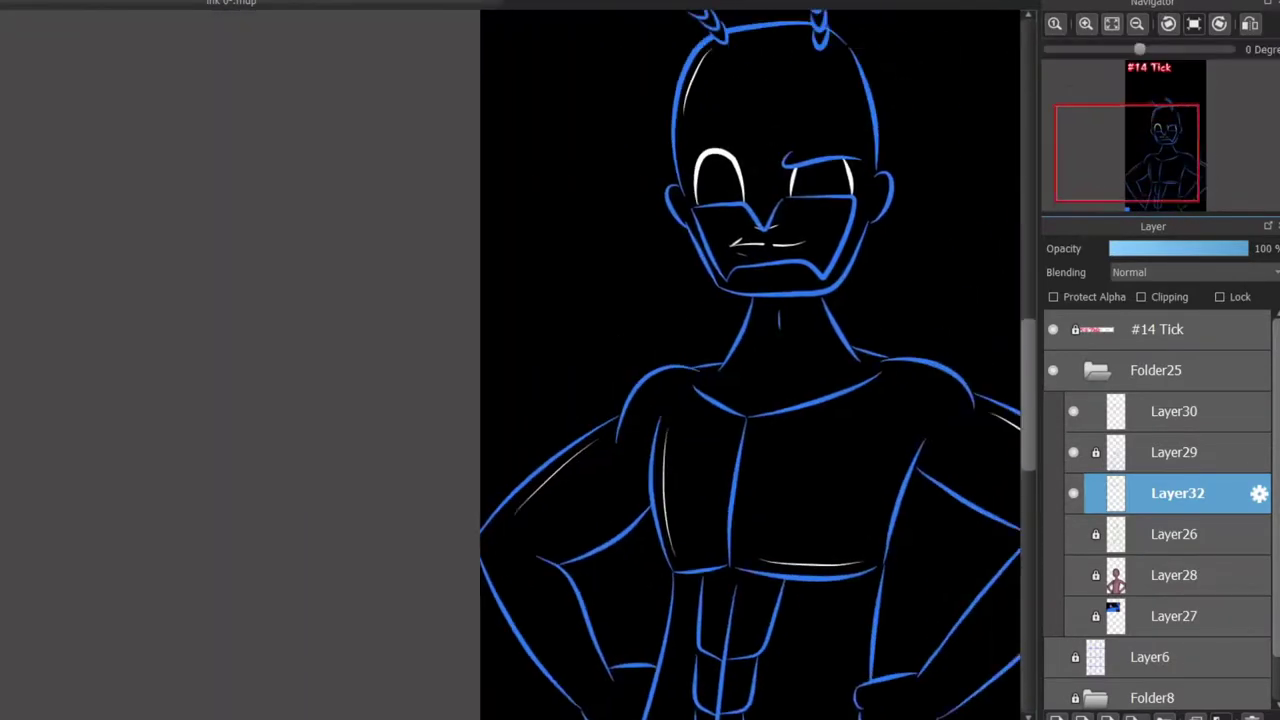
{"action": "scroll", "coordinate": [584, 380], "scroll_direction": "down", "scroll_amount": 3}
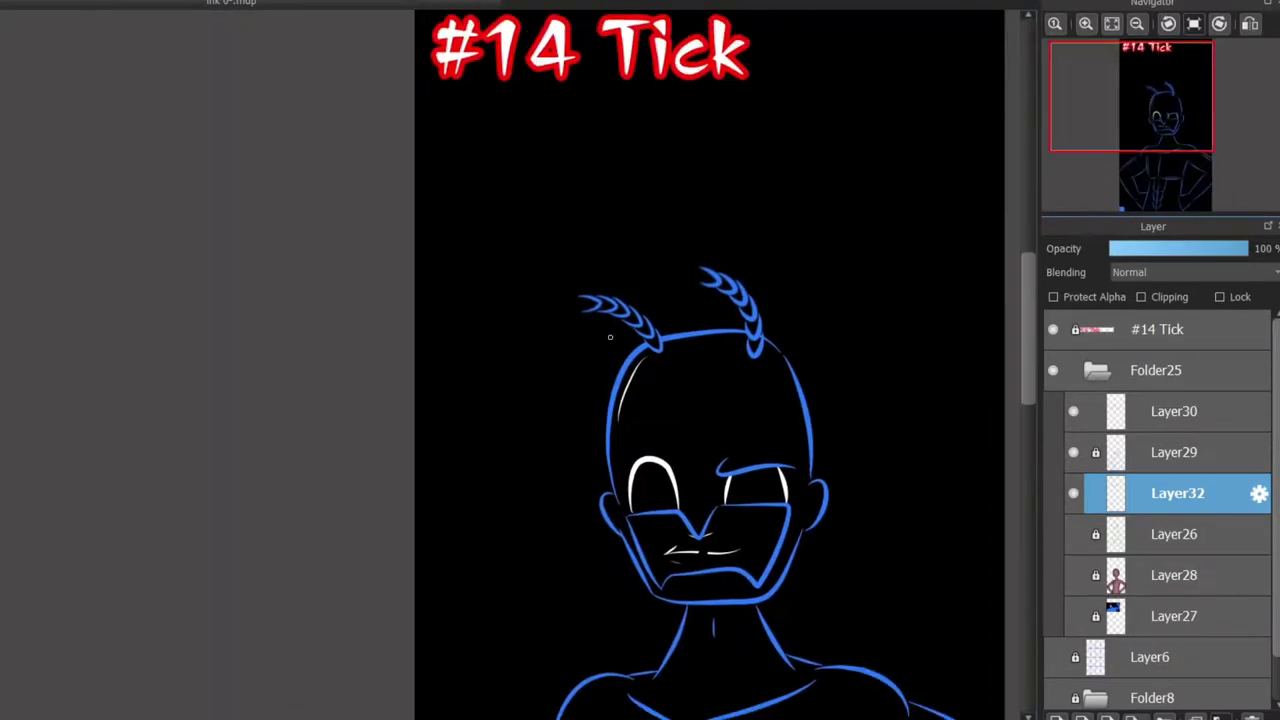
{"action": "scroll", "coordinate": [584, 380], "scroll_direction": "up", "scroll_amount": 4}
{"action": "scroll", "coordinate": [584, 380], "scroll_direction": "down", "scroll_amount": 5}
{"action": "scroll", "coordinate": [617, 129], "scroll_direction": "up", "scroll_amount": 10}
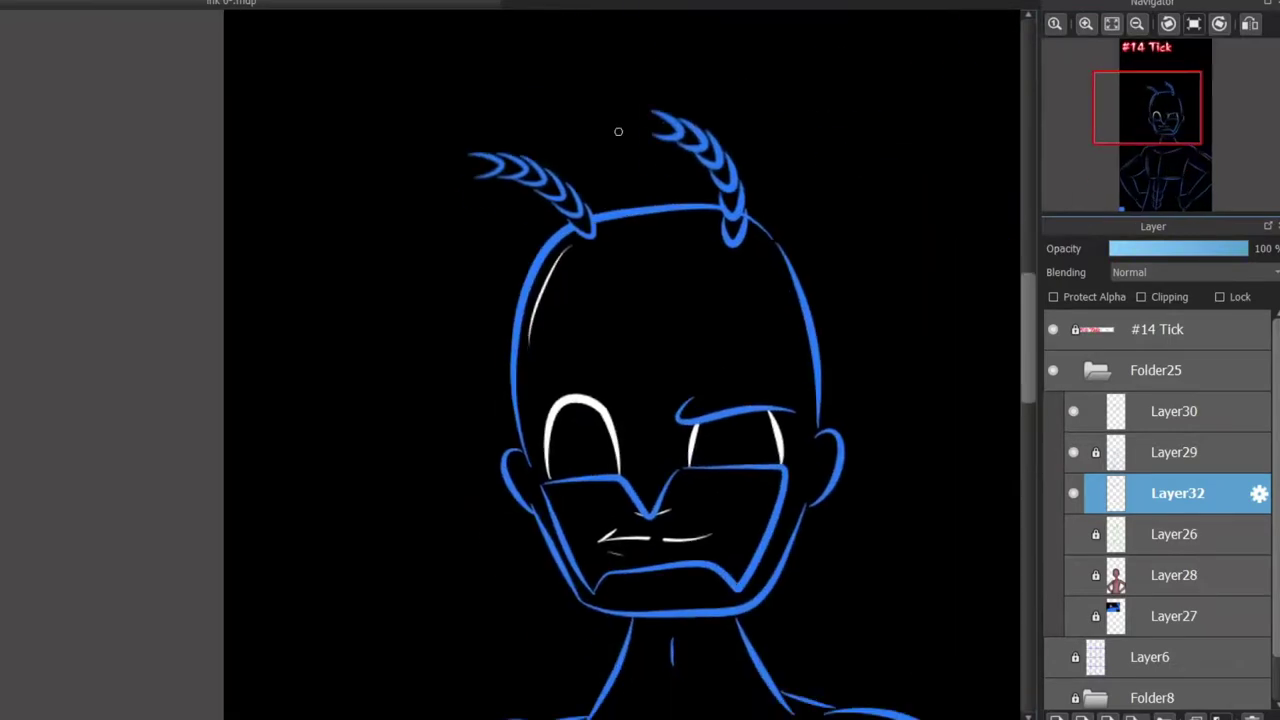
{"action": "scroll", "coordinate": [266, 120], "scroll_direction": "up", "scroll_amount": 5}
{"action": "left_click_drag", "start_coordinate": [105, 178], "coordinate": [140, 332]}
{"action": "key", "text": "ctrl+z"}
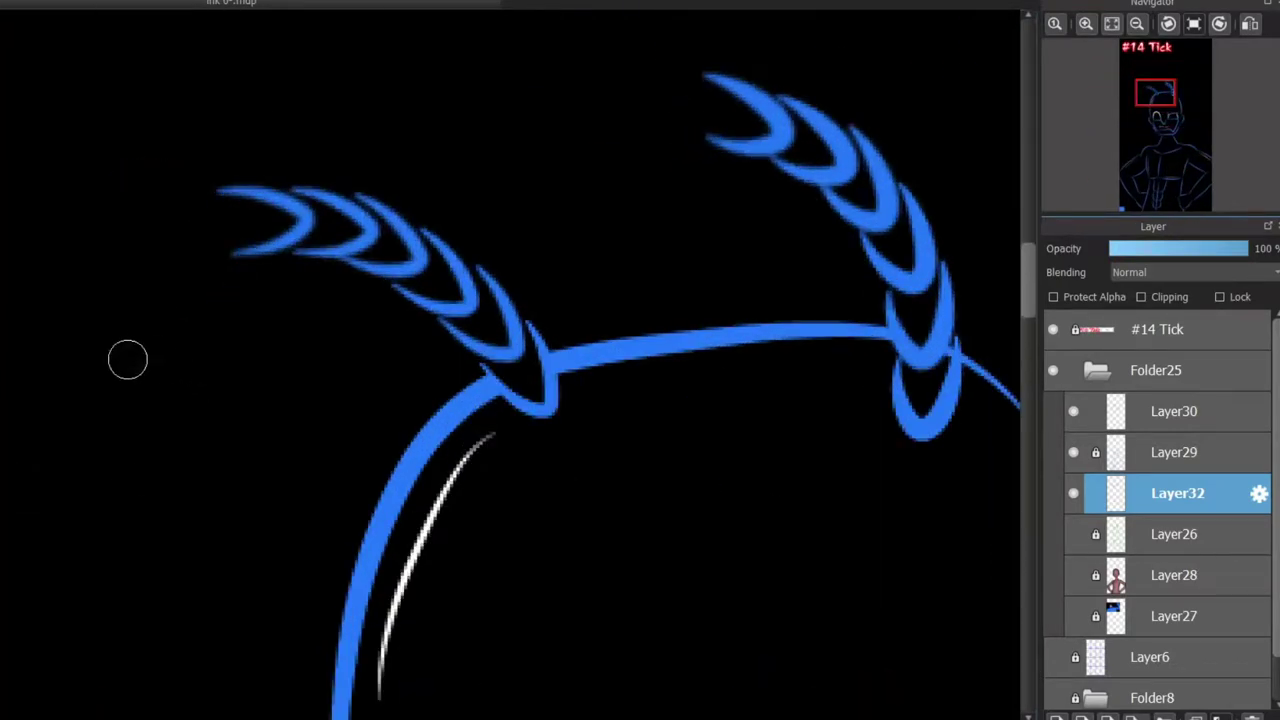
{"action": "left_click_drag", "start_coordinate": [110, 168], "coordinate": [140, 312]}
{"action": "left_click_drag", "start_coordinate": [117, 214], "coordinate": [149, 229]}
{"action": "key", "text": "ctrl+z"}
{"action": "left_click_drag", "start_coordinate": [118, 178], "coordinate": [155, 300]}
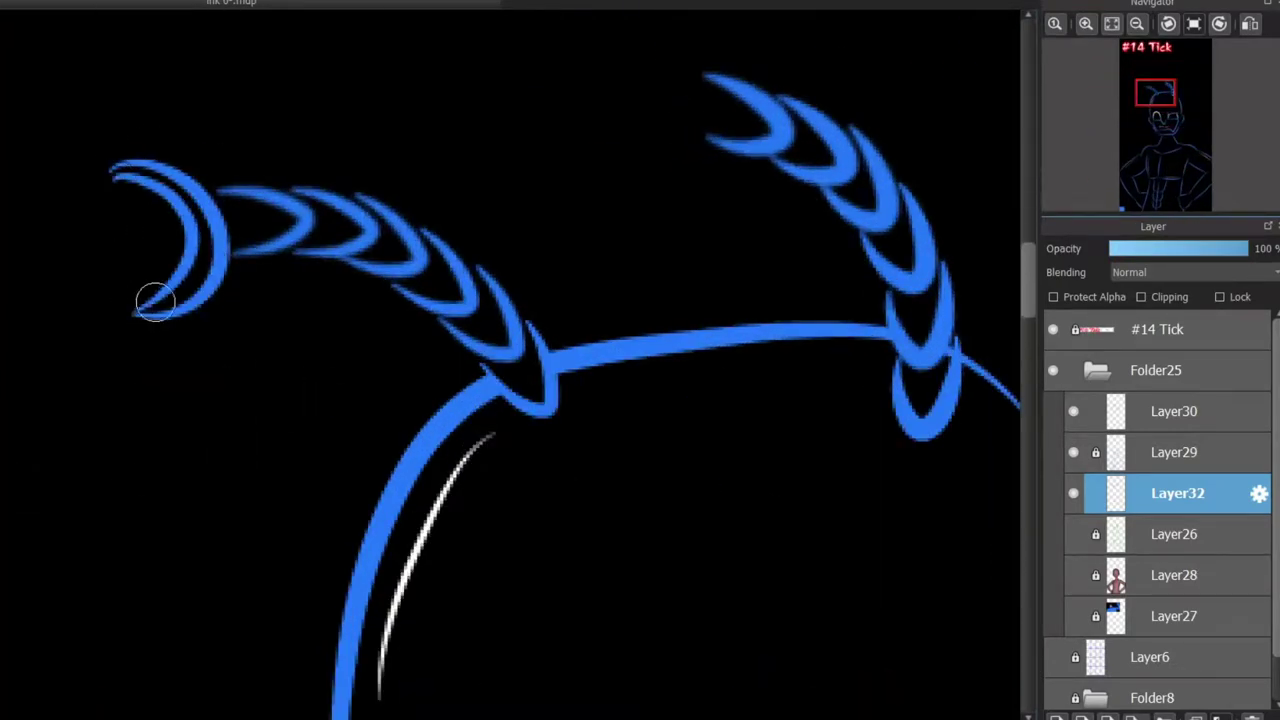
{"action": "key", "text": "ctrl+z"}
{"action": "key", "text": "ctrl+z"}
{"action": "mouse_move", "coordinate": [111, 206]}
{"action": "left_mouse_down"}
{"action": "mouse_move", "coordinate": [141, 300]}
{"action": "mouse_move", "coordinate": [112, 205]}
{"action": "left_mouse_up"}
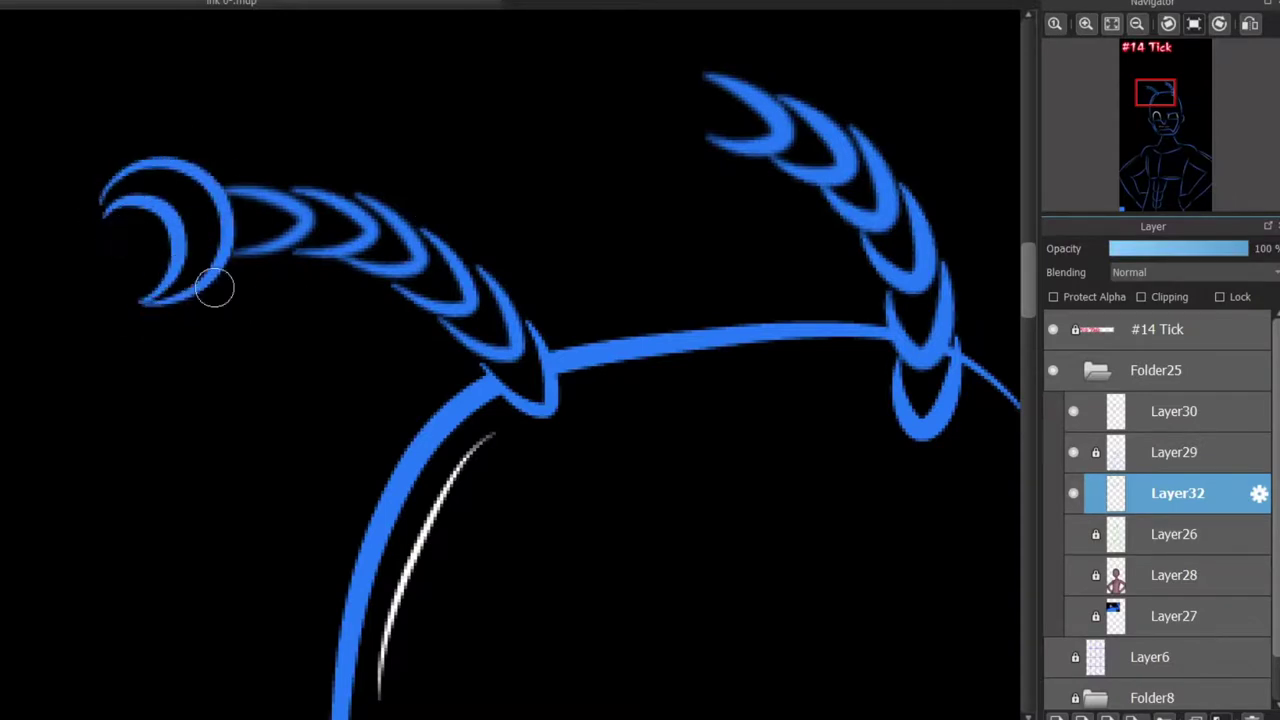
Step: Draw a matching blue crescent tip at the outer end of the right-hand antenna
{"action": "scroll", "coordinate": [1008, 291], "scroll_direction": "up", "scroll_amount": 3}
{"action": "key", "text": "ctrl+z"}
{"action": "mouse_move", "coordinate": [660, 220]}
{"action": "left_mouse_down"}
{"action": "mouse_move", "coordinate": [660, 382]}
{"action": "mouse_move", "coordinate": [614, 234]}
{"action": "mouse_move", "coordinate": [602, 375]}
{"action": "left_mouse_up"}
{"action": "key", "text": "ctrl+z"}
{"action": "key", "text": "ctrl+z"}
{"action": "scroll", "coordinate": [680, 420], "scroll_direction": "down", "scroll_amount": 15}
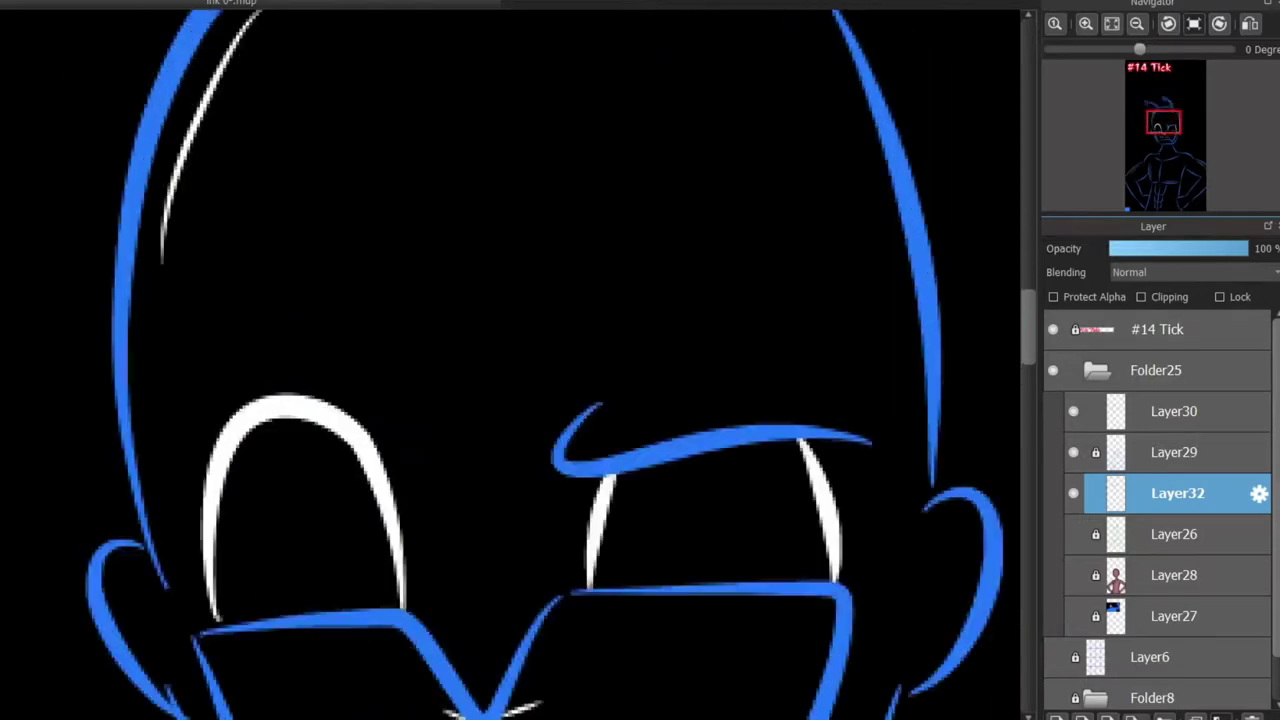
{"action": "scroll", "coordinate": [593, 441], "scroll_direction": "down", "scroll_amount": 6}
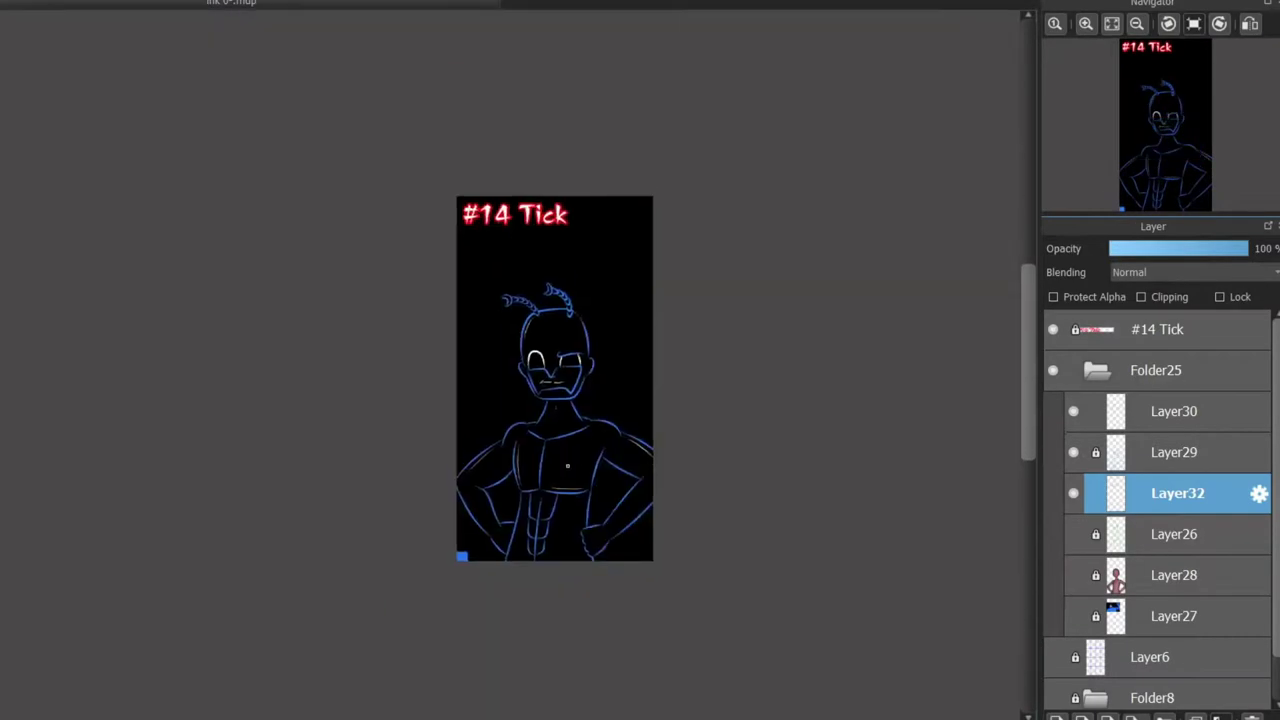
Step: Erase all the blue abdominal muscle lines, including the center line below the chest, on Layer29
{"action": "scroll", "coordinate": [593, 441], "scroll_direction": "up", "scroll_amount": 4}
{"action": "scroll", "coordinate": [630, 360], "scroll_direction": "up", "scroll_amount": 5}
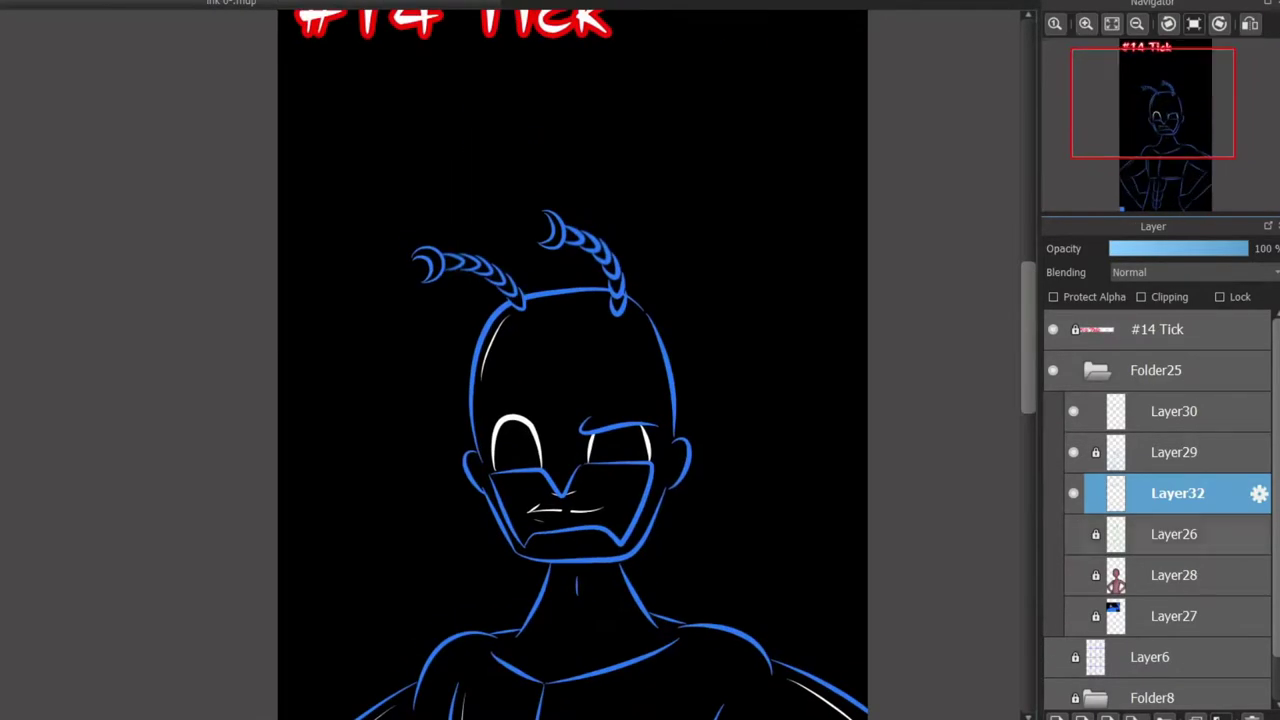
{"action": "scroll", "coordinate": [570, 360], "scroll_direction": "down", "scroll_amount": 5}
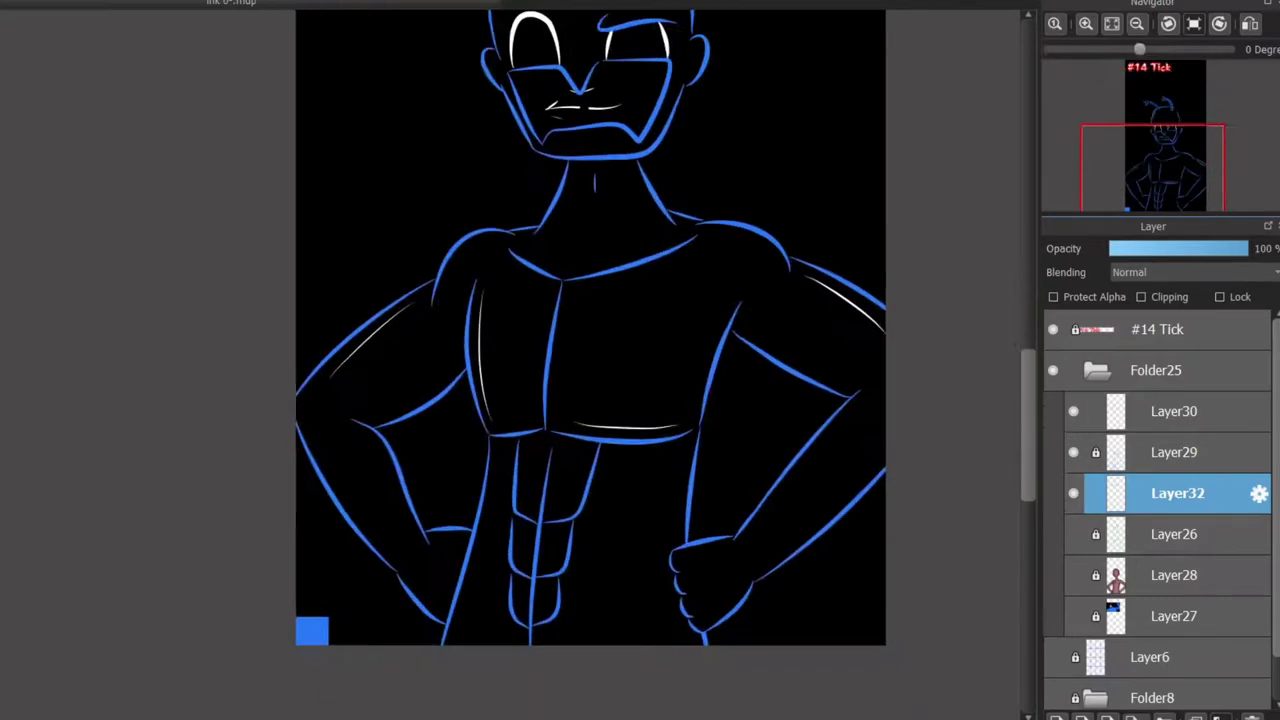
{"action": "scroll", "coordinate": [520, 360], "scroll_direction": "up", "scroll_amount": 3}
{"action": "left_click", "coordinate": [1177, 452]}
{"action": "scroll", "coordinate": [498, 516], "scroll_direction": "up", "scroll_amount": 2}
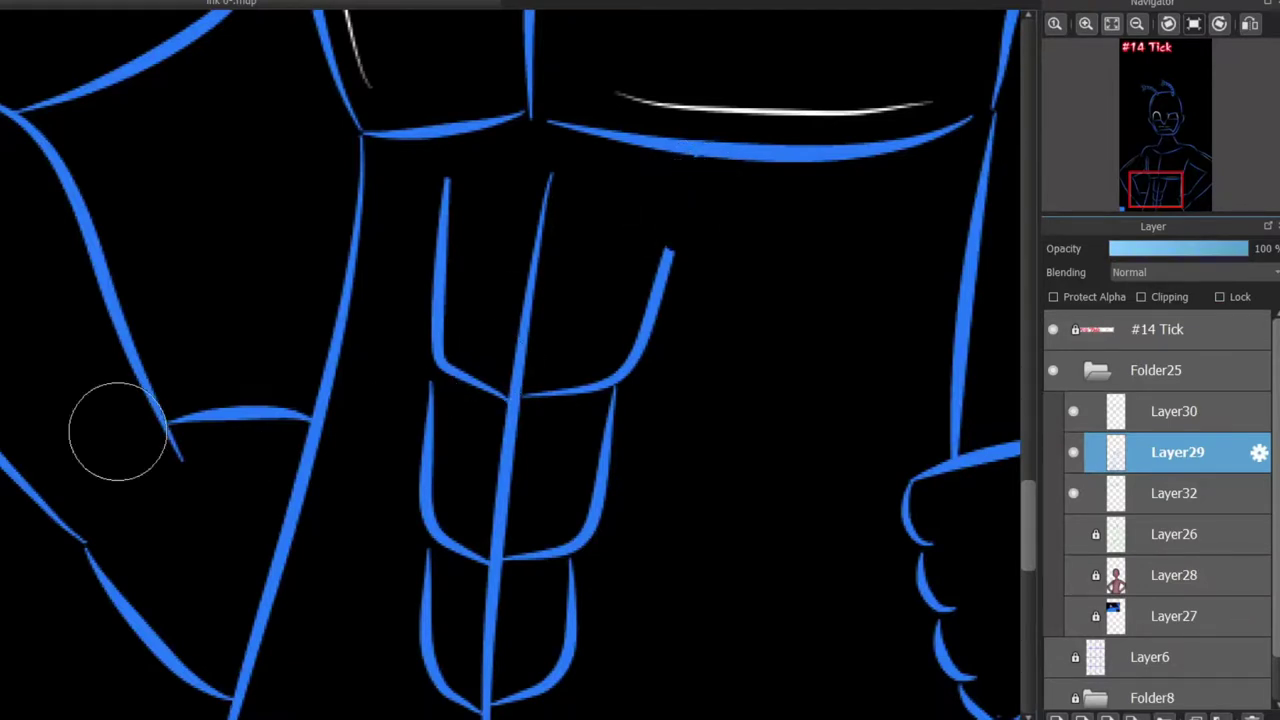
{"action": "mouse_move", "coordinate": [440, 185]}
{"action": "left_mouse_down"}
{"action": "mouse_move", "coordinate": [554, 187]}
{"action": "mouse_move", "coordinate": [424, 354]}
{"action": "mouse_move", "coordinate": [427, 634]}
{"action": "mouse_move", "coordinate": [449, 463]}
{"action": "mouse_move", "coordinate": [578, 230]}
{"action": "mouse_move", "coordinate": [443, 360]}
{"action": "left_mouse_up"}
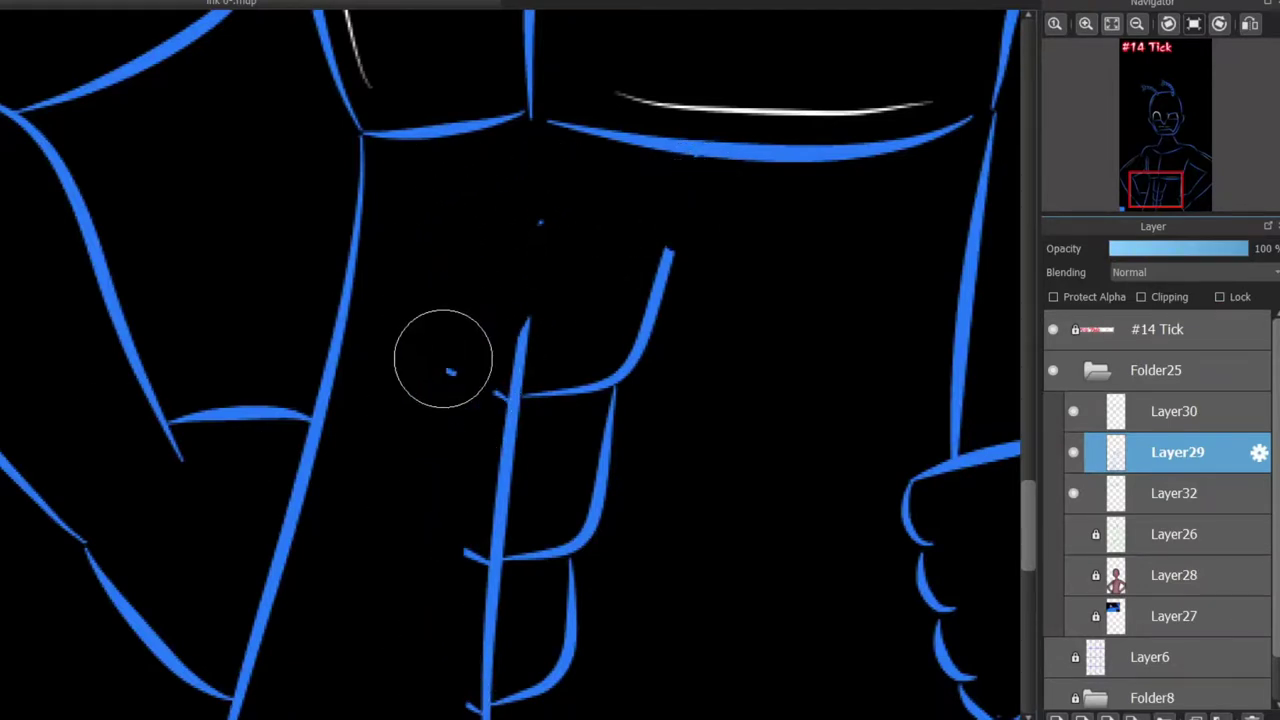
{"action": "left_click_drag", "start_coordinate": [650, 255], "coordinate": [570, 640]}
{"action": "scroll", "coordinate": [557, 391], "scroll_direction": "down", "scroll_amount": 1}
{"action": "left_click_drag", "start_coordinate": [575, 575], "coordinate": [546, 625]}
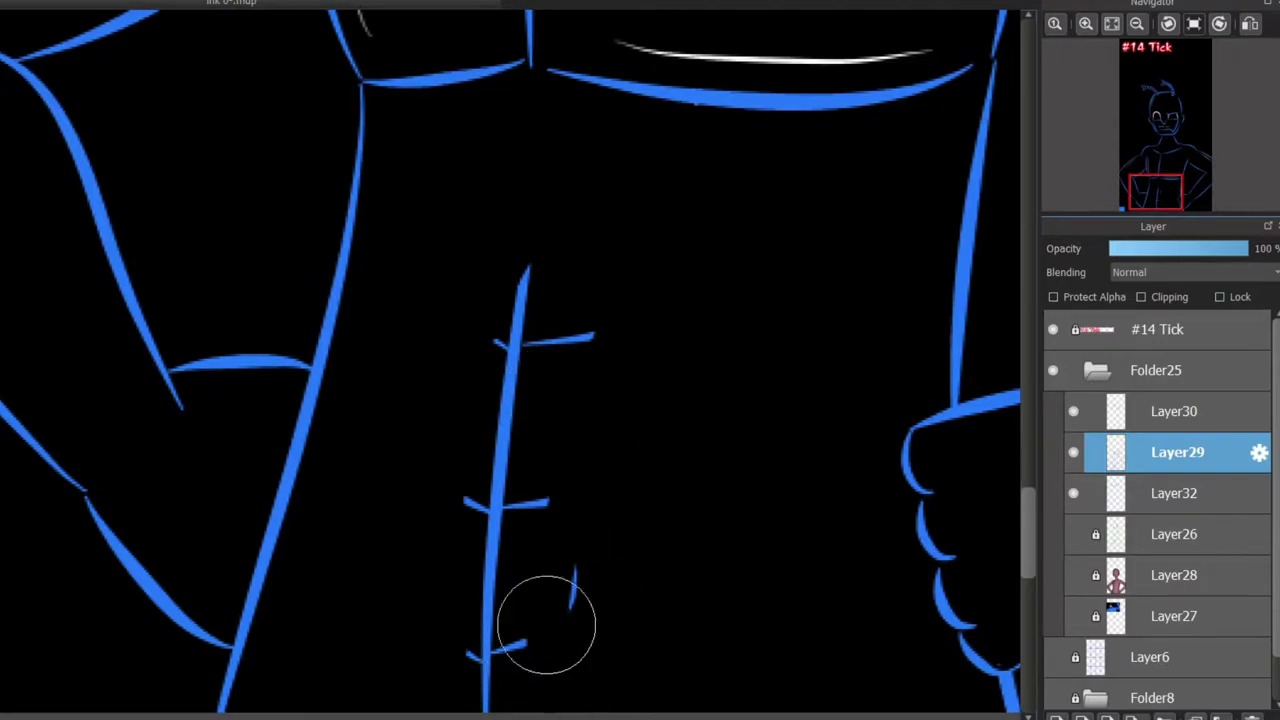
{"action": "mouse_move", "coordinate": [526, 266]}
{"action": "left_mouse_down"}
{"action": "mouse_move", "coordinate": [480, 537]}
{"action": "mouse_move", "coordinate": [505, 650]}
{"action": "left_mouse_up"}
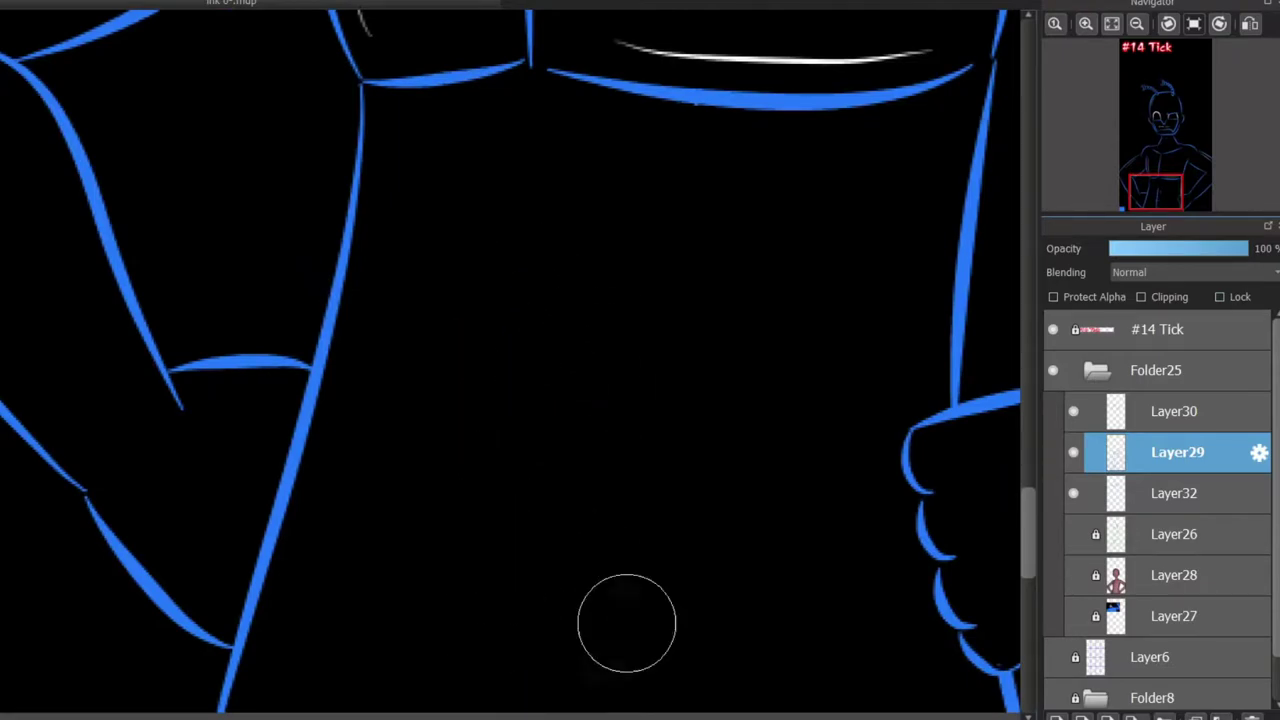
Step: Show the mannequin layer and draw two blue diagonal rib lines and a vertical center line on the abdomen
{"action": "left_click", "coordinate": [1073, 575]}
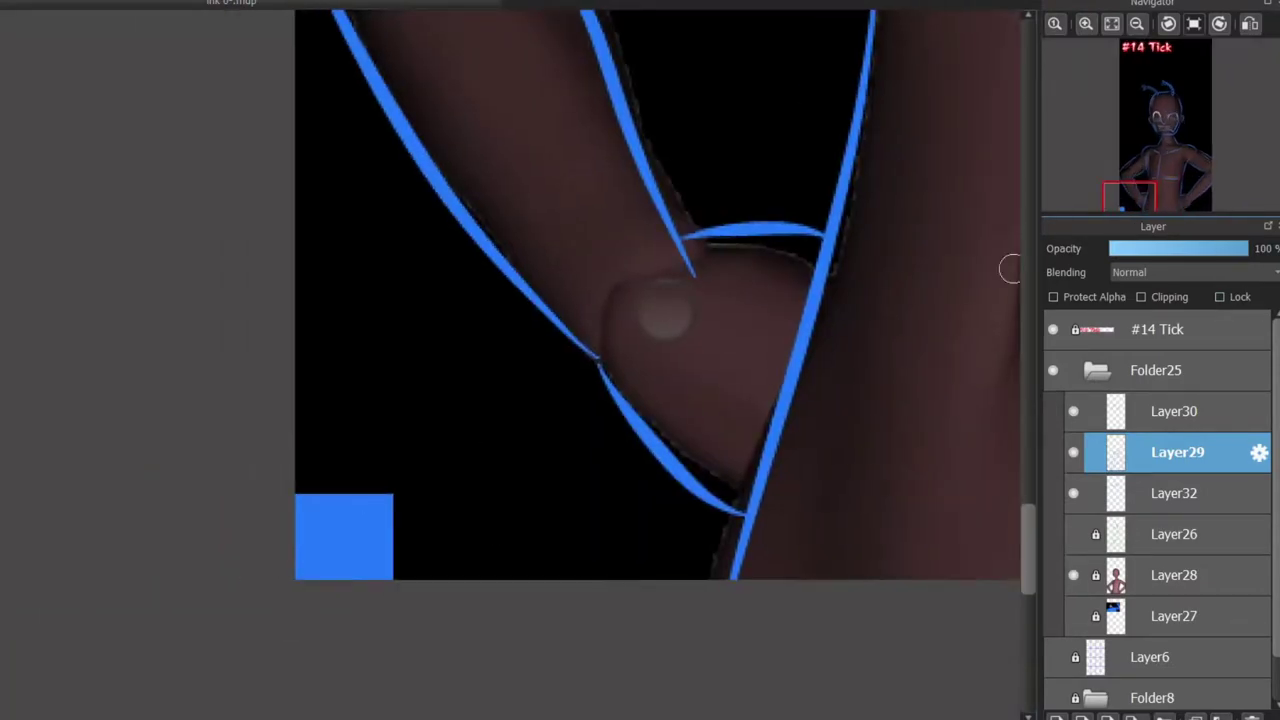
{"action": "scroll", "coordinate": [510, 360], "scroll_direction": "down", "scroll_amount": 1}
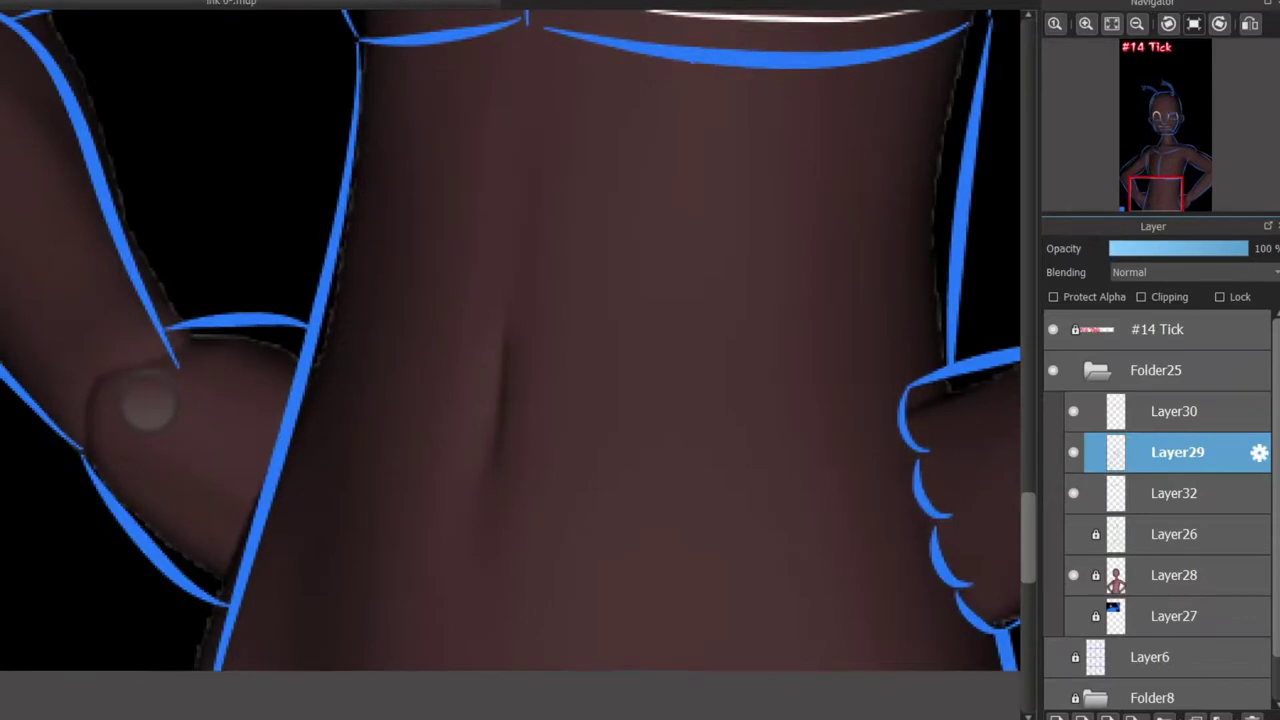
{"action": "left_click_drag", "start_coordinate": [623, 80], "coordinate": [766, 257]}
{"action": "key", "text": "ctrl+z"}
{"action": "left_click_drag", "start_coordinate": [611, 77], "coordinate": [825, 342]}
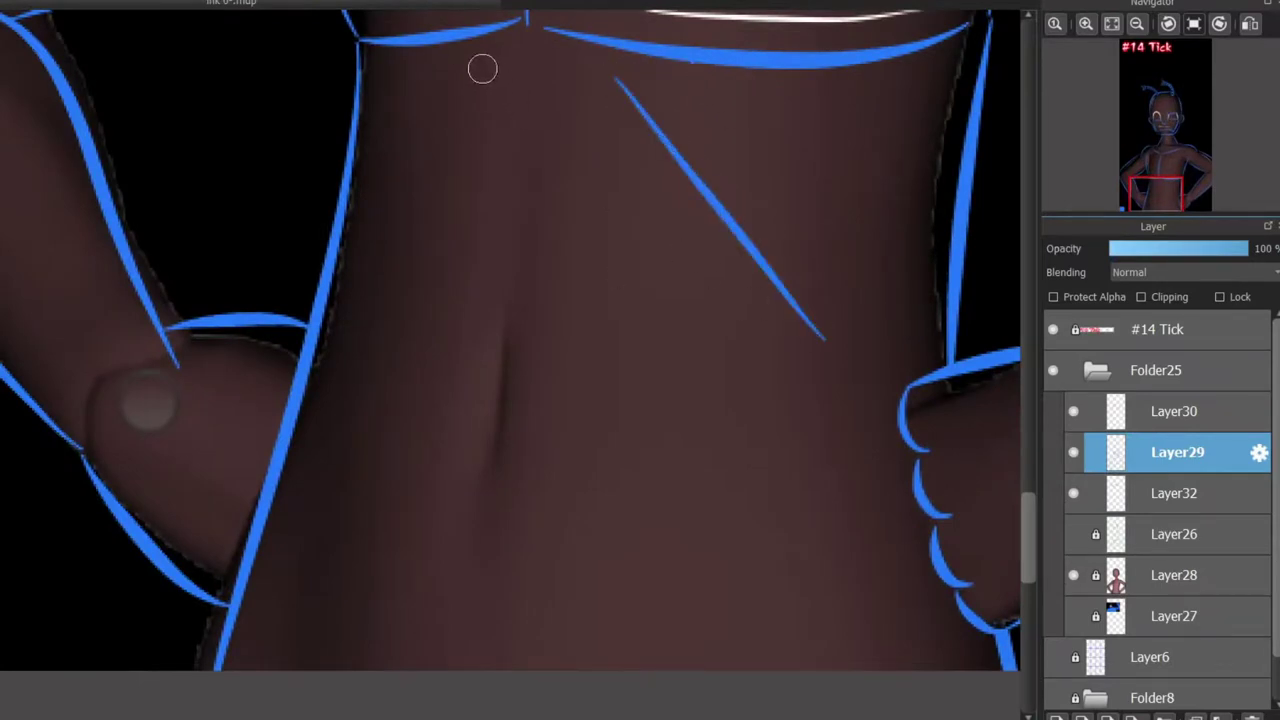
{"action": "left_click_drag", "start_coordinate": [483, 68], "coordinate": [342, 240]}
{"action": "left_click_drag", "start_coordinate": [533, 100], "coordinate": [493, 603]}
{"action": "key", "text": "ctrl+z"}
{"action": "key", "text": "ctrl+z"}
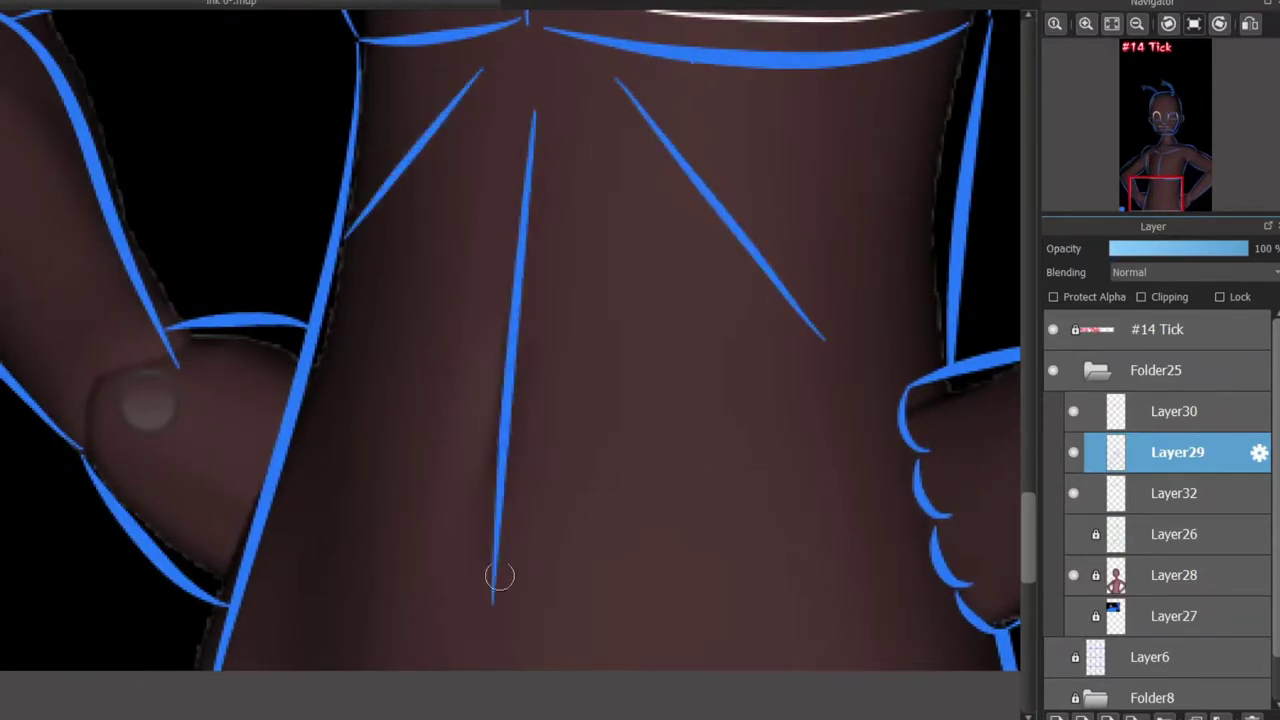
Step: Draw a curved blue horizontal line across the upper abdomen, on both sides of the center line
{"action": "mouse_move", "coordinate": [765, 297]}
{"action": "left_mouse_down"}
{"action": "mouse_move", "coordinate": [520, 330]}
{"action": "mouse_move", "coordinate": [335, 287]}
{"action": "left_mouse_up"}
{"action": "key", "text": "ctrl+z"}
{"action": "key", "text": "ctrl+z"}
{"action": "key", "text": "ctrl+z"}
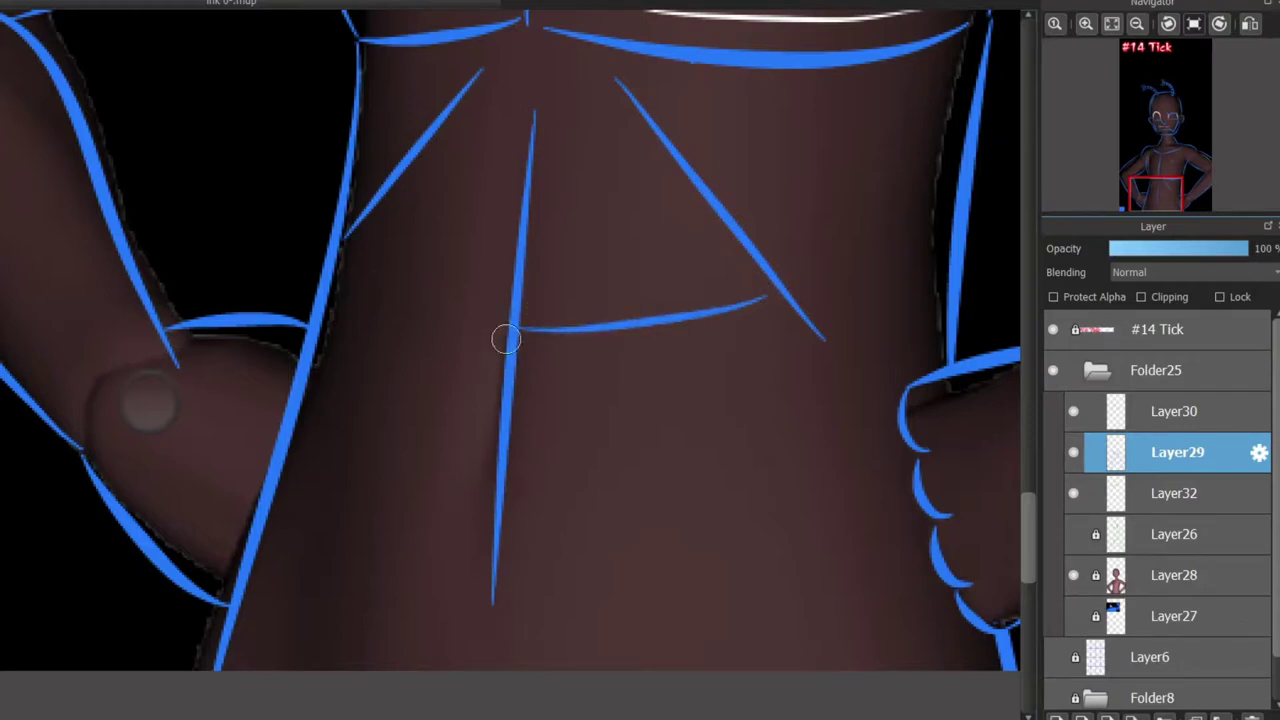
Step: Draw curved blue lines across the lower abdomen on both sides of the center line's lower end
{"action": "left_click_drag", "start_coordinate": [786, 545], "coordinate": [522, 590]}
{"action": "key", "text": "ctrl+z"}
{"action": "left_click_drag", "start_coordinate": [760, 563], "coordinate": [498, 592]}
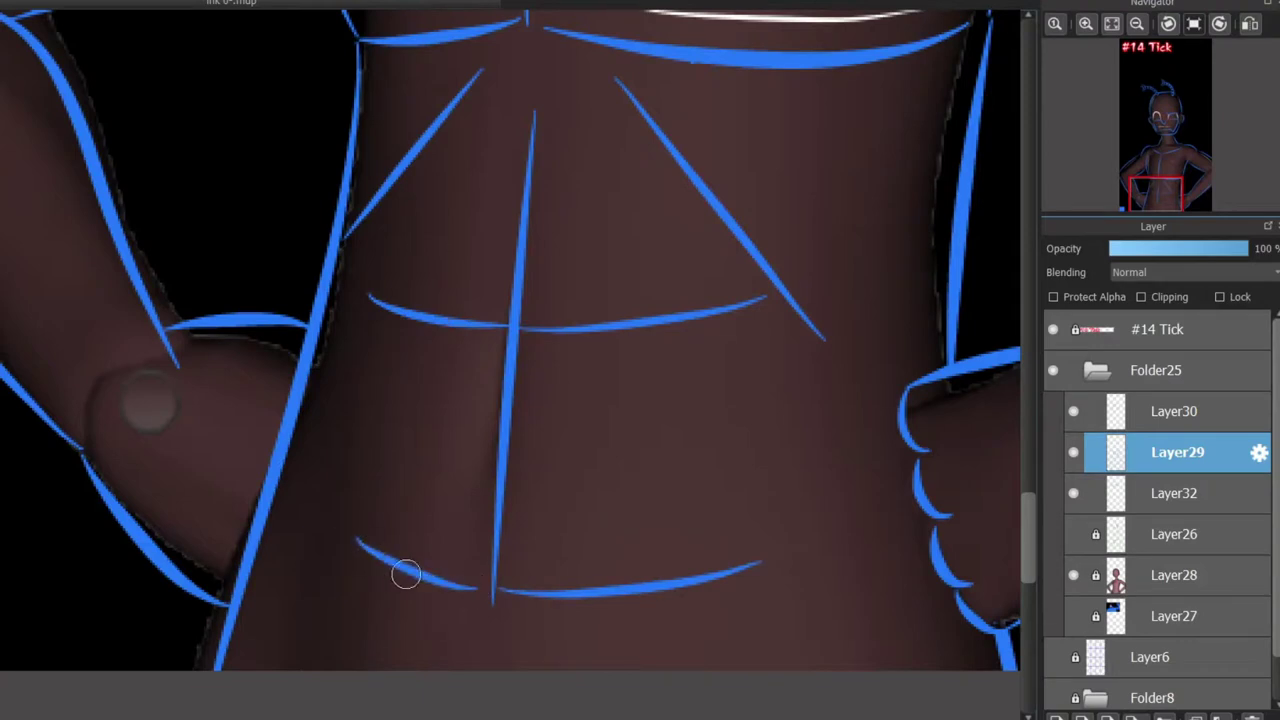
{"action": "key", "text": "ctrl+z"}
{"action": "left_click_drag", "start_coordinate": [347, 565], "coordinate": [478, 598]}
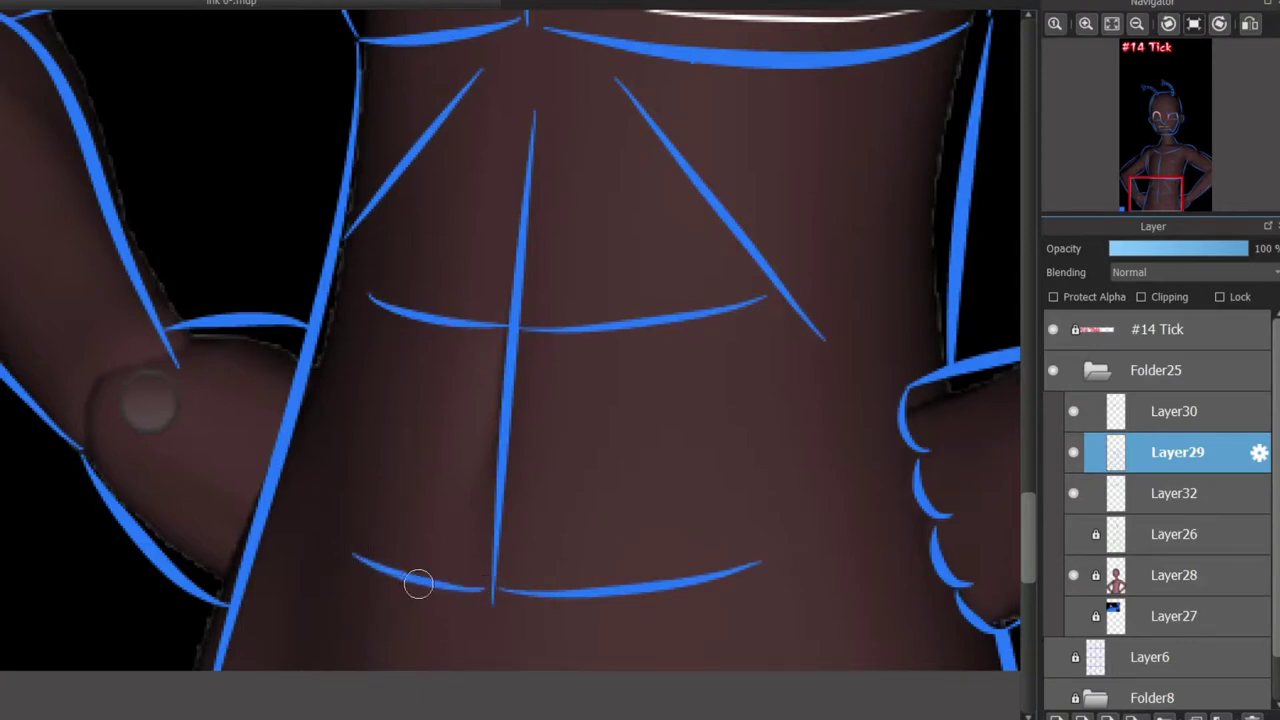
{"action": "key", "text": "ctrl+z"}
{"action": "left_click_drag", "start_coordinate": [357, 547], "coordinate": [487, 592]}
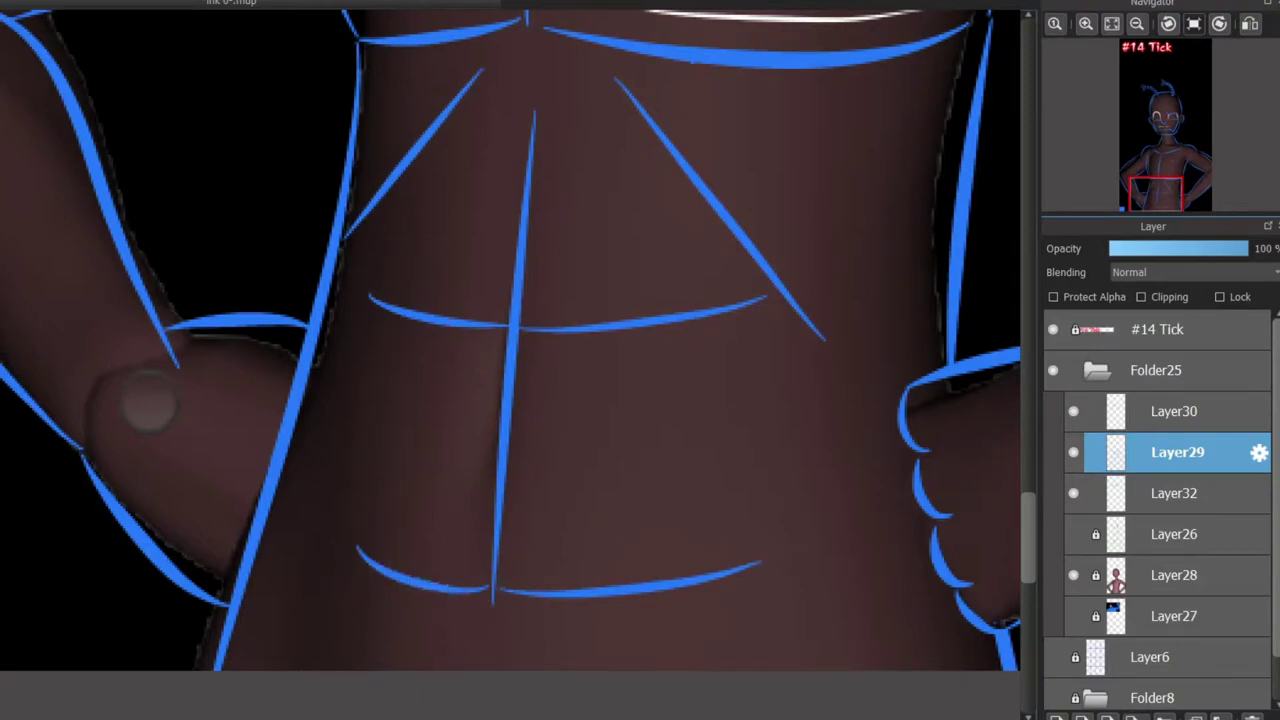
Step: Draw a thin white highlight line just inside the outer edge of the left-hand forearm
{"action": "scroll", "coordinate": [548, 421], "scroll_direction": "down", "scroll_amount": 3}
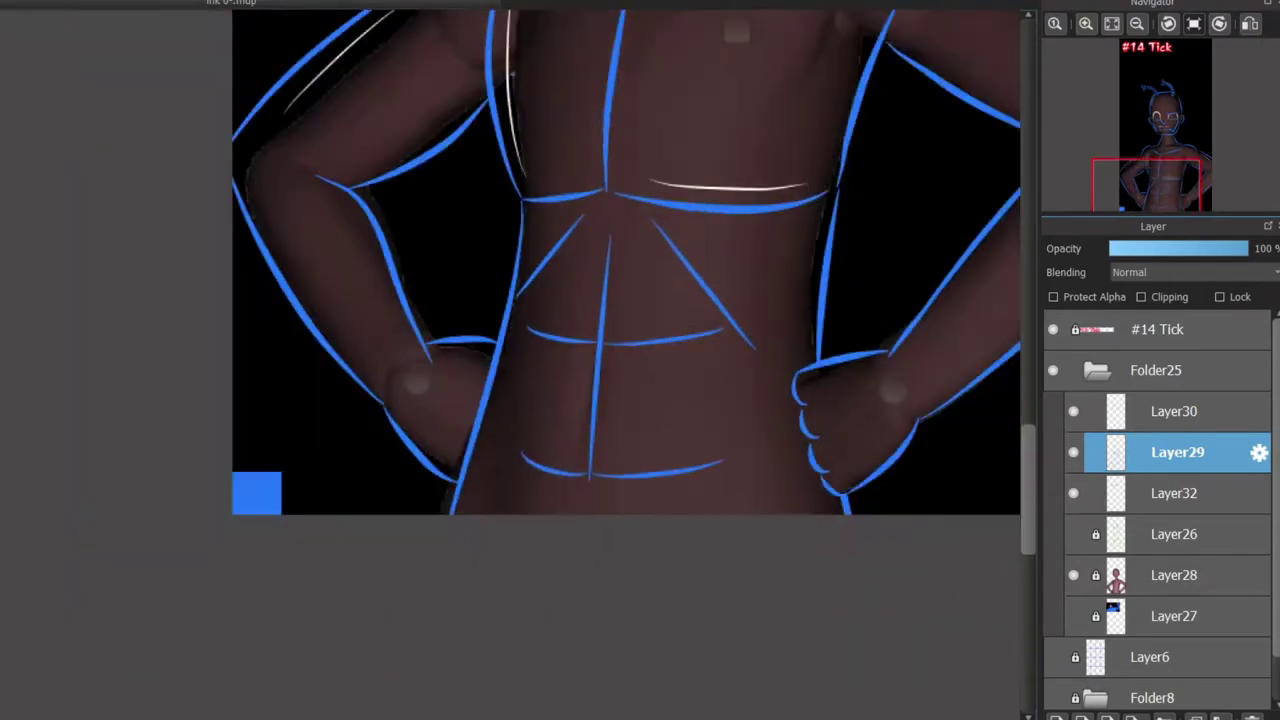
{"action": "scroll", "coordinate": [548, 421], "scroll_direction": "up", "scroll_amount": 5}
{"action": "scroll", "coordinate": [520, 329], "scroll_direction": "down", "scroll_amount": 2}
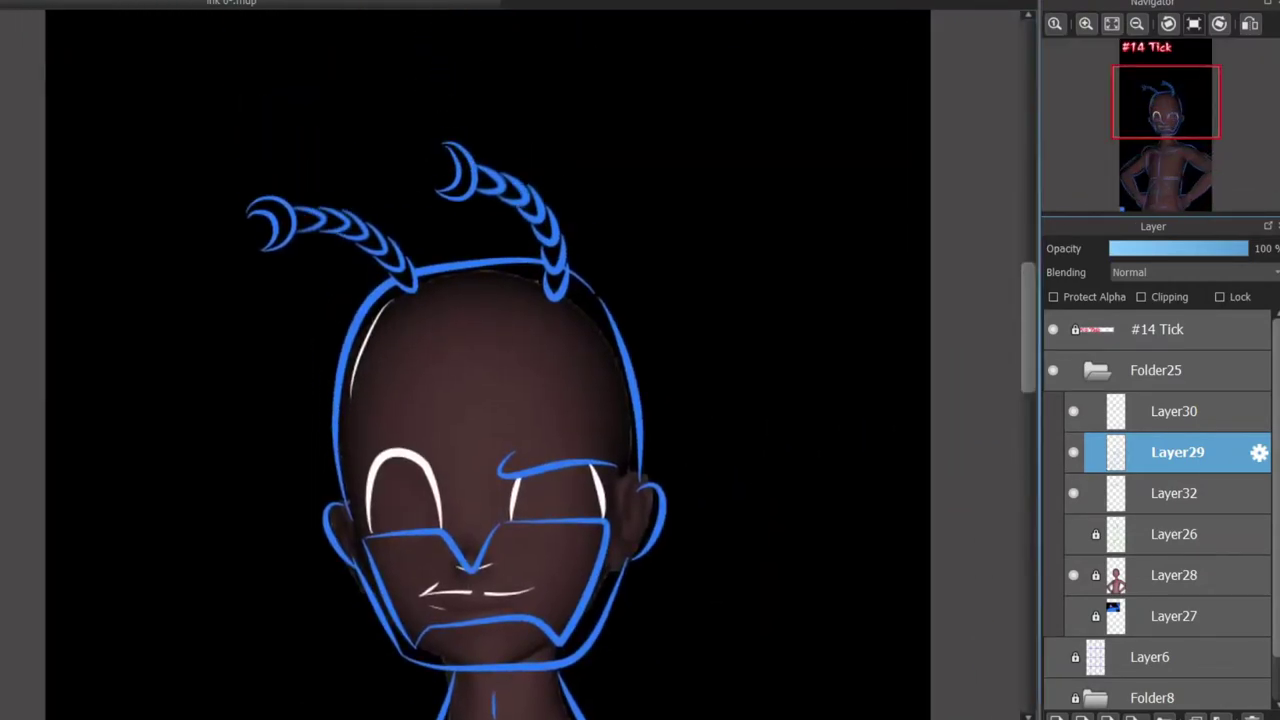
{"action": "scroll", "coordinate": [520, 329], "scroll_direction": "down", "scroll_amount": 3}
{"action": "left_click_drag", "start_coordinate": [520, 480], "coordinate": [520, 320]}
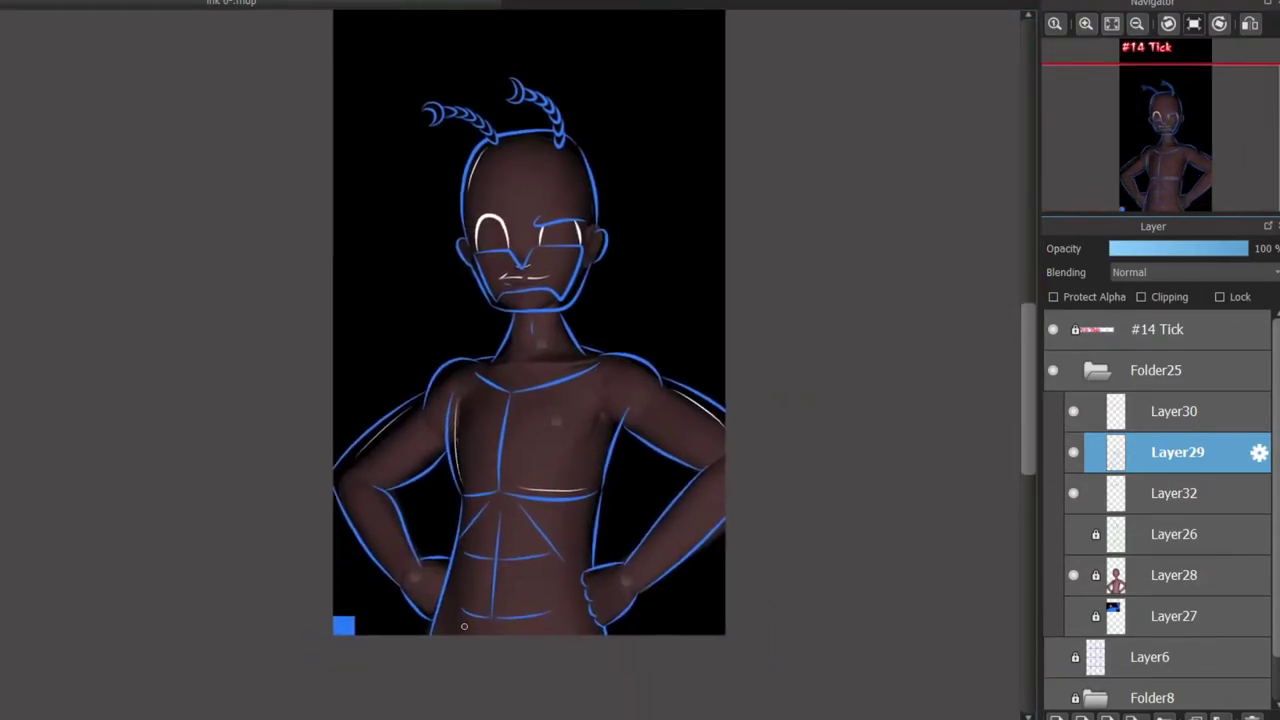
{"action": "scroll", "coordinate": [464, 626], "scroll_direction": "up", "scroll_amount": 3}
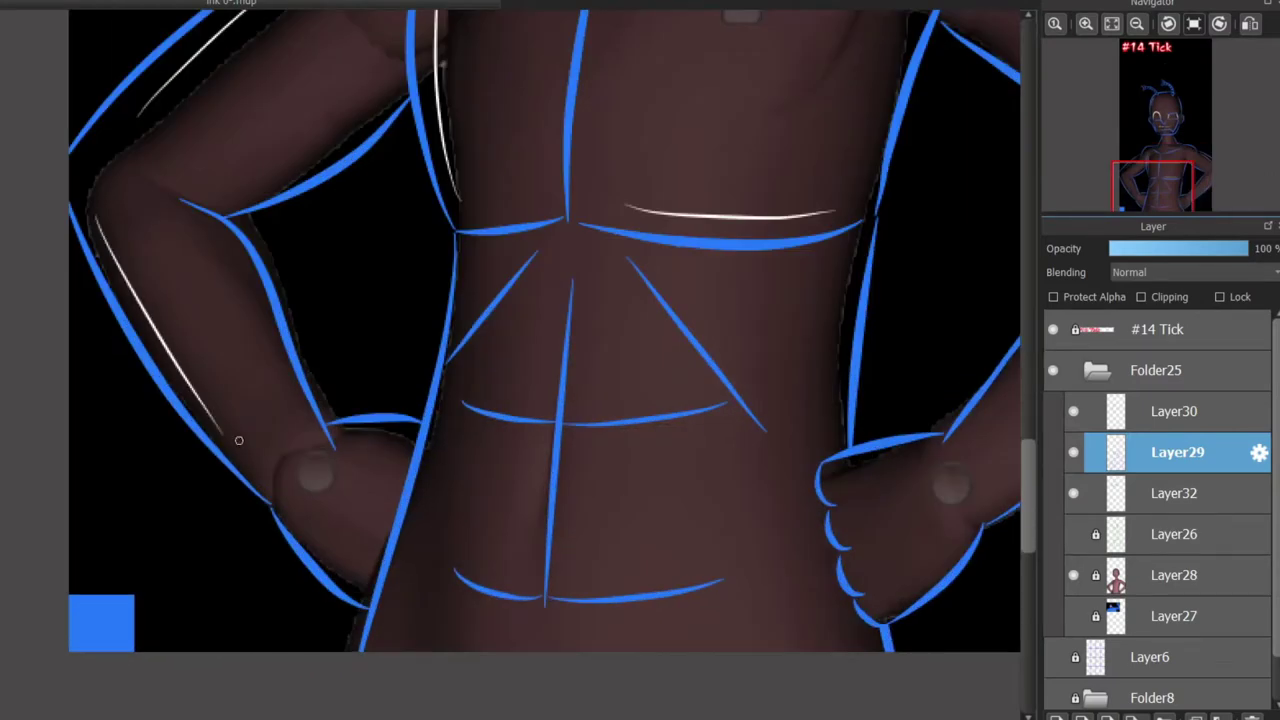
Step: Draw a thin white highlight line just inside the lower edge of the right-hand forearm
{"action": "scroll", "coordinate": [239, 440], "scroll_direction": "up", "scroll_amount": 2}
{"action": "scroll", "coordinate": [512, 364], "scroll_direction": "right", "scroll_amount": 8}
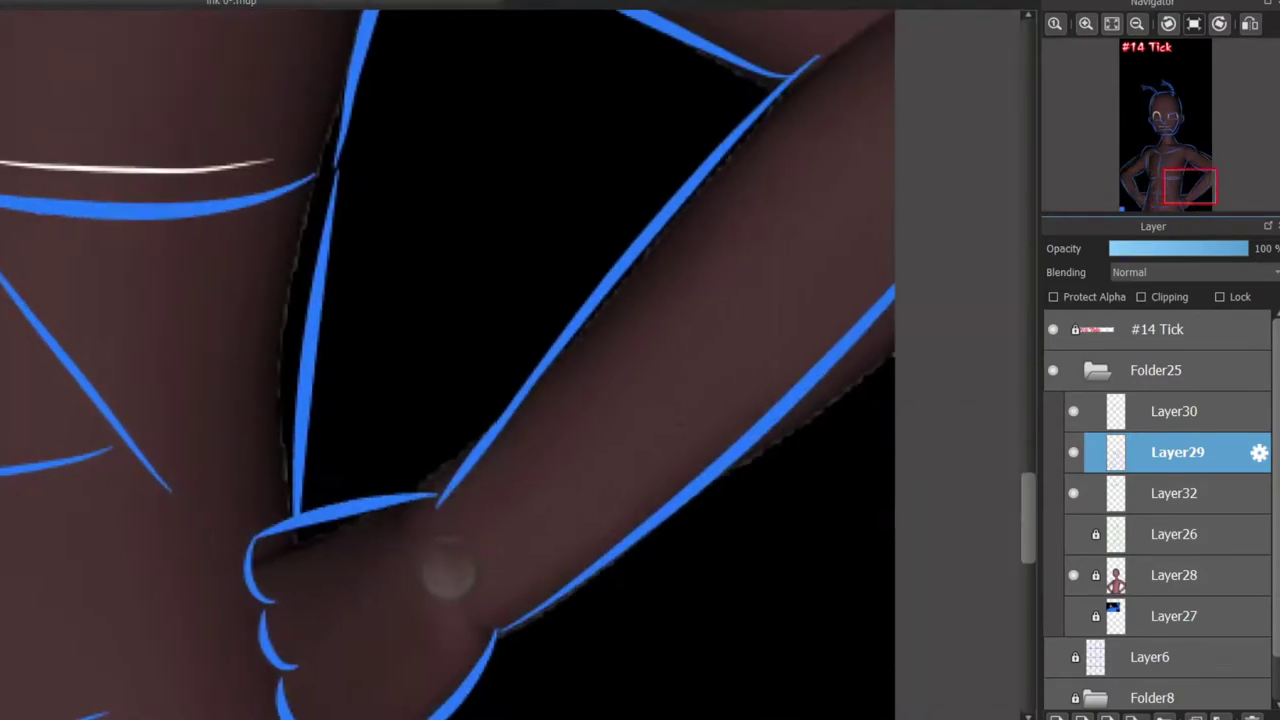
{"action": "scroll", "coordinate": [448, 364], "scroll_direction": "up", "scroll_amount": 3}
{"action": "scroll", "coordinate": [448, 364], "scroll_direction": "right", "scroll_amount": 4}
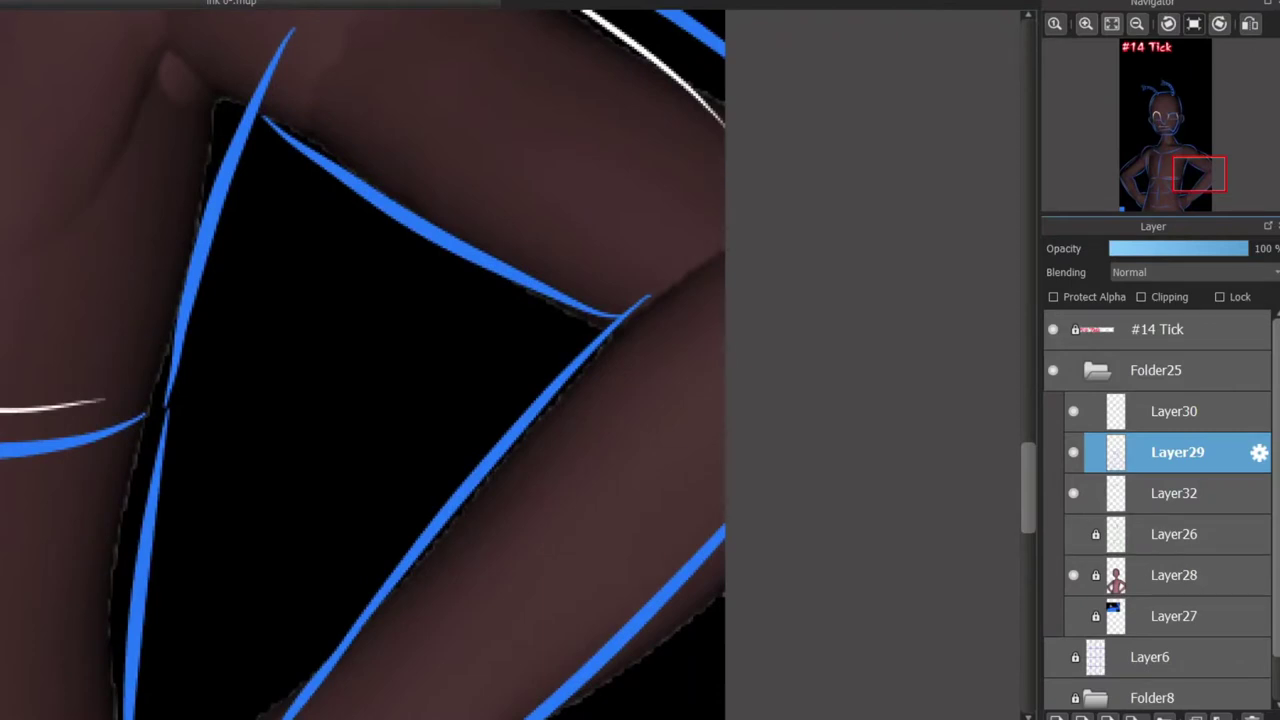
{"action": "scroll", "coordinate": [354, 611], "scroll_direction": "down", "scroll_amount": 2}
{"action": "left_click_drag", "start_coordinate": [440, 550], "coordinate": [620, 360]}
{"action": "scroll", "coordinate": [440, 400], "scroll_direction": "down", "scroll_amount": 3}
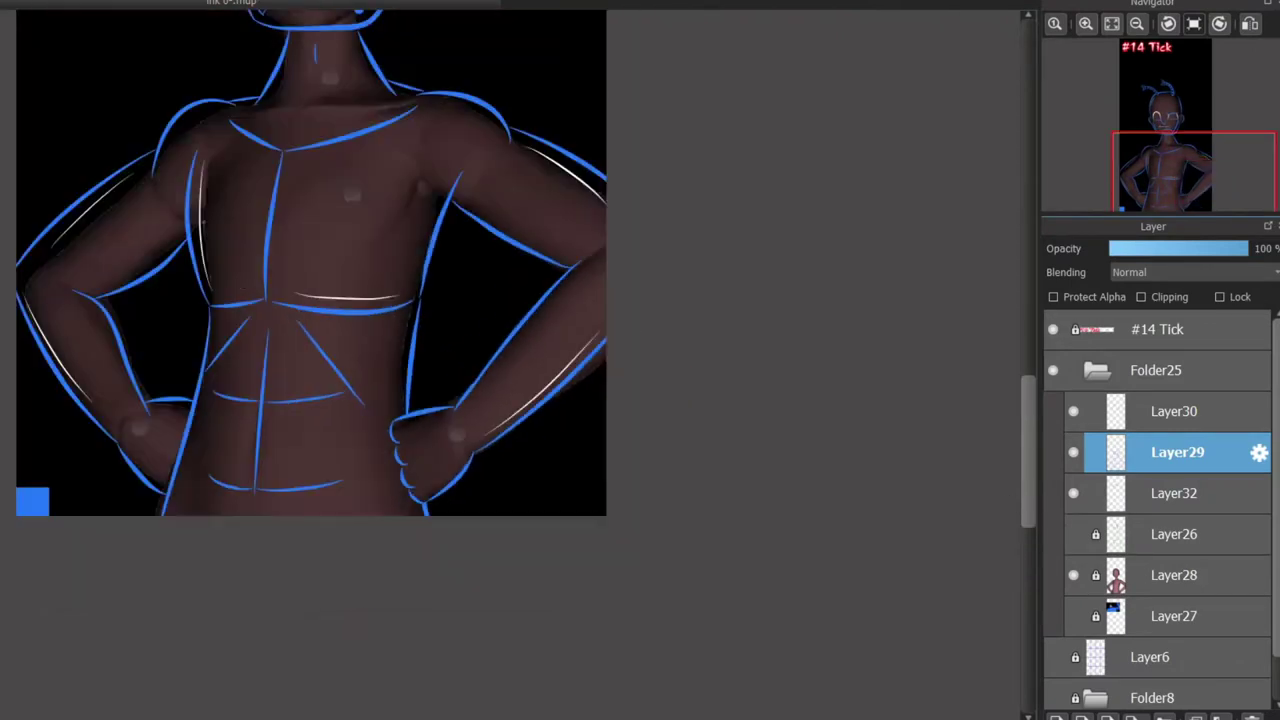
Step: Hide the mannequin layer so that only the line art is shown on the black background
{"action": "scroll", "coordinate": [440, 400], "scroll_direction": "up", "scroll_amount": 3}
{"action": "scroll", "coordinate": [834, 325], "scroll_direction": "up", "scroll_amount": 2}
{"action": "scroll", "coordinate": [834, 325], "scroll_direction": "left", "scroll_amount": 1}
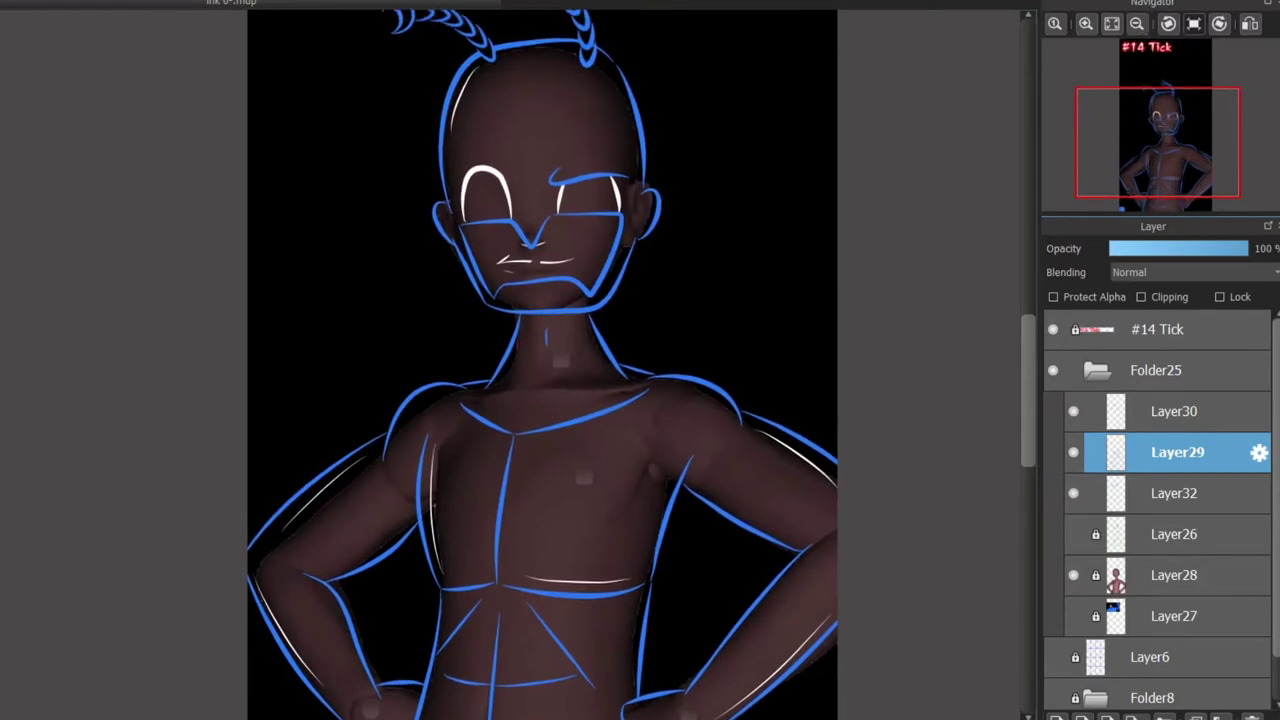
{"action": "scroll", "coordinate": [540, 360], "scroll_direction": "down", "scroll_amount": 3}
{"action": "left_click", "coordinate": [1073, 575]}
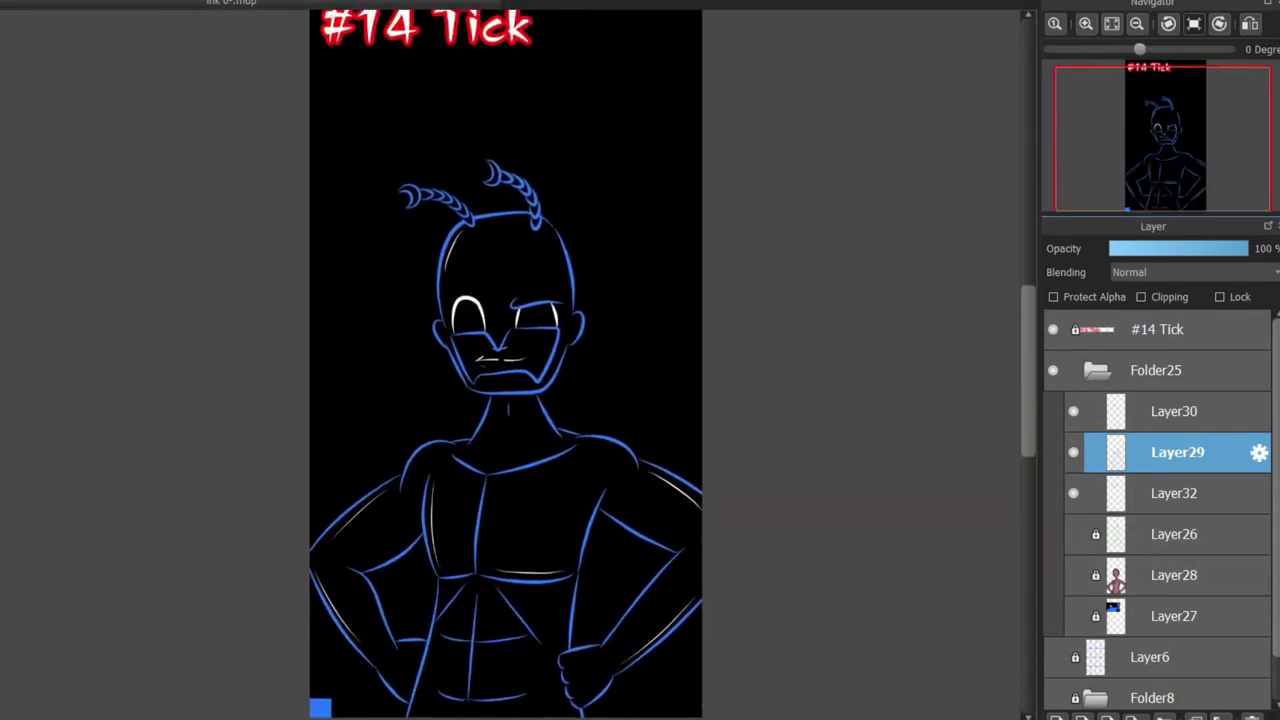
Step: Check Layer30's content by toggling its visibility and make it the active drawing layer
{"action": "scroll", "coordinate": [478, 291], "scroll_direction": "up", "scroll_amount": 4}
{"action": "scroll", "coordinate": [478, 291], "scroll_direction": "down", "scroll_amount": 1}
{"action": "scroll", "coordinate": [600, 240], "scroll_direction": "up", "scroll_amount": 5}
{"action": "scroll", "coordinate": [727, 192], "scroll_direction": "up", "scroll_amount": 1}
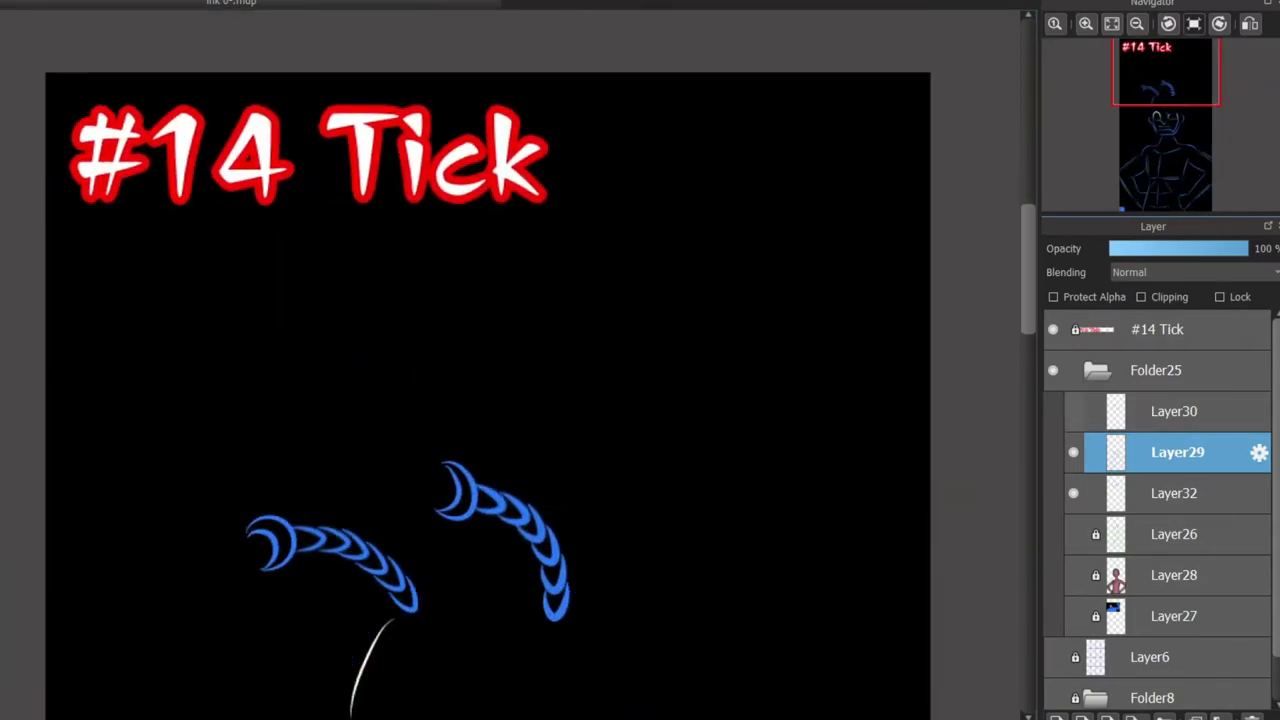
{"action": "left_click", "coordinate": [1177, 411]}
{"action": "scroll", "coordinate": [586, 160], "scroll_direction": "up", "scroll_amount": 2}
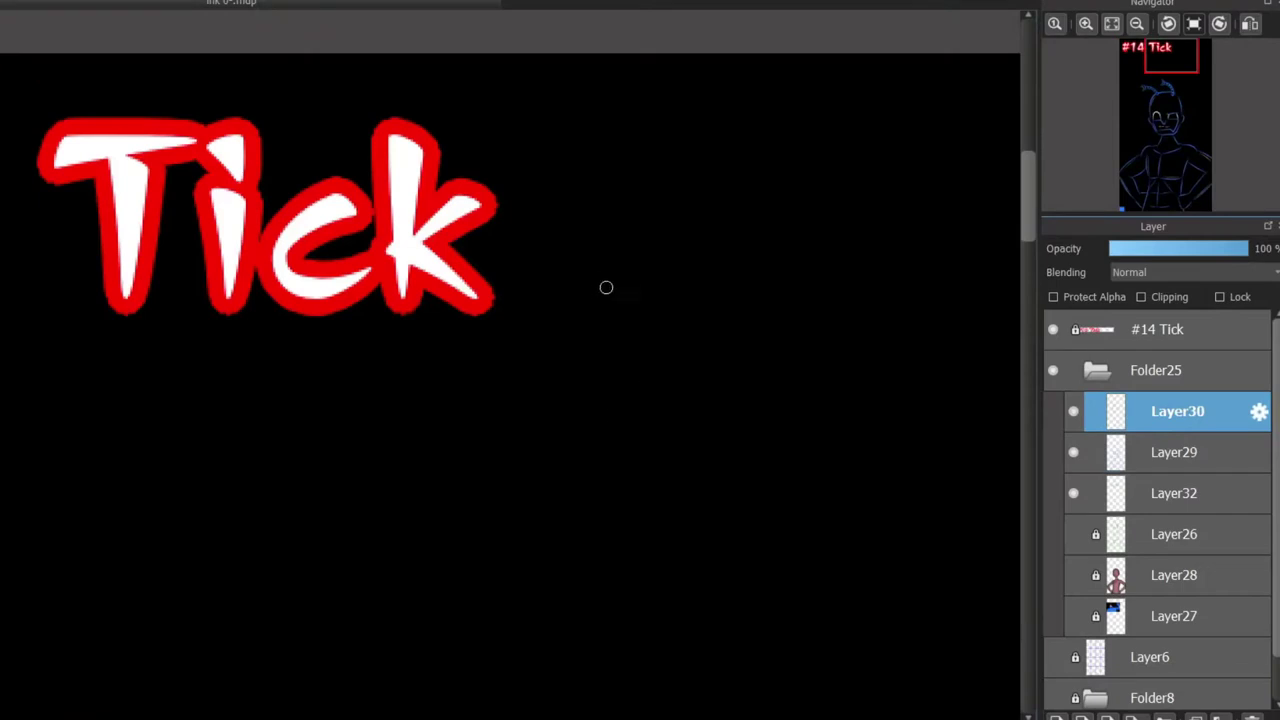
{"action": "left_click_drag", "start_coordinate": [557, 153], "coordinate": [668, 300]}
{"action": "key", "text": "ctrl+z"}
{"action": "key", "text": "ctrl+z"}
{"action": "left_click_drag", "start_coordinate": [565, 150], "coordinate": [666, 282]}
{"action": "key", "text": "ctrl+z"}
{"action": "mouse_move", "coordinate": [557, 180]}
{"action": "left_mouse_down"}
{"action": "mouse_move", "coordinate": [665, 265]}
{"action": "mouse_move", "coordinate": [694, 314]}
{"action": "mouse_move", "coordinate": [686, 300]}
{"action": "left_mouse_up"}
{"action": "key", "text": "ctrl+z"}
{"action": "key", "text": "ctrl+z"}
{"action": "mouse_move", "coordinate": [606, 131]}
{"action": "left_mouse_down"}
{"action": "mouse_move", "coordinate": [656, 282]}
{"action": "mouse_move", "coordinate": [698, 318]}
{"action": "mouse_move", "coordinate": [694, 362]}
{"action": "left_mouse_up"}
{"action": "key", "text": "ctrl+z"}
Step: Draw a white question mark with a round dot beside the "#14 Tick" title
{"action": "left_click_drag", "start_coordinate": [711, 307], "coordinate": [694, 362]}
{"action": "key", "text": "ctrl+minus"}
{"action": "scroll", "coordinate": [640, 385], "scroll_direction": "up", "scroll_amount": 2}
{"action": "key", "text": "ctrl+z"}
{"action": "left_click_drag", "start_coordinate": [614, 282], "coordinate": [617, 312]}
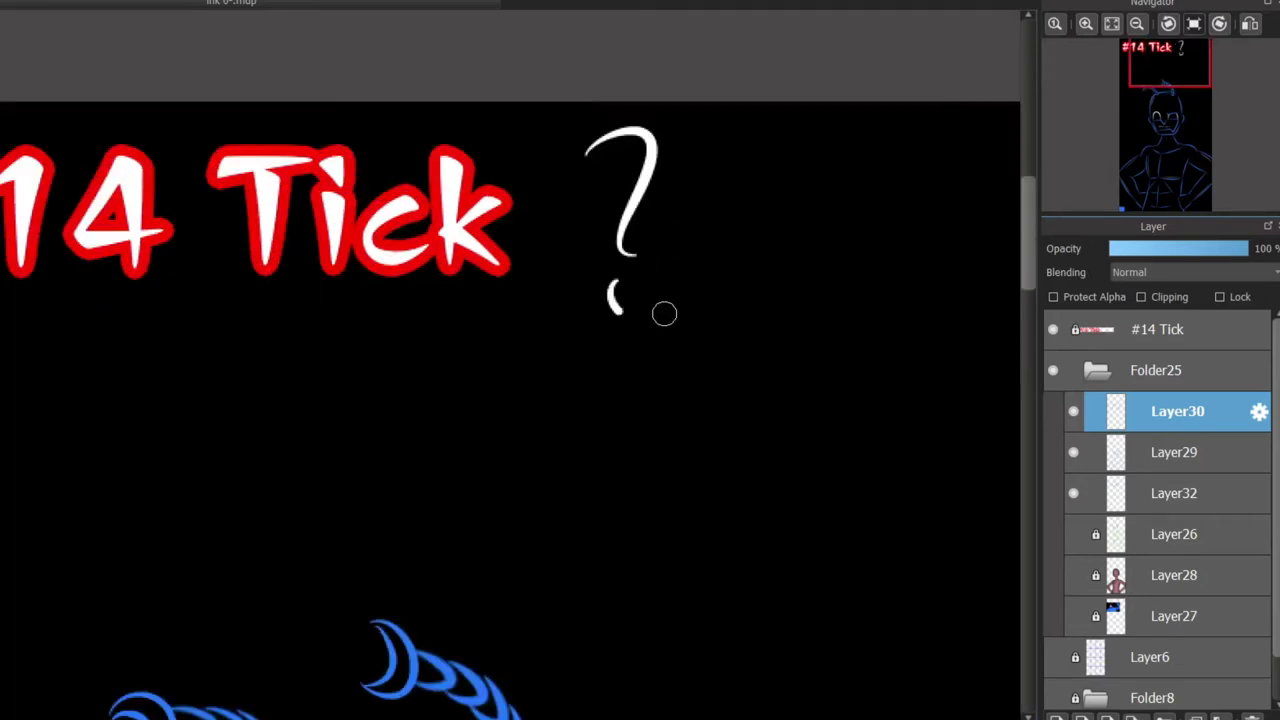
{"action": "scroll", "coordinate": [530, 343], "scroll_direction": "down", "scroll_amount": 1}
{"action": "scroll", "coordinate": [870, 158], "scroll_direction": "down", "scroll_amount": 2}
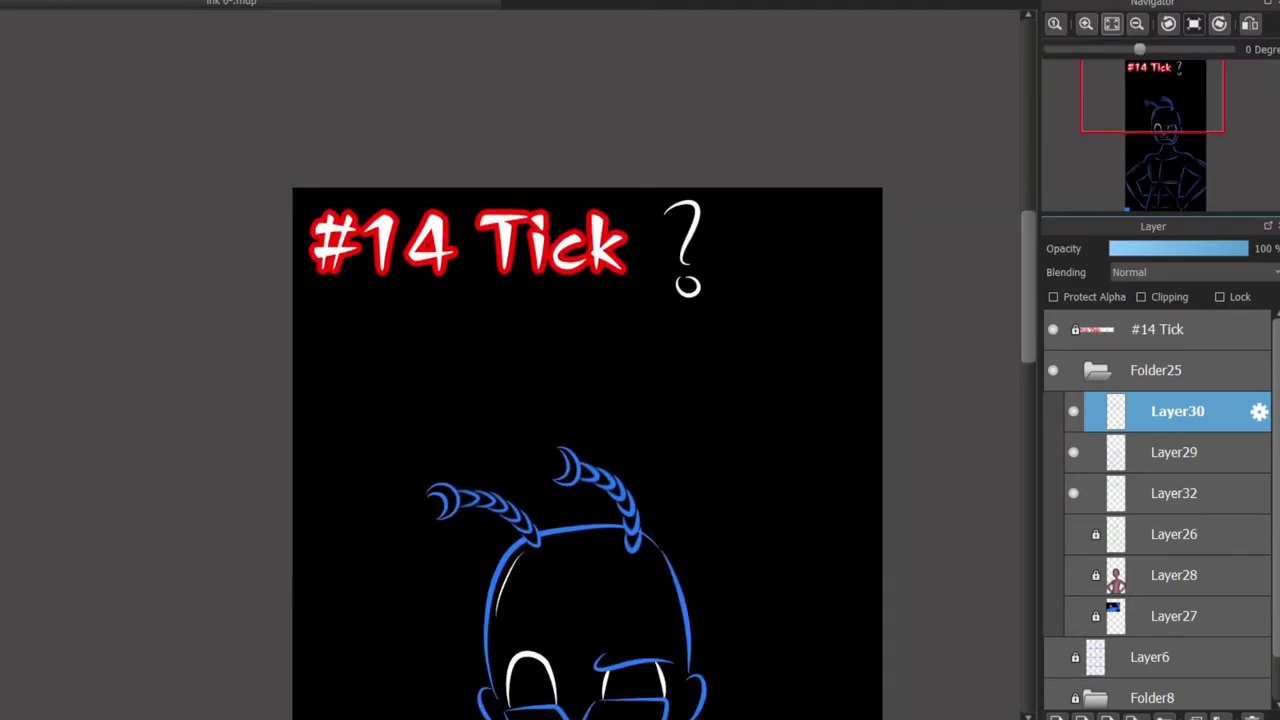